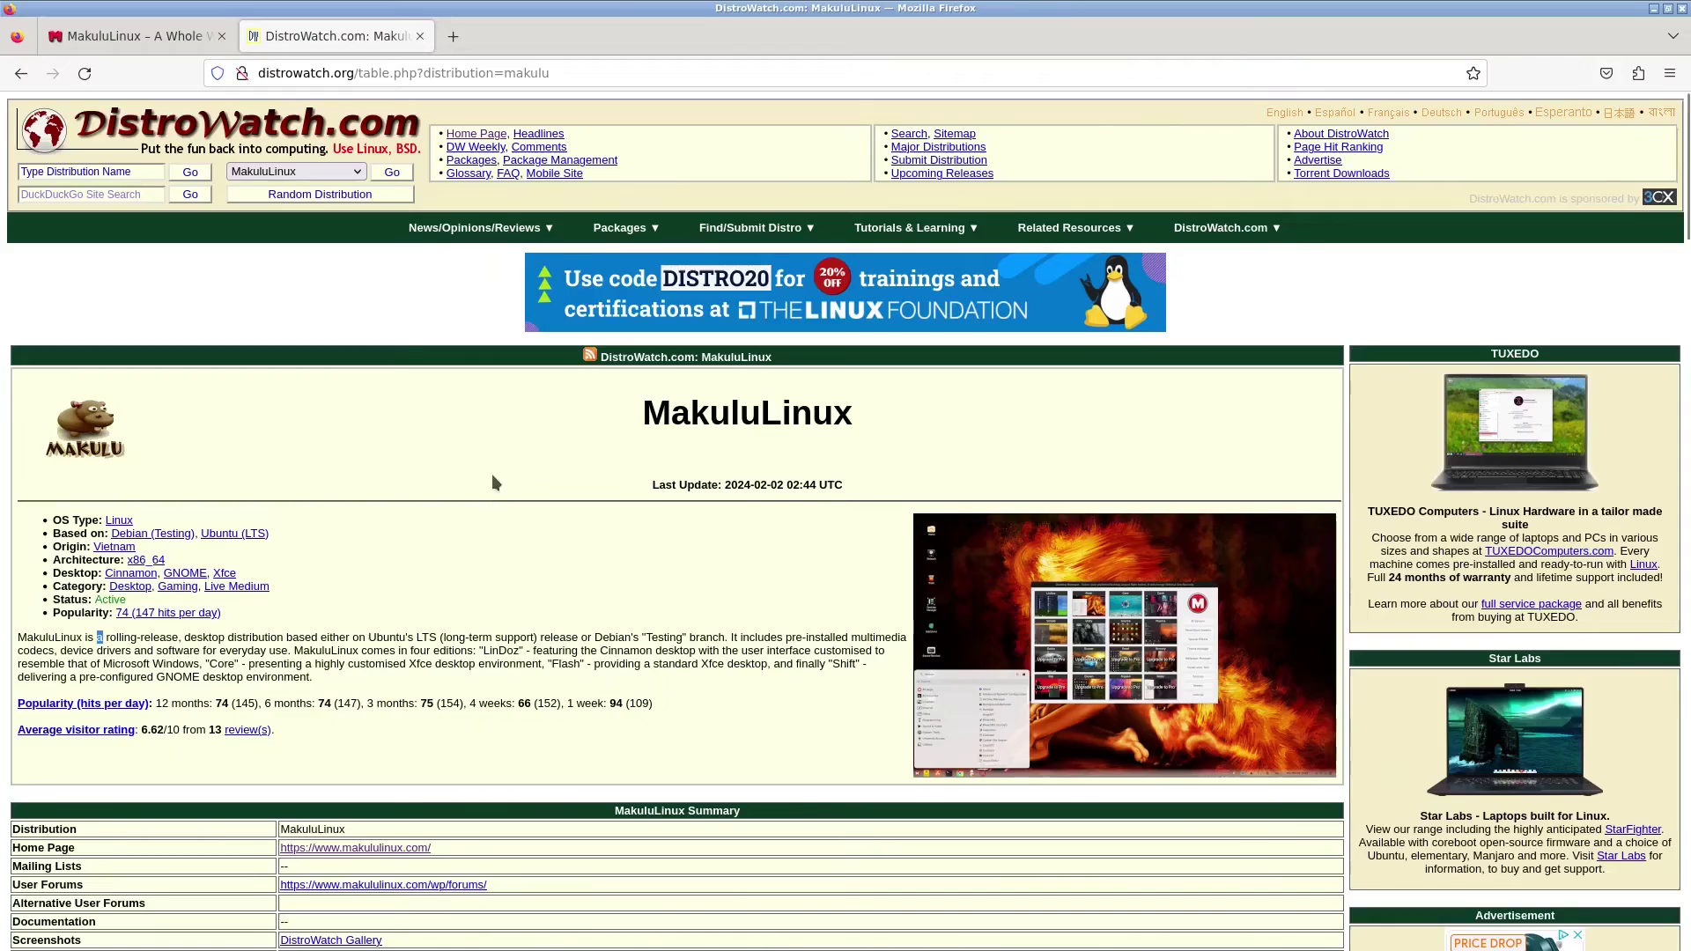
# - Return to DistroWatch and open the MakuluLinux entry from the page-hit ranking
pyautogui.hotkey('alt', 'Left')
pyautogui.scroll(5, 1409, 231)
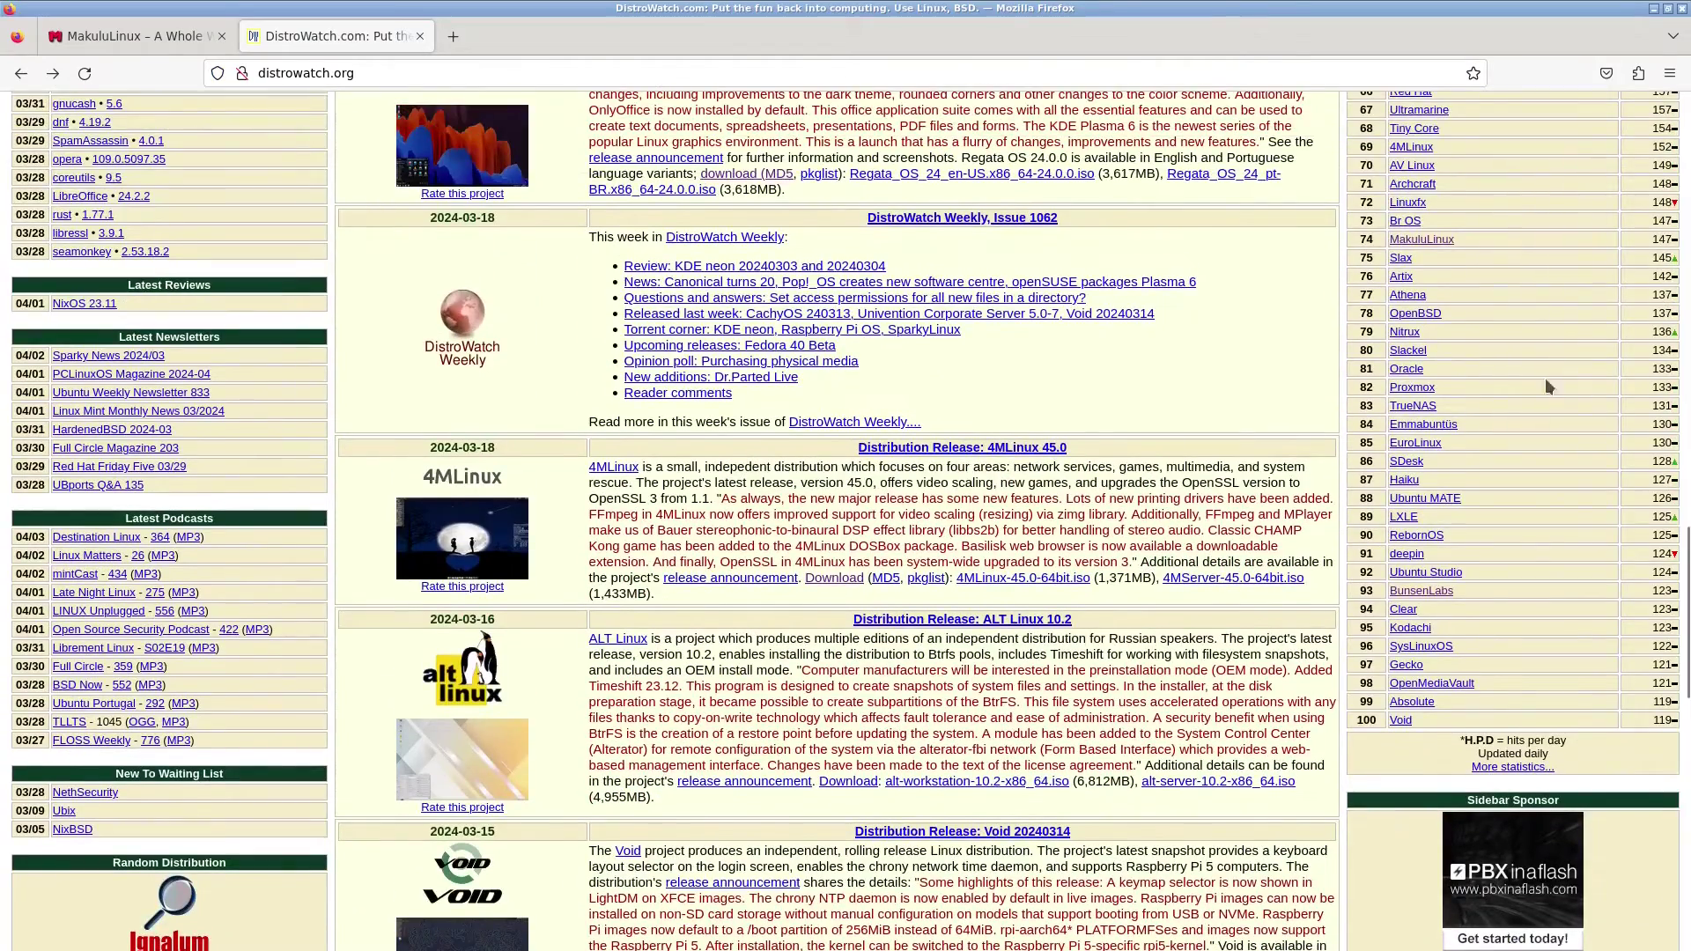
pyautogui.click(1421, 239)
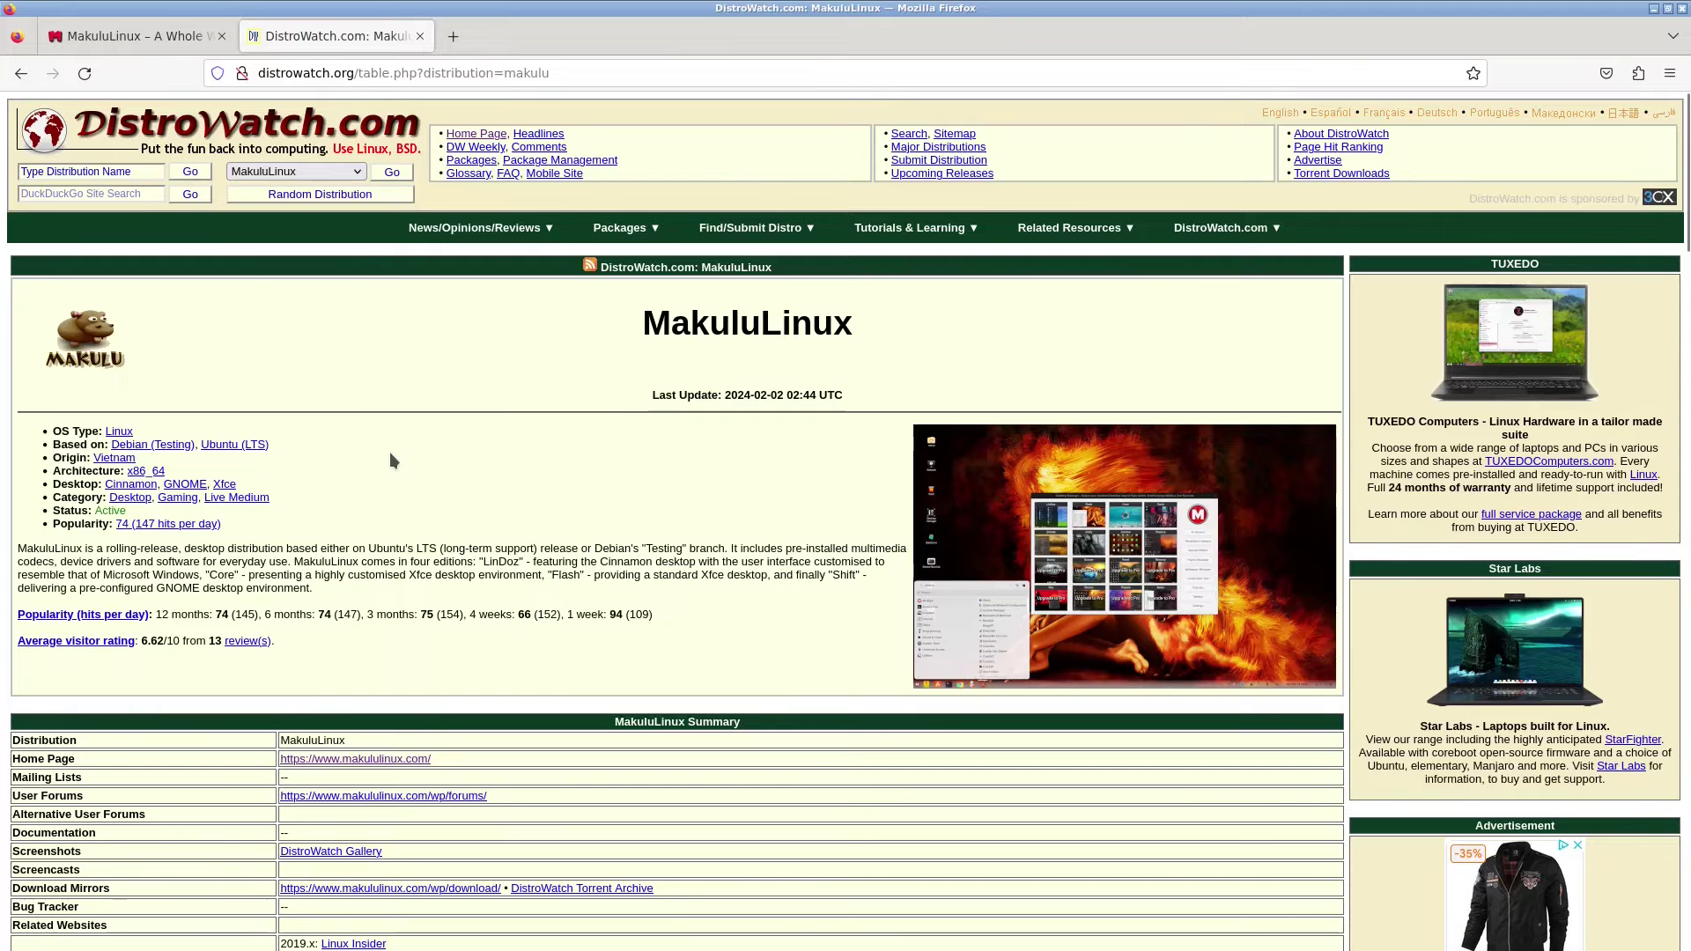
pyautogui.click(140, 39)
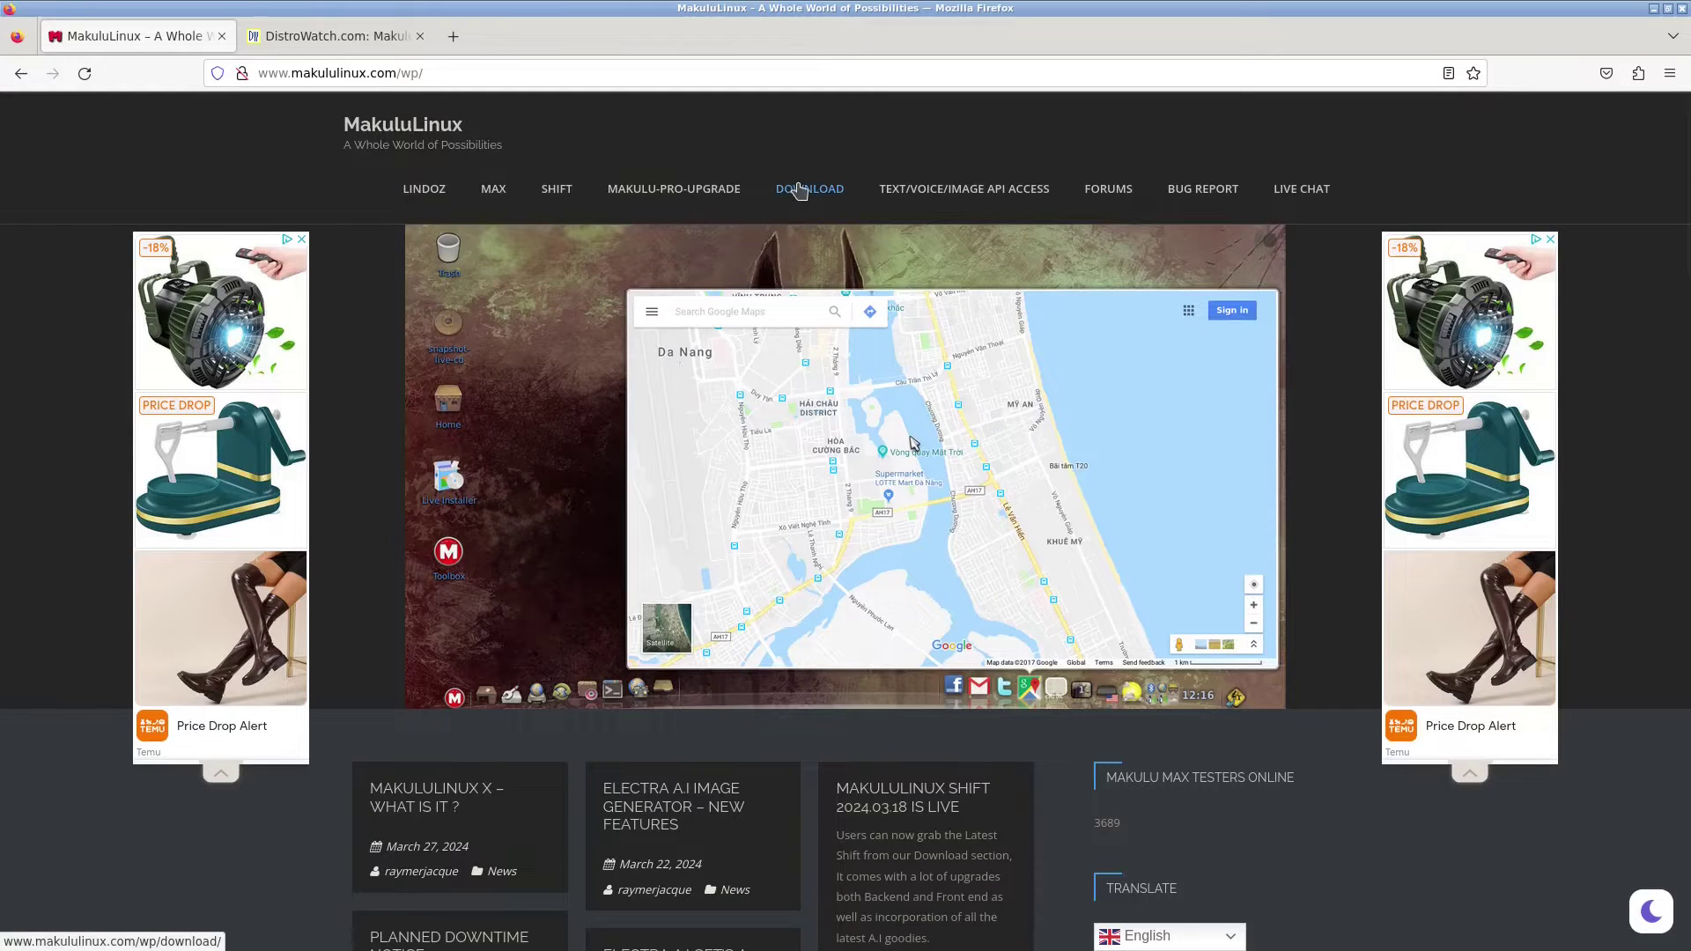
pyautogui.click(427, 209)
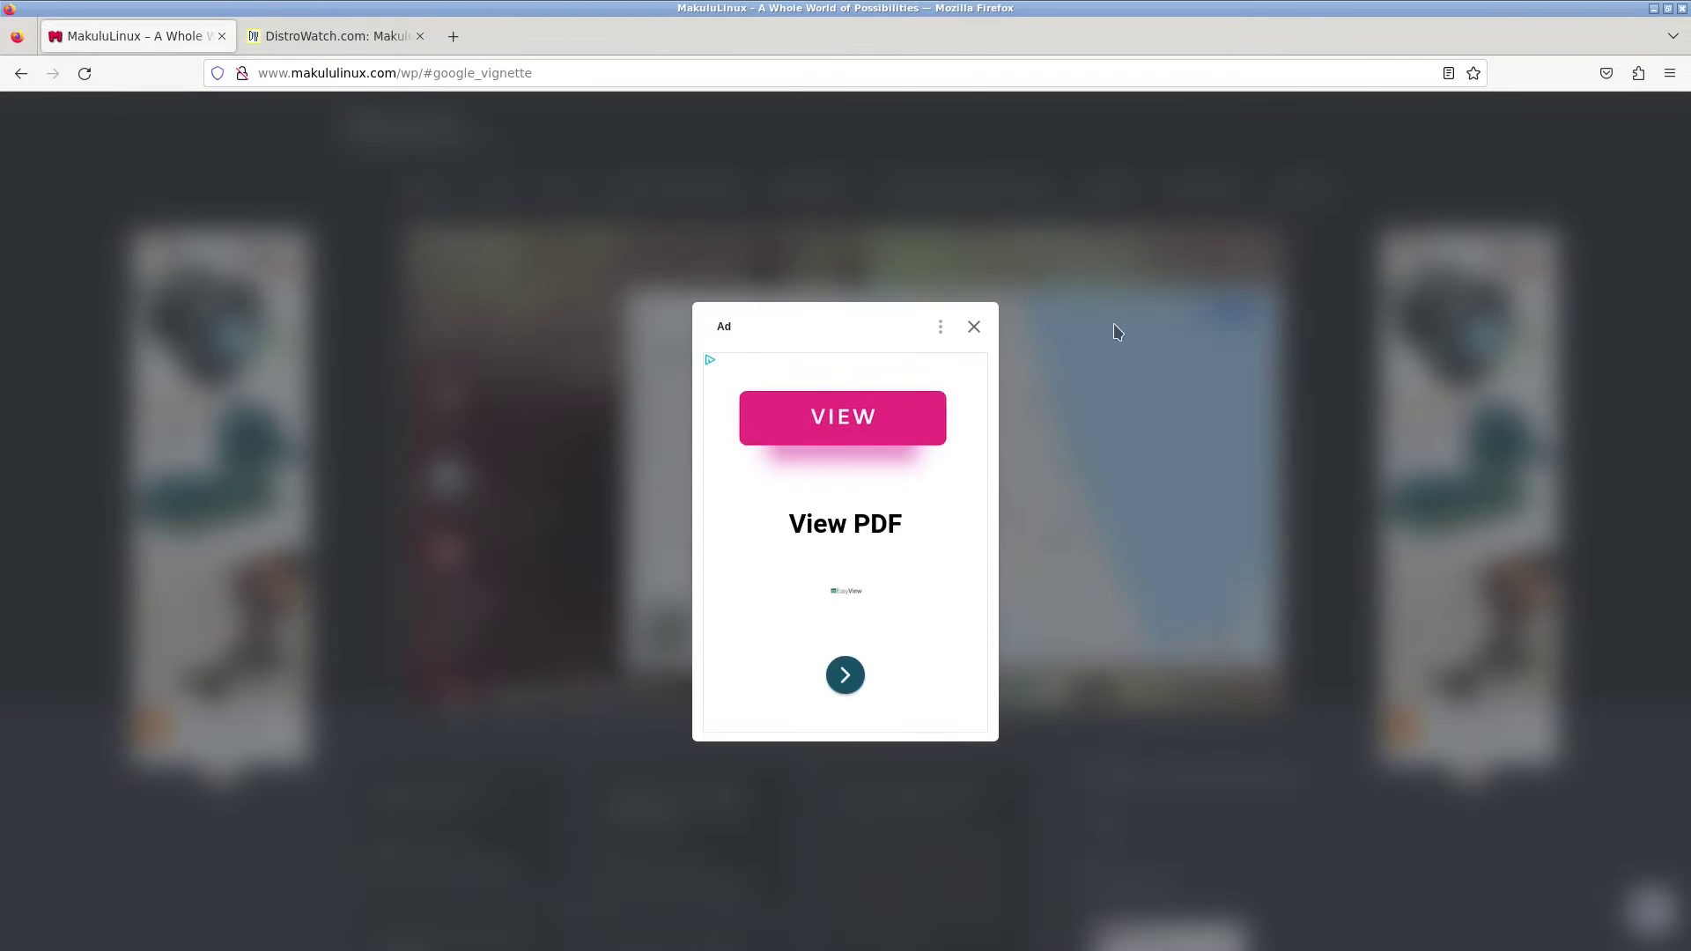
pyautogui.click(971, 328)
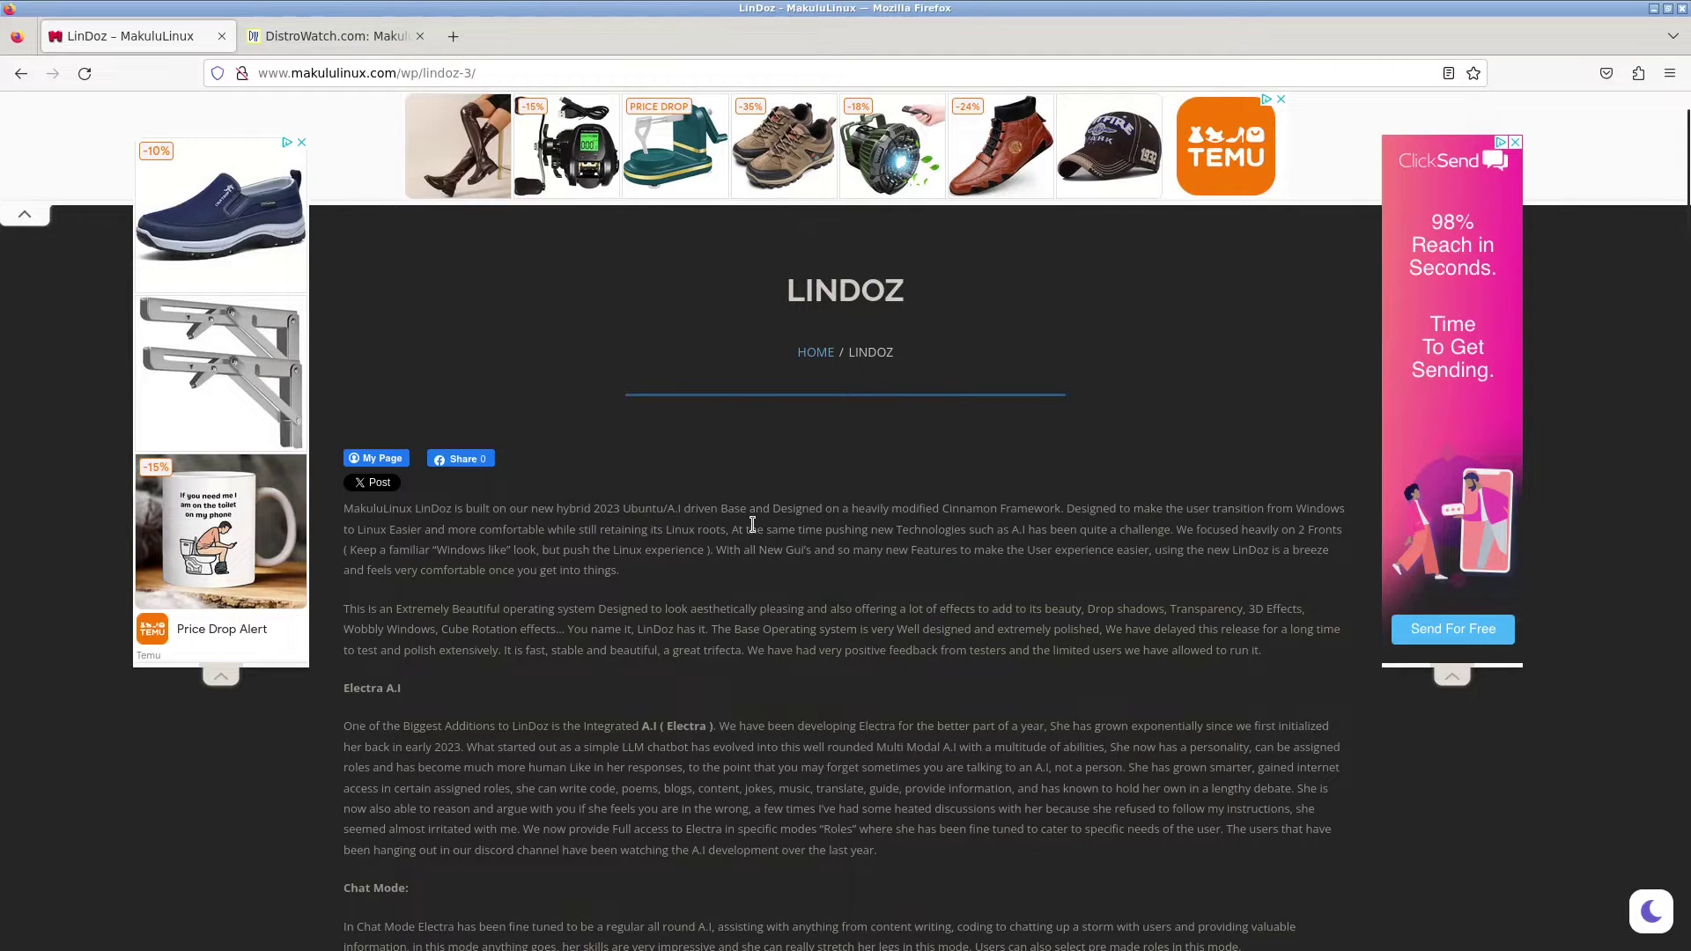
pyautogui.click(21, 73)
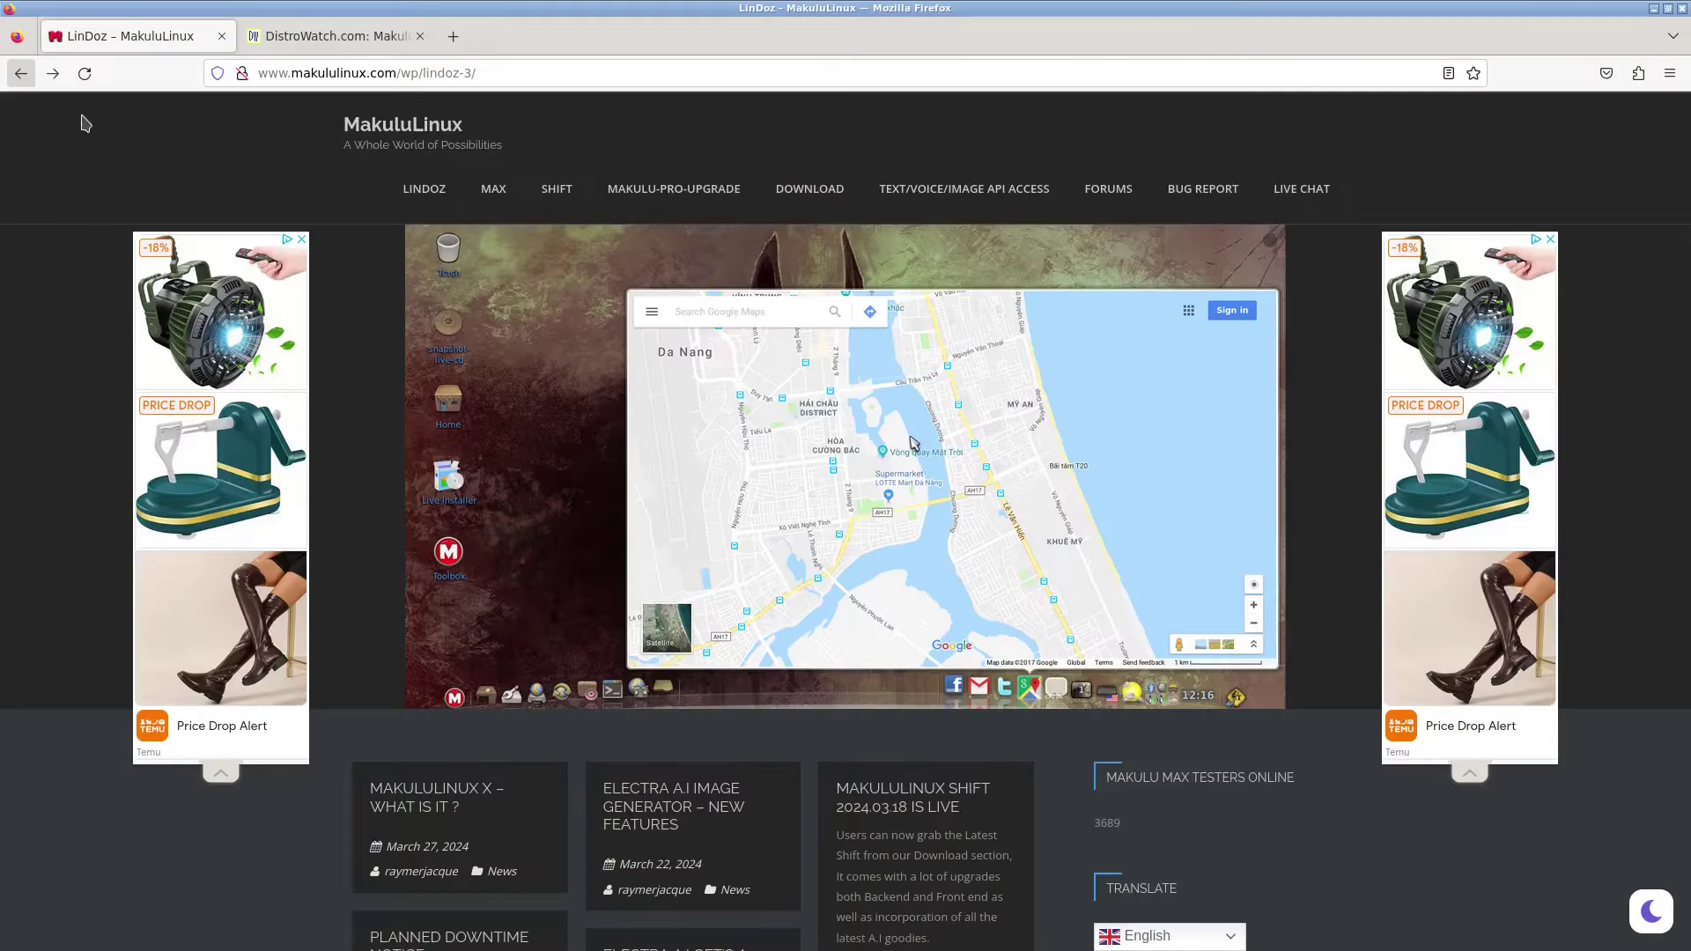
pyautogui.click(557, 188)
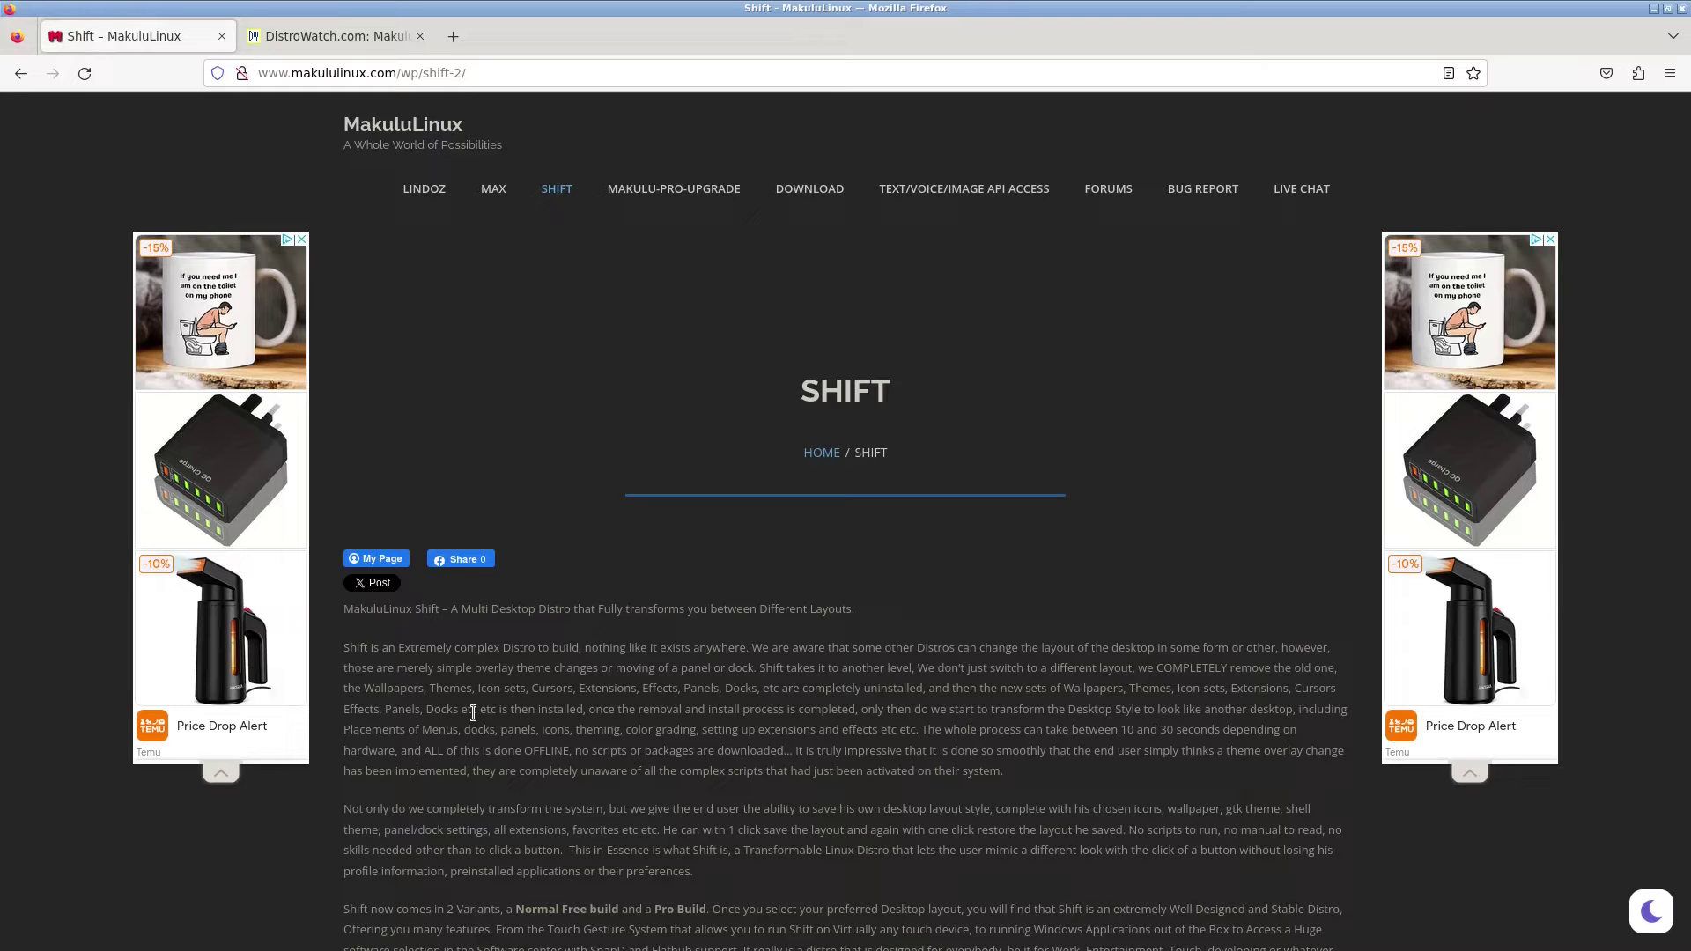
pyautogui.scroll(-2, 473, 712)
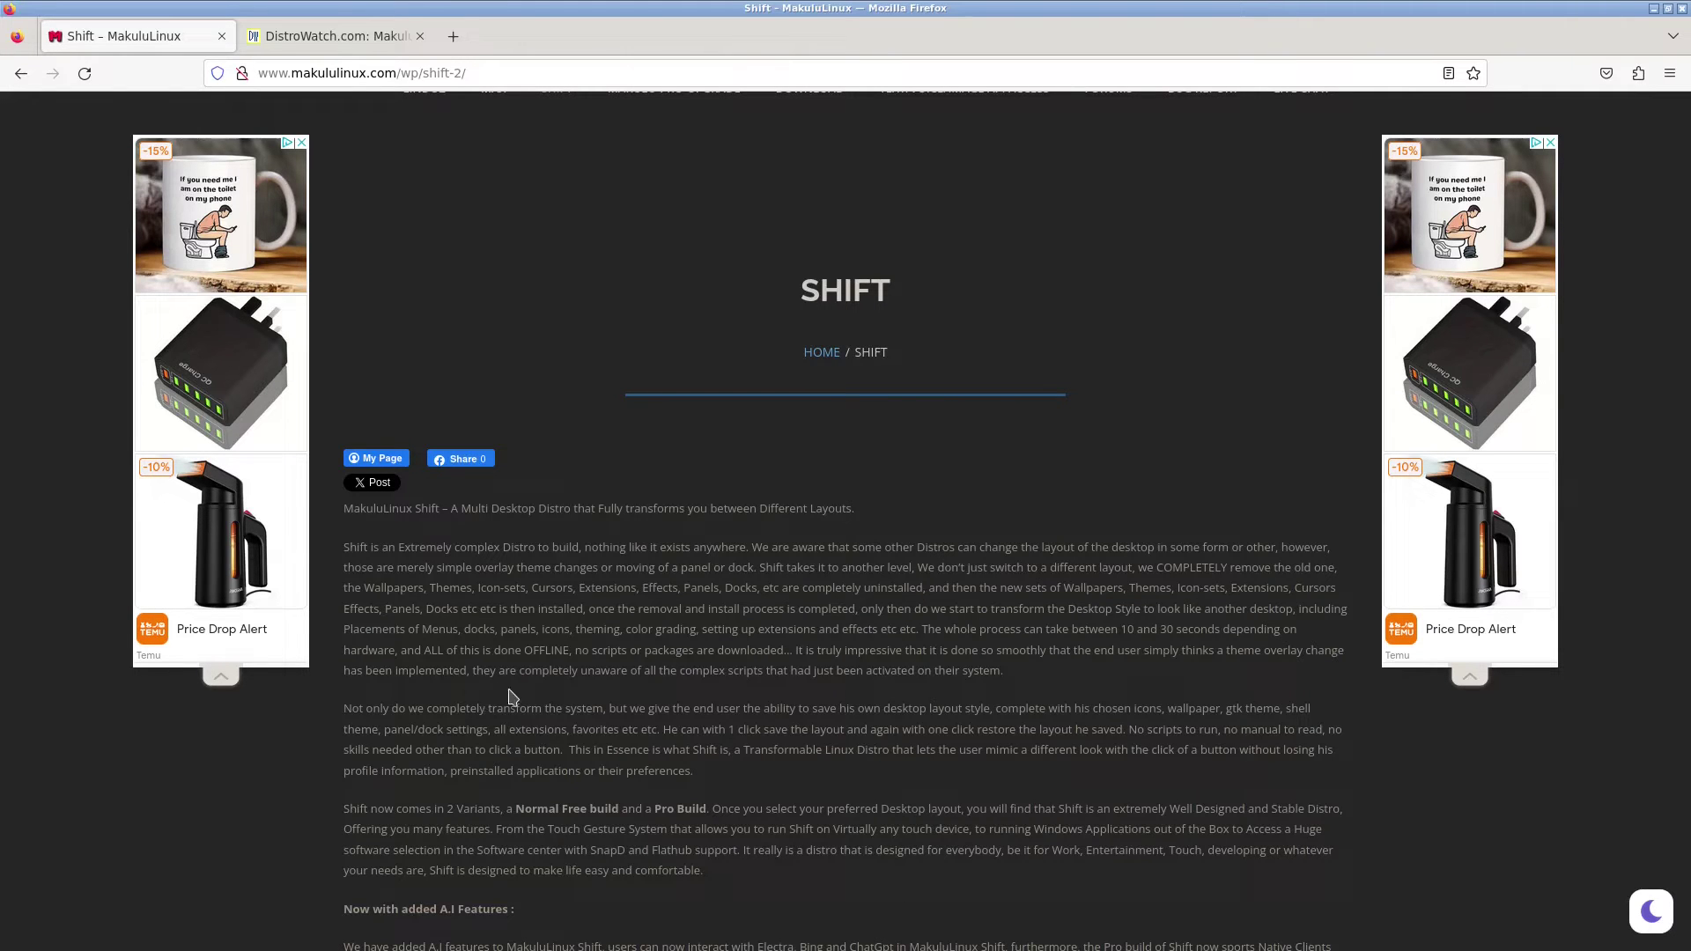
pyautogui.scroll(-5, 879, 624)
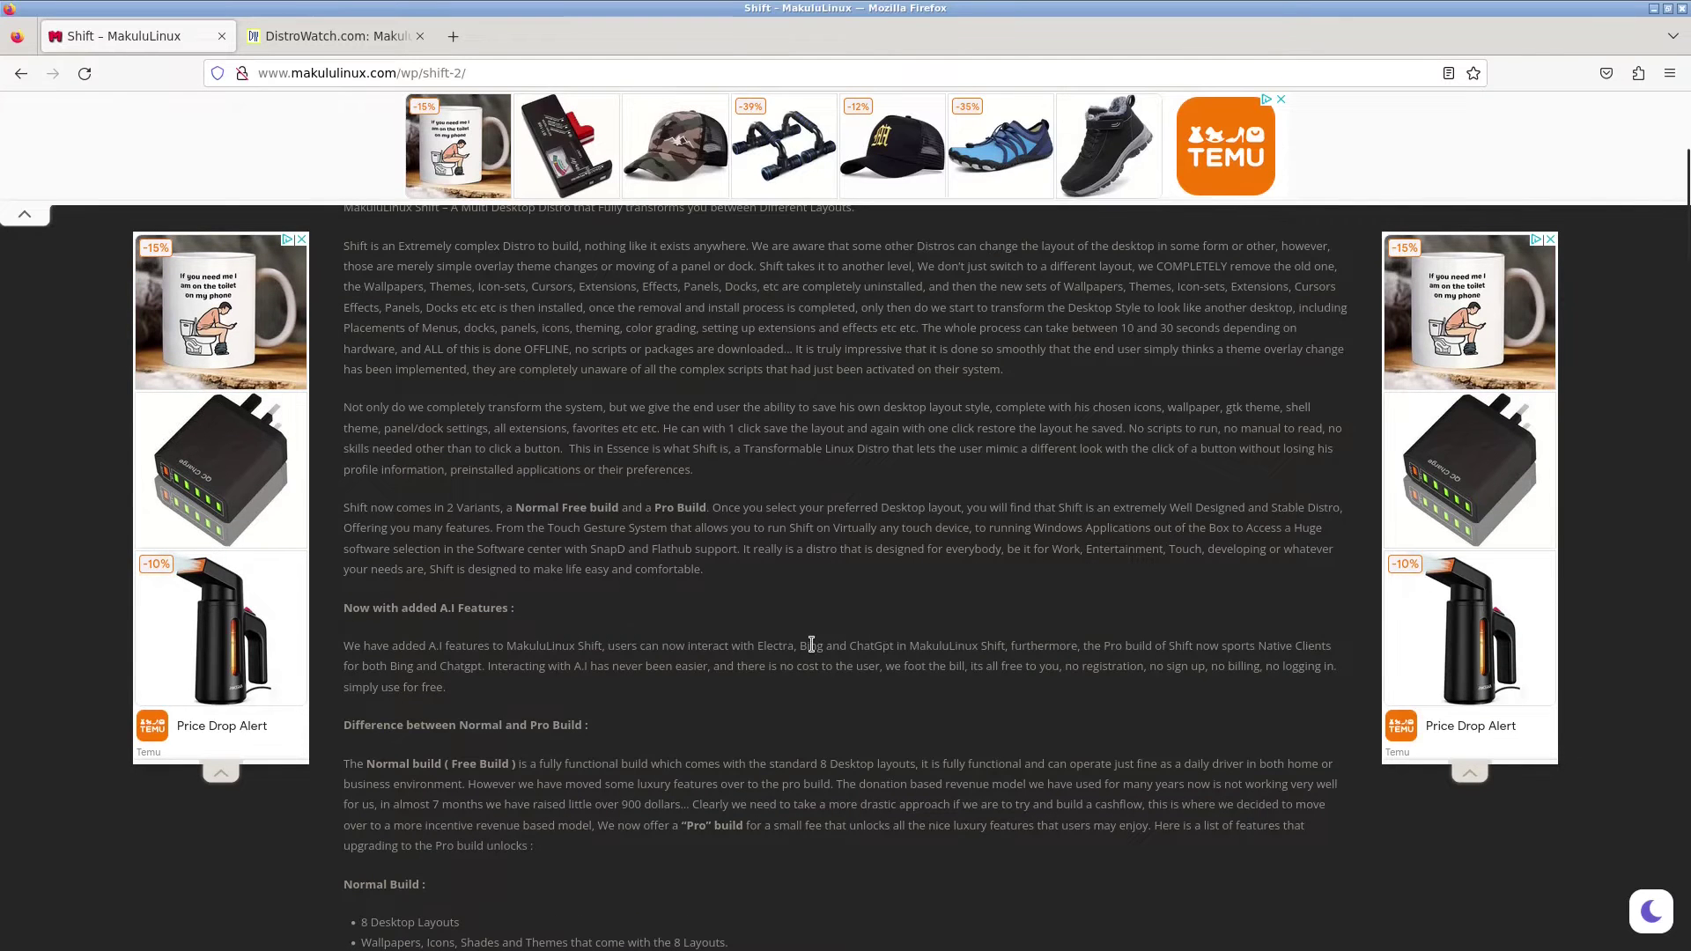
pyautogui.scroll(3, 812, 644)
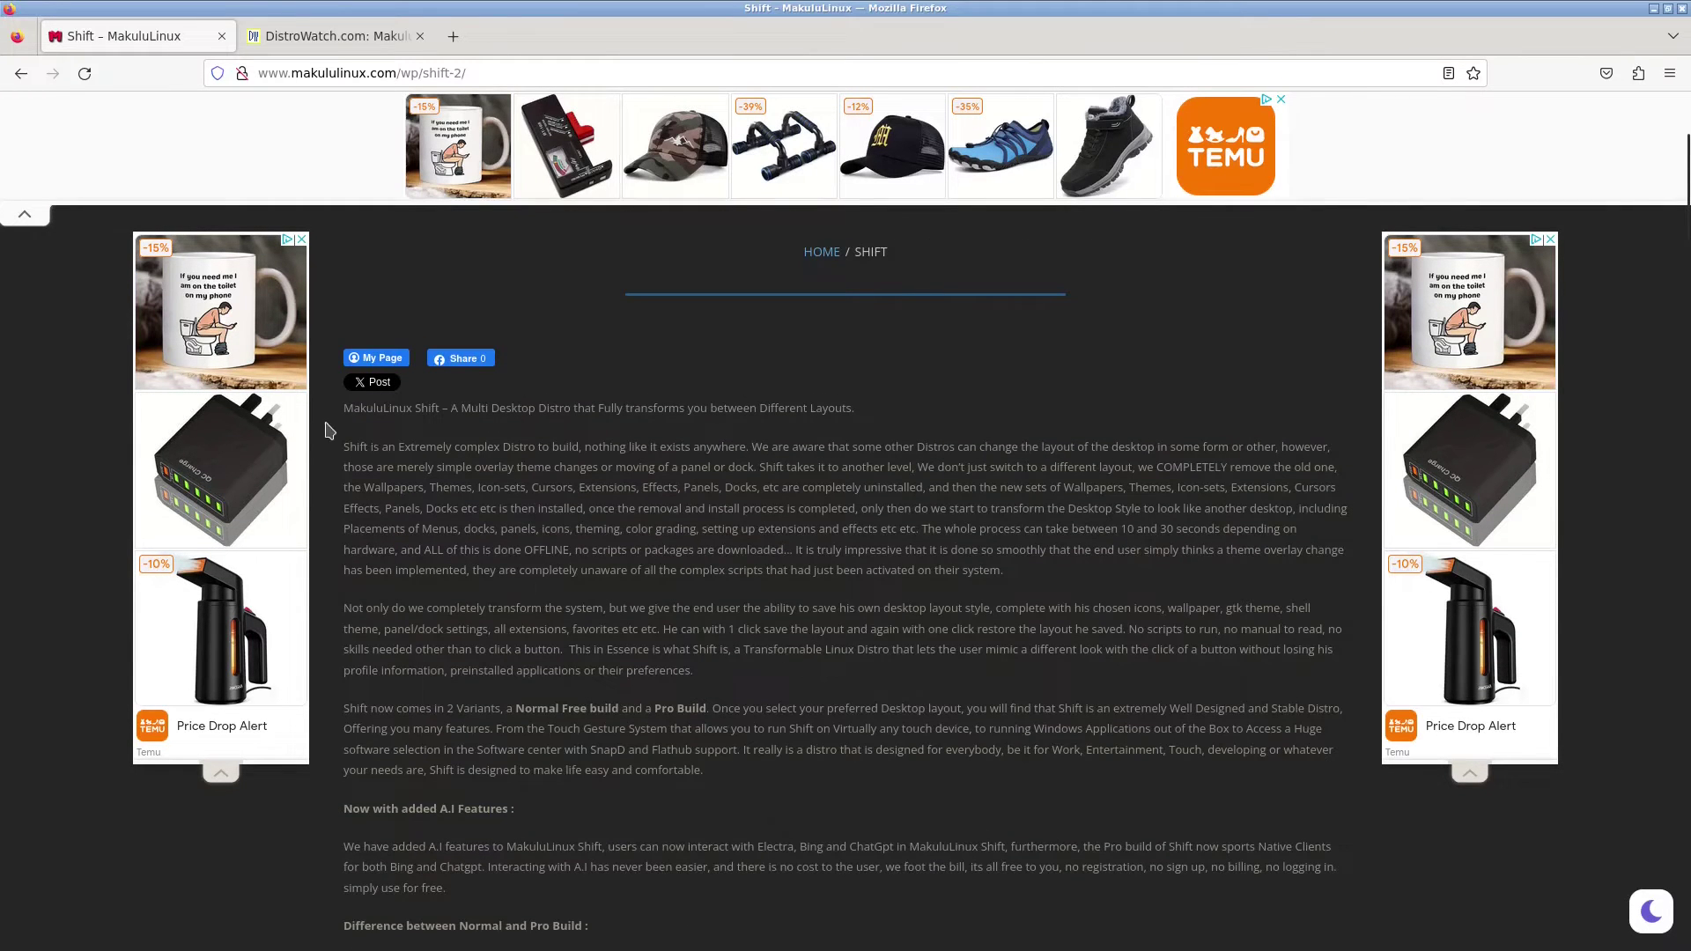
pyautogui.click(21, 73)
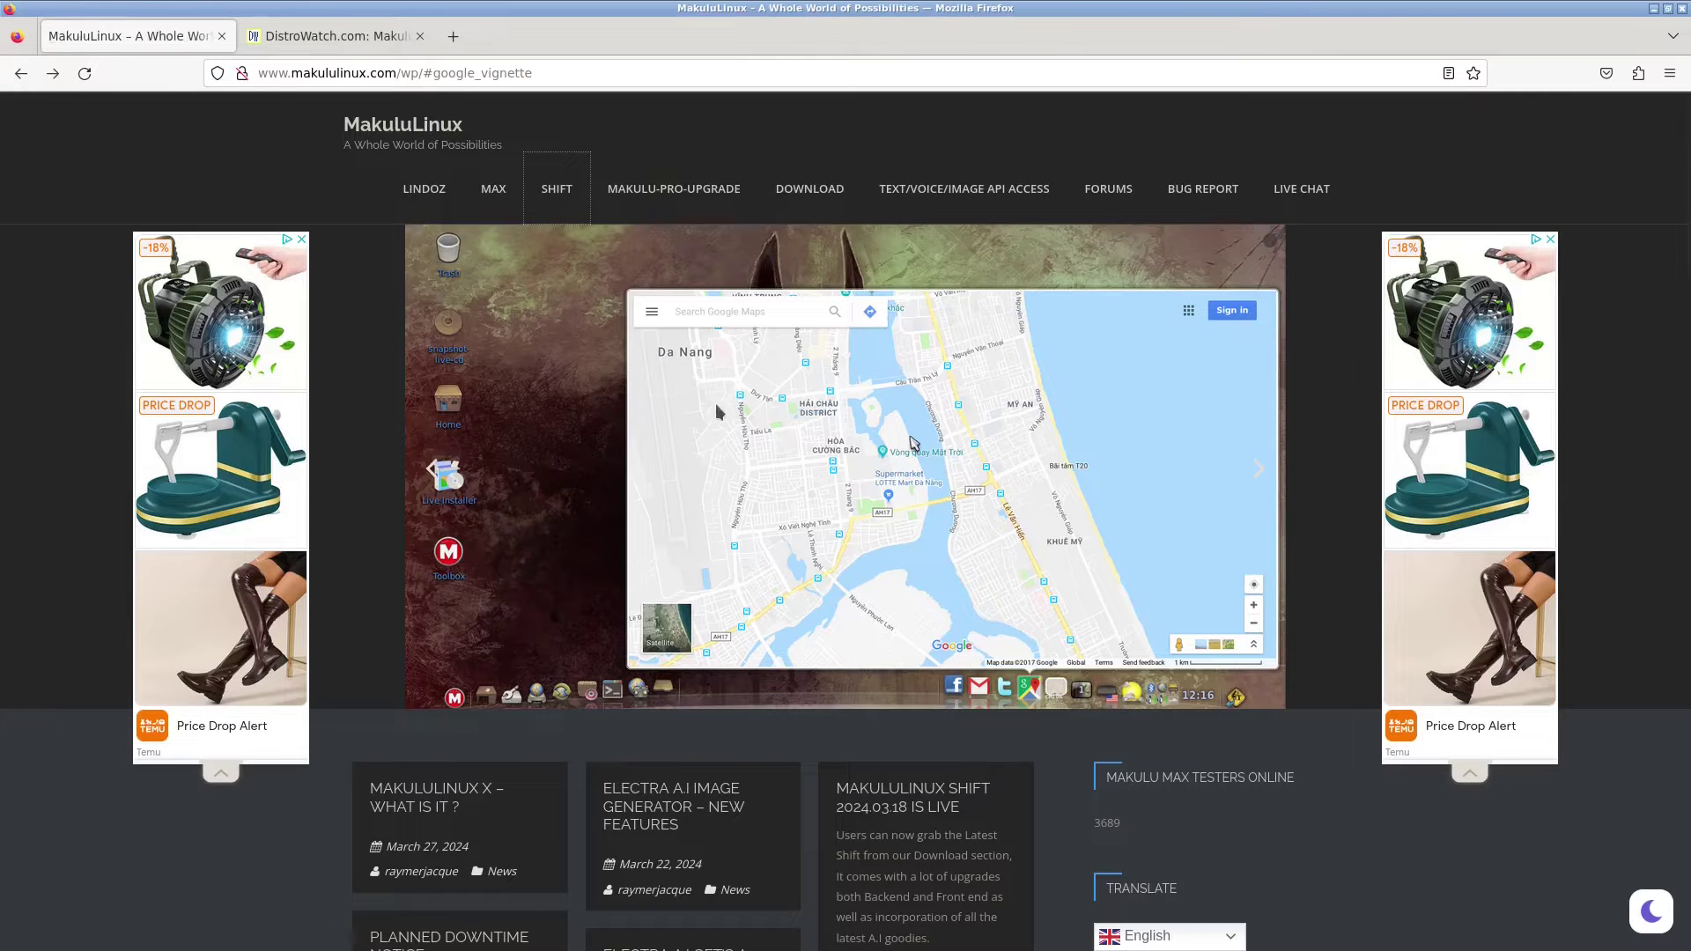
pyautogui.click(494, 195)
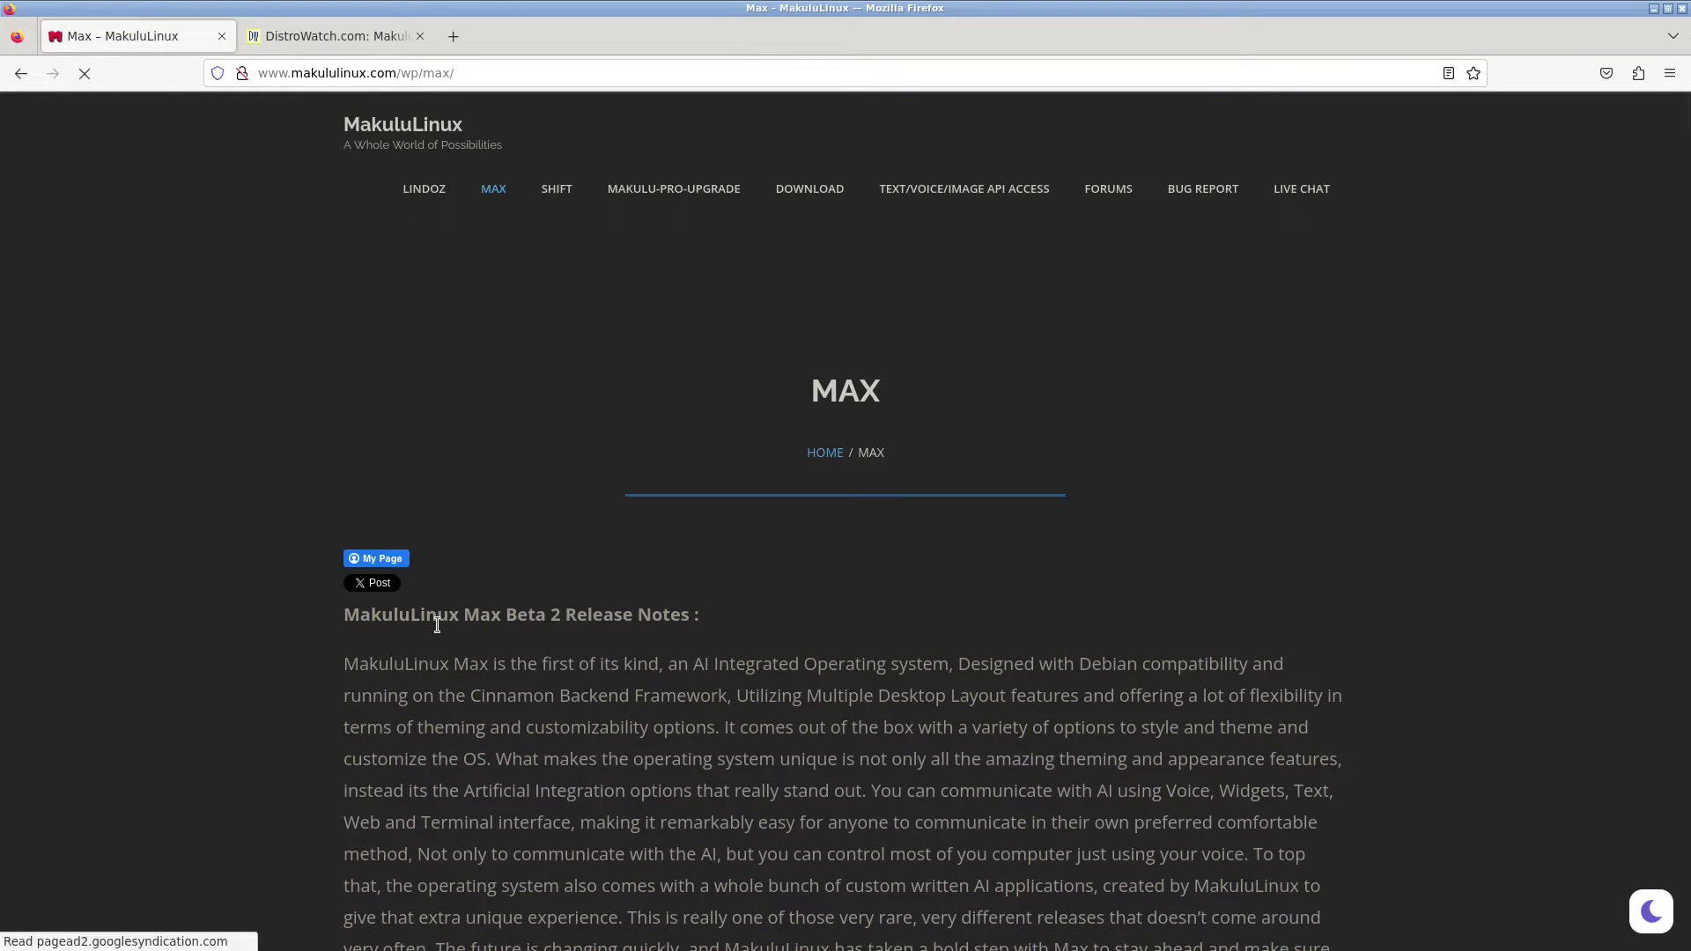
pyautogui.scroll(-2, 491, 634)
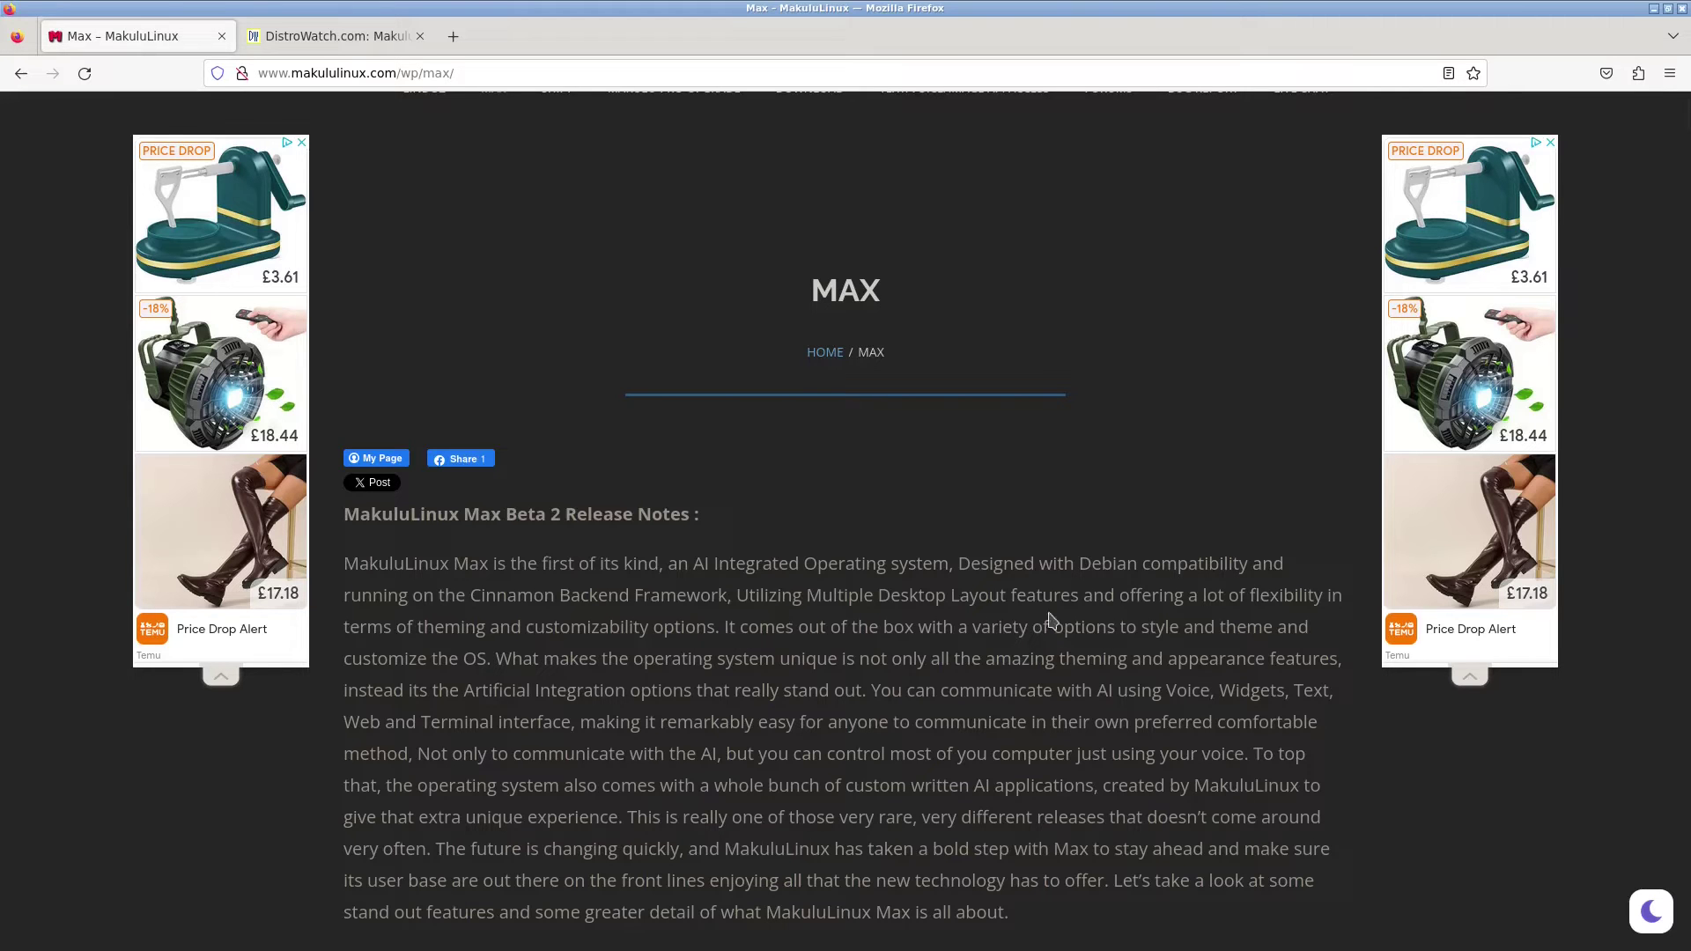
pyautogui.click(21, 81)
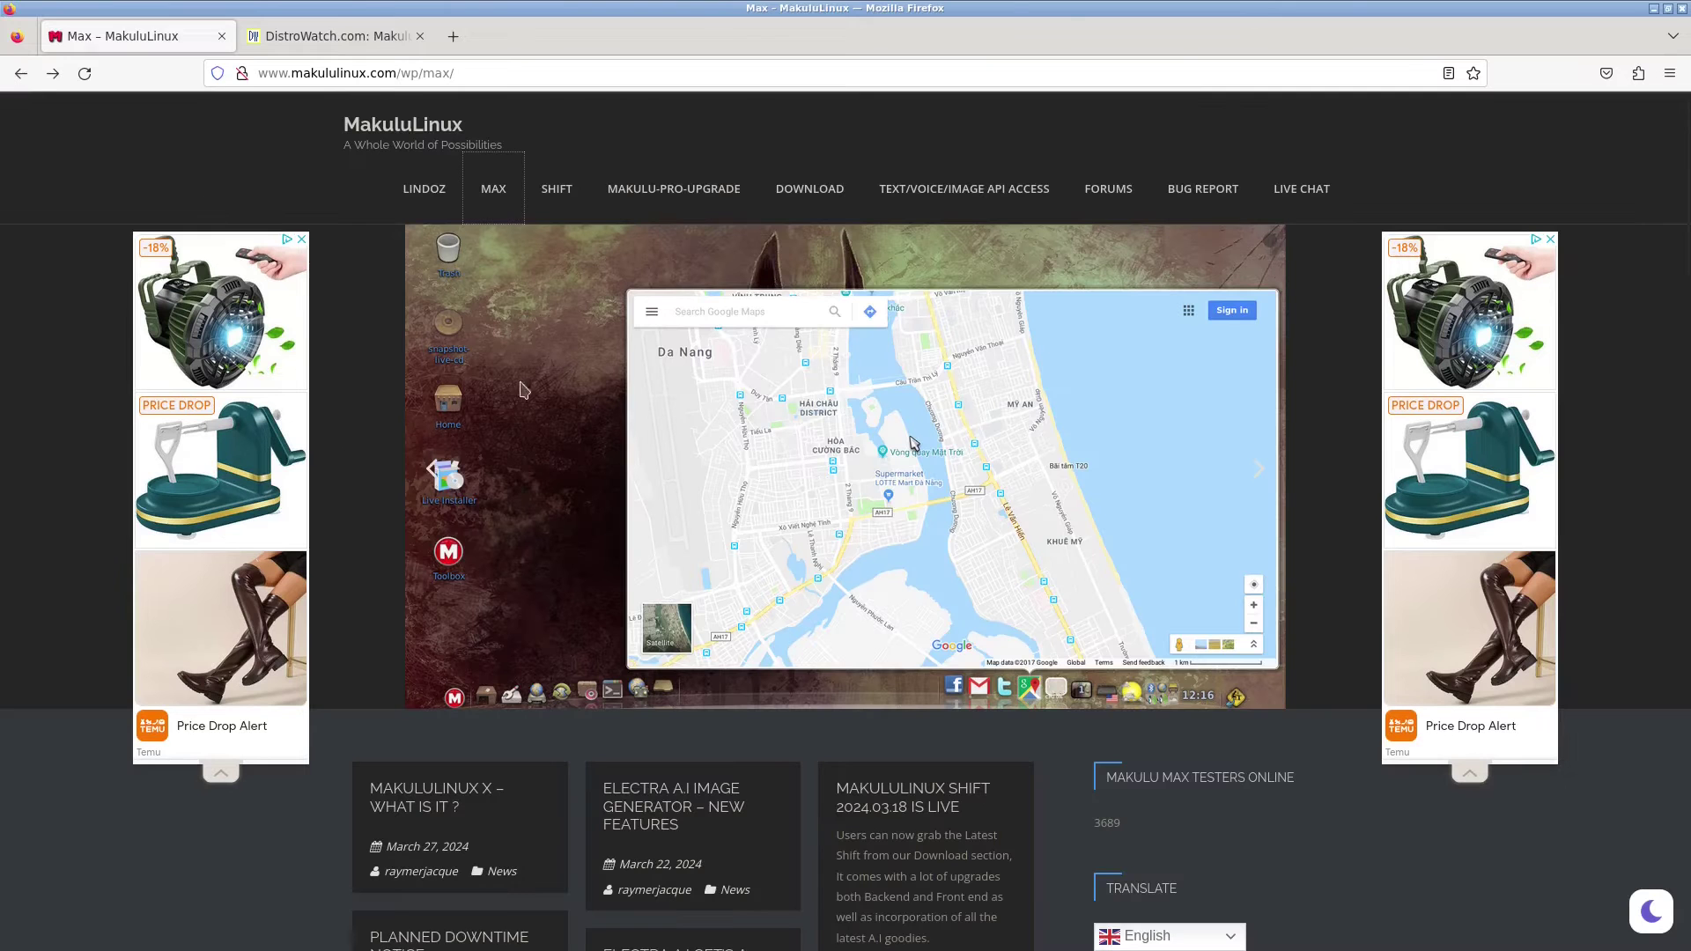
# - Browse the MakuluLinux download page down to the LinDoz links, then close Firefox
pyautogui.click(822, 191)
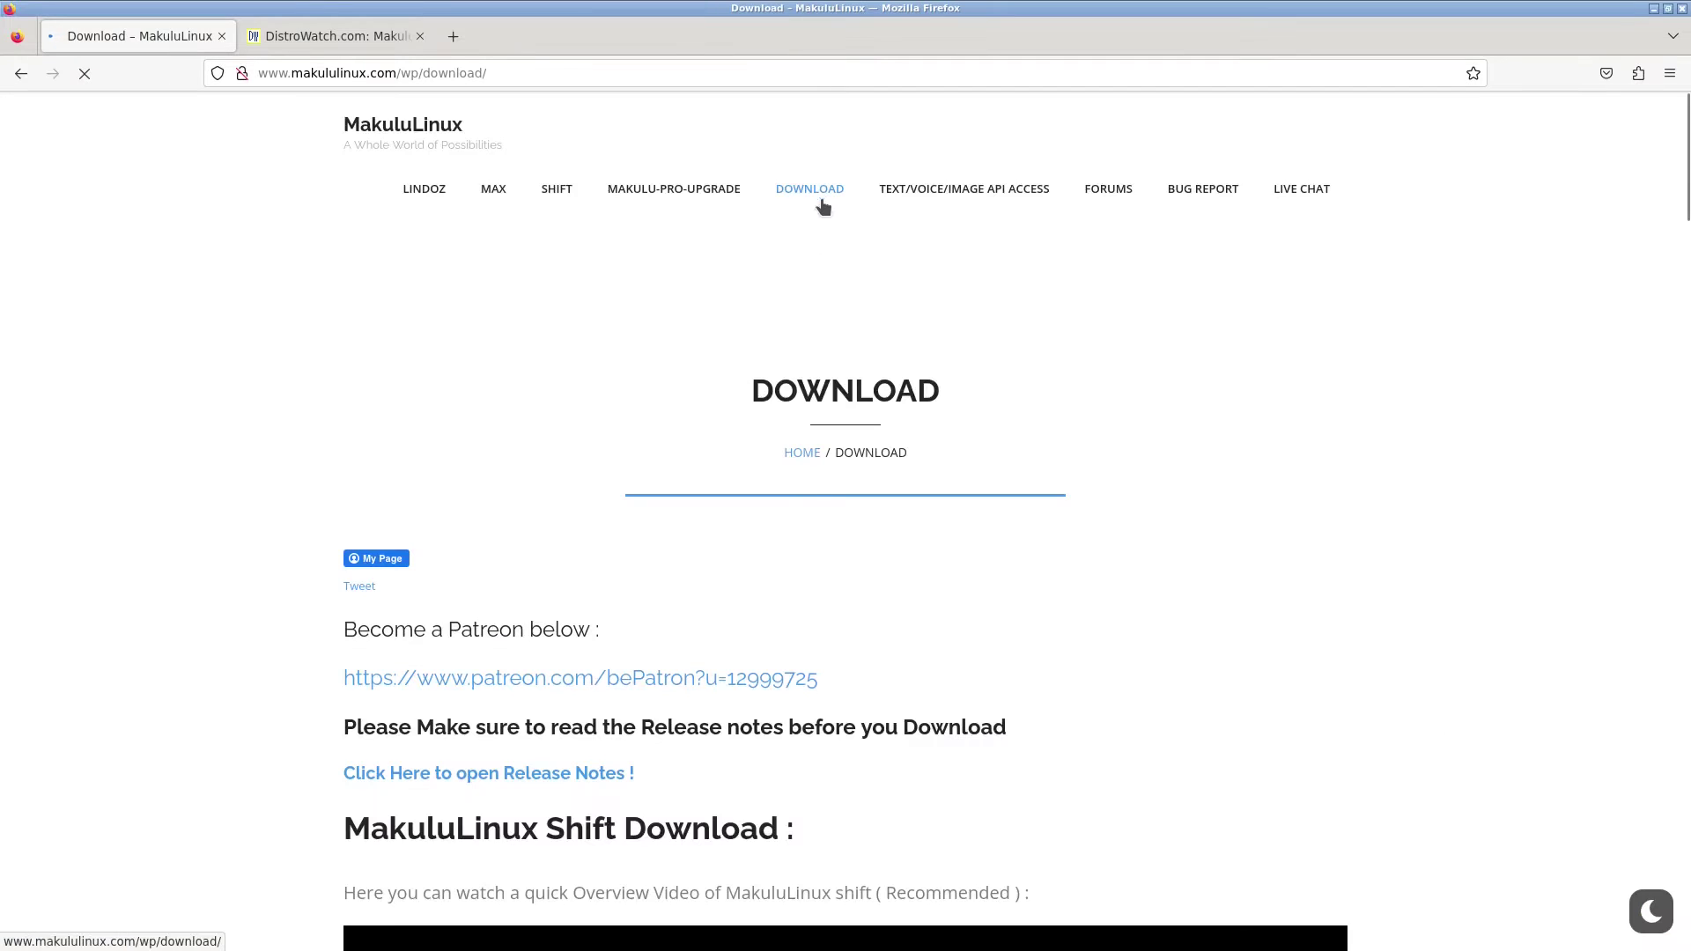
pyautogui.scroll(-3, 553, 547)
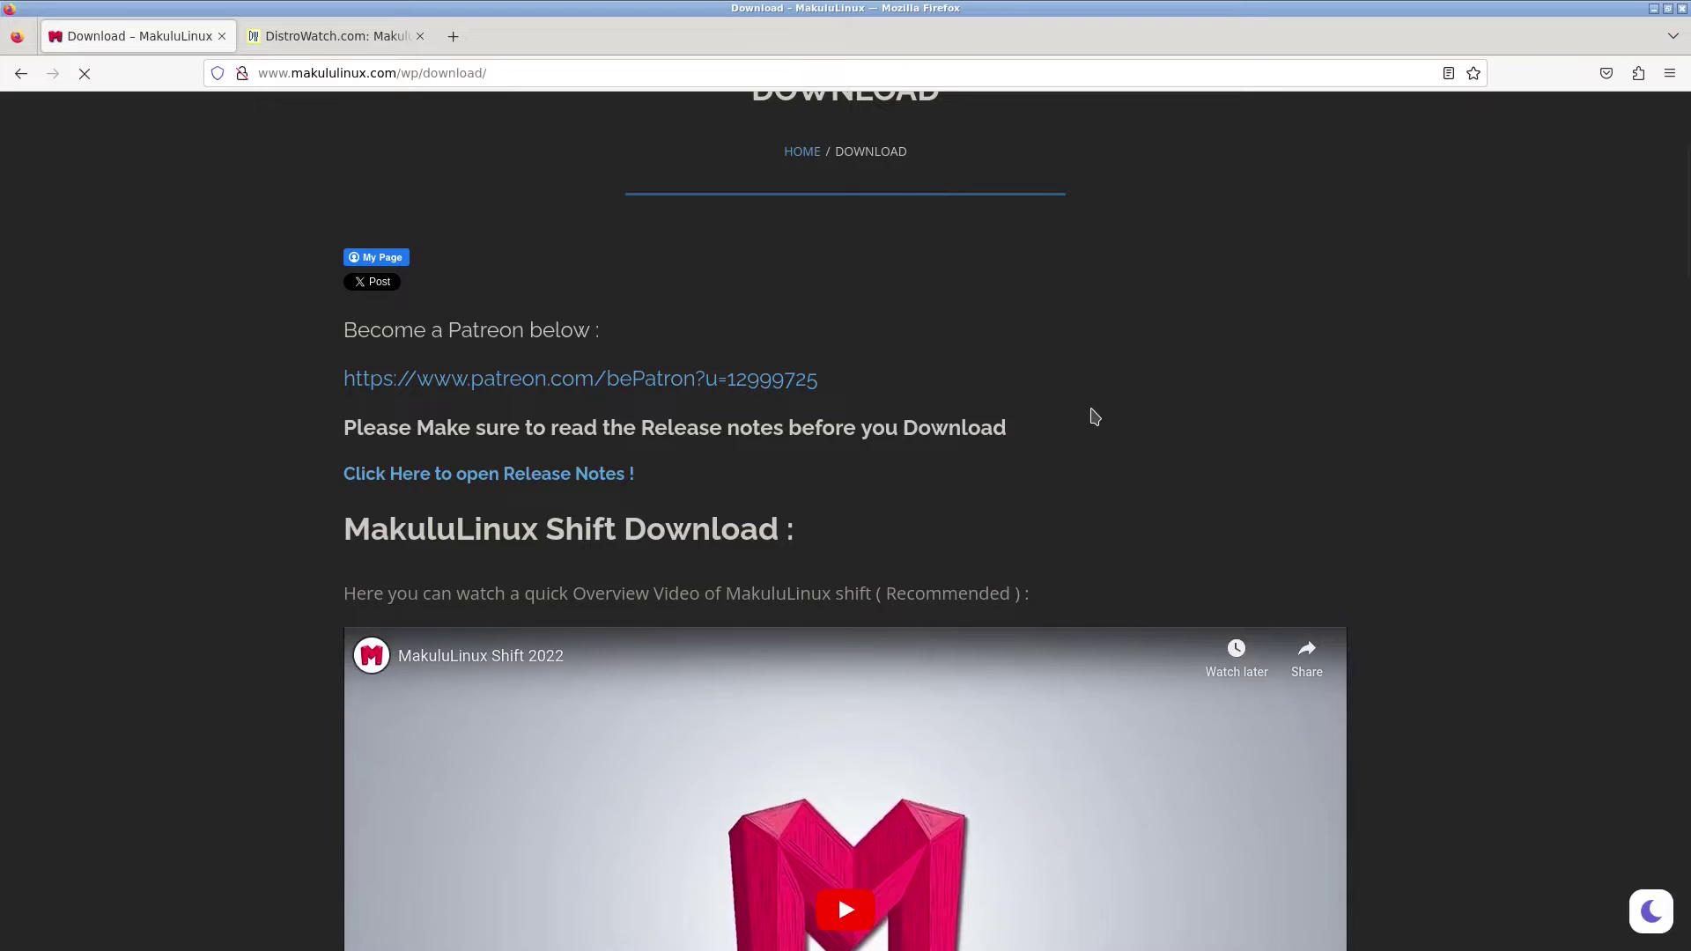
pyautogui.scroll(-2, 954, 419)
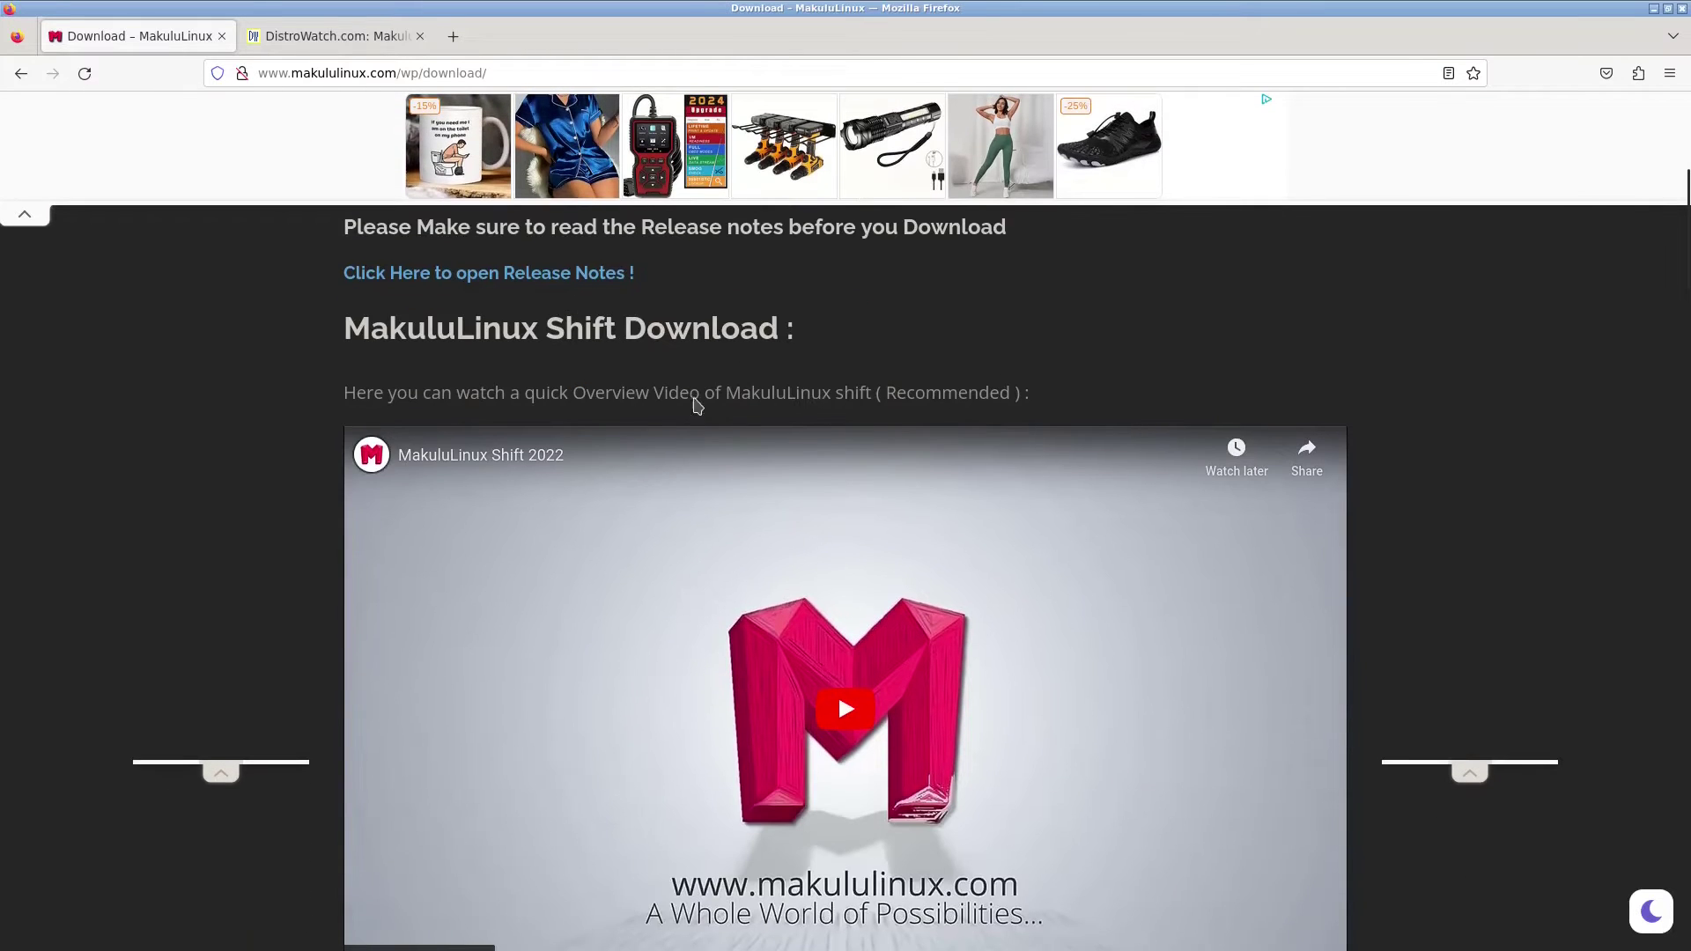
pyautogui.scroll(-3, 875, 502)
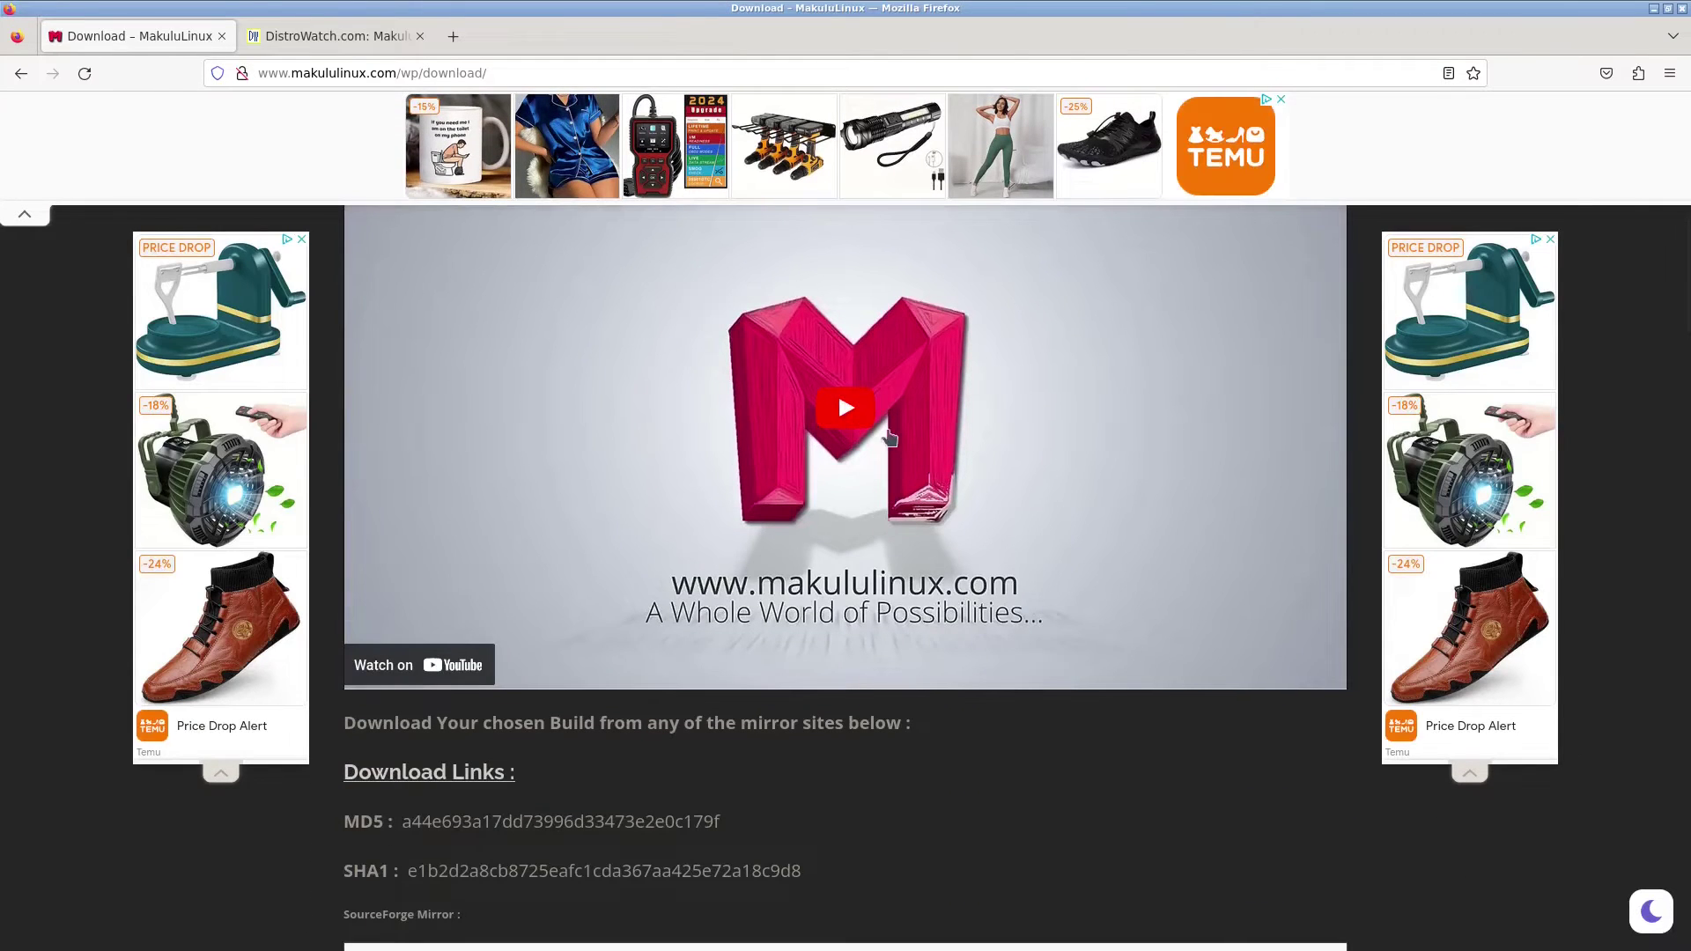
pyautogui.scroll(-3, 861, 436)
pyautogui.scroll(-2, 860, 436)
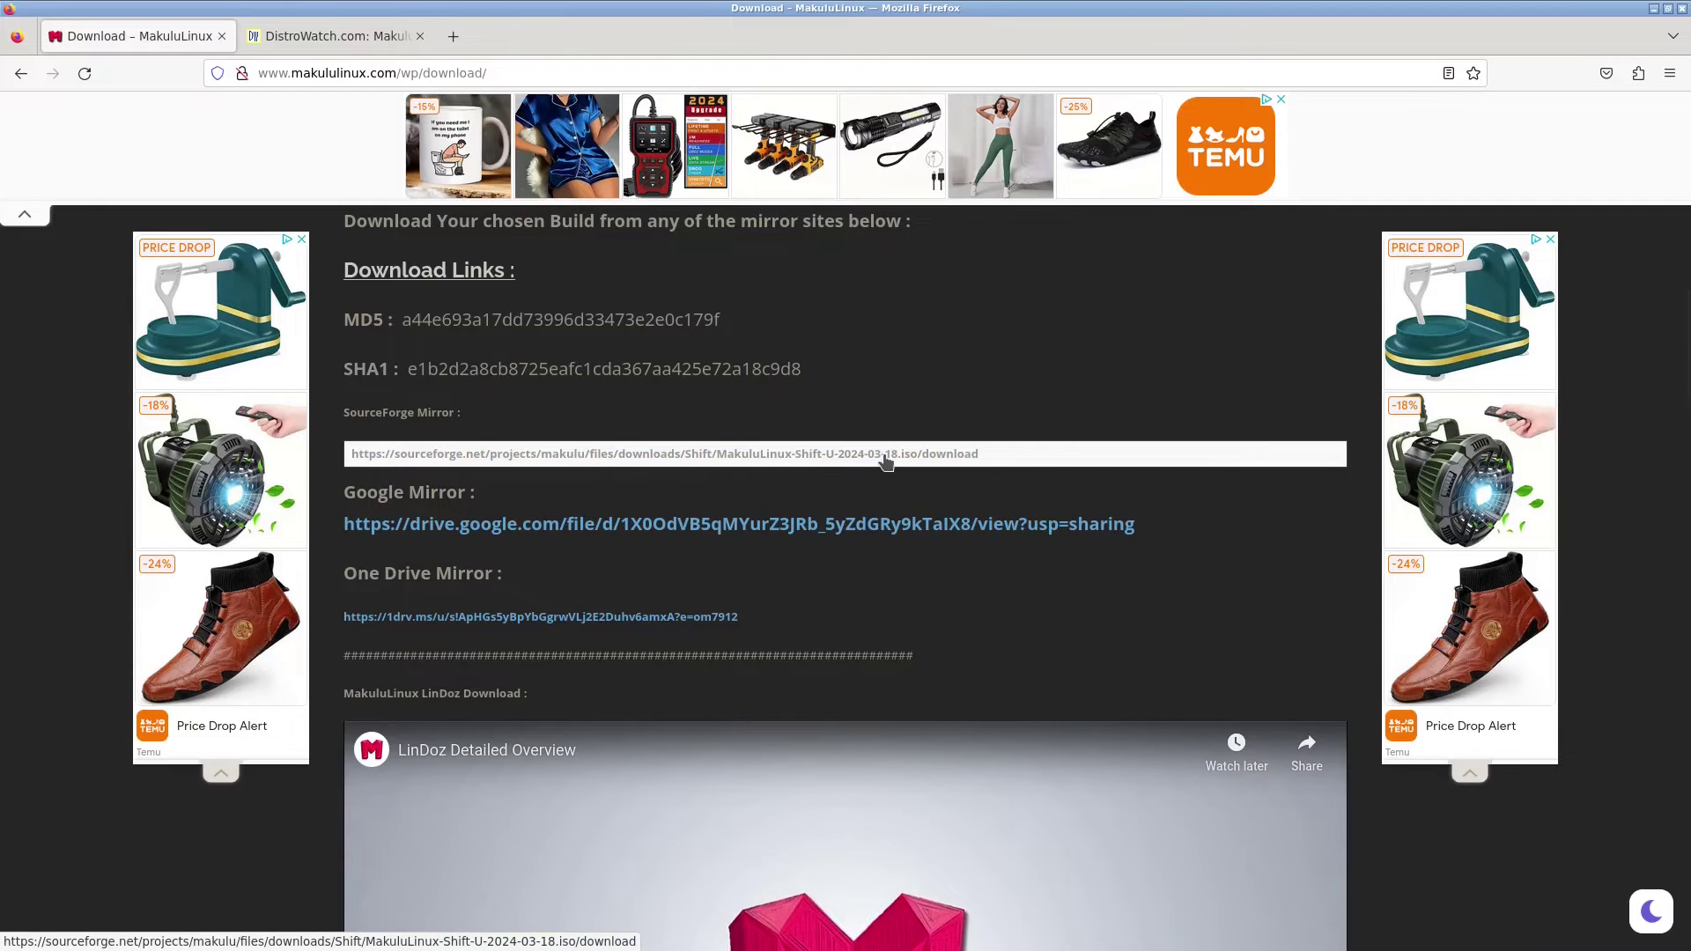
pyautogui.scroll(-9, 863, 475)
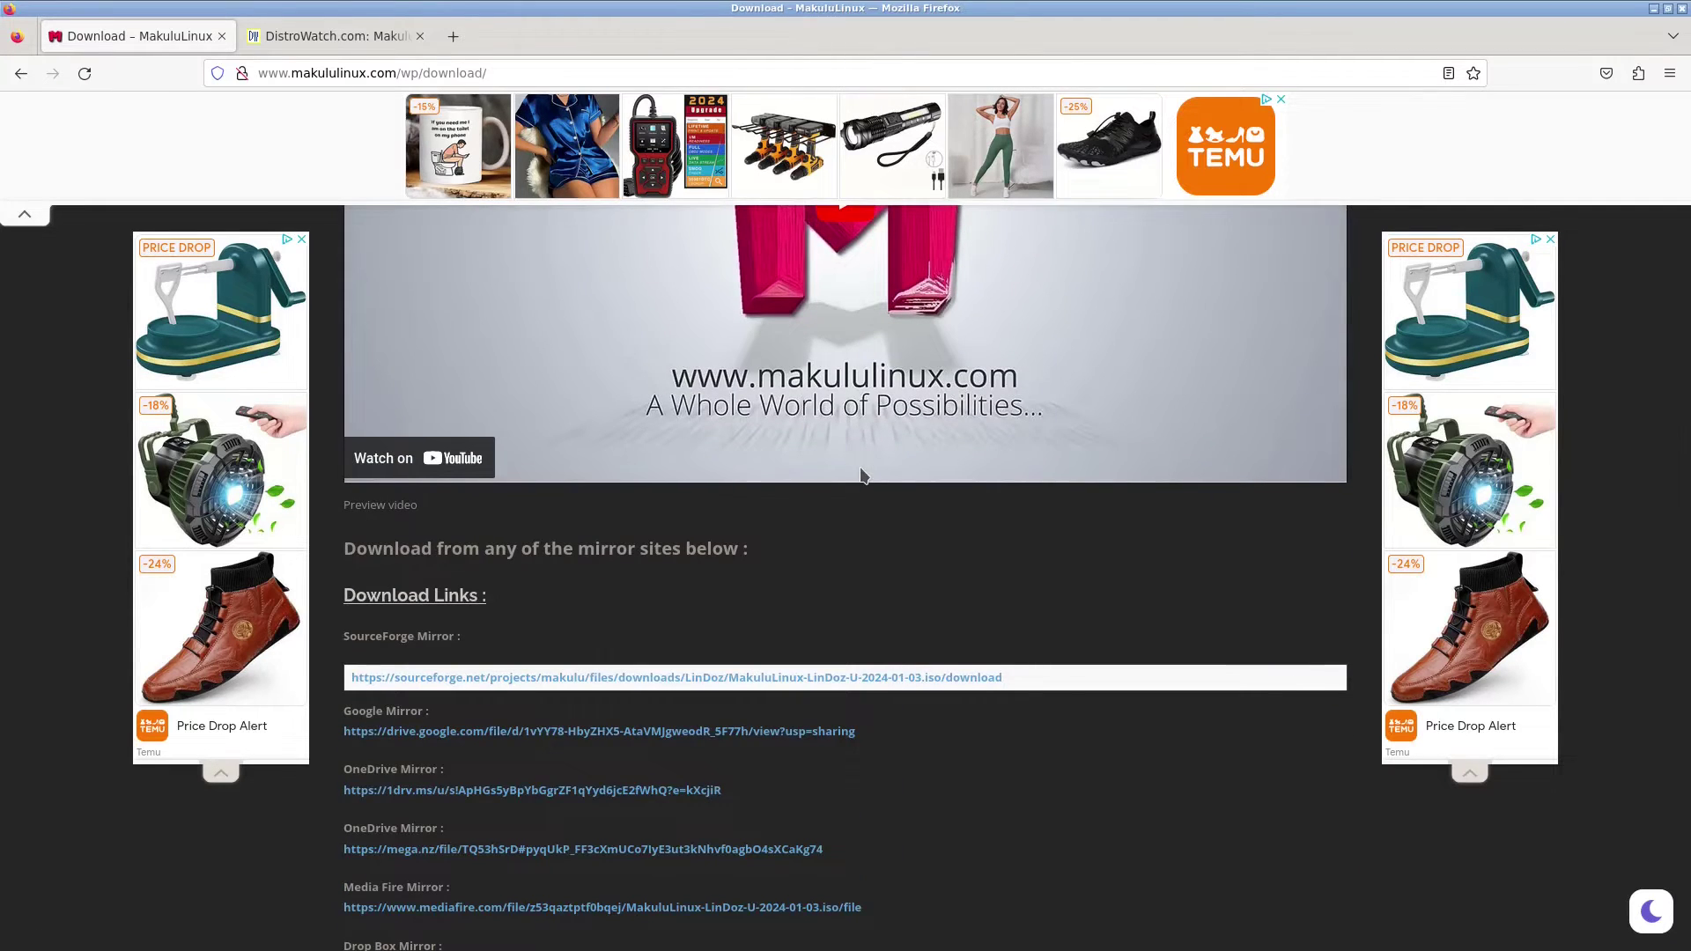
pyautogui.scroll(-2, 863, 476)
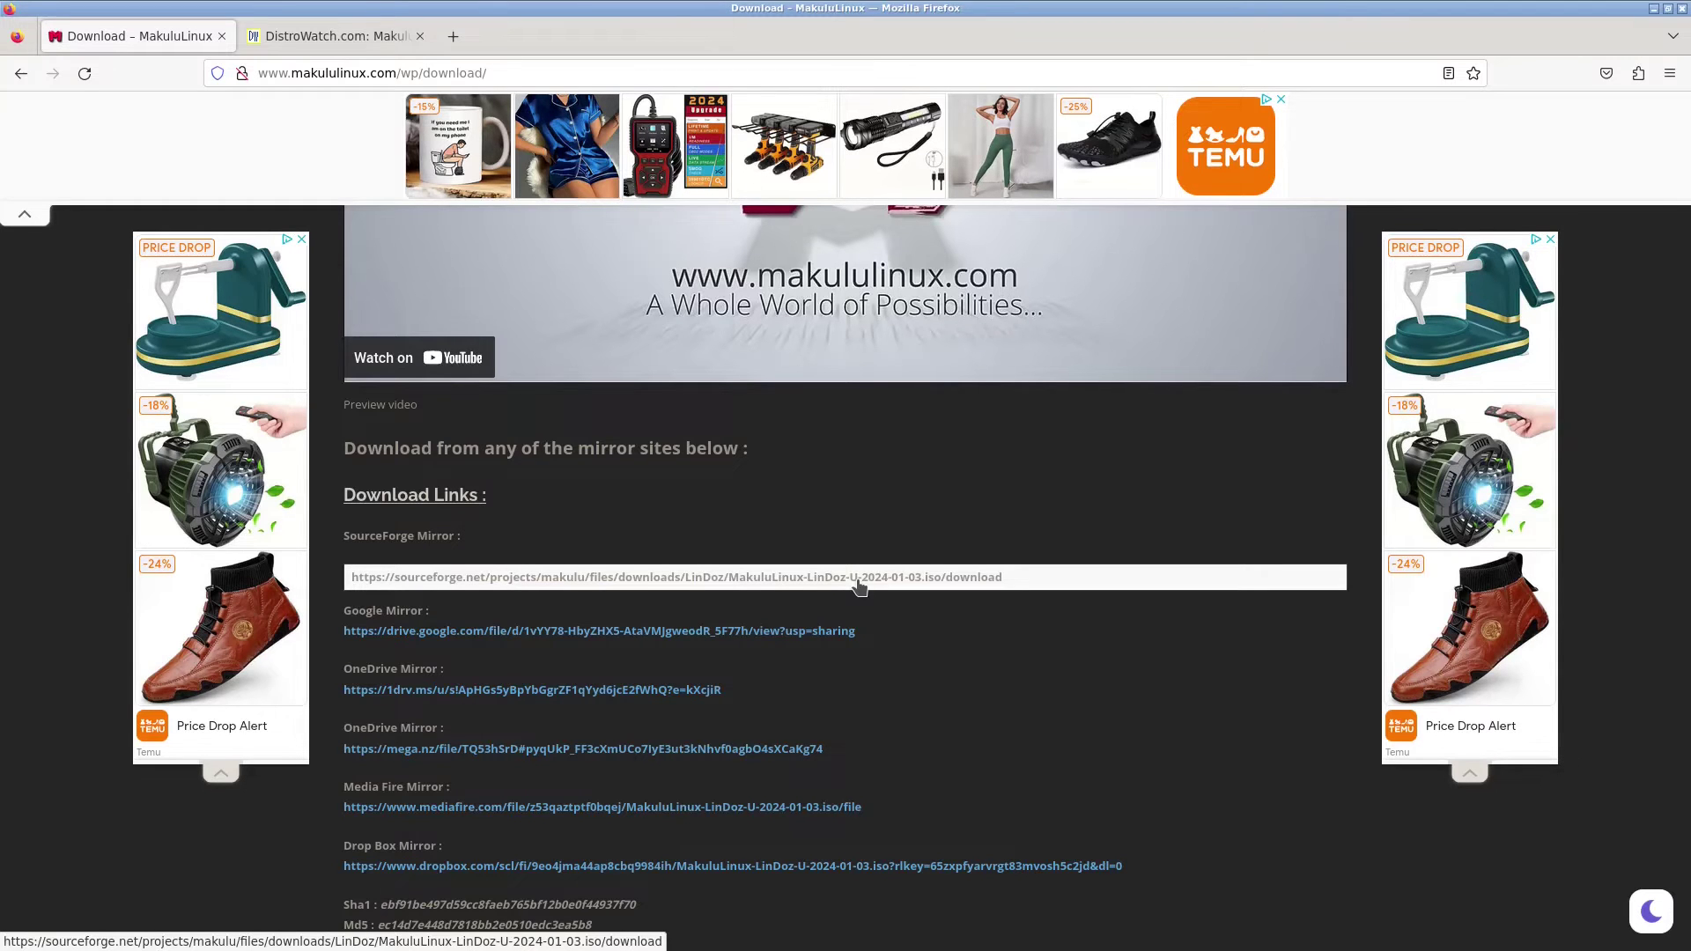
pyautogui.click(1682, 10)
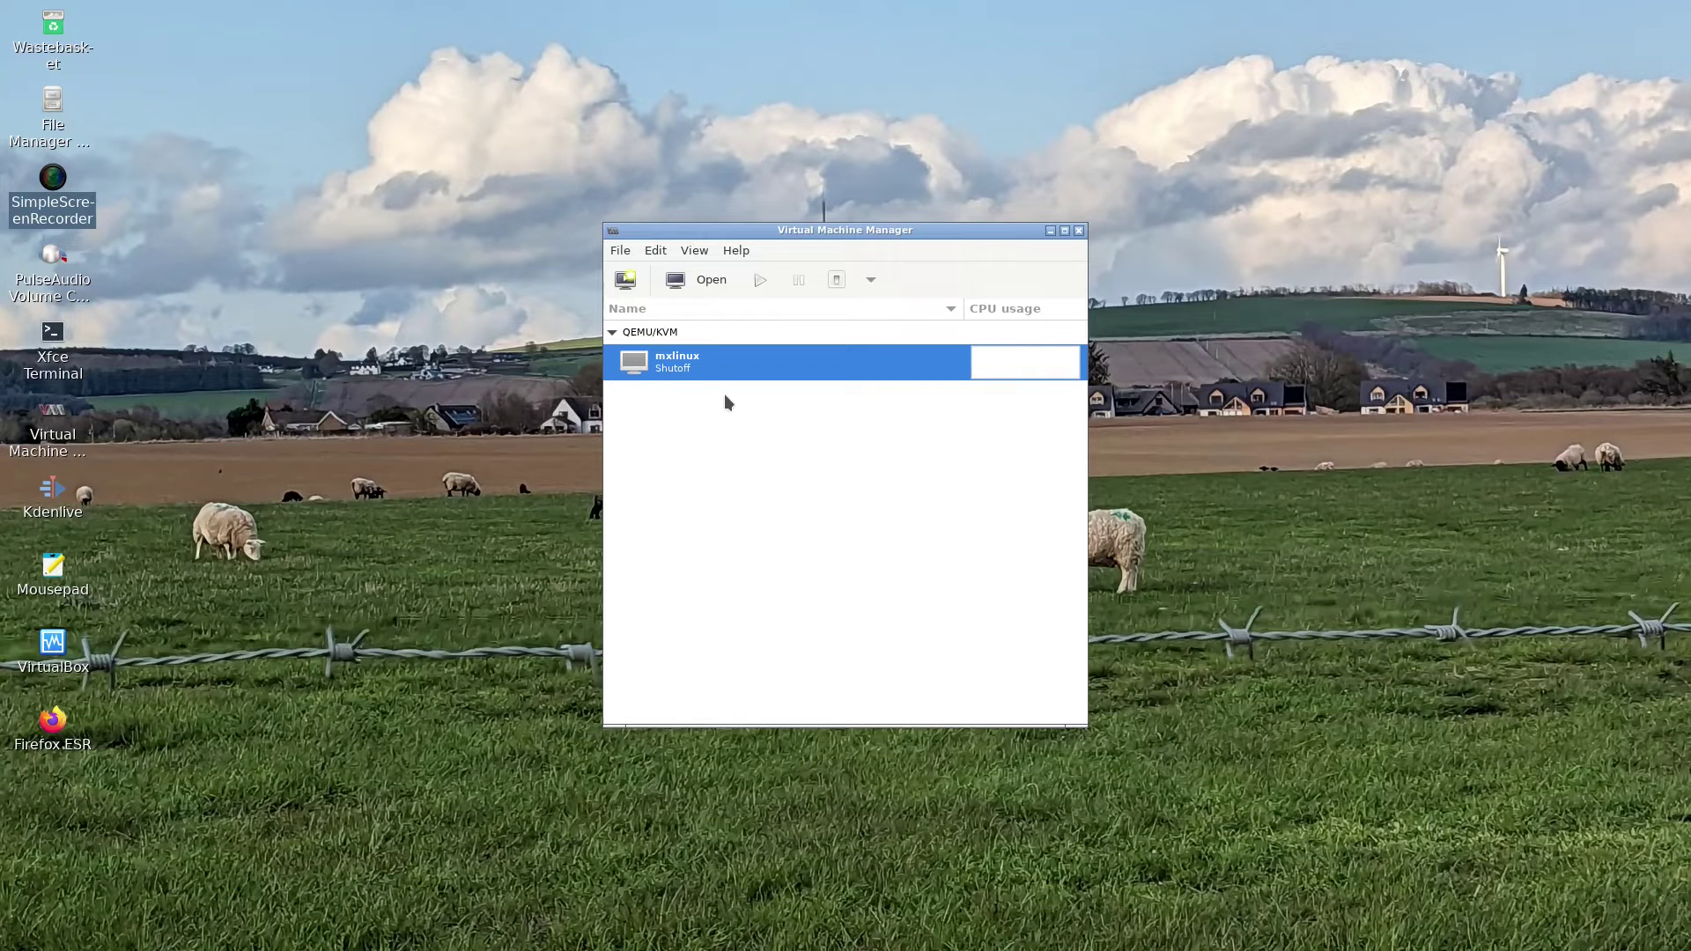
# - Start a new VM from the local ISO MakuluLinux-LinDoz-U-2024-01-03.iso
pyautogui.click(622, 282)
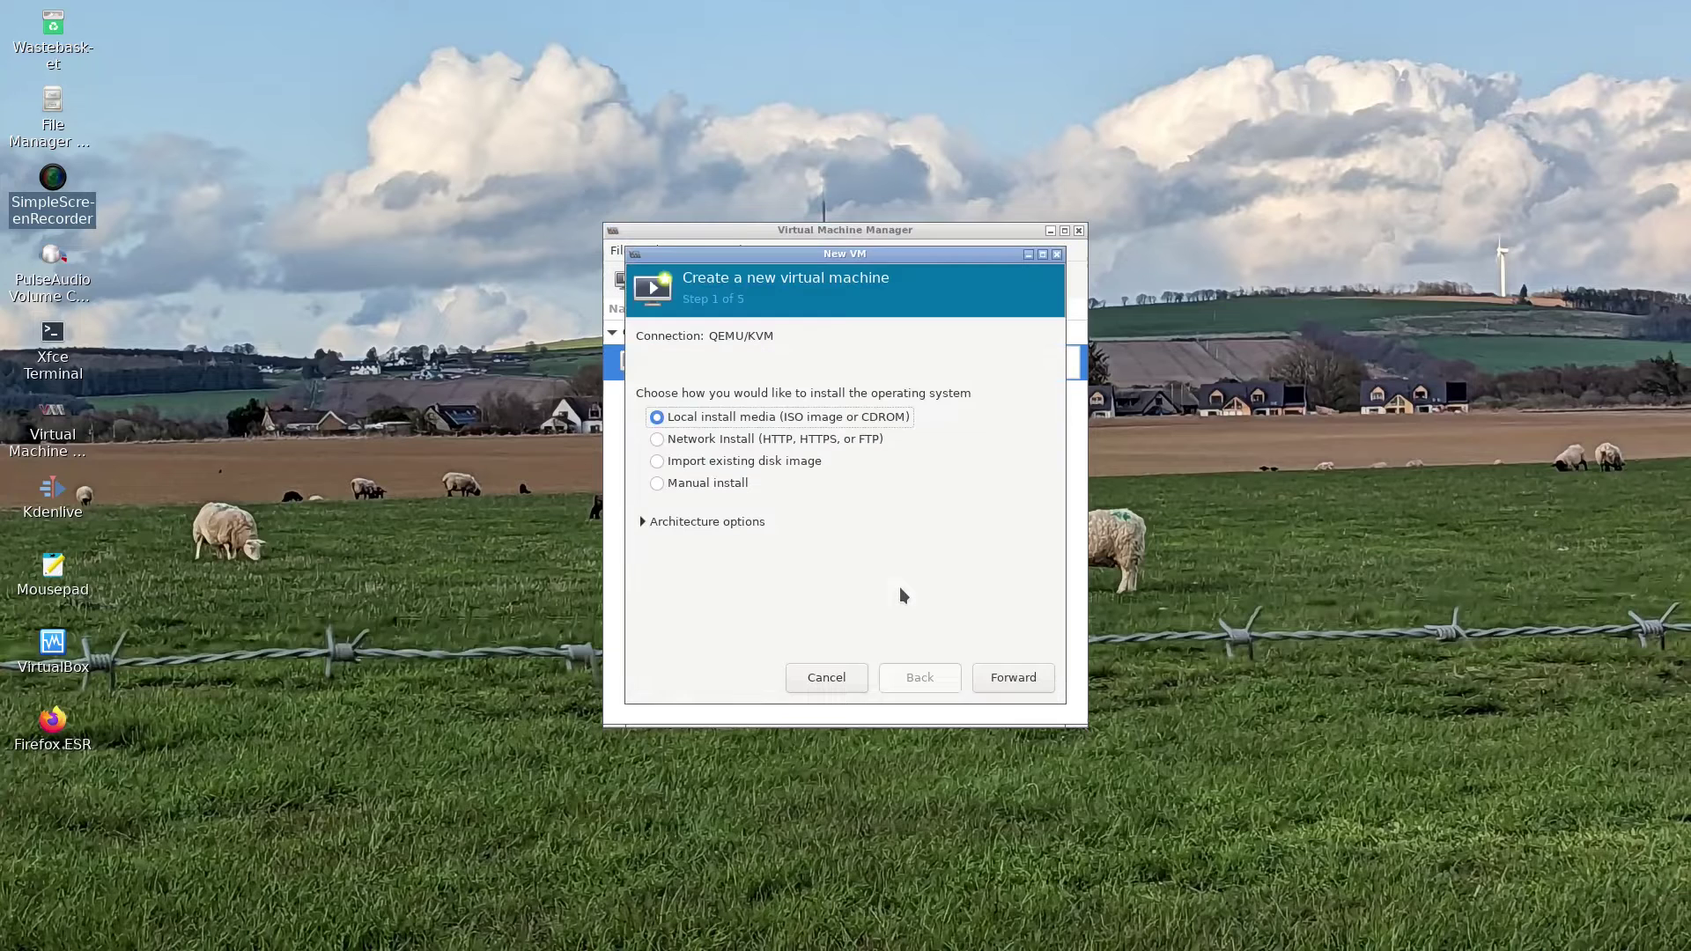
pyautogui.click(1032, 680)
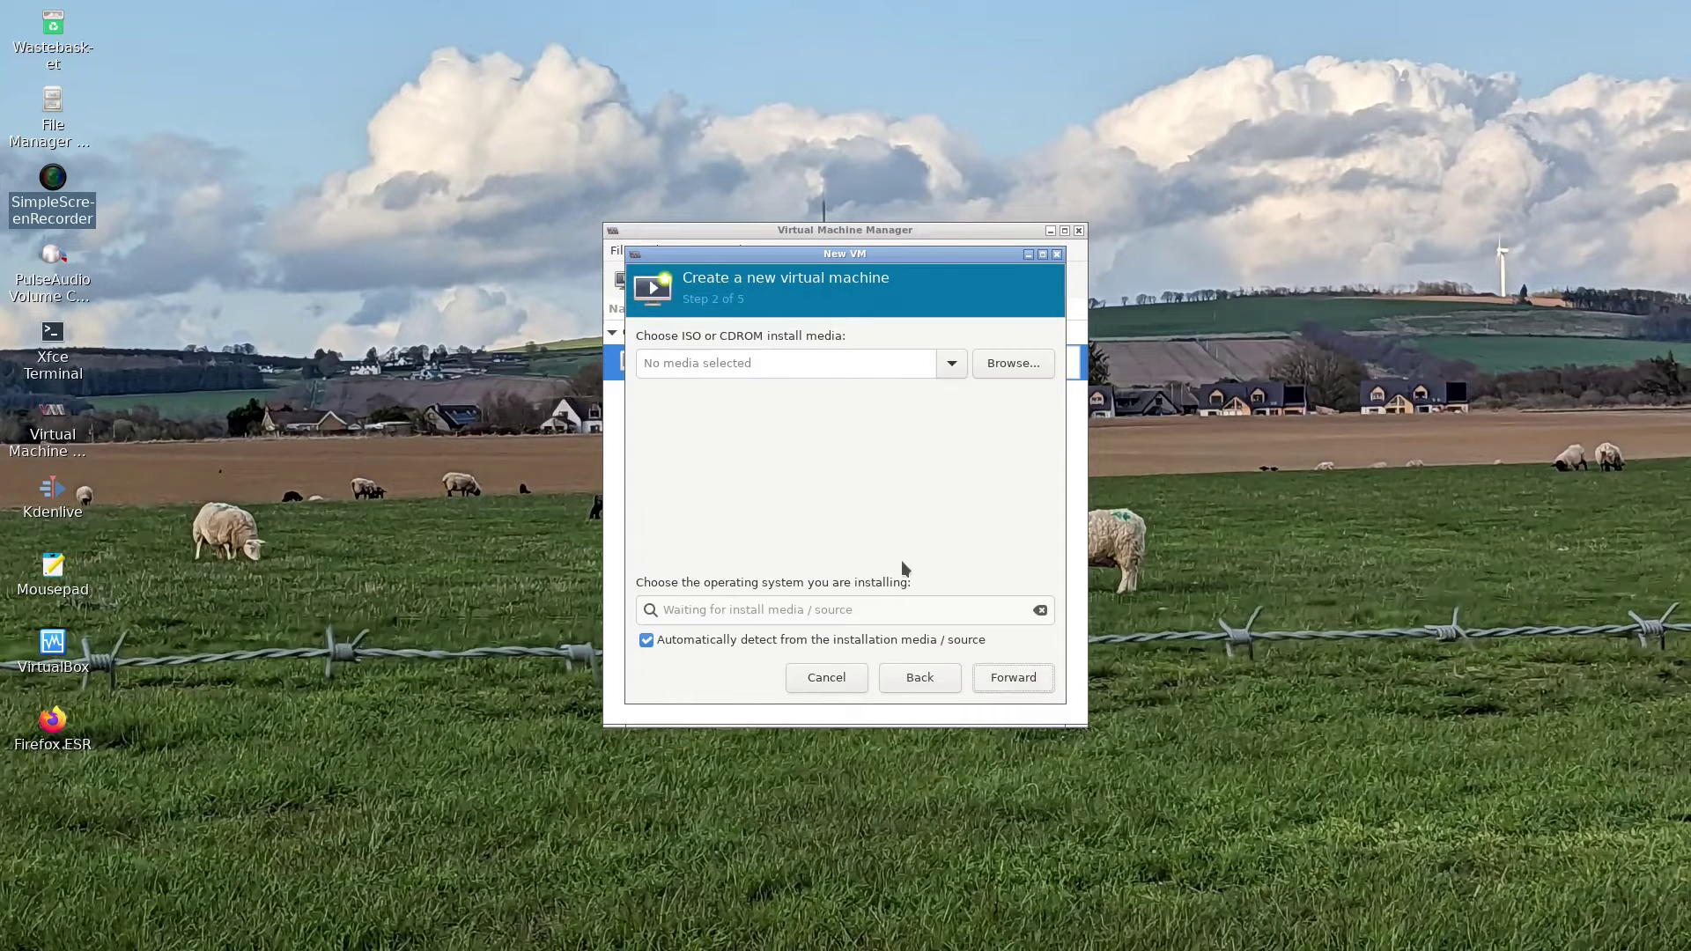
pyautogui.click(1007, 367)
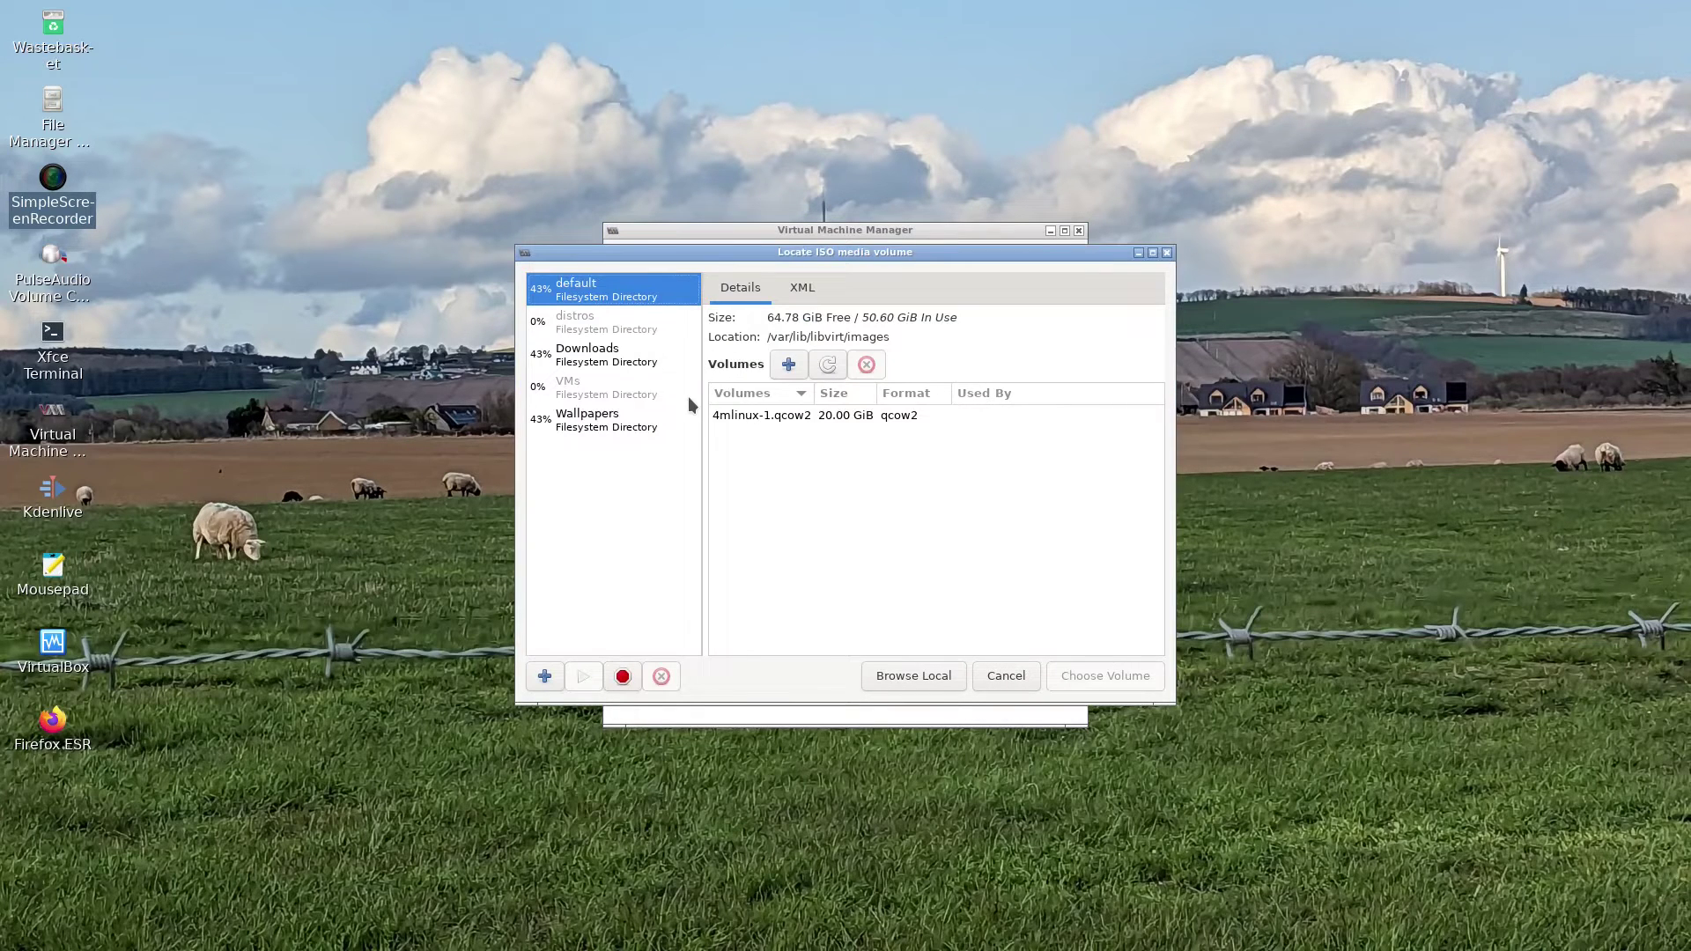
pyautogui.click(922, 676)
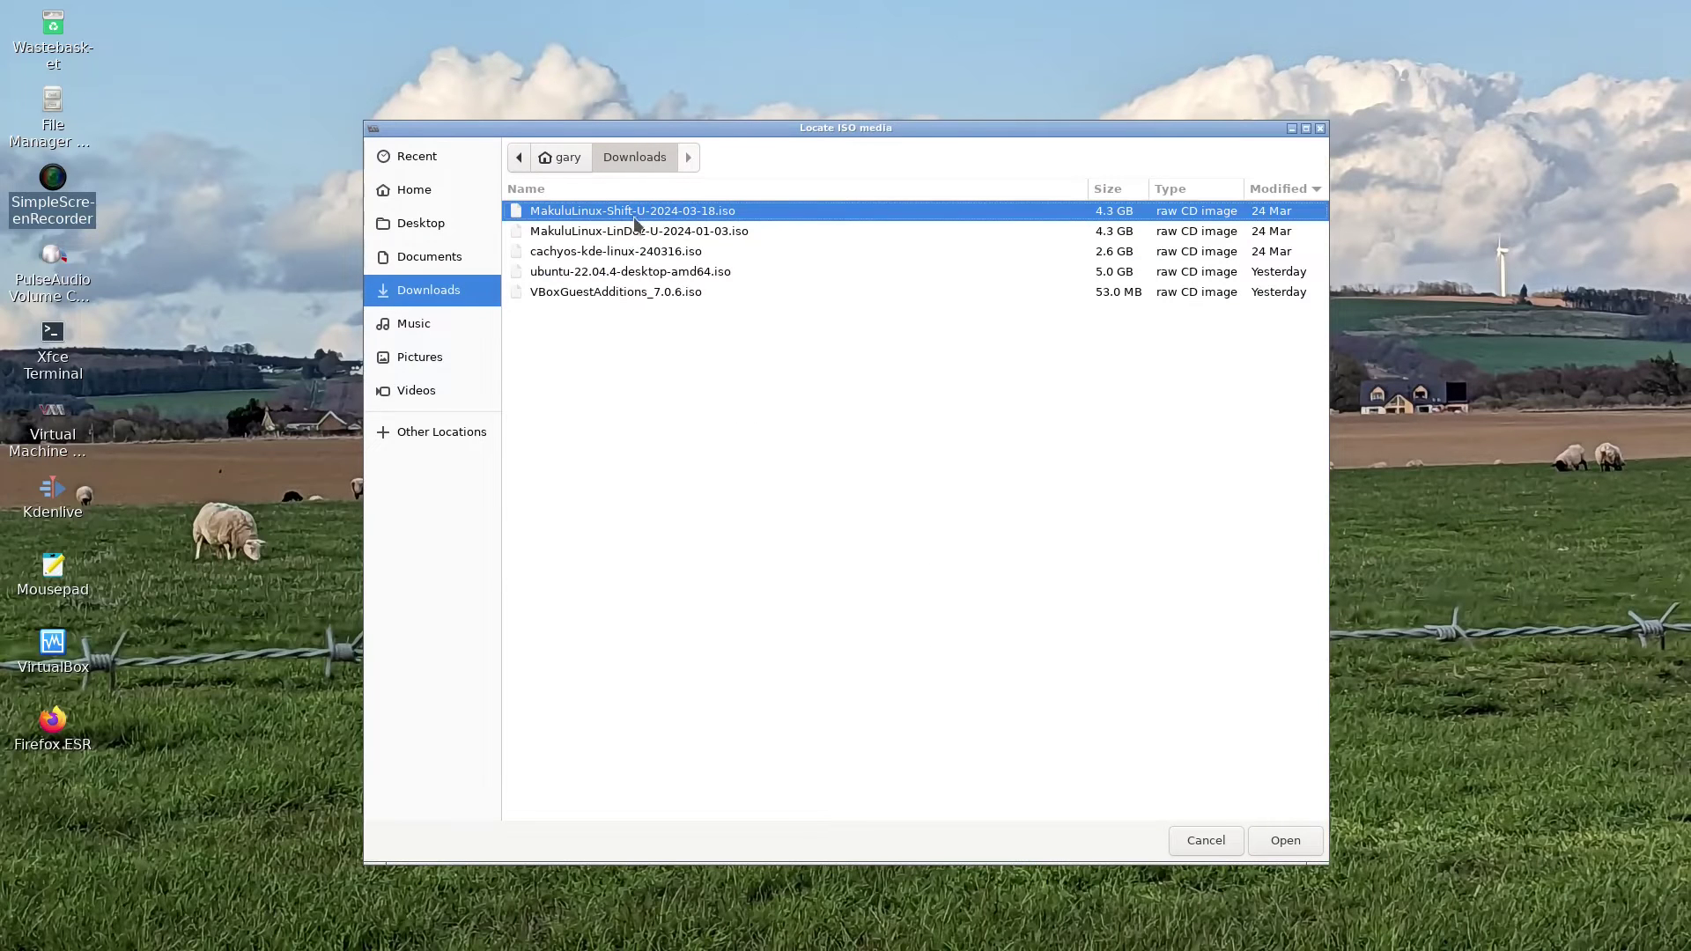
pyautogui.doubleClick(635, 233)
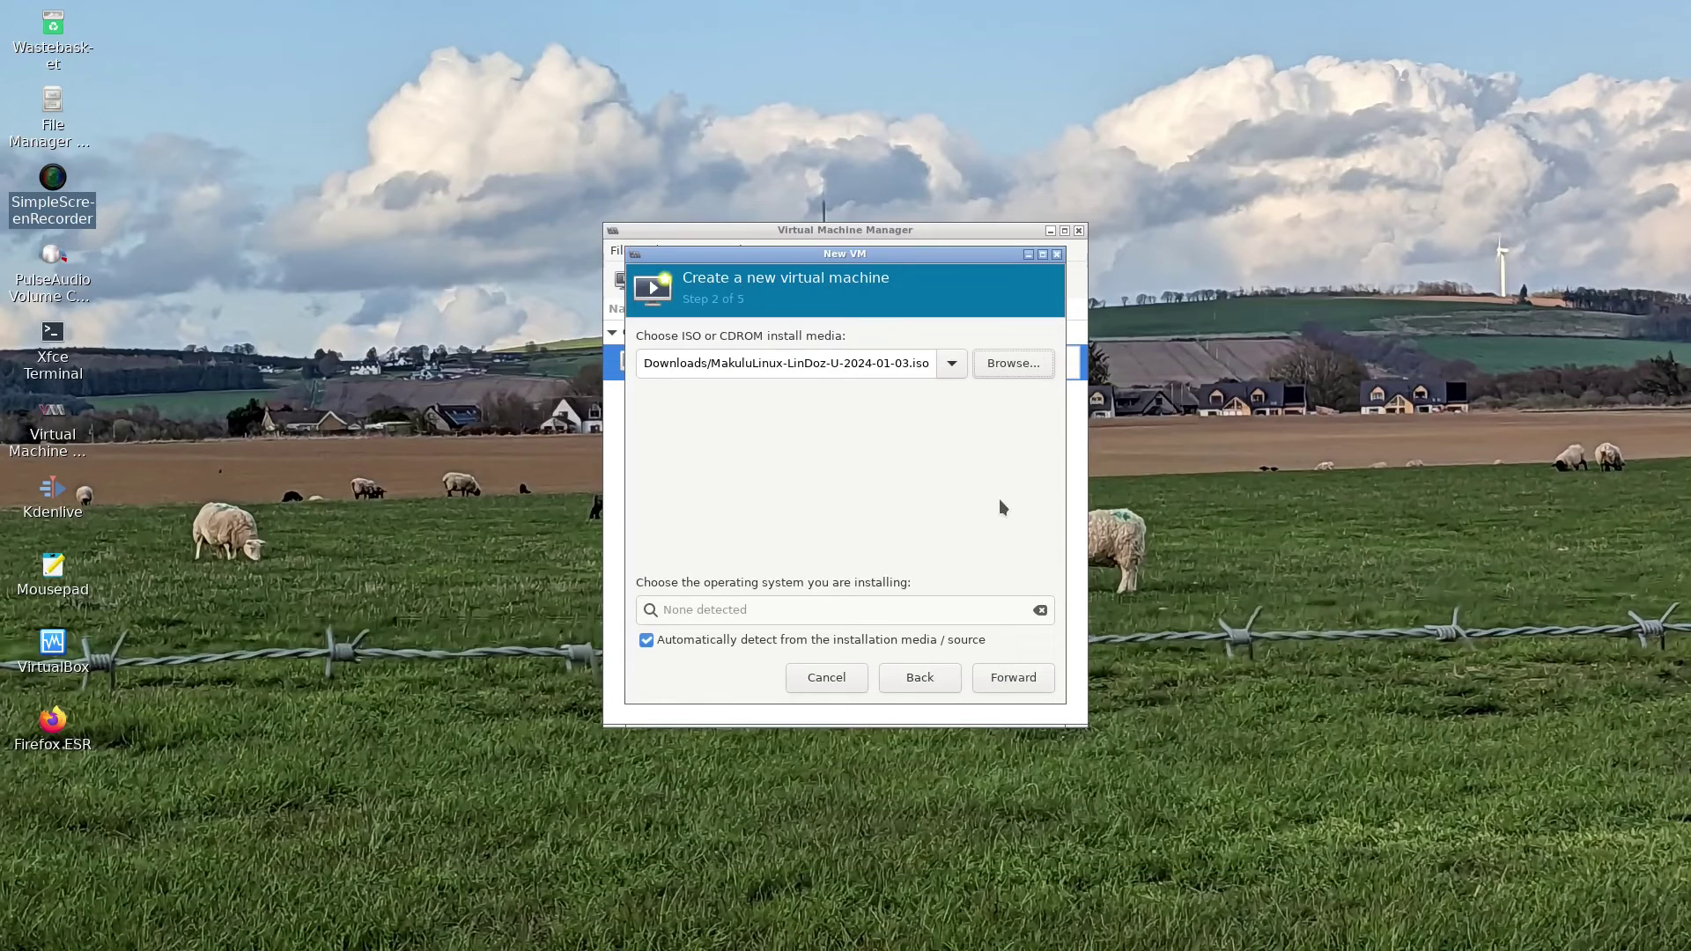
pyautogui.click(1015, 680)
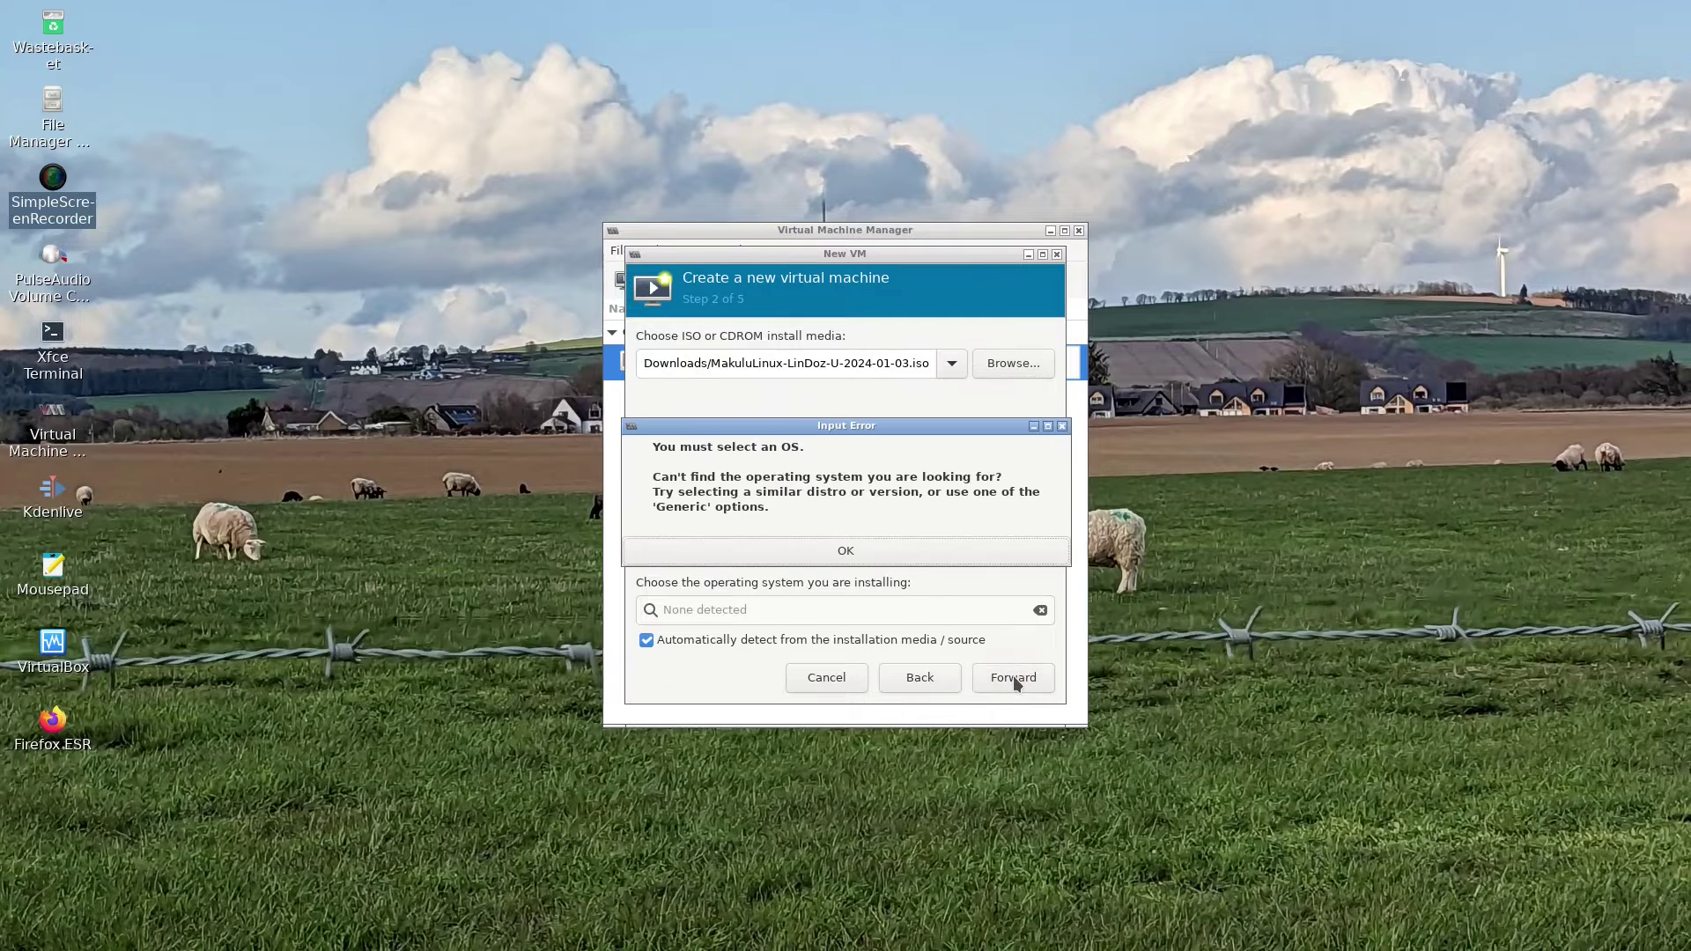
pyautogui.click(885, 541)
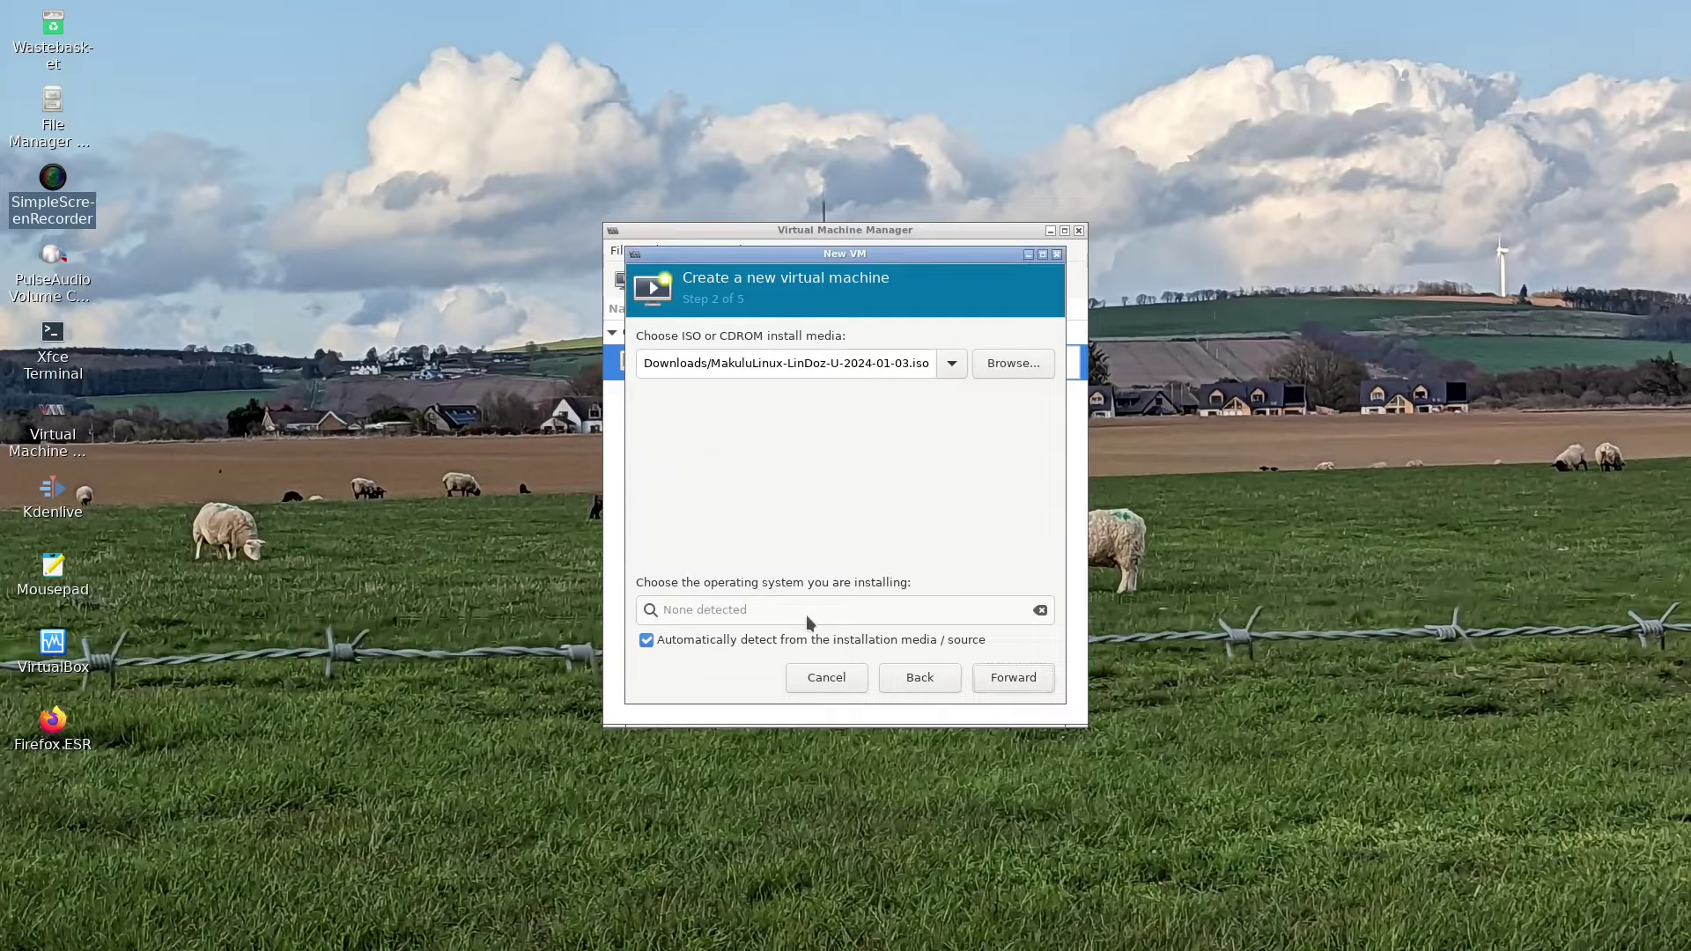
# - Turn off OS auto-detection and set the operating system to Ubuntu 22.04 LTS
pyautogui.click(754, 640)
pyautogui.click(749, 608)
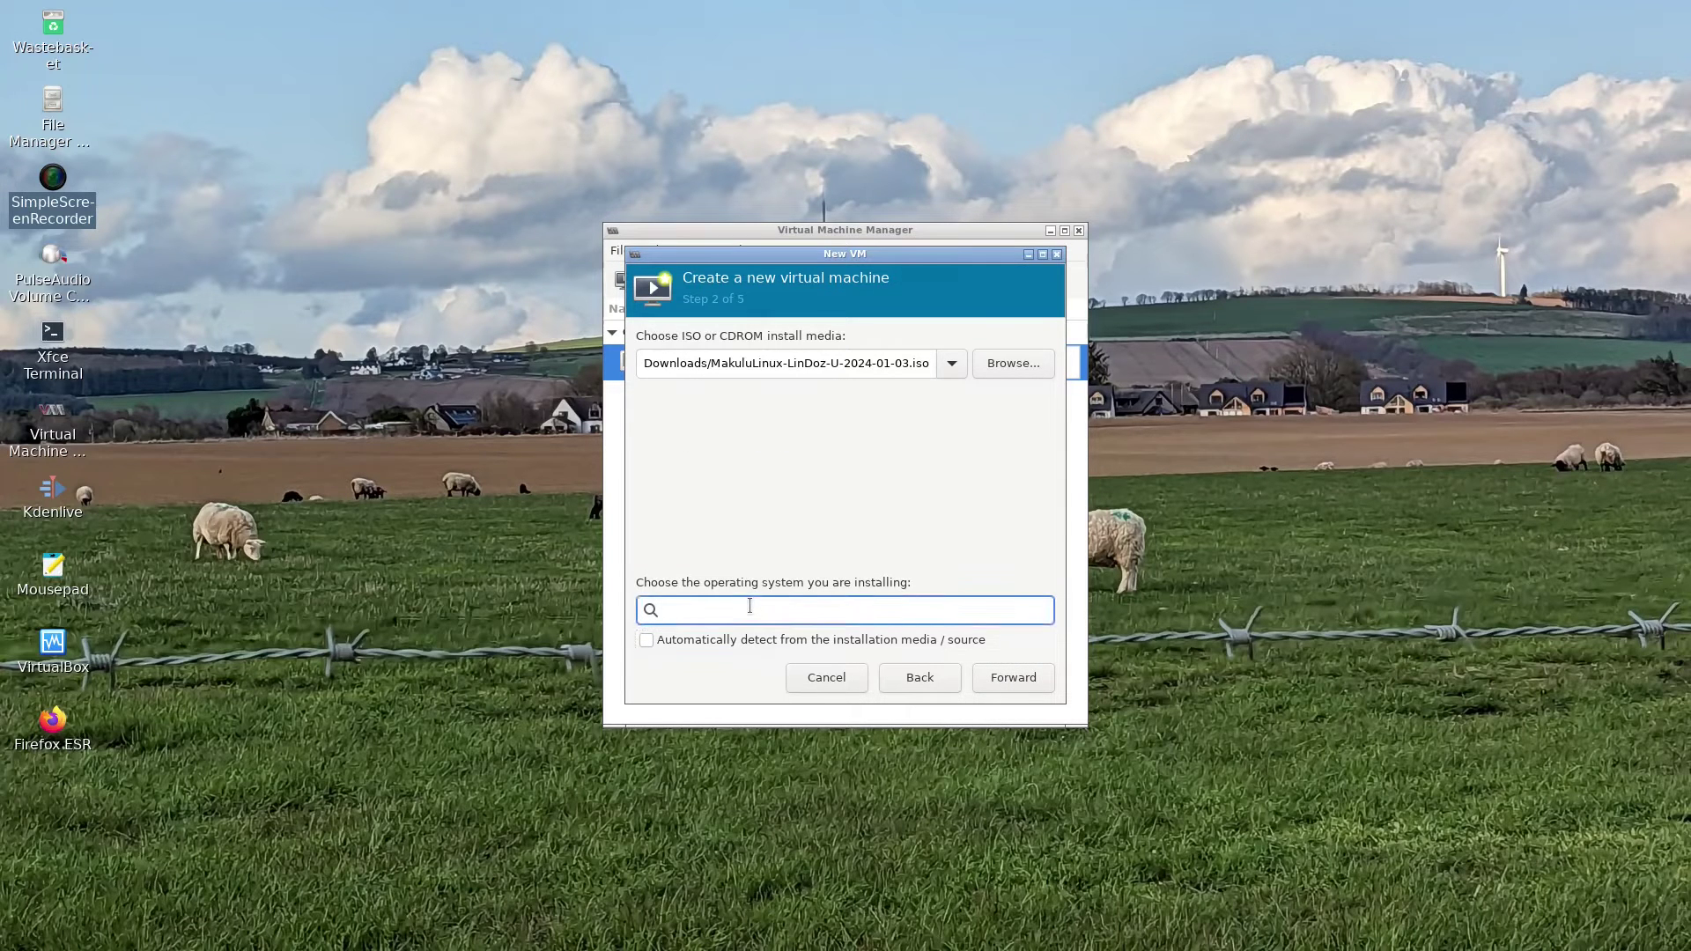
pyautogui.write('ubuntu')
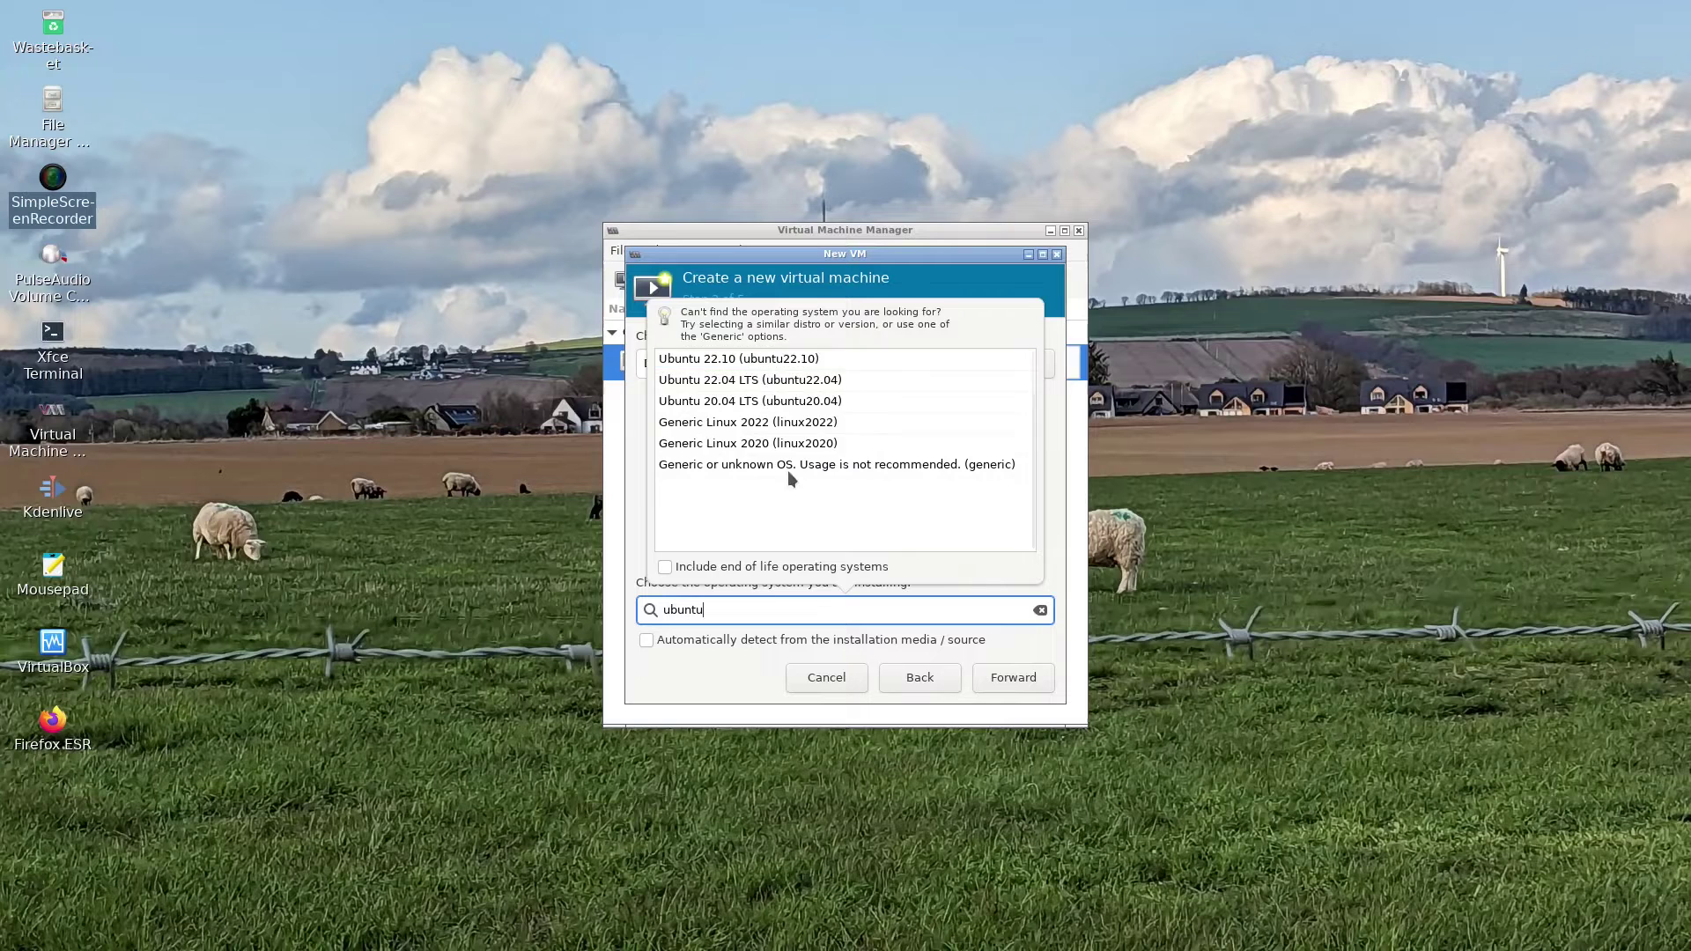
pyautogui.click(772, 380)
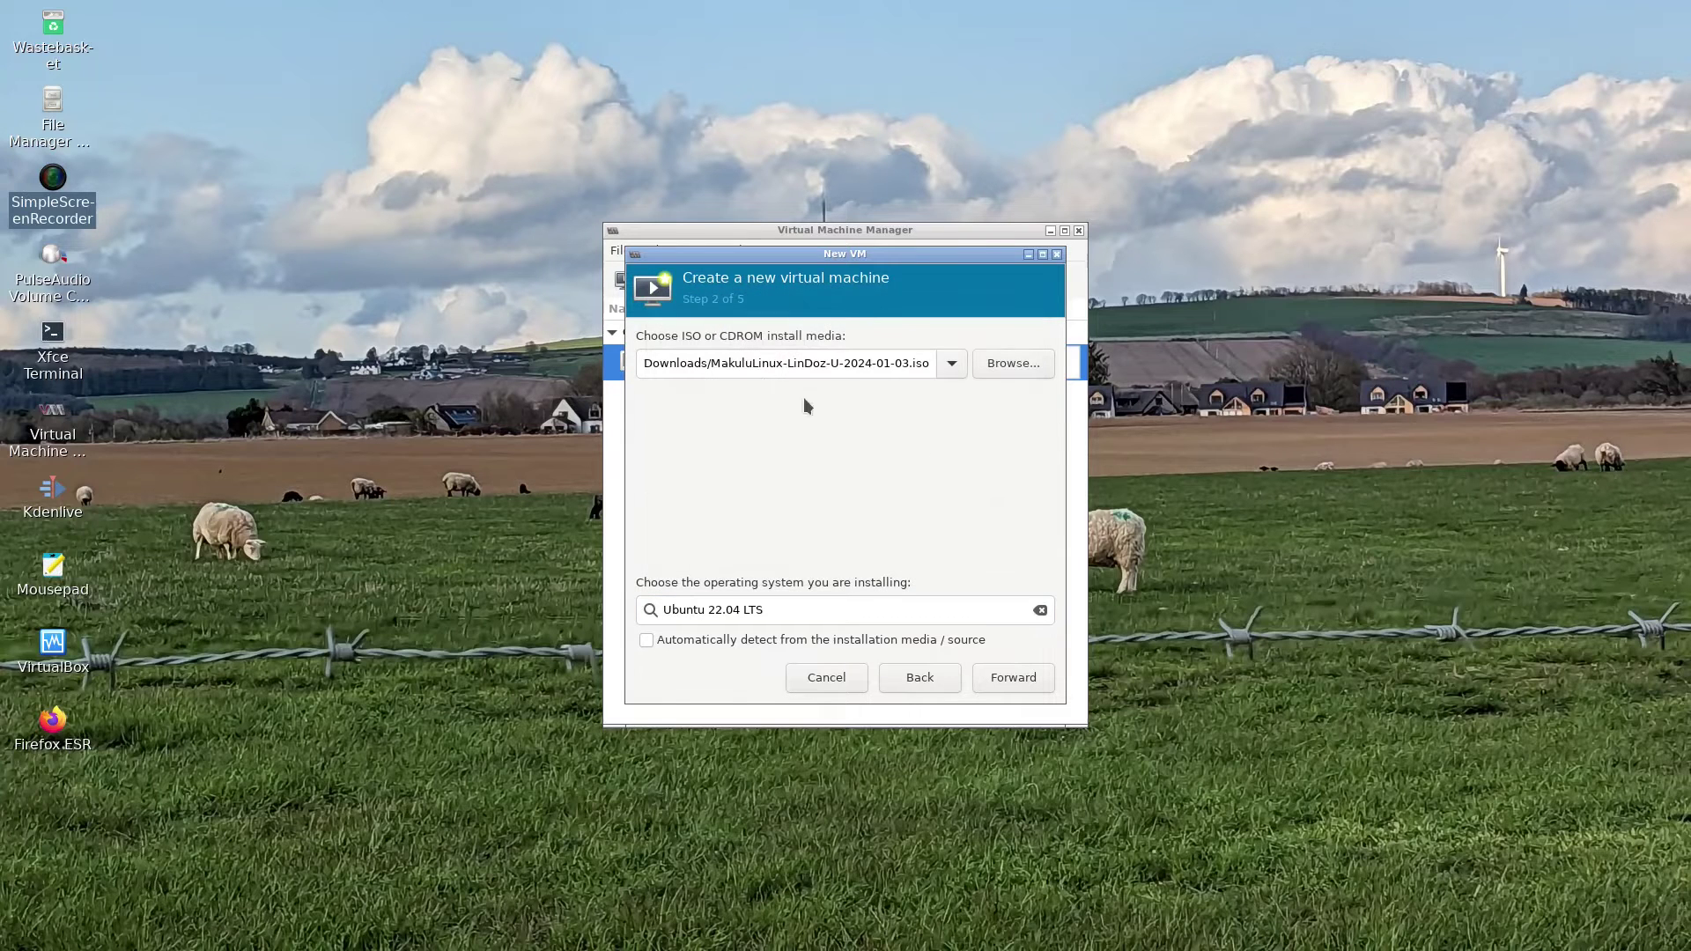
pyautogui.click(1013, 678)
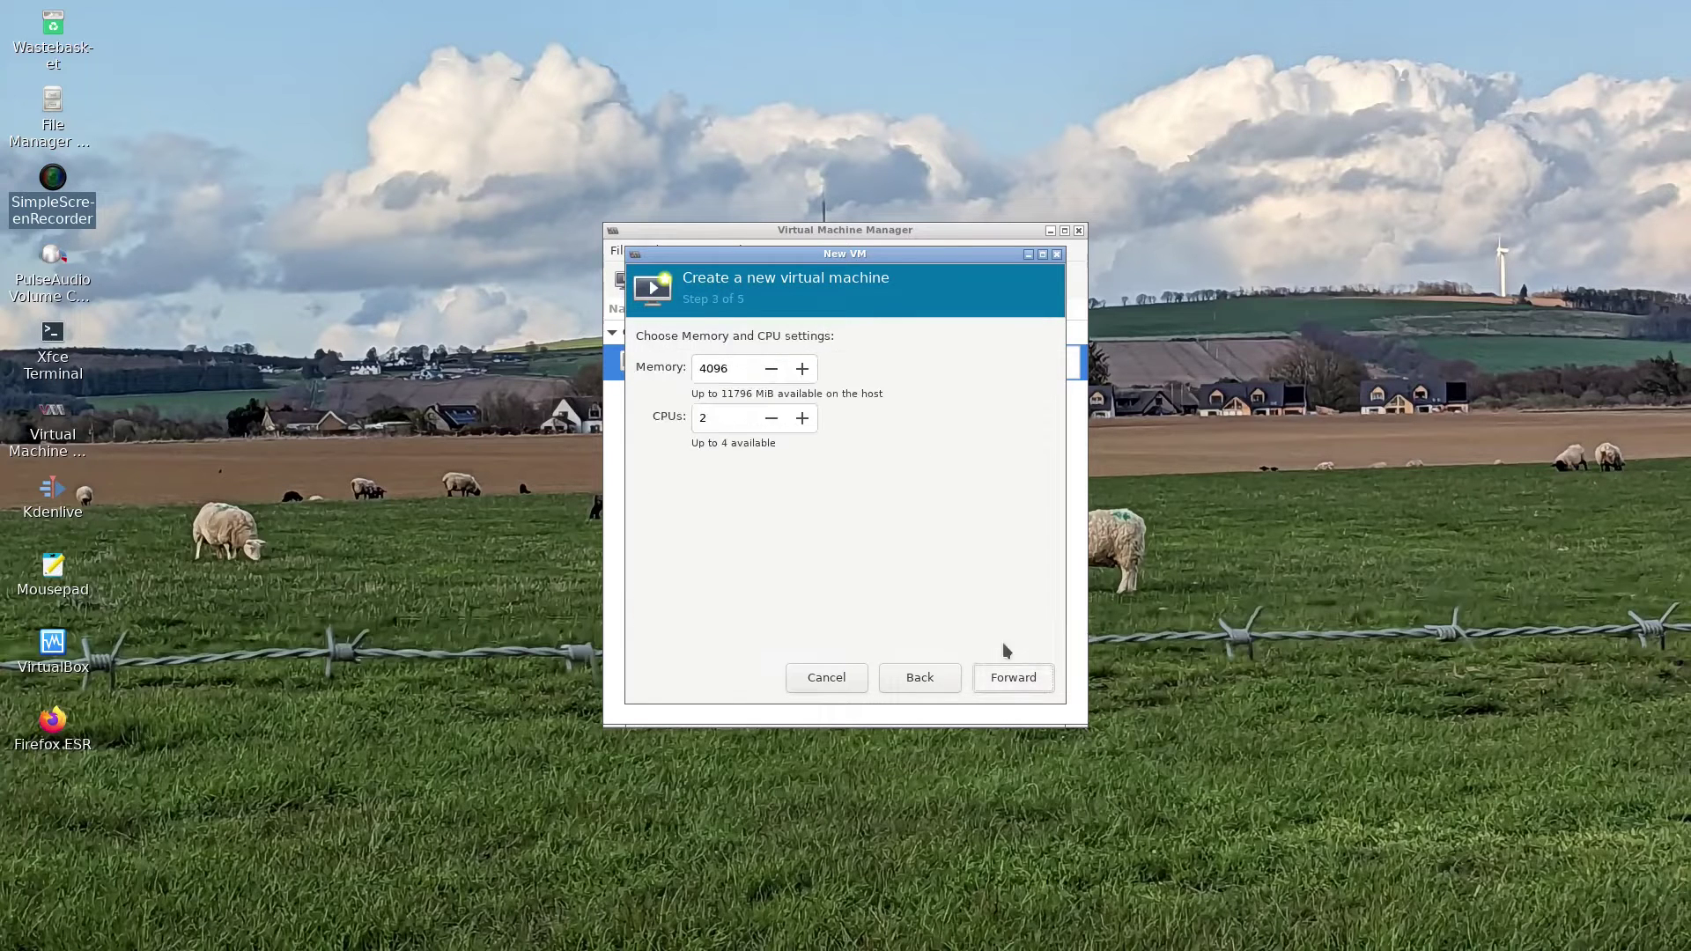
# - Give the VM 8192 MiB of memory and 4 CPUs
pyautogui.moveTo(746, 370); pyautogui.dragTo(647, 370)
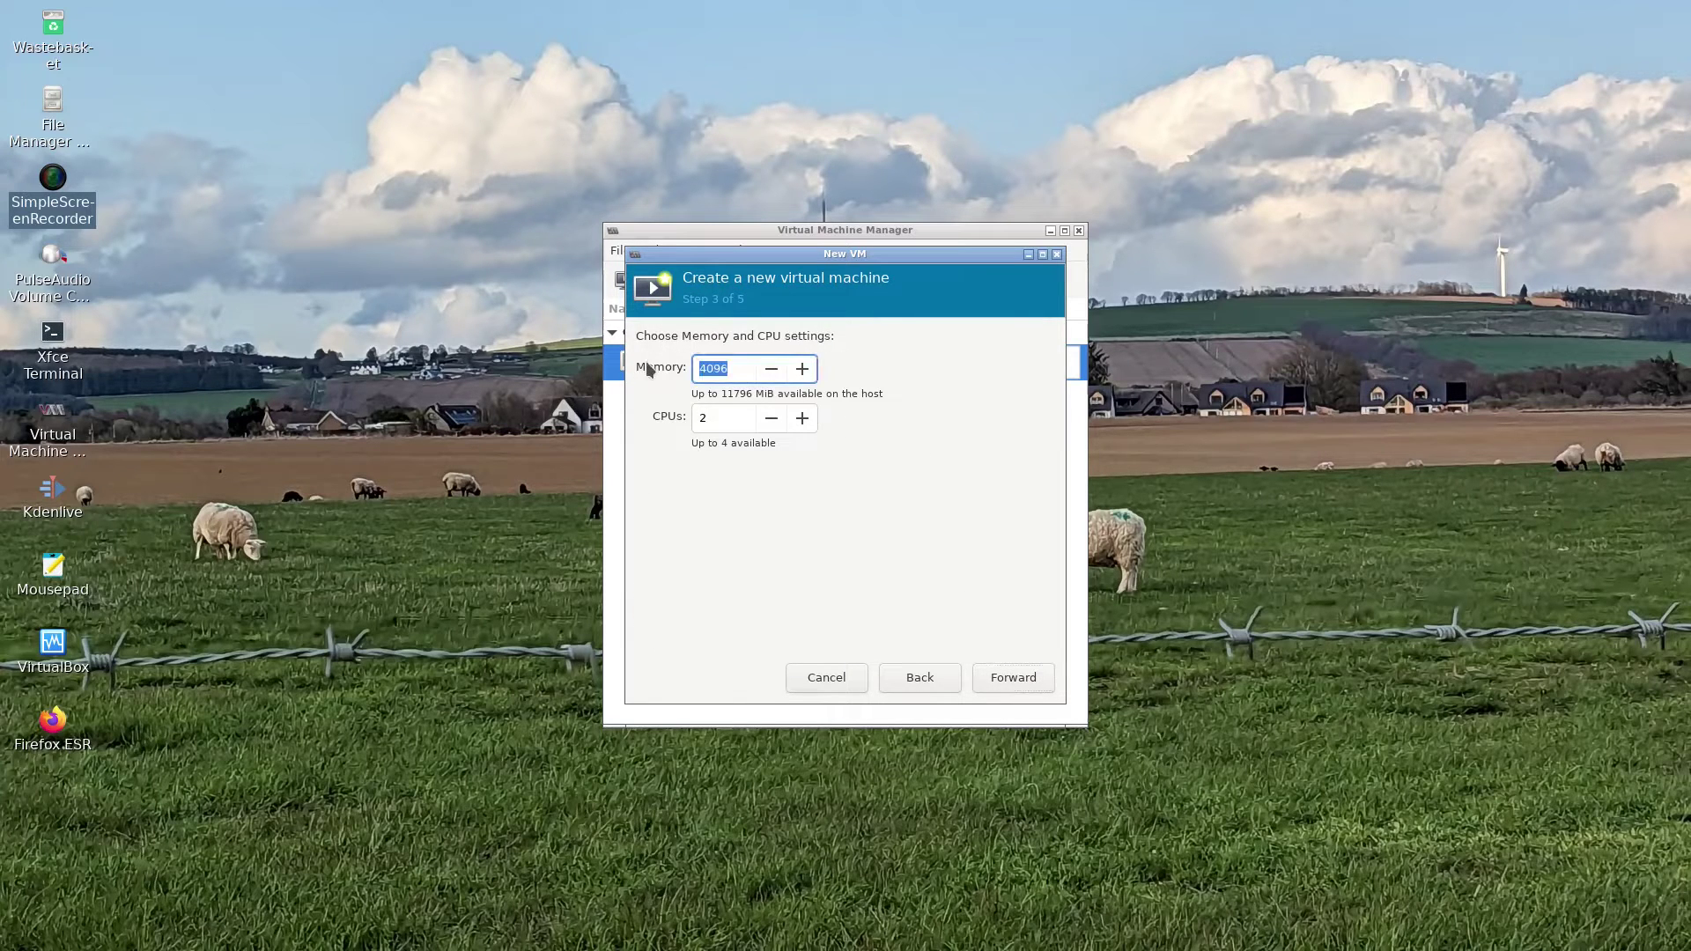
pyautogui.write('8192')
pyautogui.click(802, 418)
pyautogui.click(1019, 680)
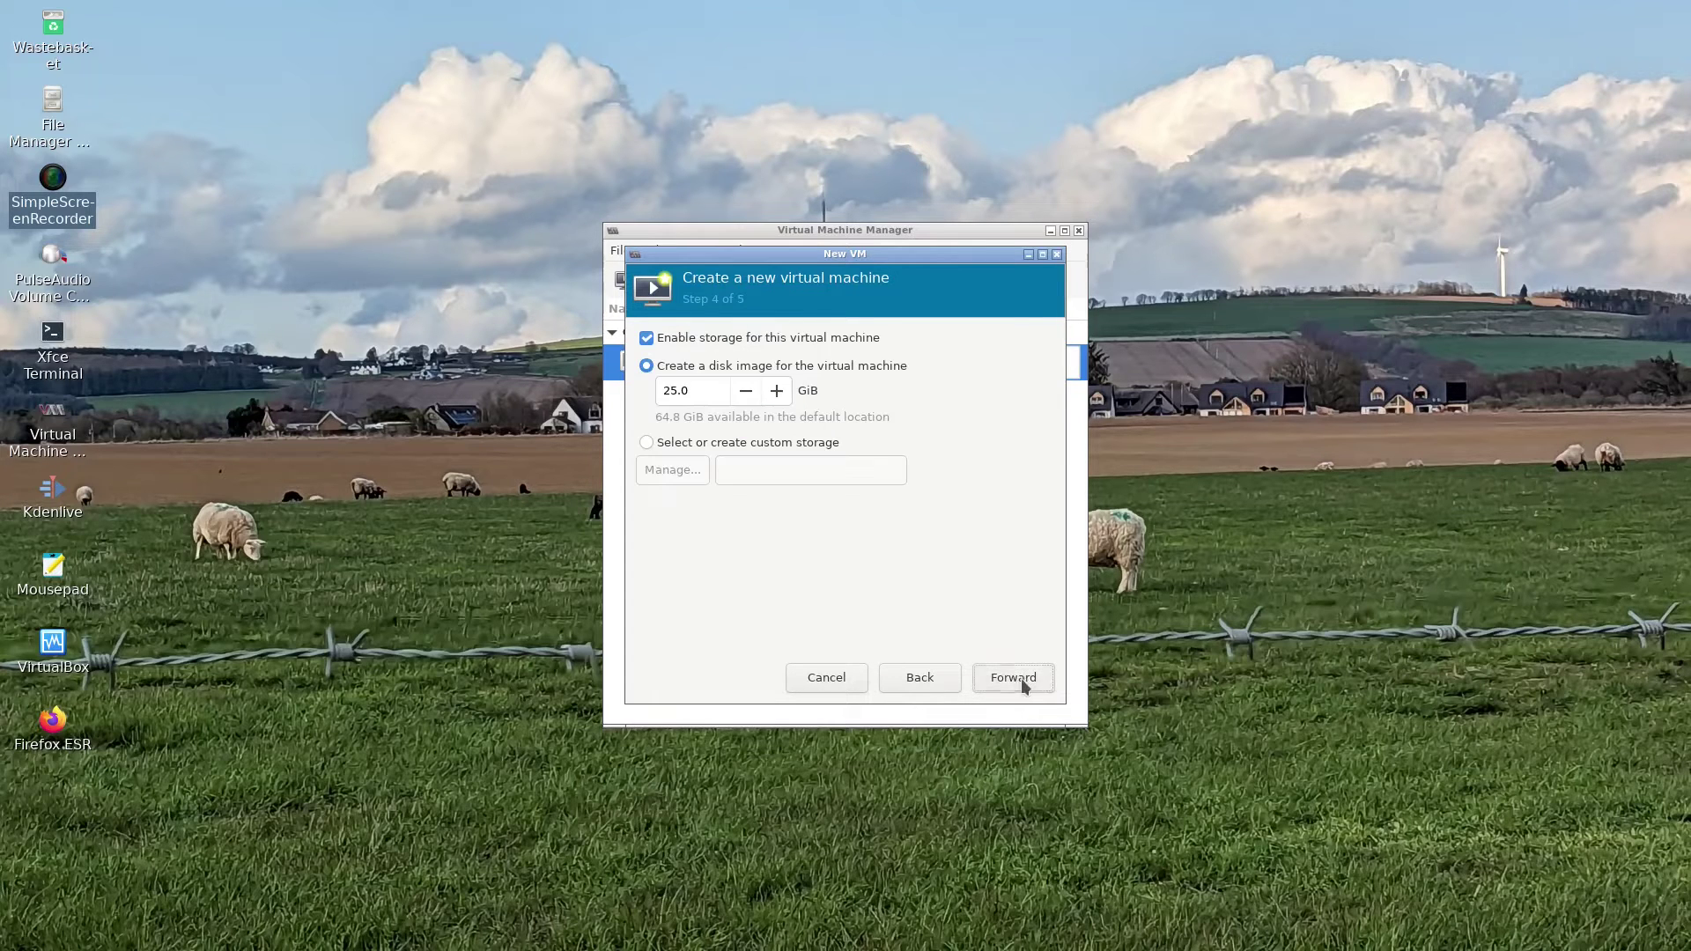
# - Set the disk size to 50 GiB and name the VM makulu
pyautogui.moveTo(698, 391); pyautogui.dragTo(574, 392)
pyautogui.write('509')
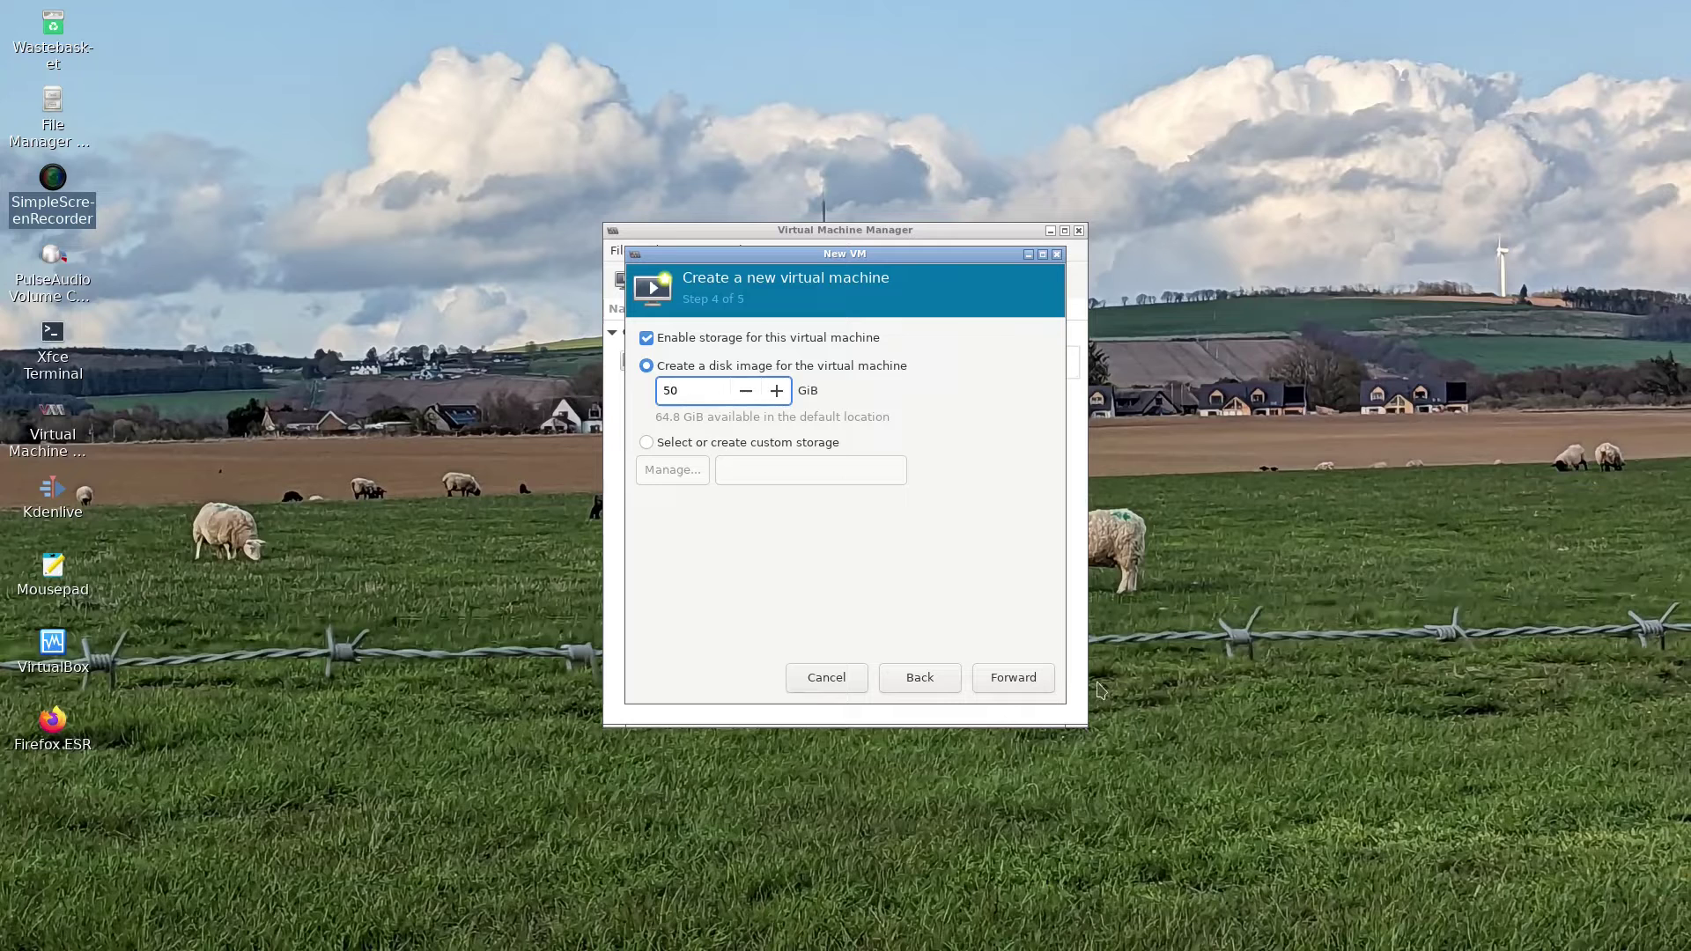
pyautogui.click(1041, 683)
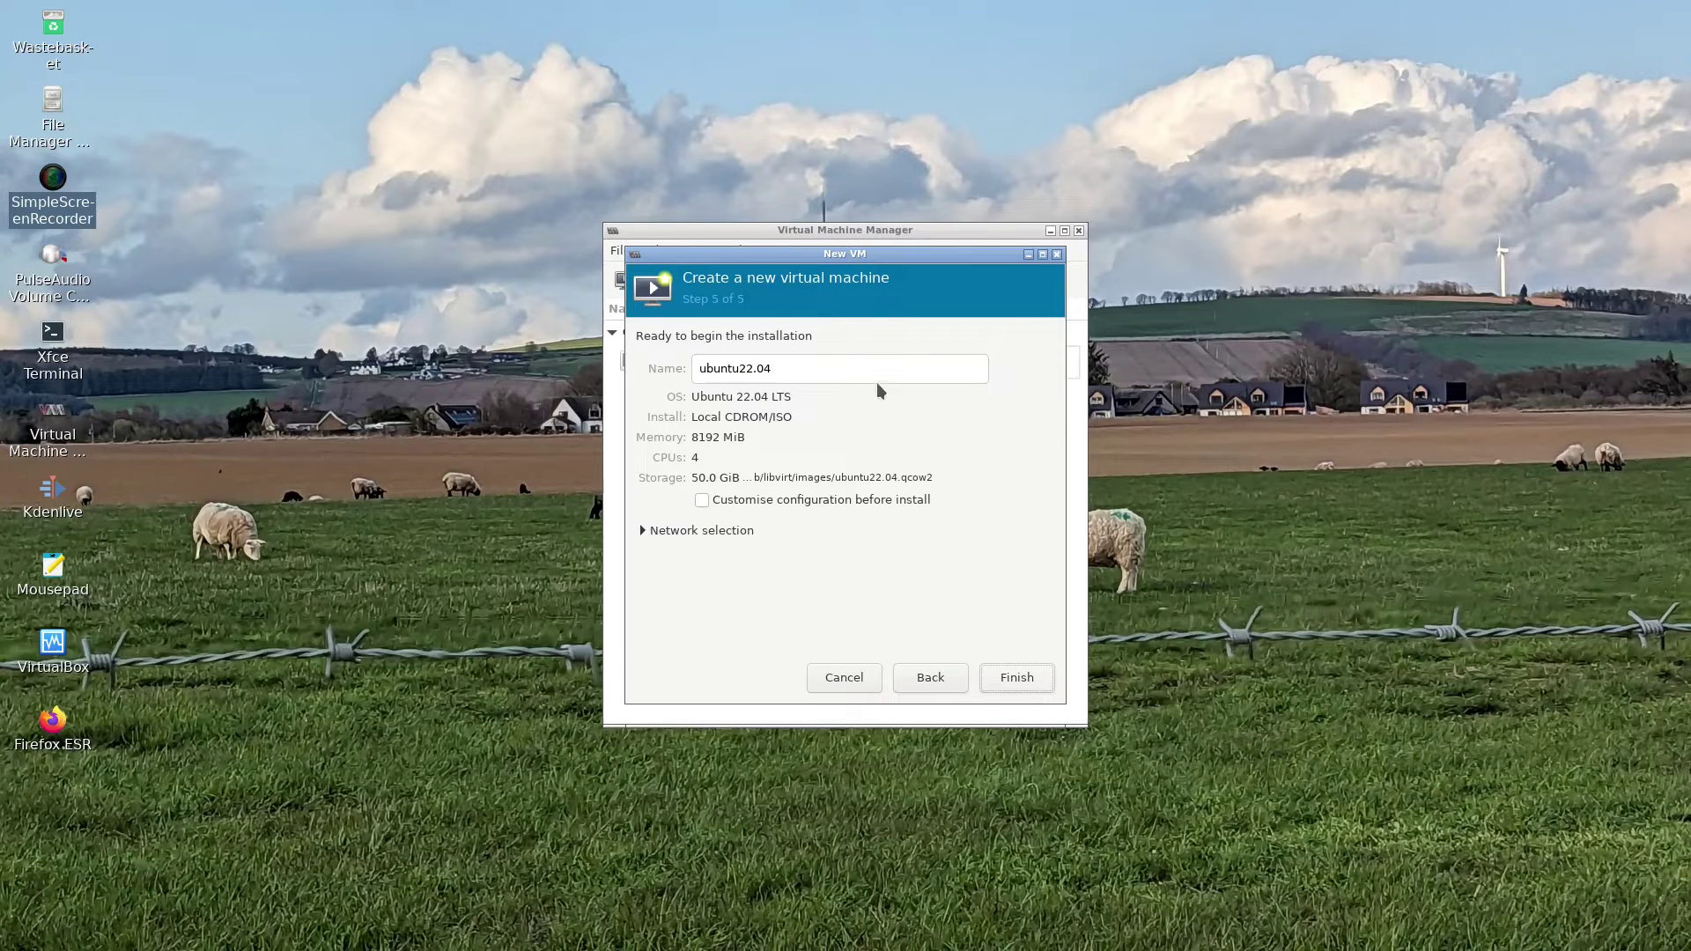
pyautogui.moveTo(815, 368); pyautogui.dragTo(522, 354)
pyautogui.write('makulu')
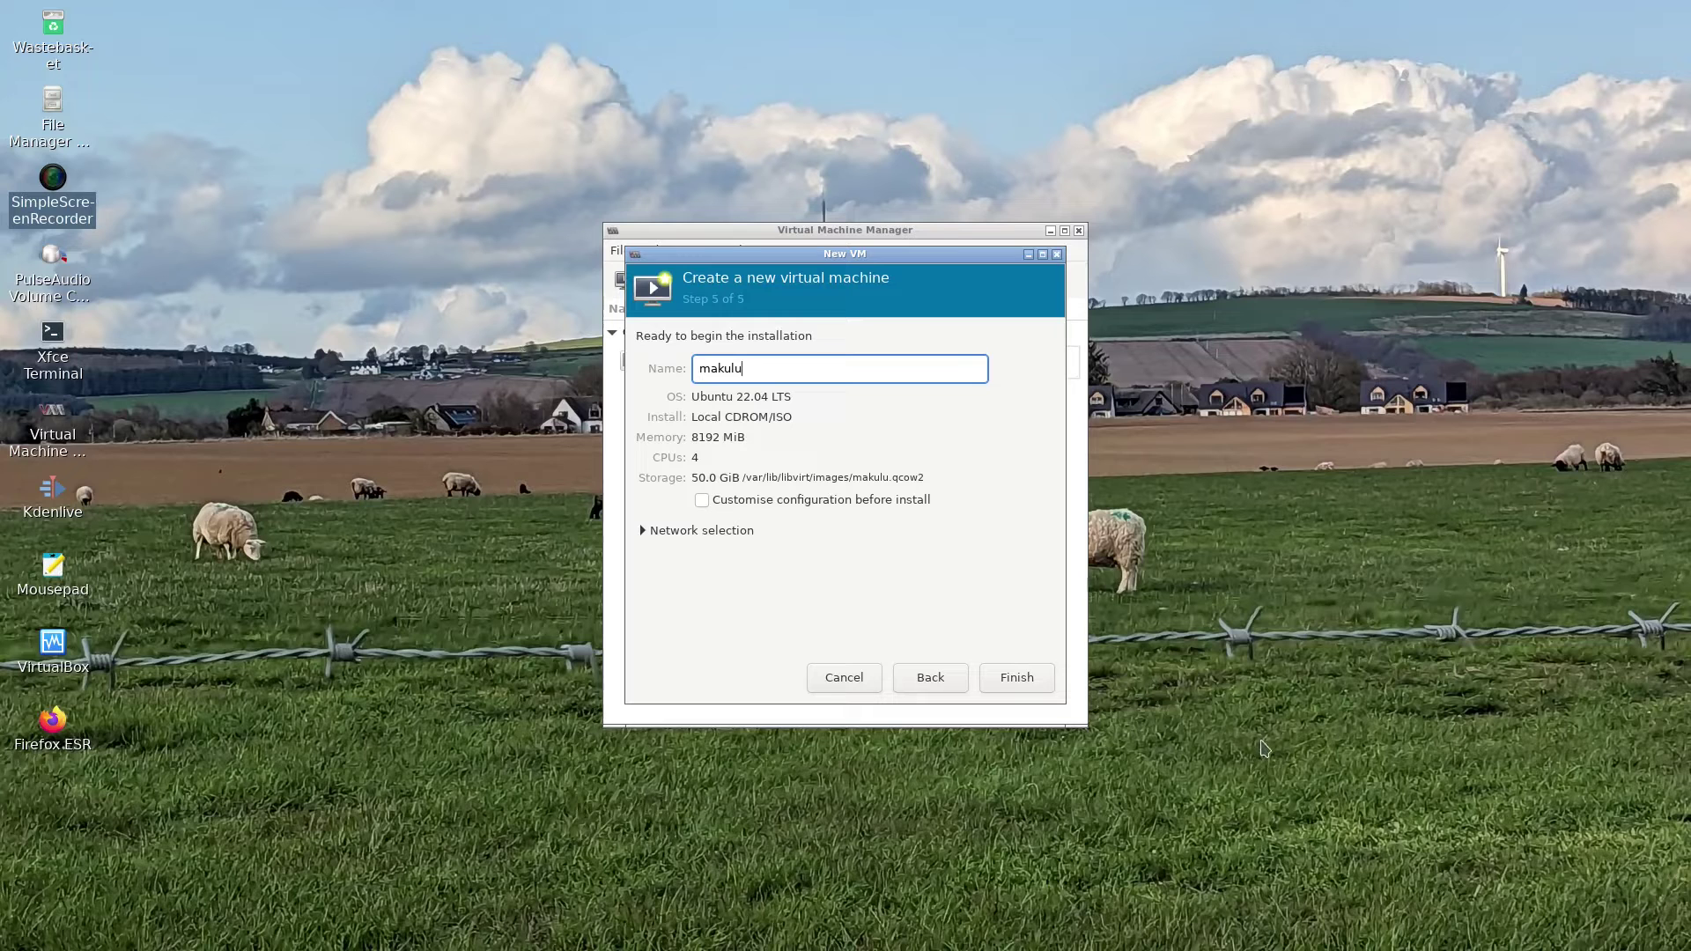
# - Create the makulu VM, centre its console window, and boot the default entry
pyautogui.click(1044, 680)
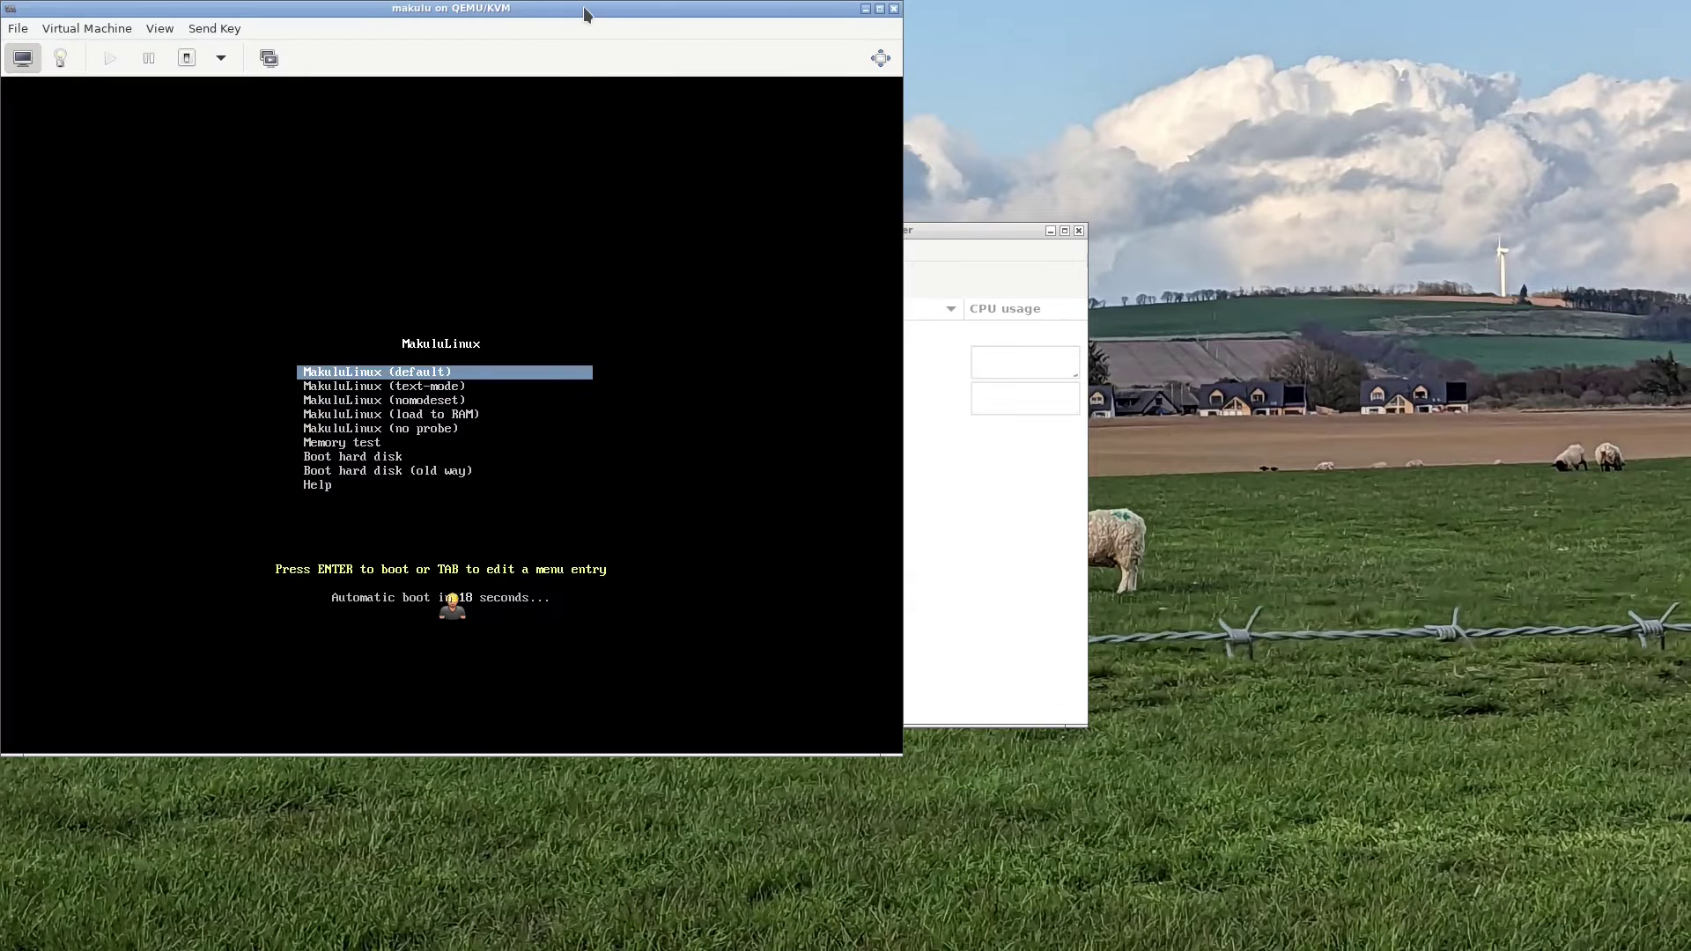
pyautogui.moveTo(585, 12); pyautogui.dragTo(965, 123)
pyautogui.press('Return')
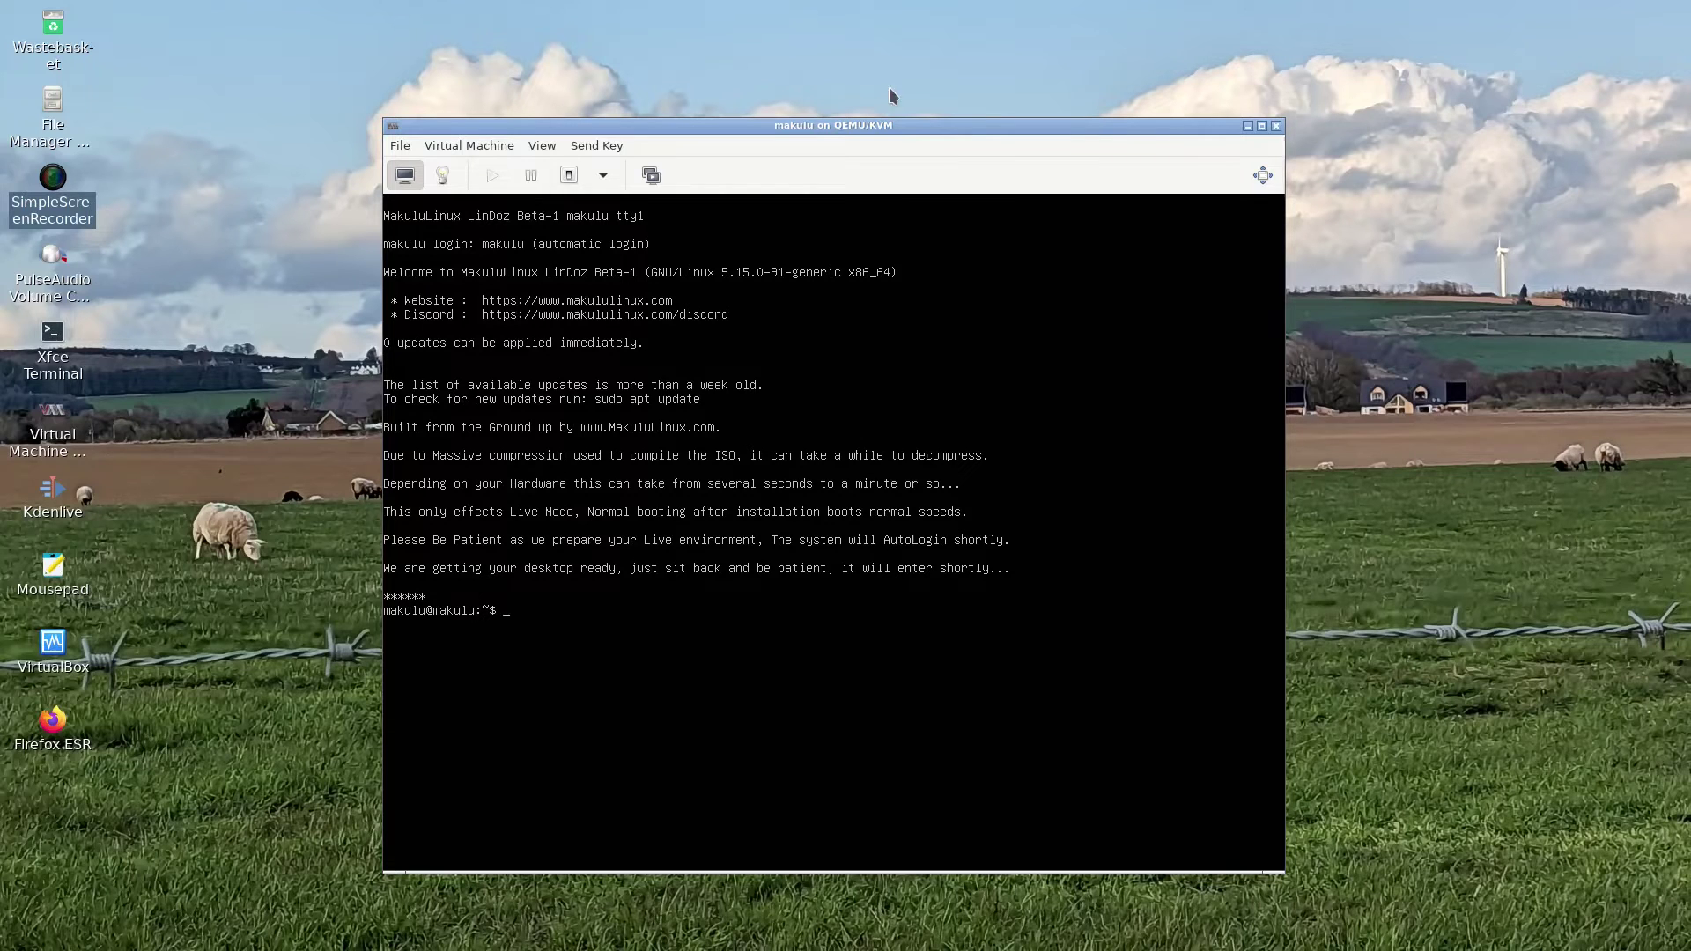
# - Show the VM display fullscreen and take the intro video out of fullscreen
pyautogui.click(543, 150)
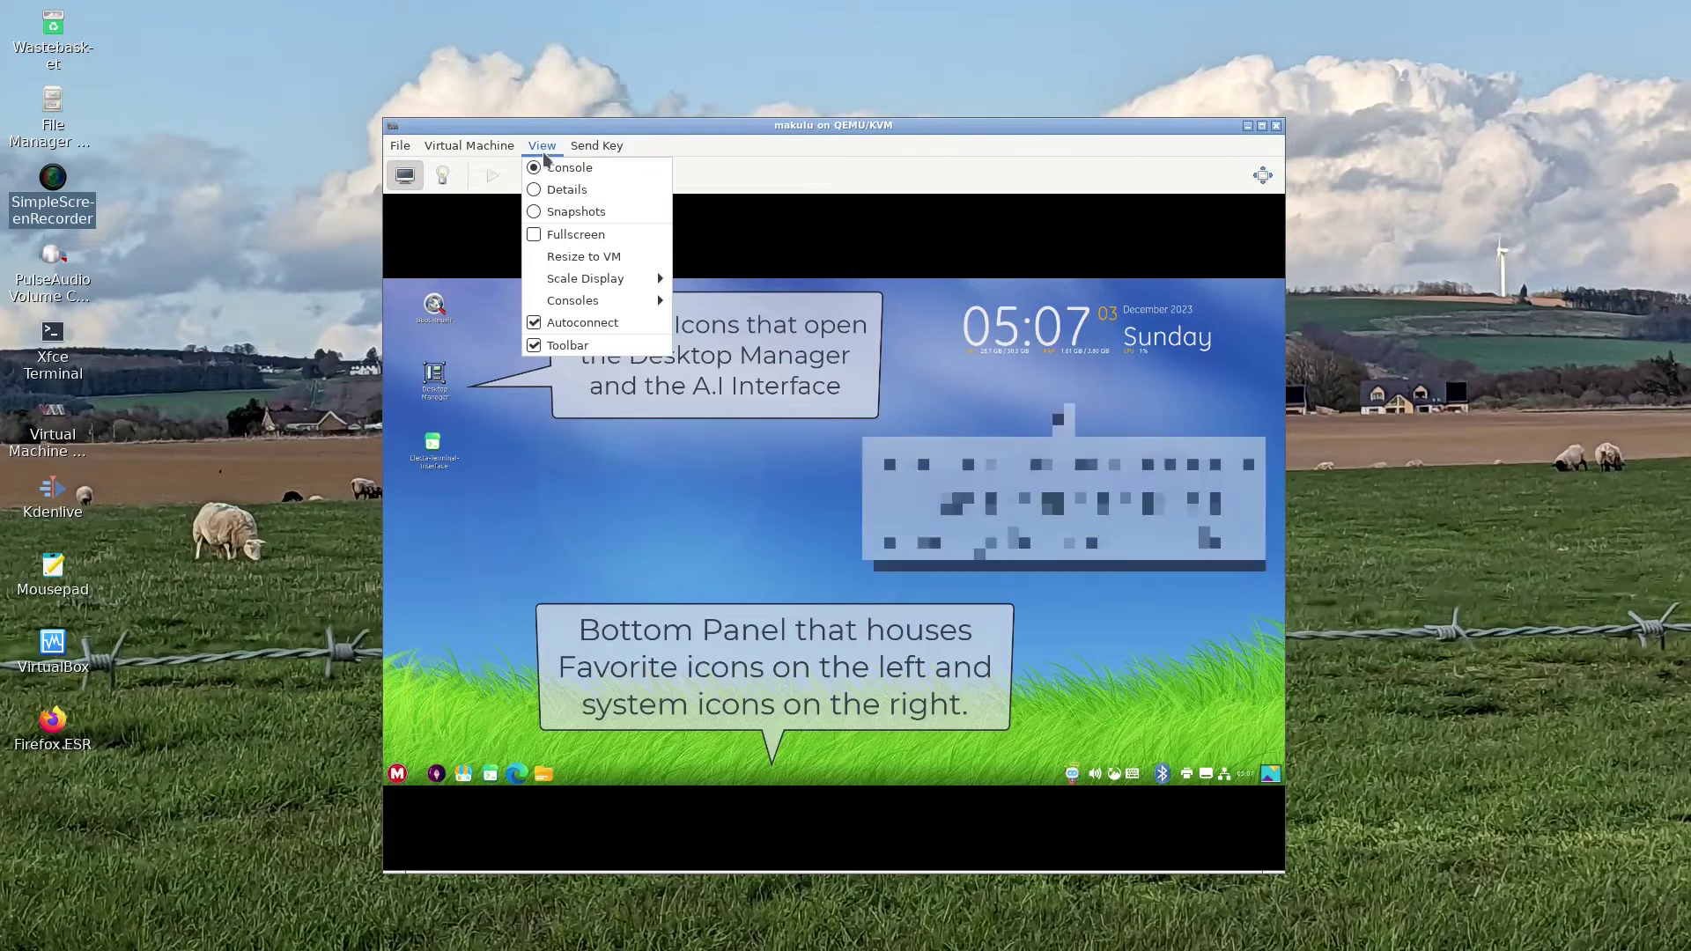
pyautogui.click(573, 238)
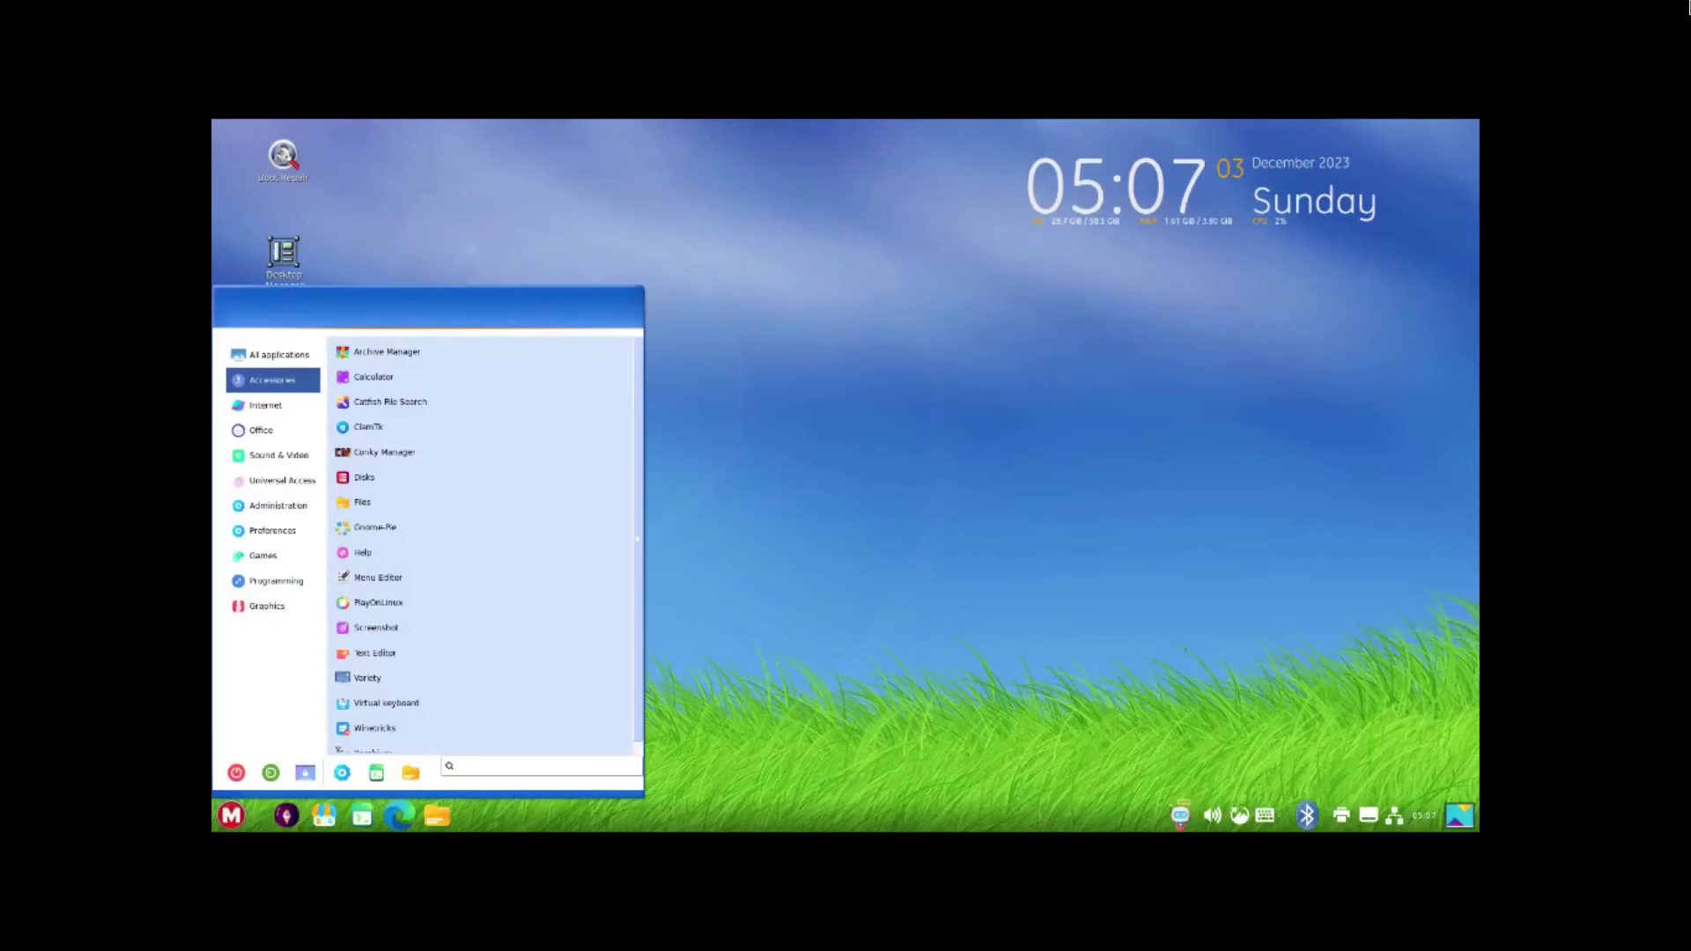
pyautogui.press('Escape')
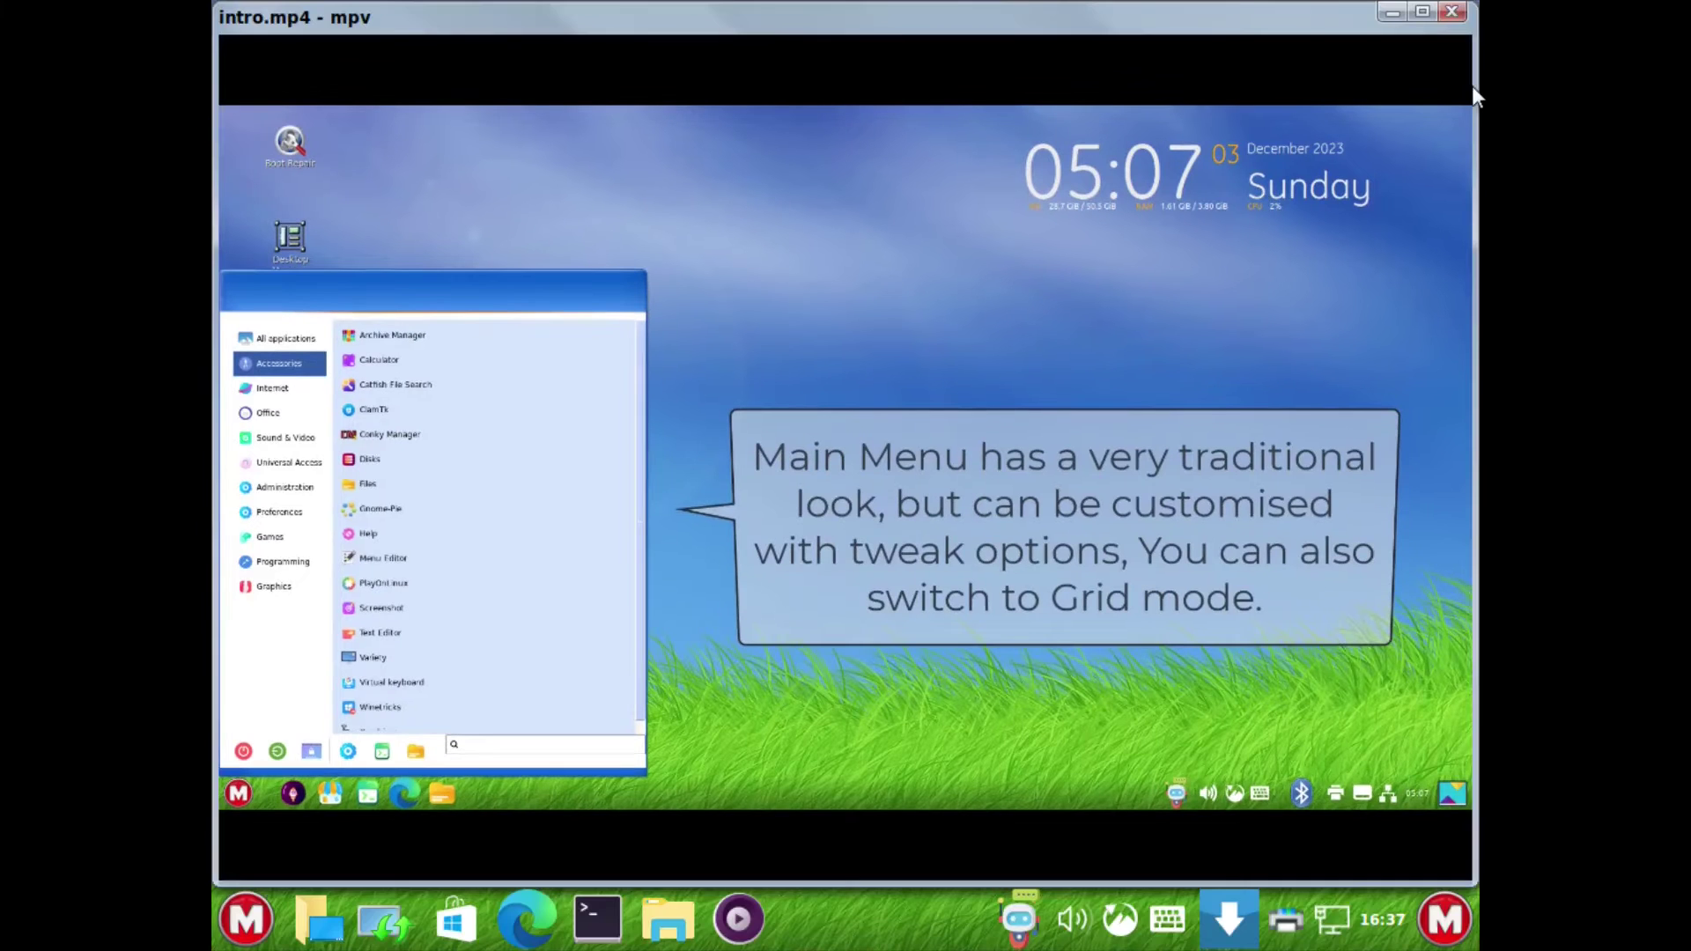
# - Close the intro video and apply a 1920 x 1080 (16:9) guest resolution in Display settings
pyautogui.click(1455, 14)
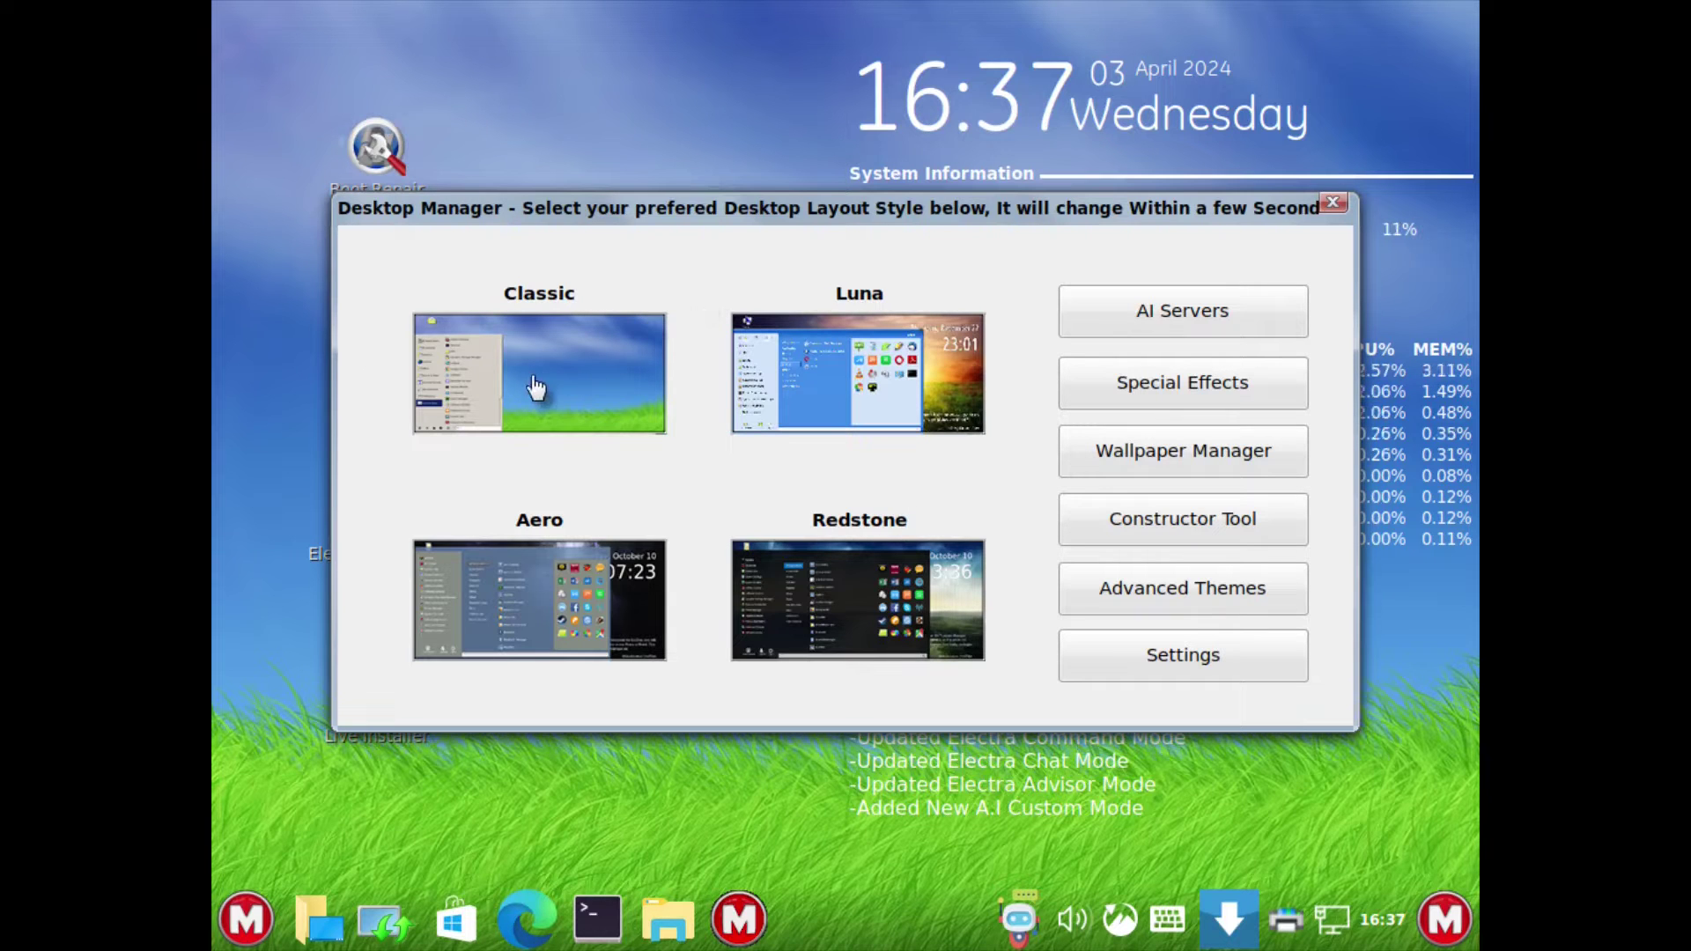
pyautogui.rightClick(521, 61)
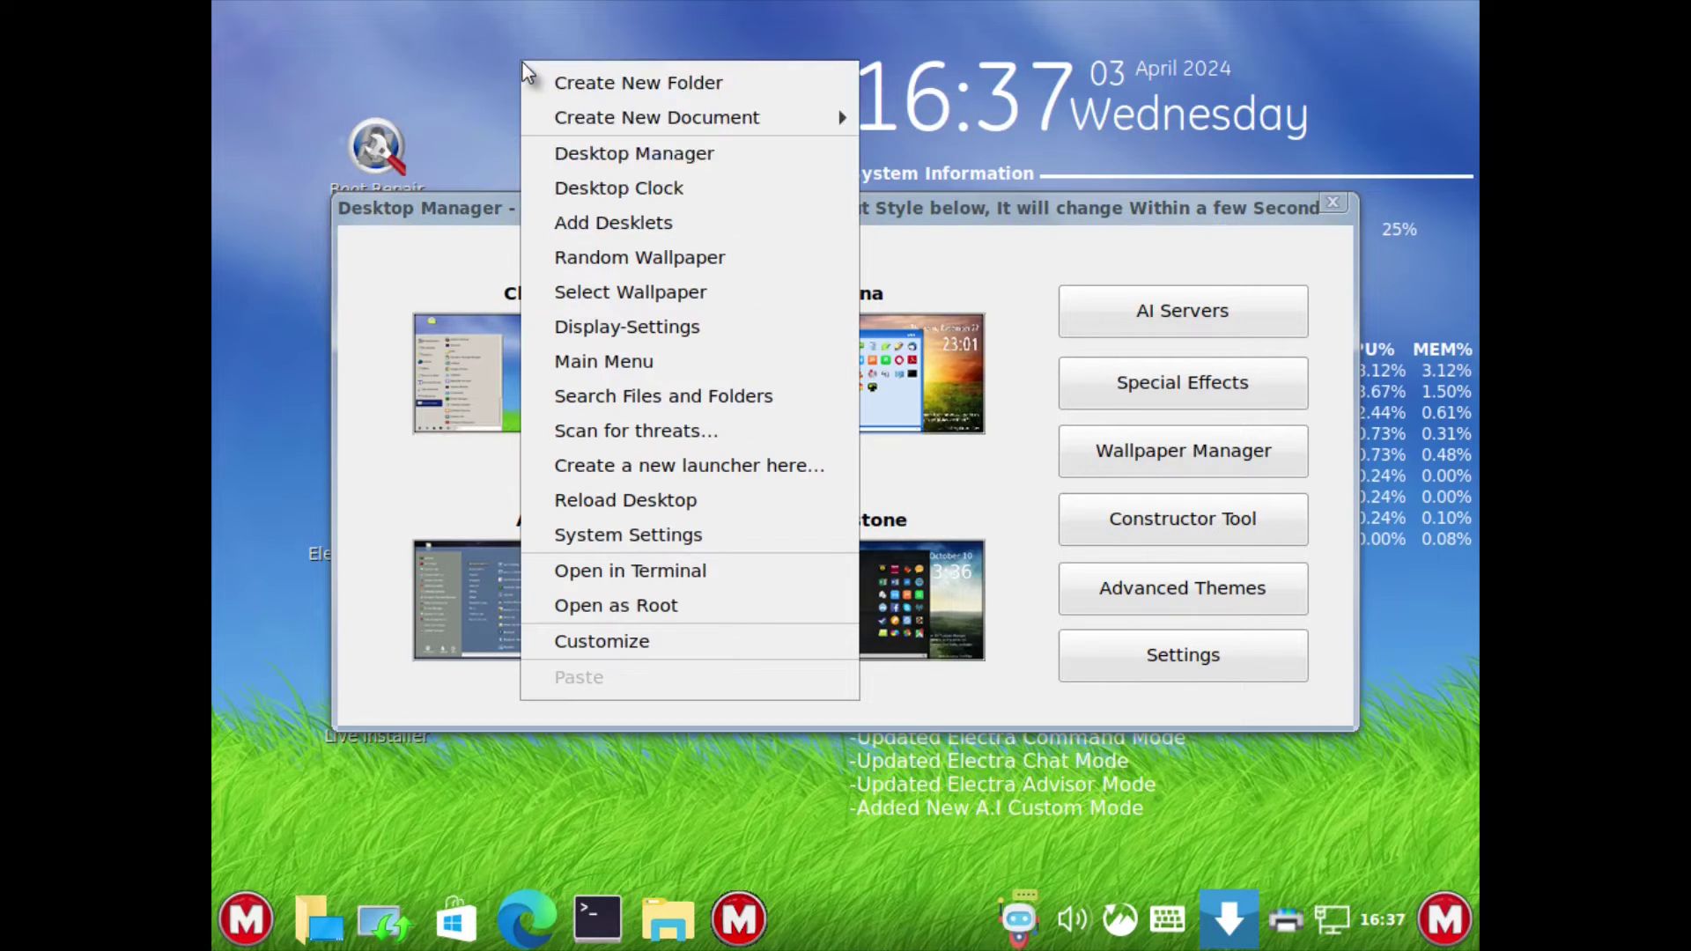
pyautogui.click(656, 324)
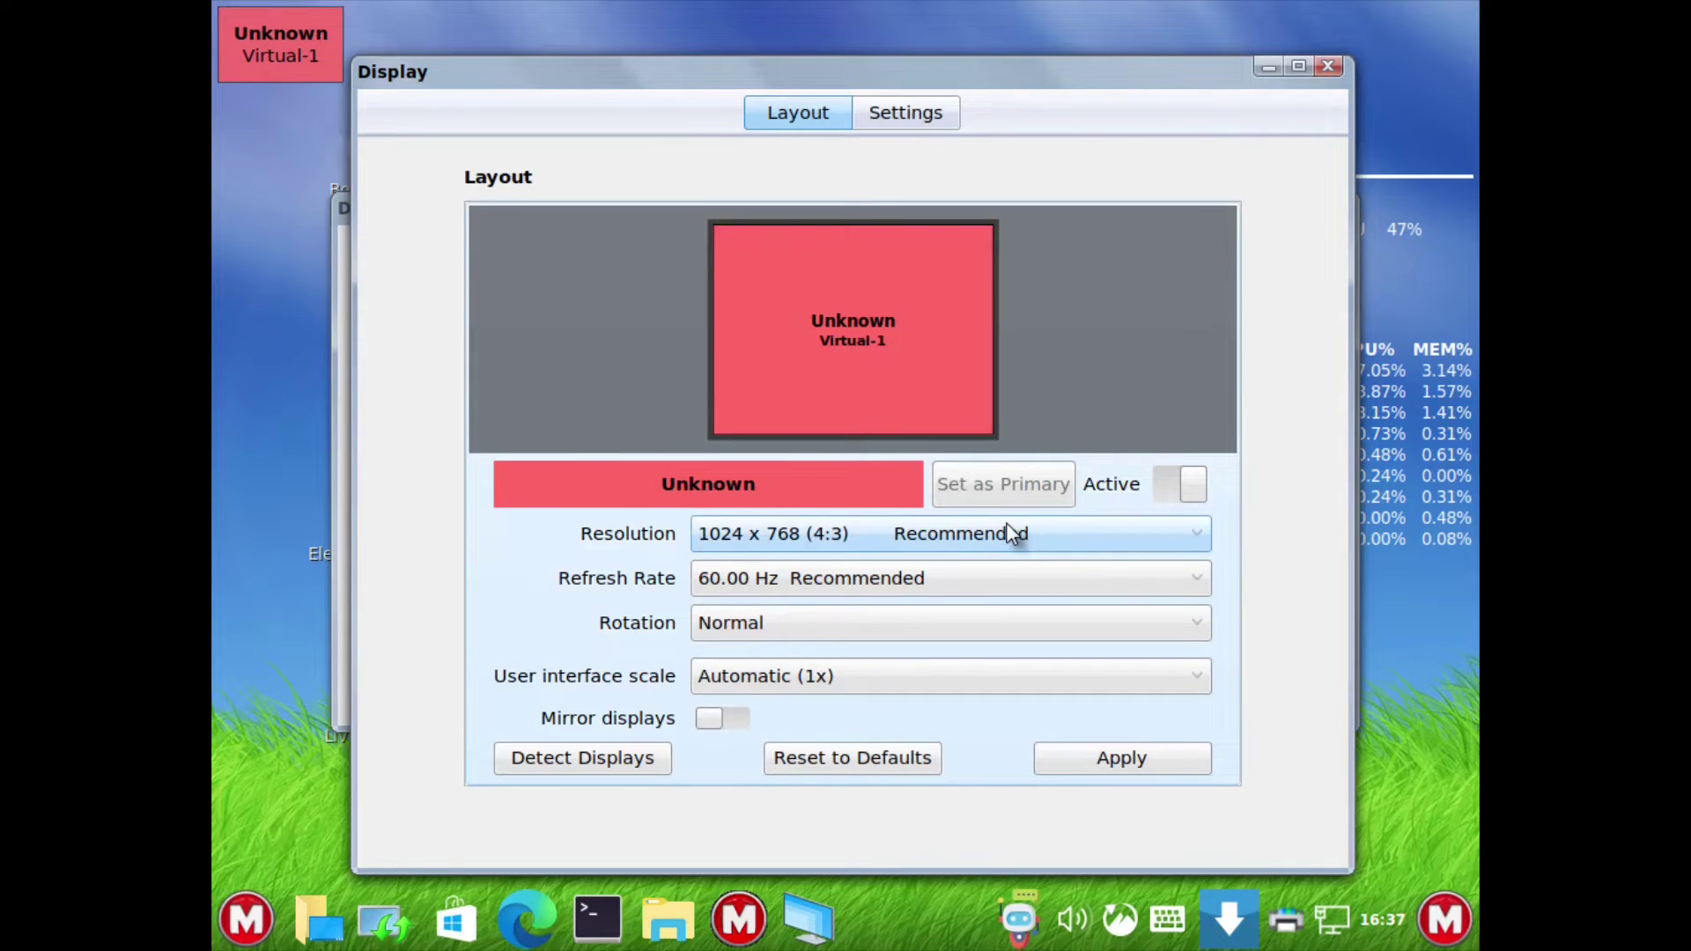
pyautogui.click(1008, 528)
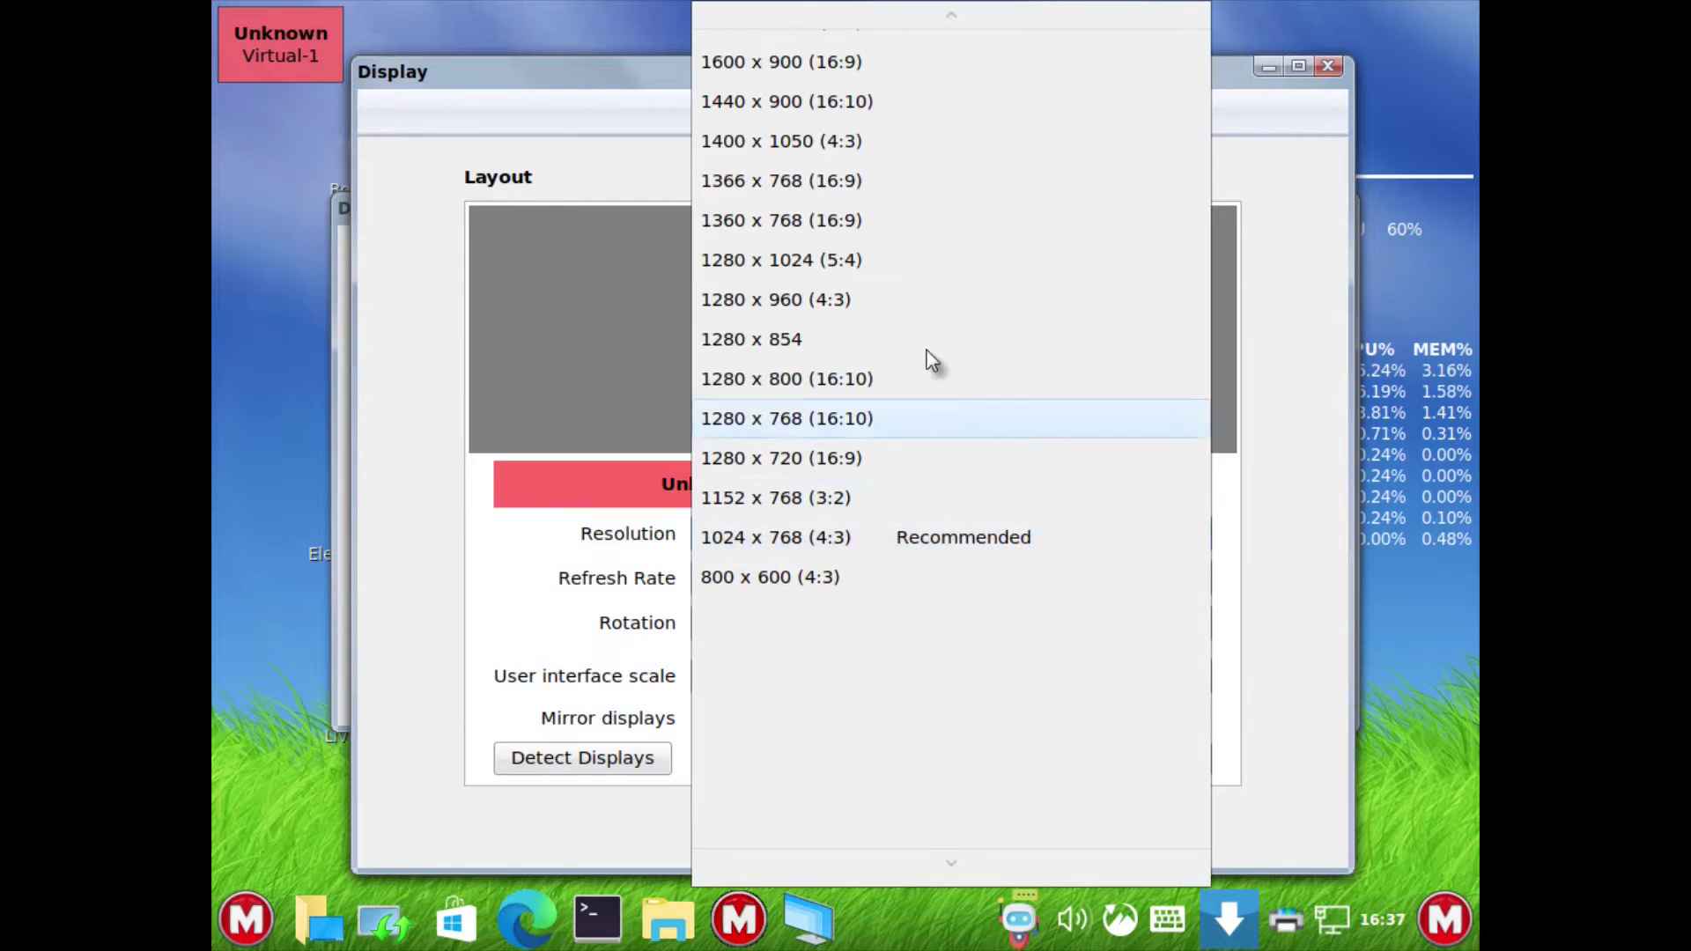
pyautogui.scroll(1, 848, 281)
pyautogui.scroll(5, 848, 284)
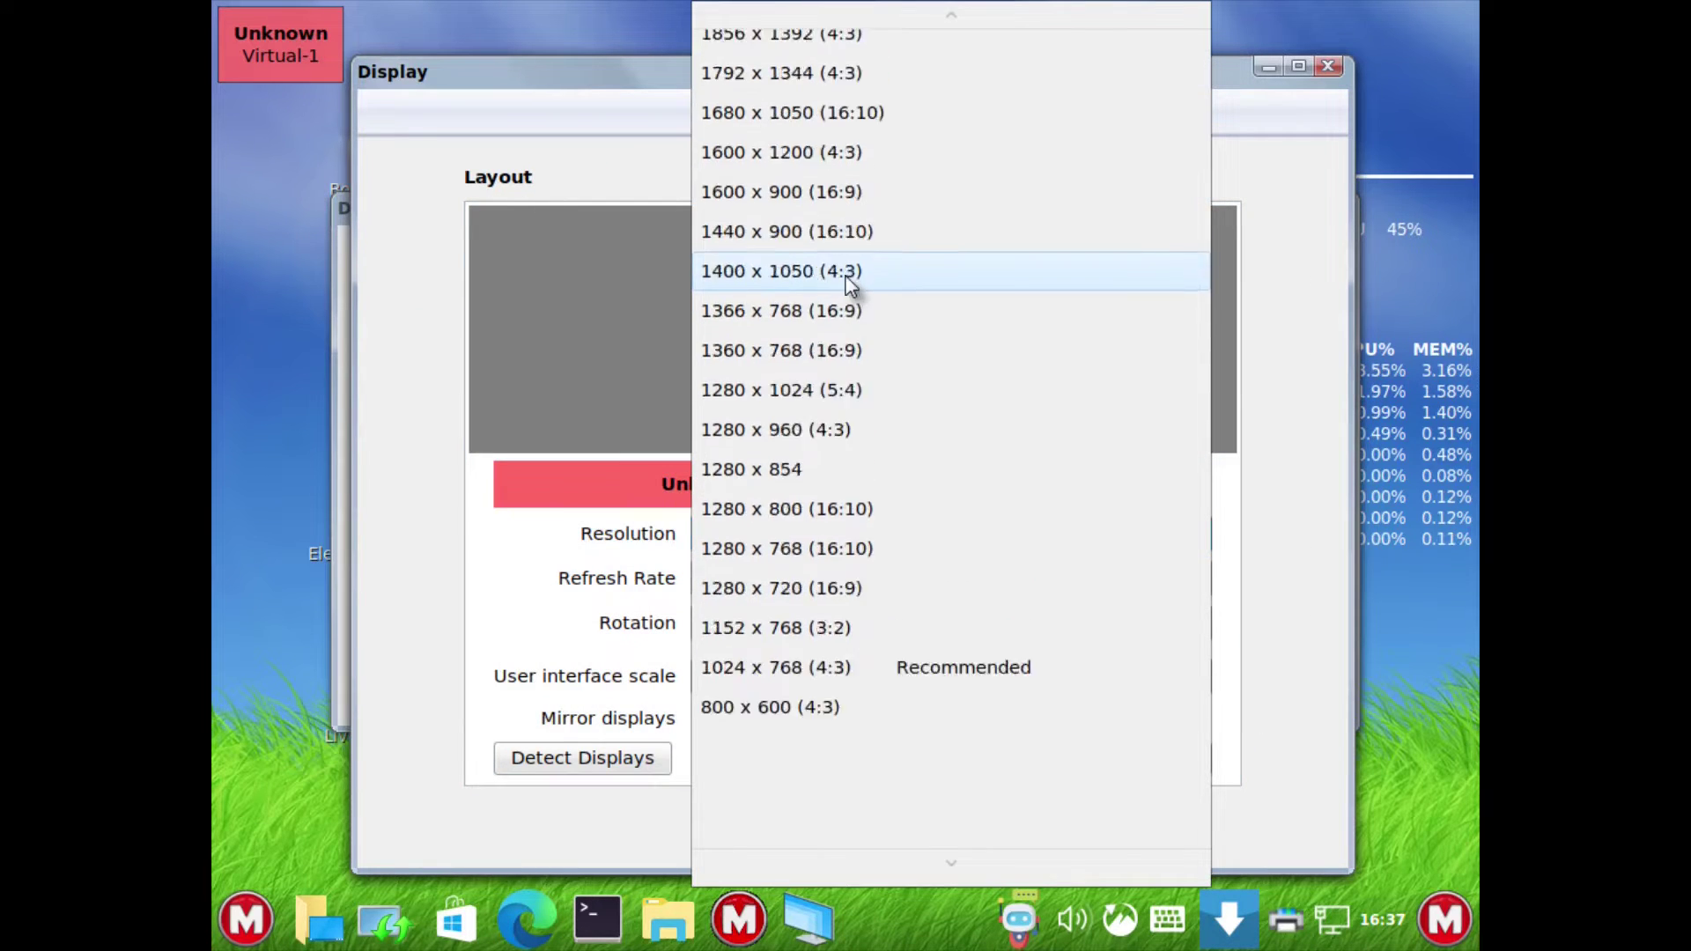
pyautogui.click(806, 85)
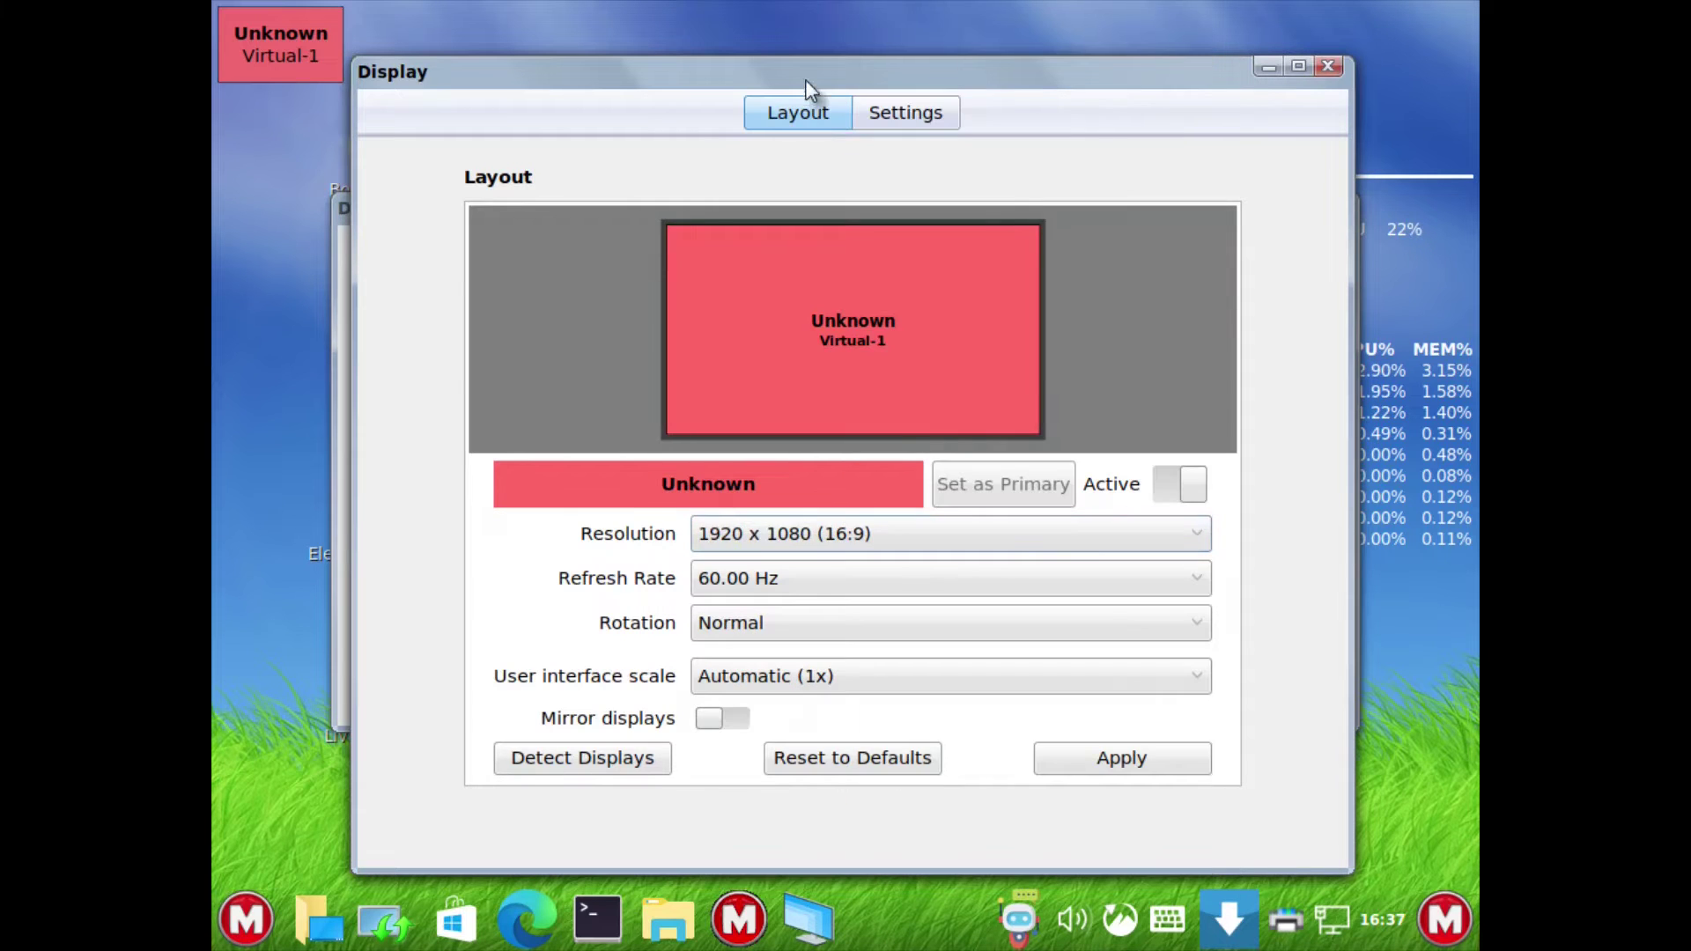
pyautogui.click(1145, 760)
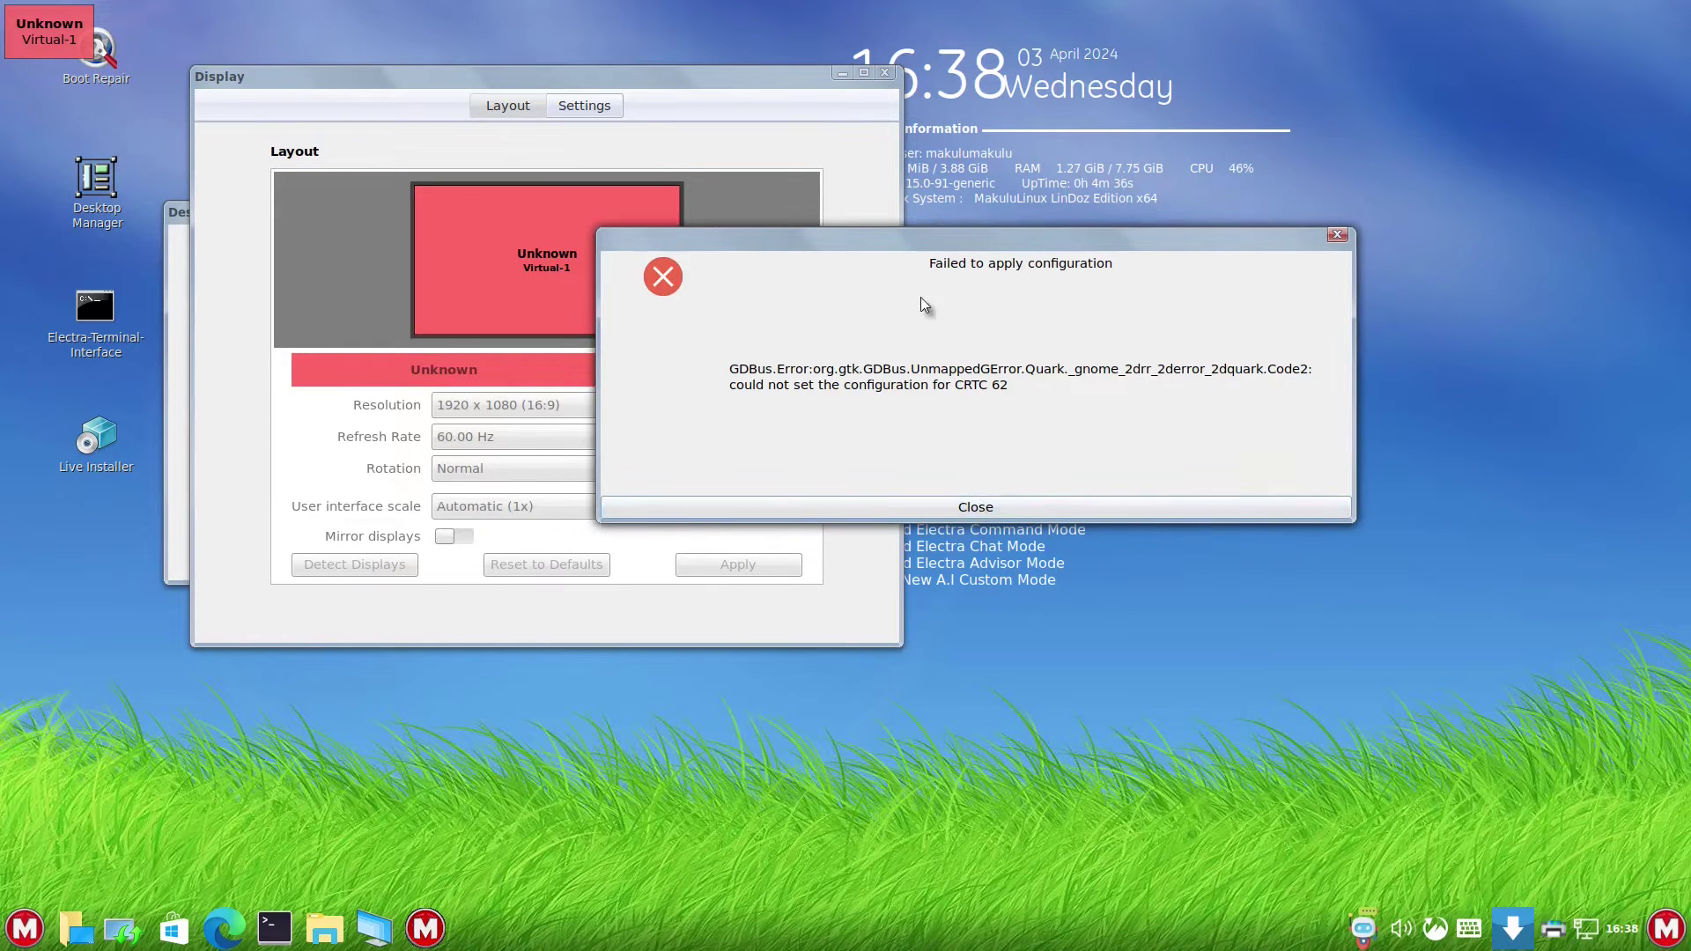
# - Dismiss the failed-configuration error and close the Display settings window
pyautogui.moveTo(1013, 239); pyautogui.dragTo(797, 238)
pyautogui.click(917, 498)
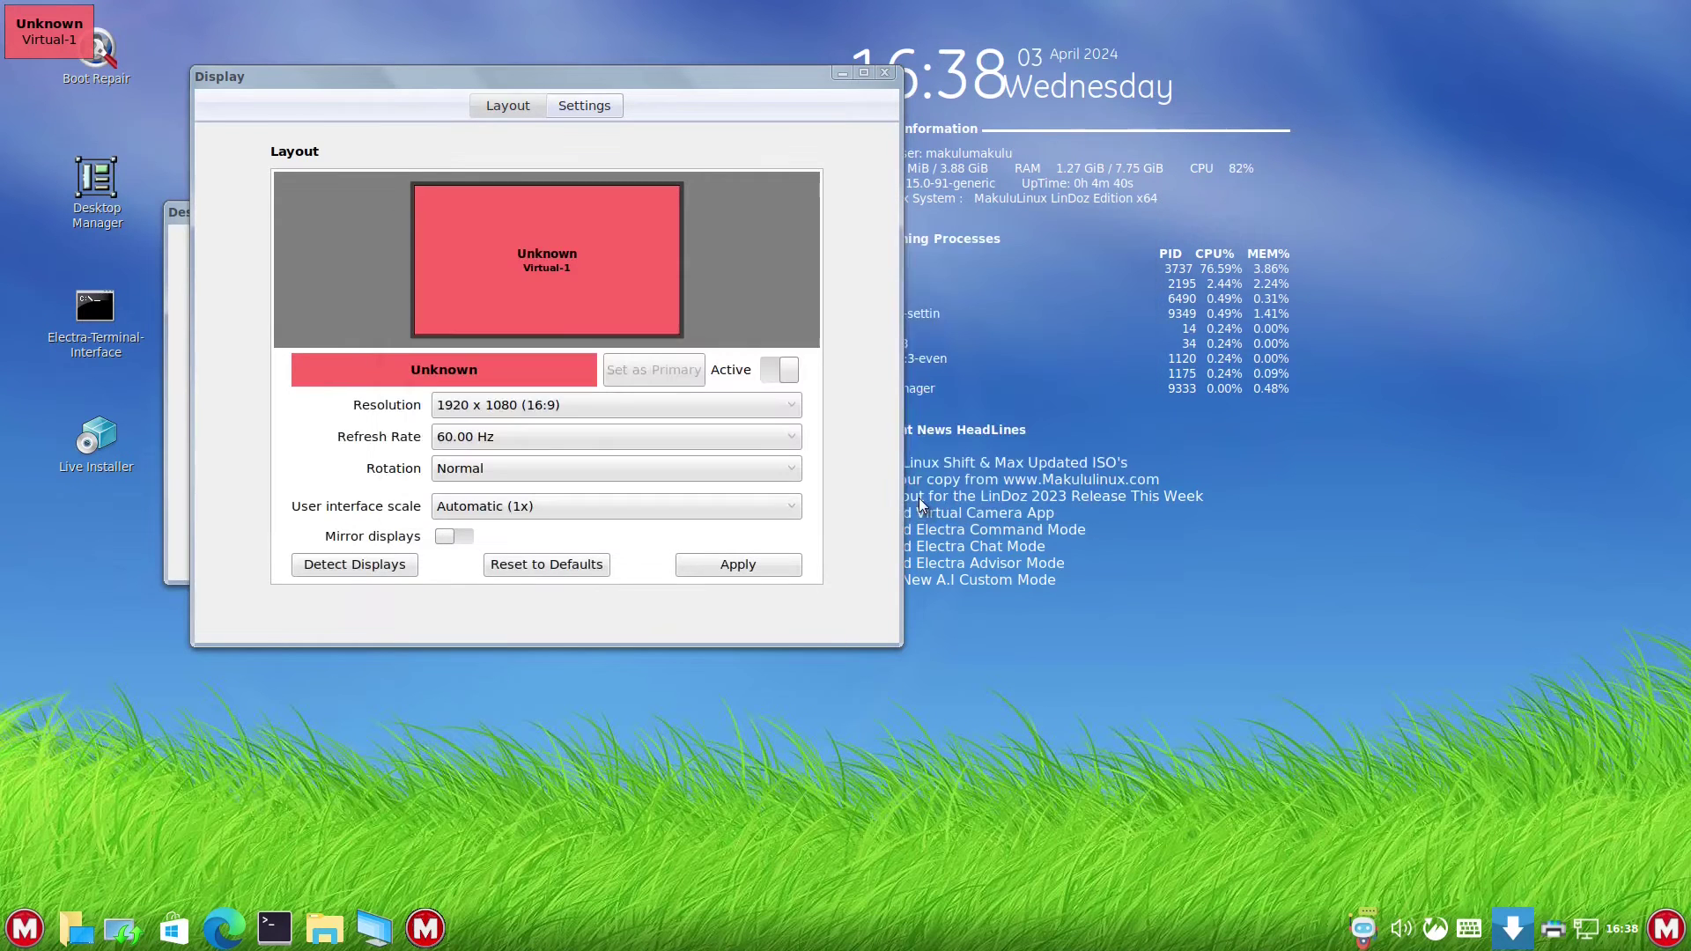
pyautogui.click(884, 72)
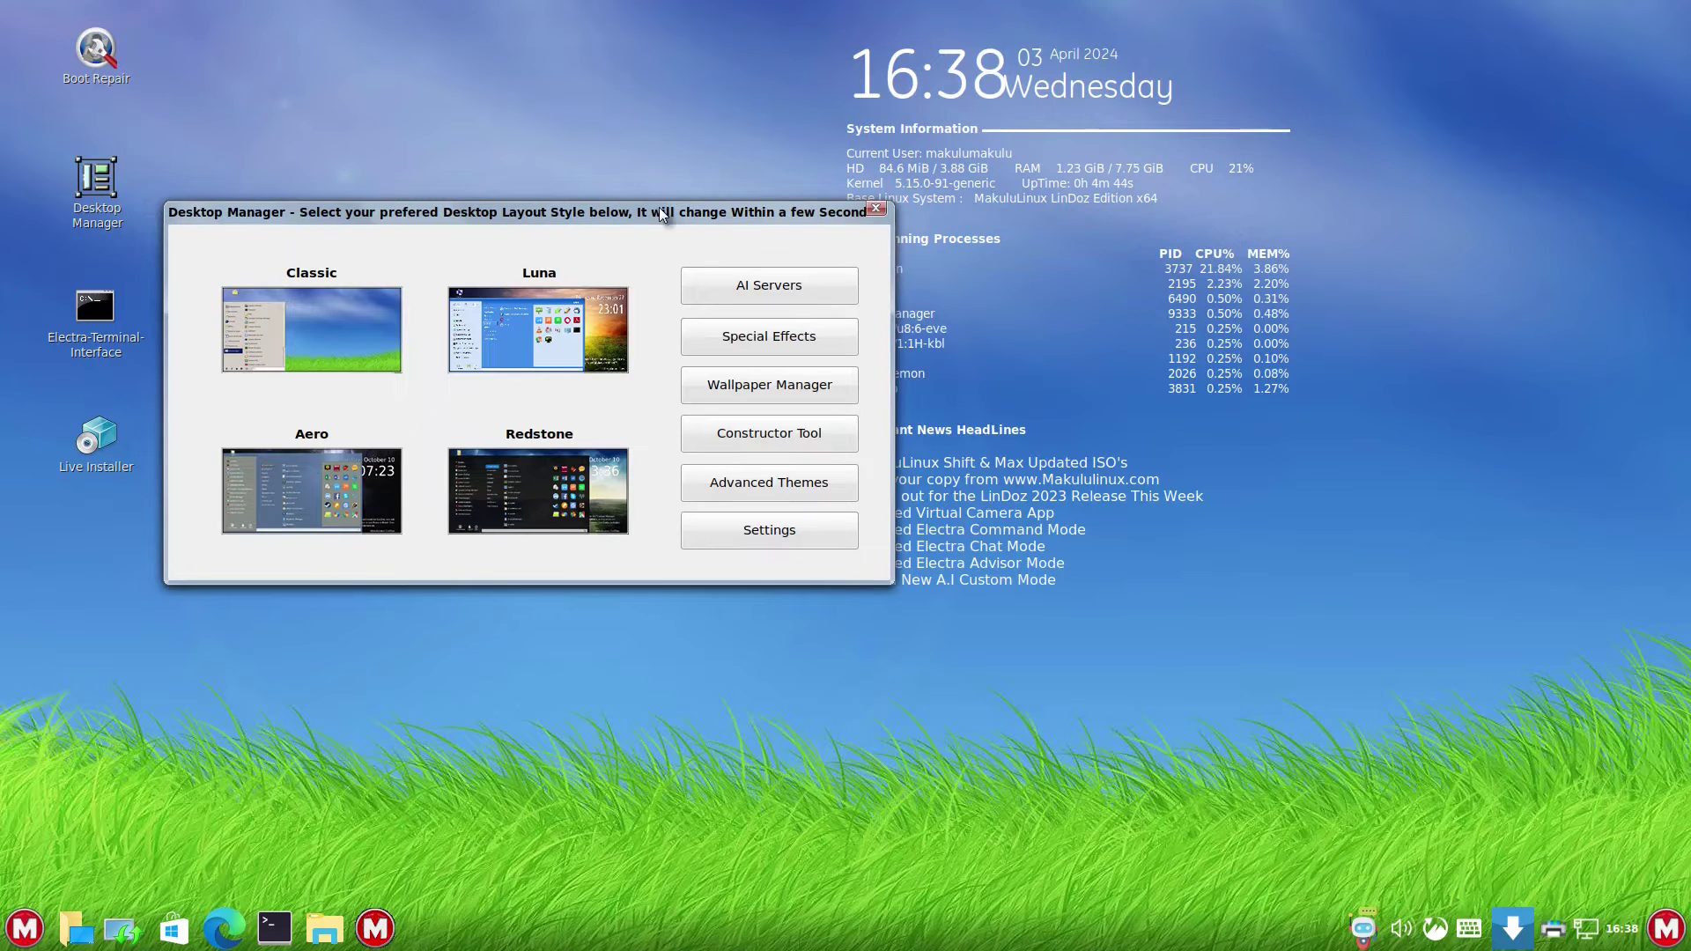
# - Close Desktop Manager and launch the Live Installer with Start Installation selected
pyautogui.moveTo(667, 214); pyautogui.dragTo(957, 191)
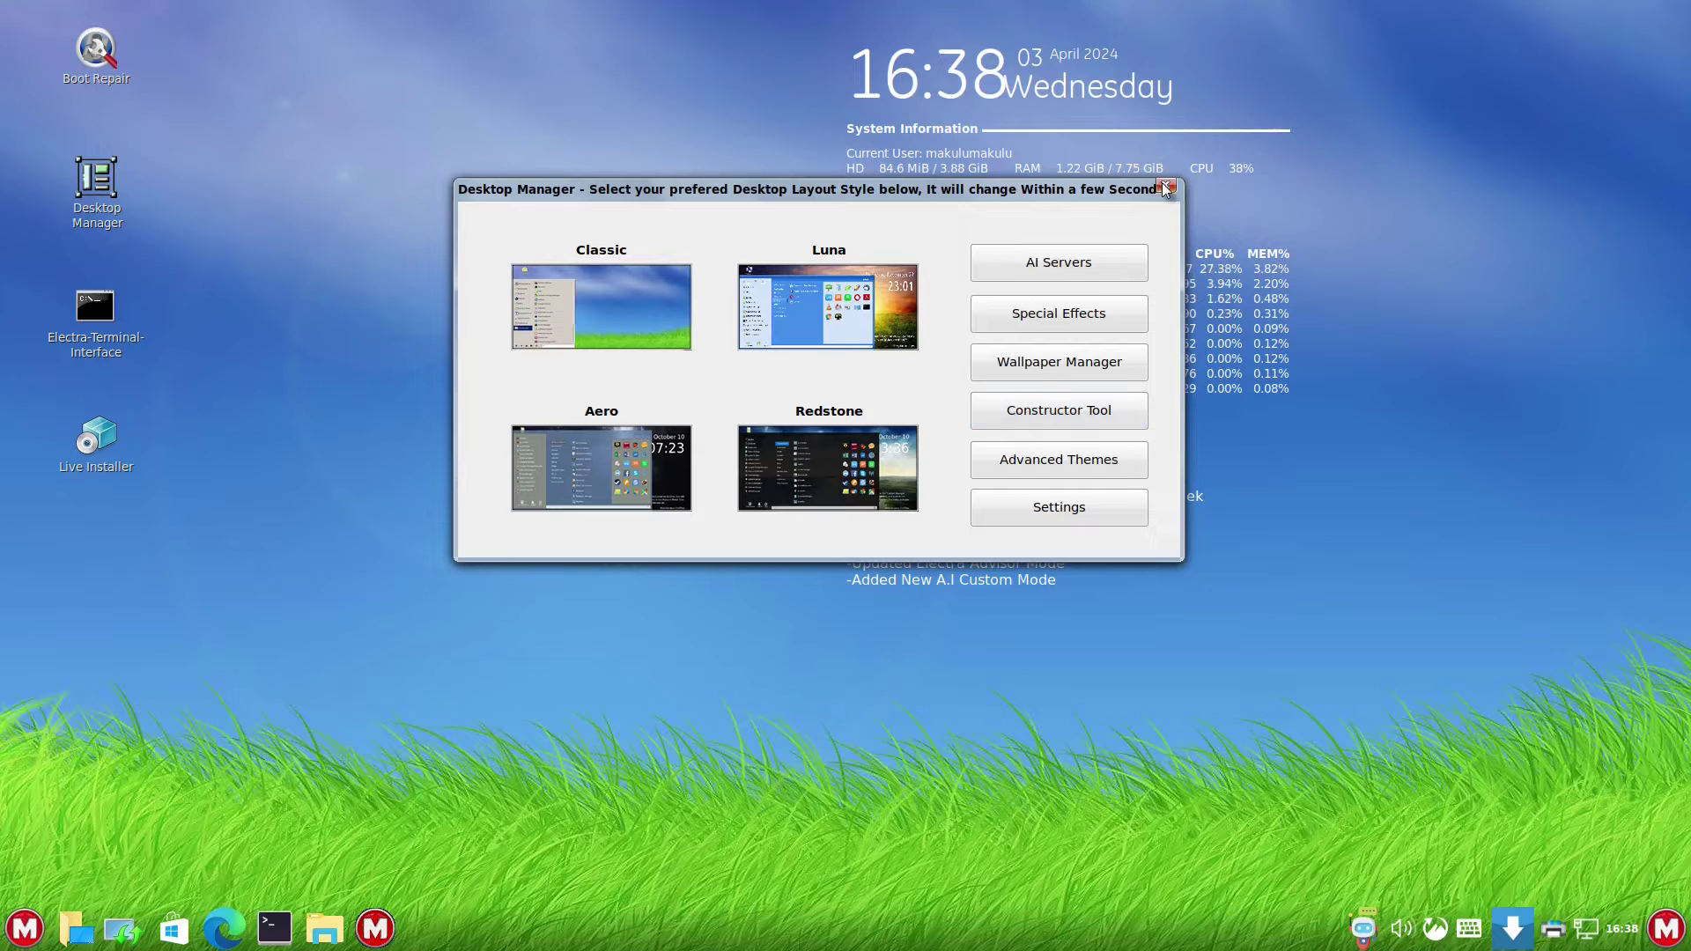
pyautogui.click(1164, 187)
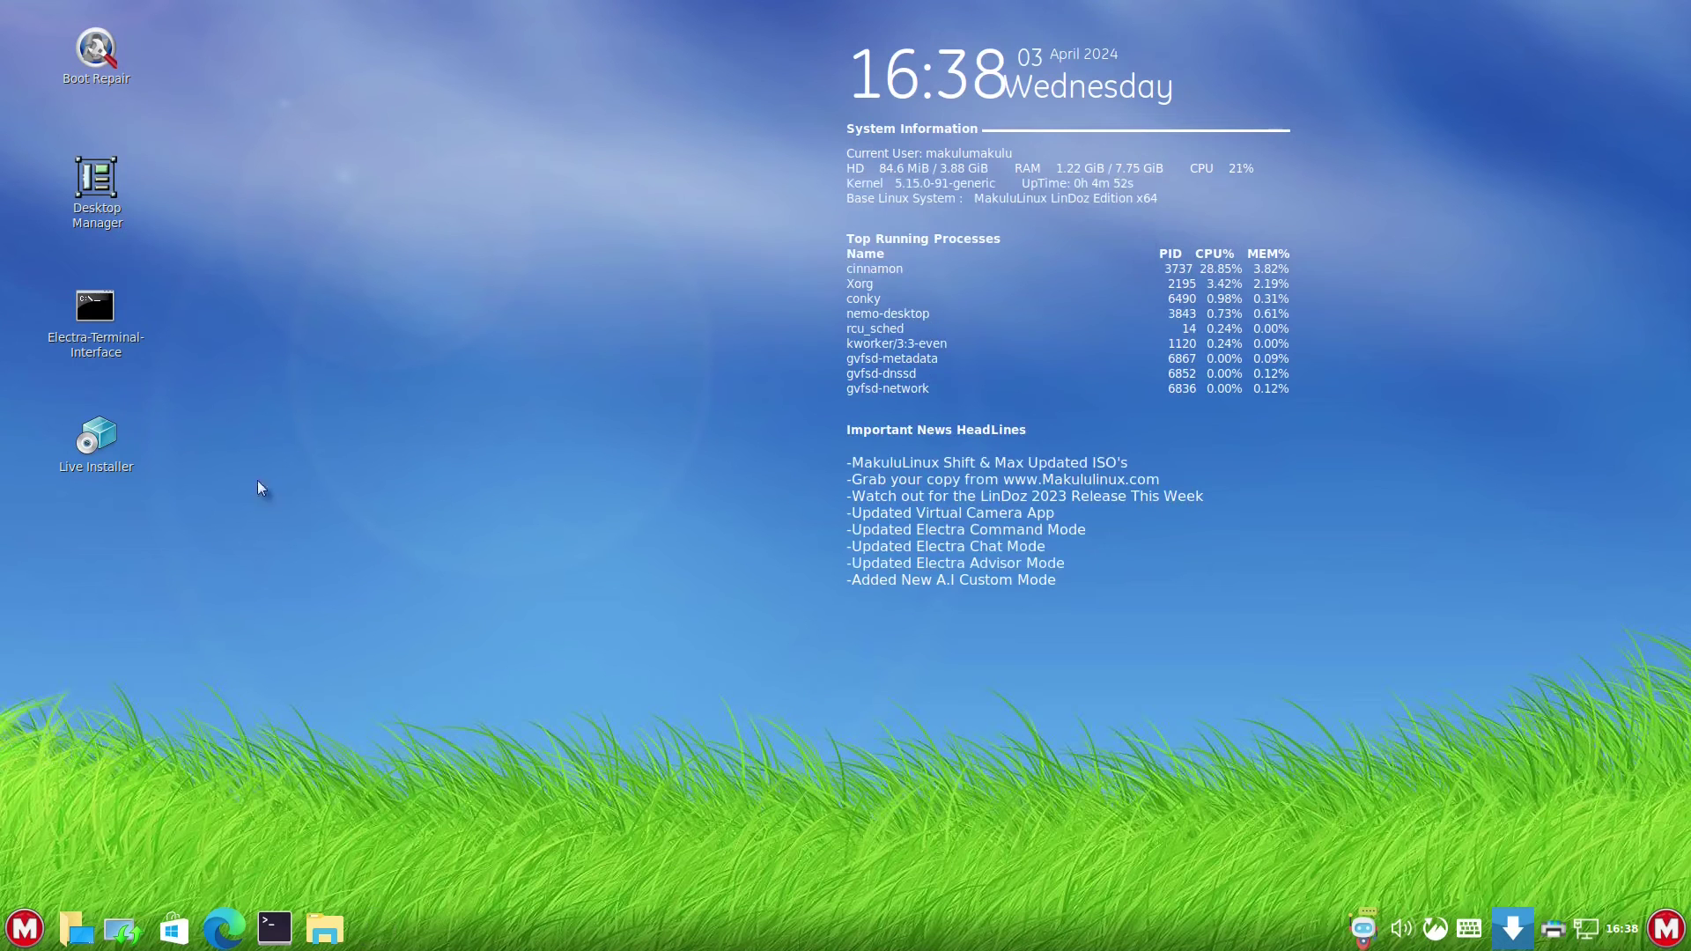
pyautogui.click(97, 445)
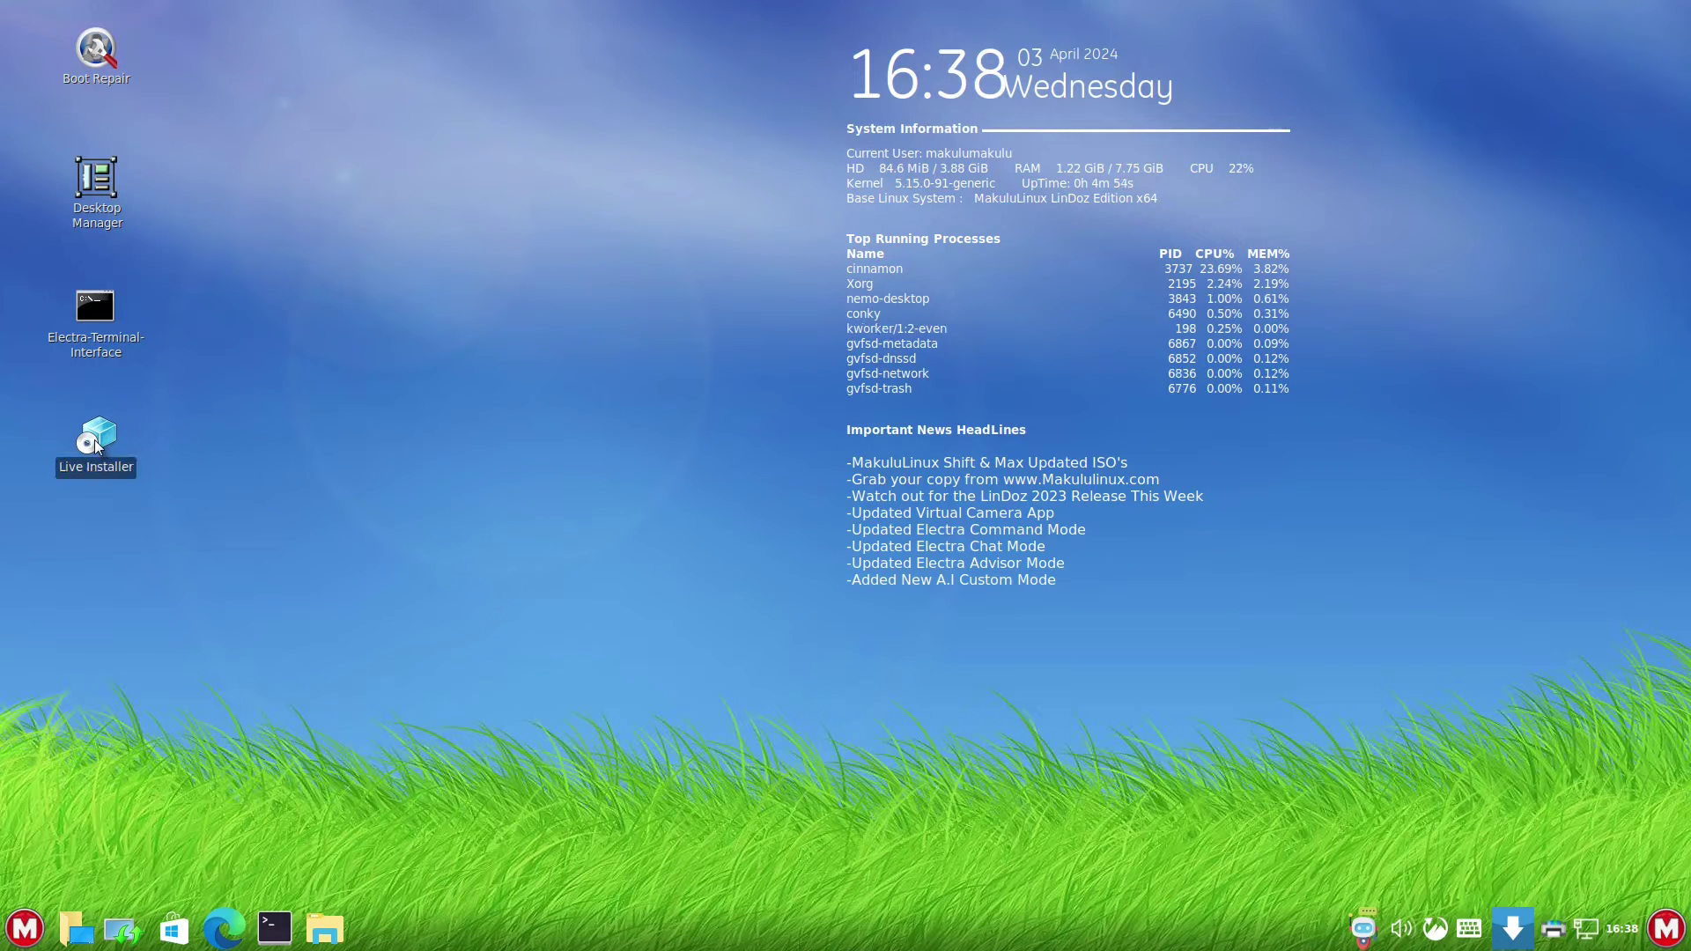
pyautogui.doubleClick(97, 445)
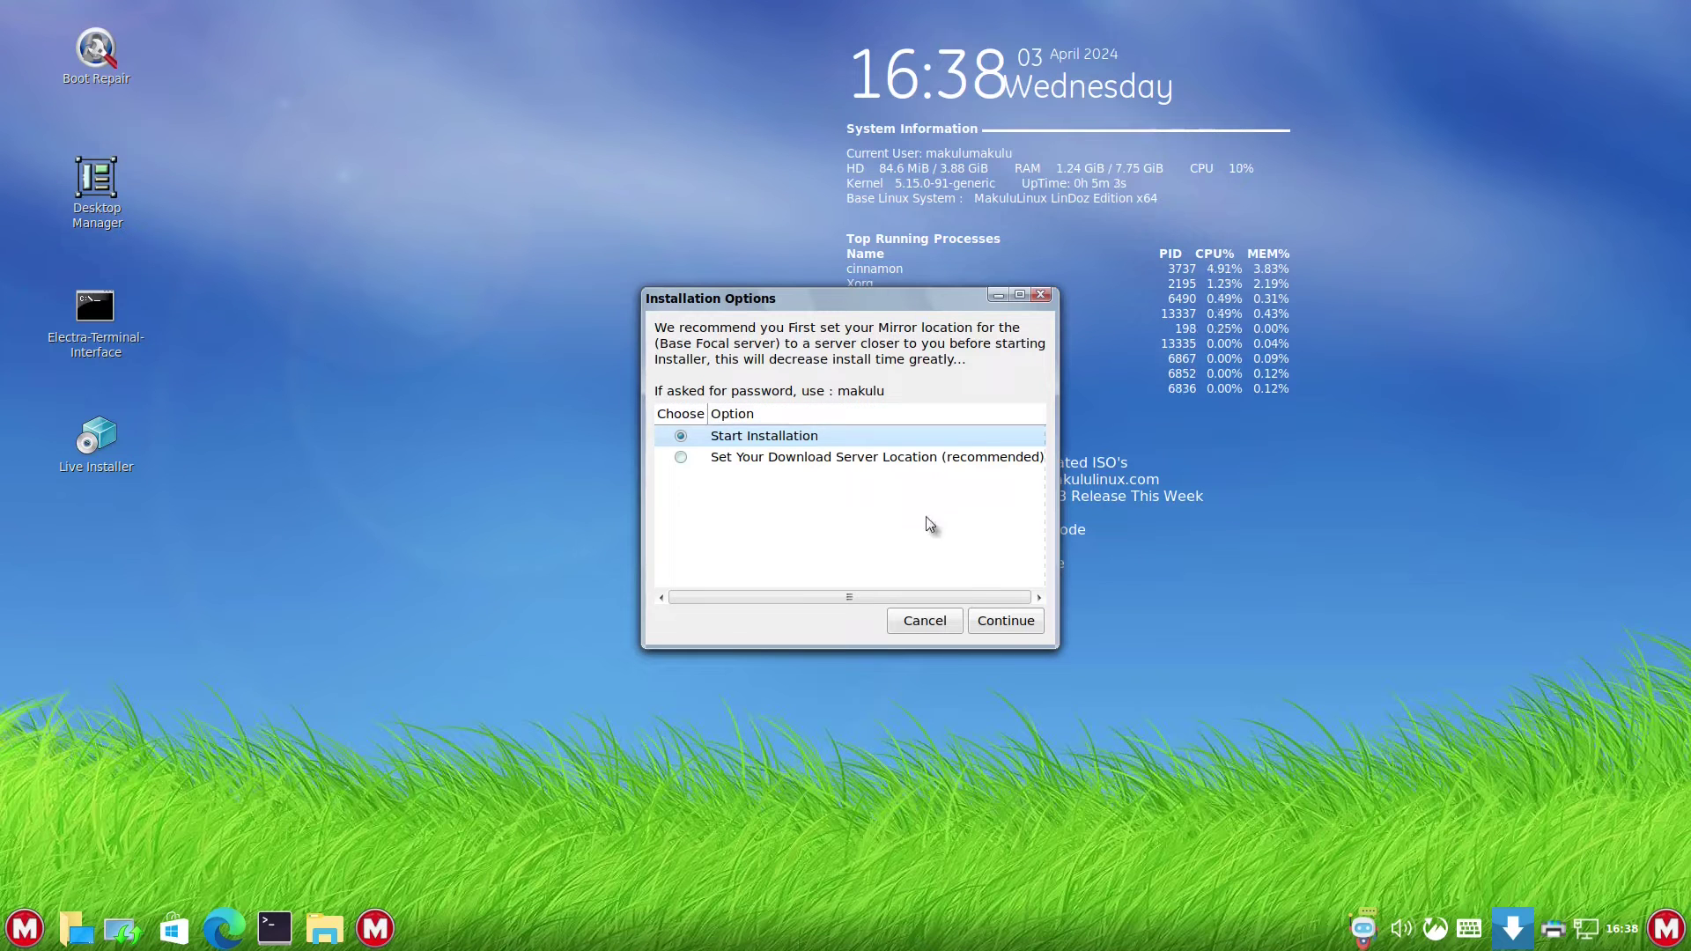
pyautogui.click(1005, 620)
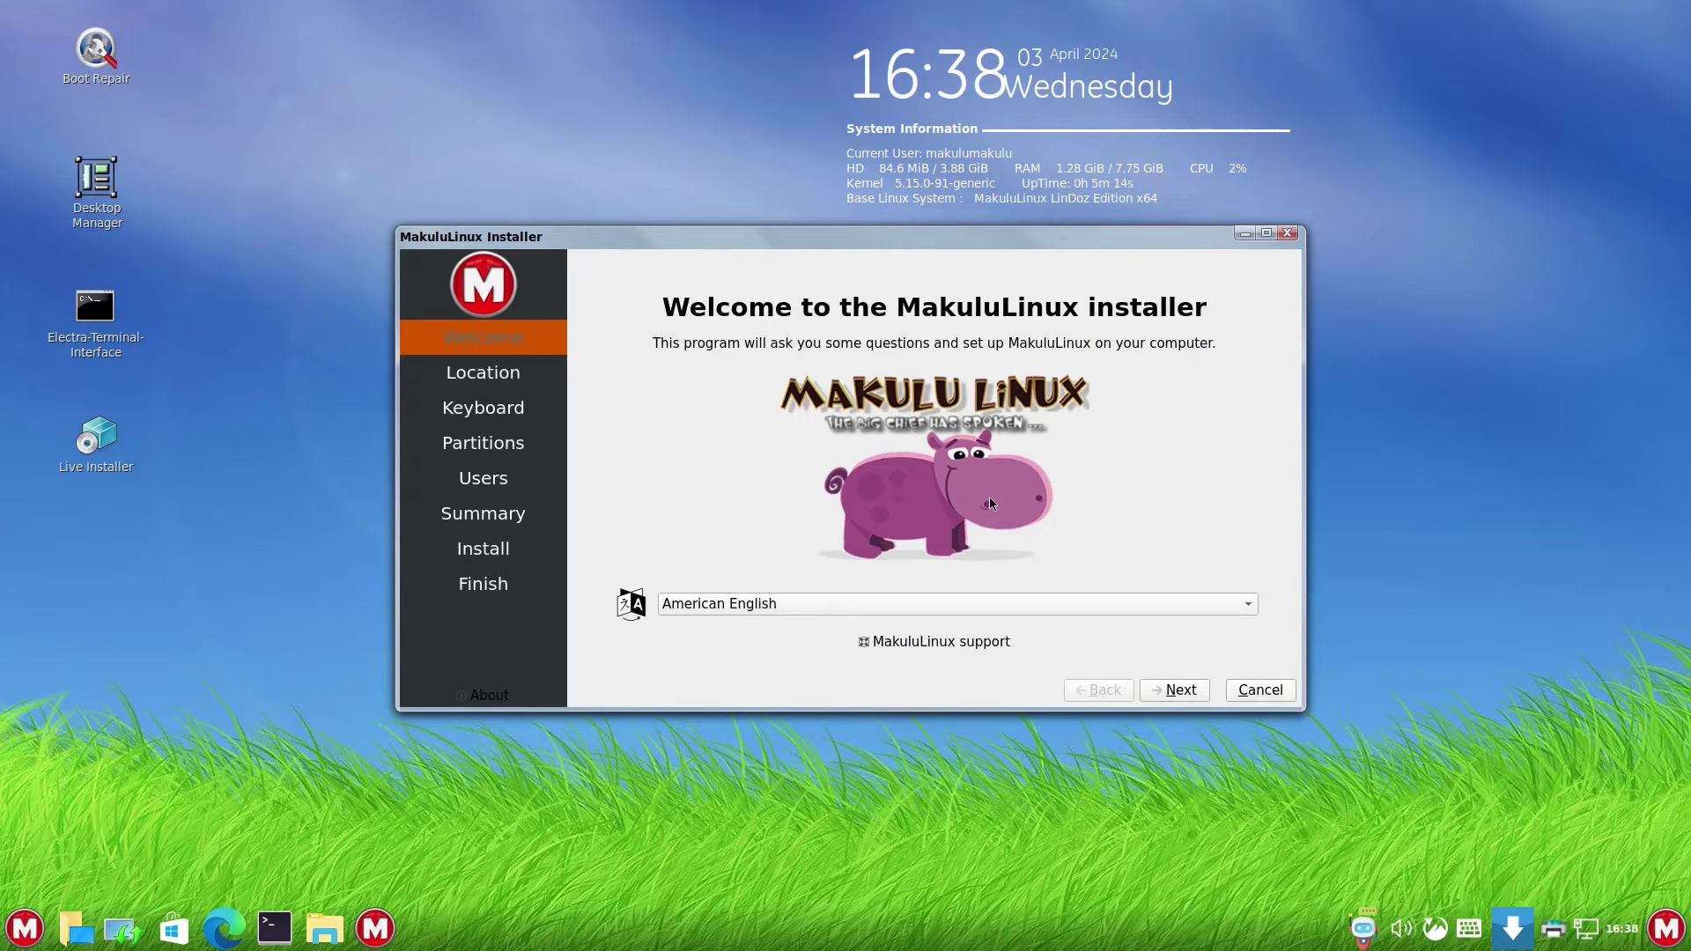
# - Choose British English, accept London time zone and UK keyboard, and select Erase disk
pyautogui.click(1094, 604)
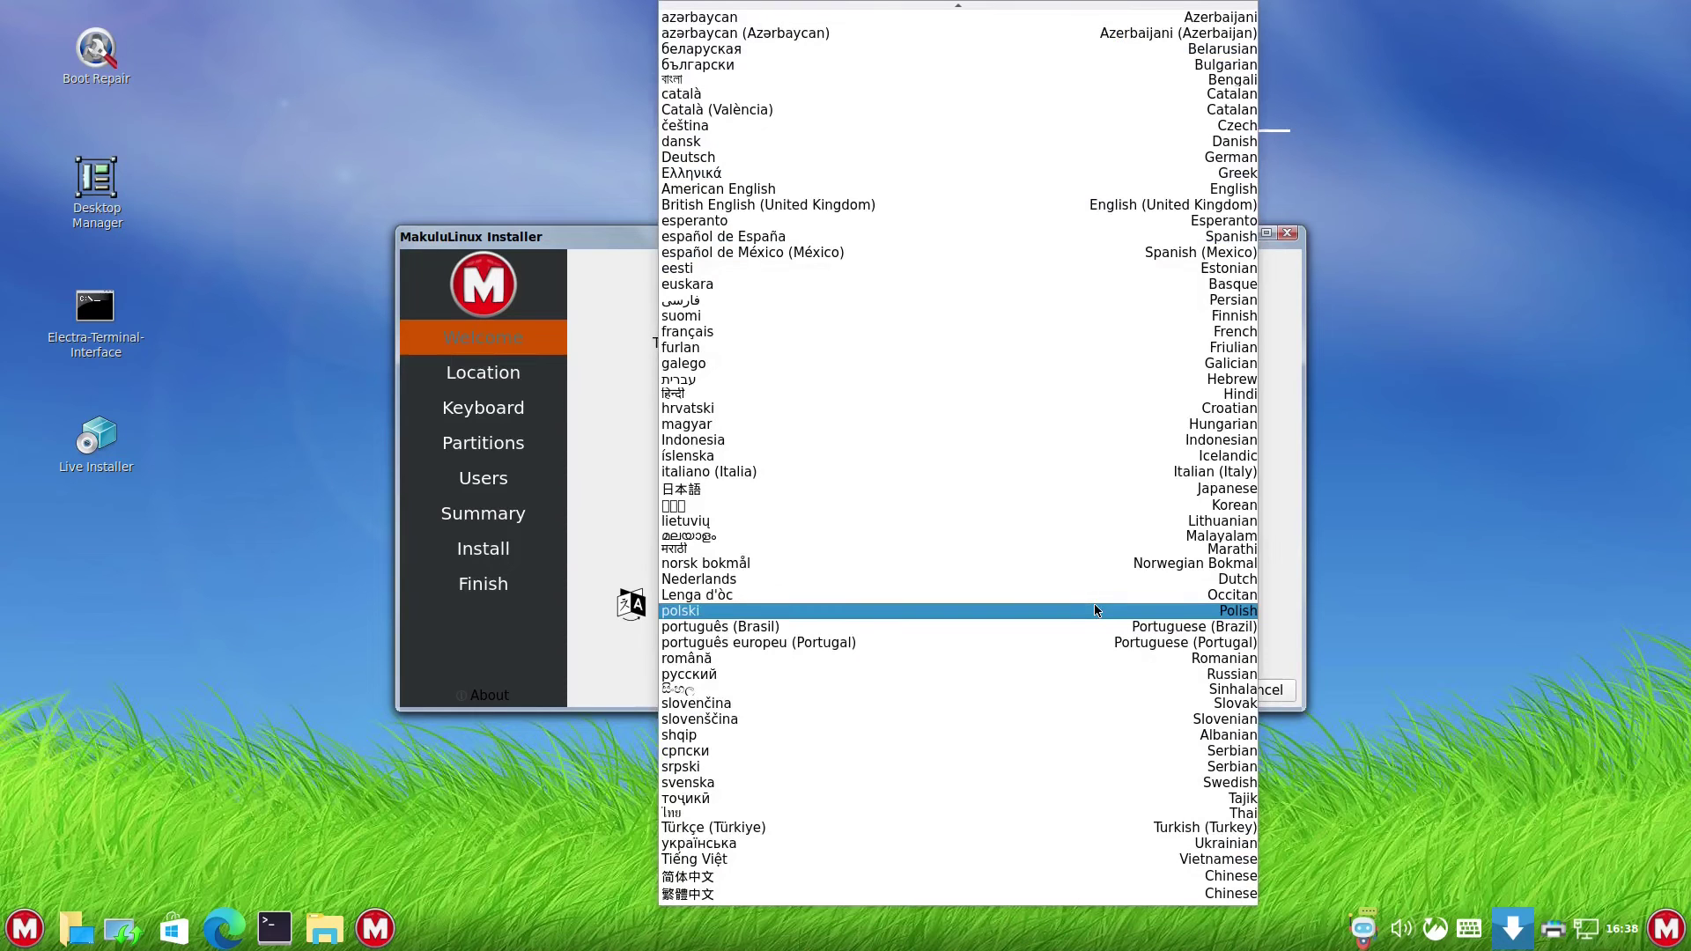
pyautogui.scroll(2, 939, 304)
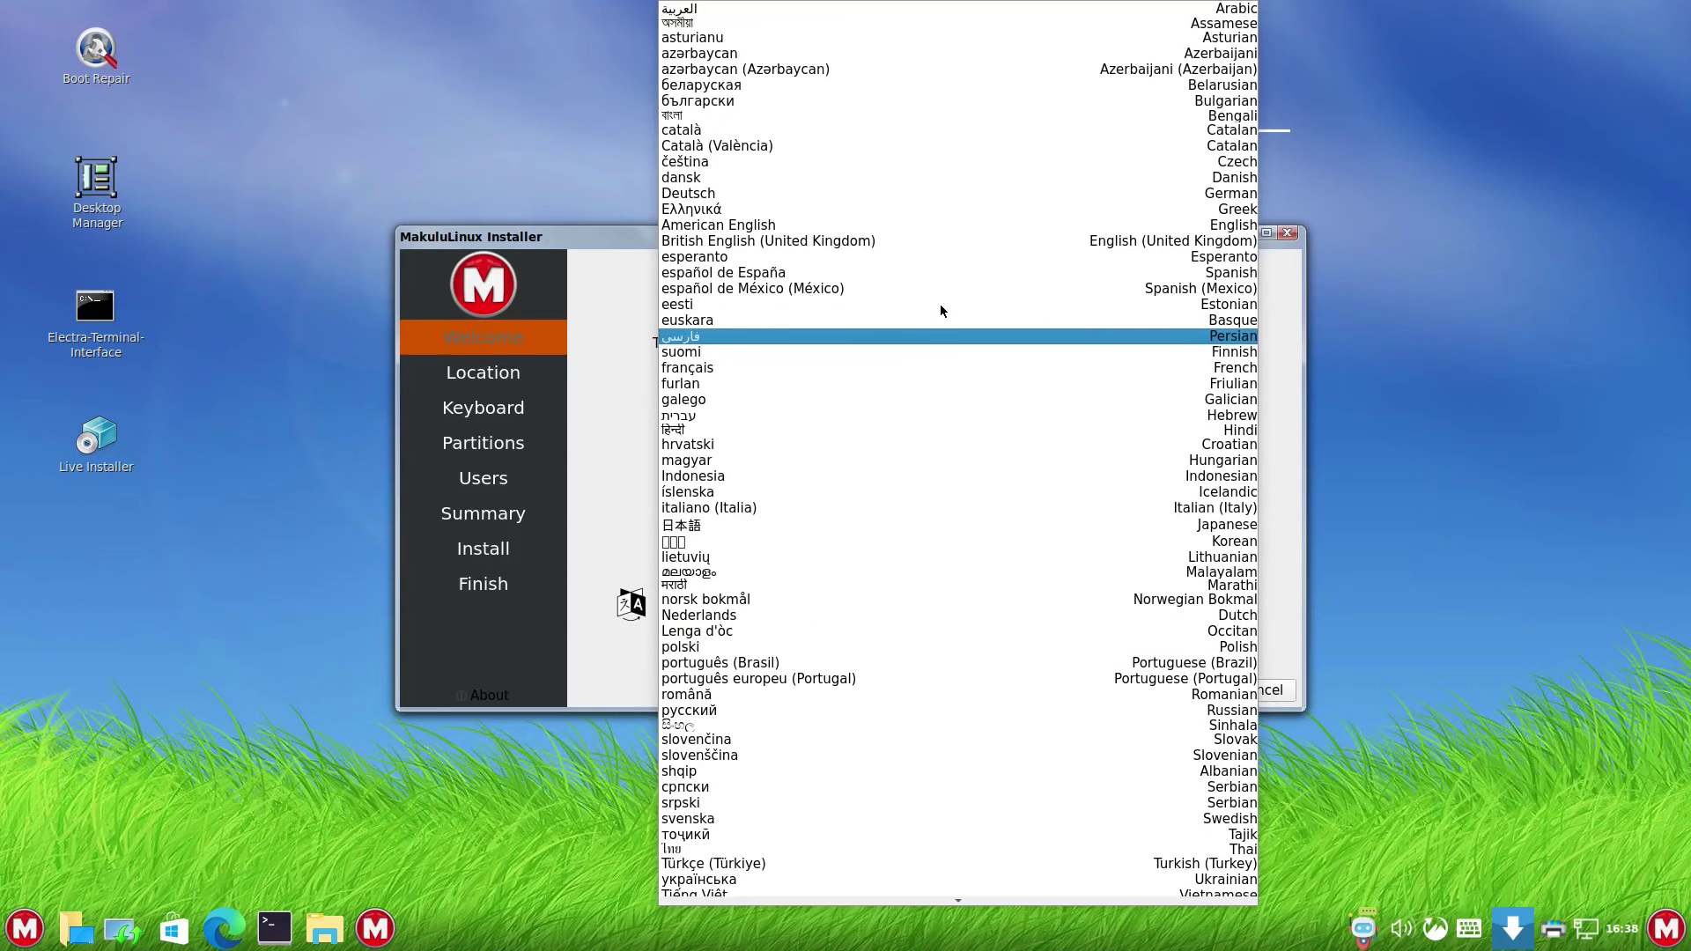
pyautogui.click(890, 244)
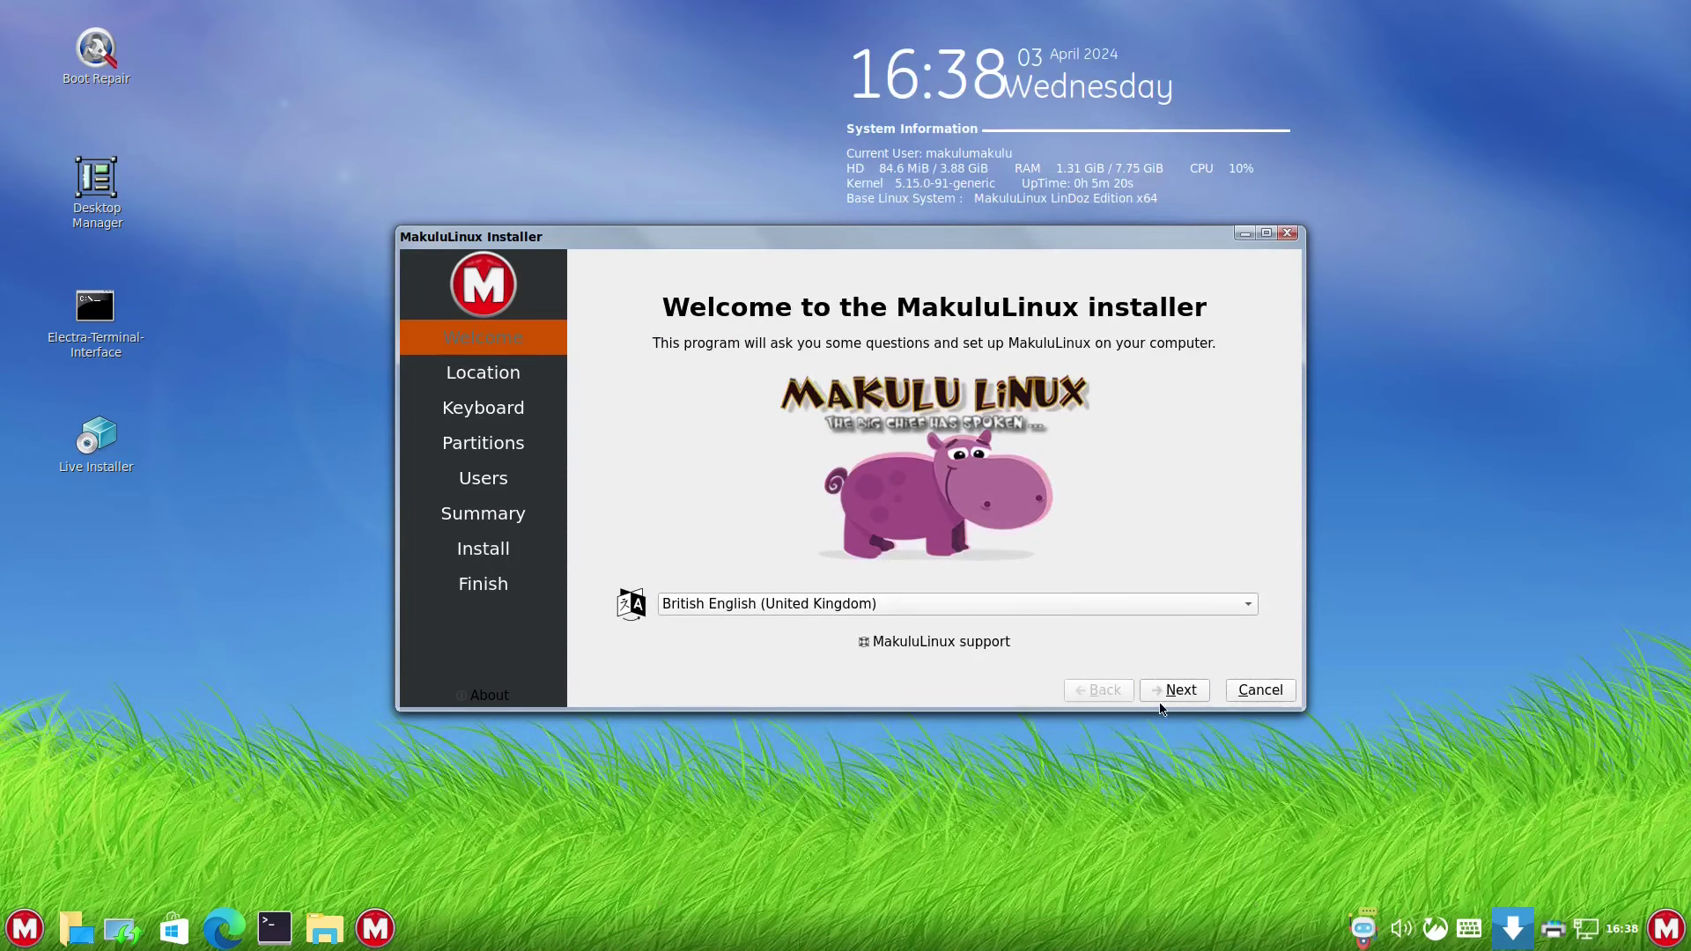
pyautogui.press('Return')
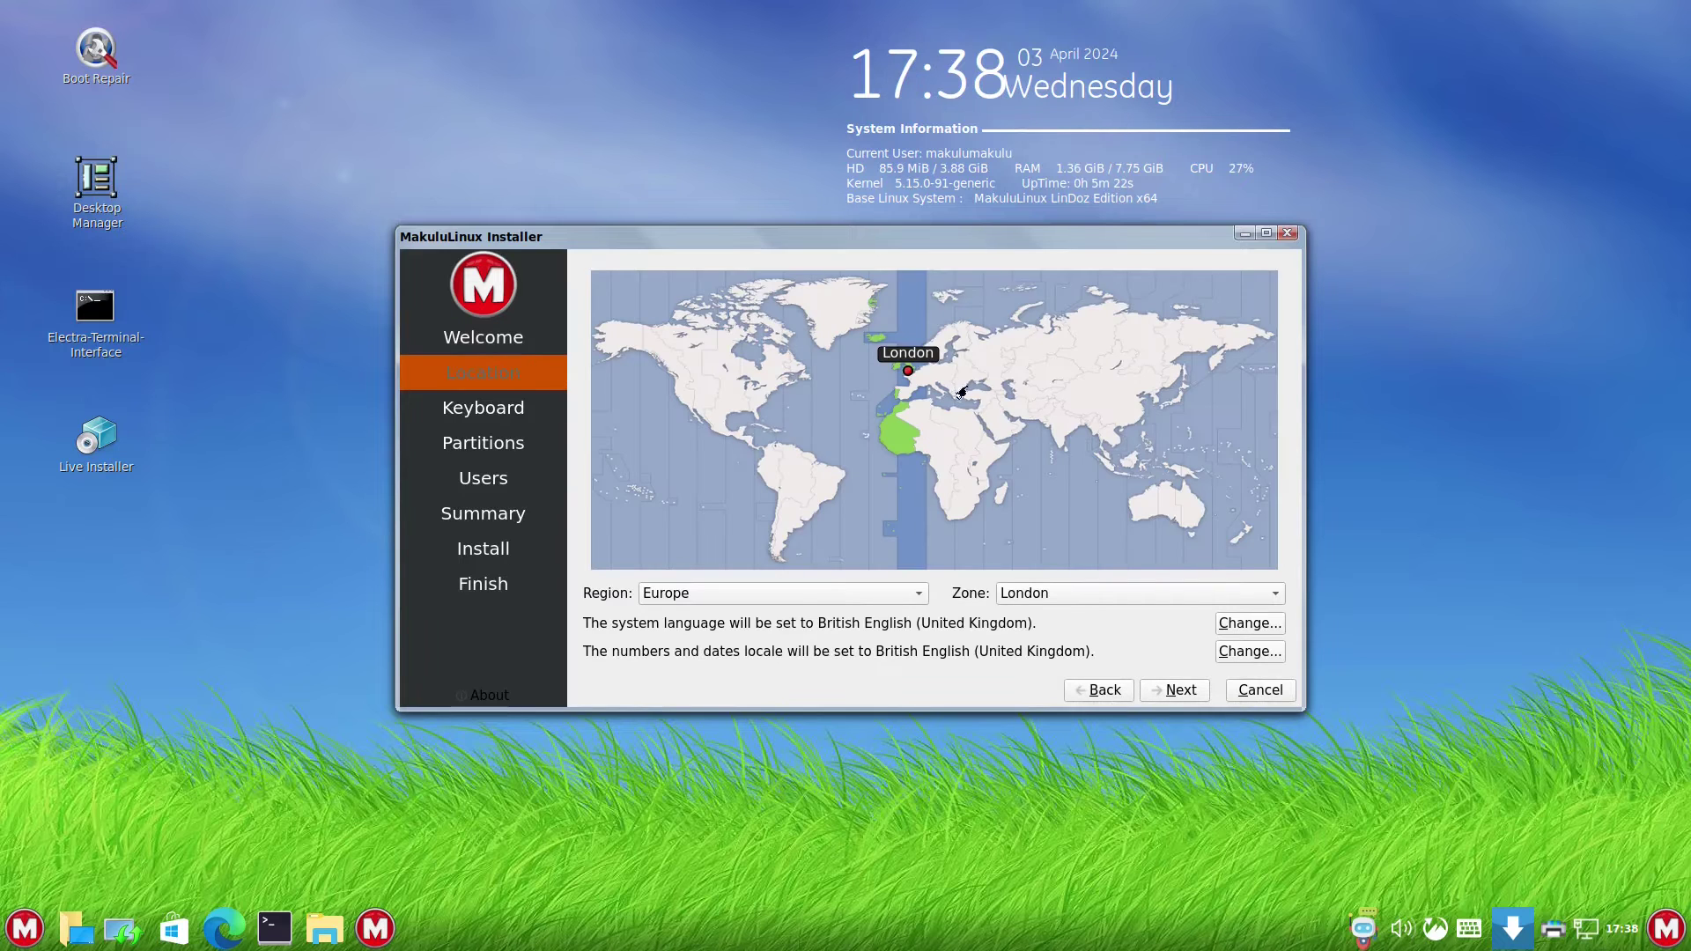
pyautogui.click(1187, 689)
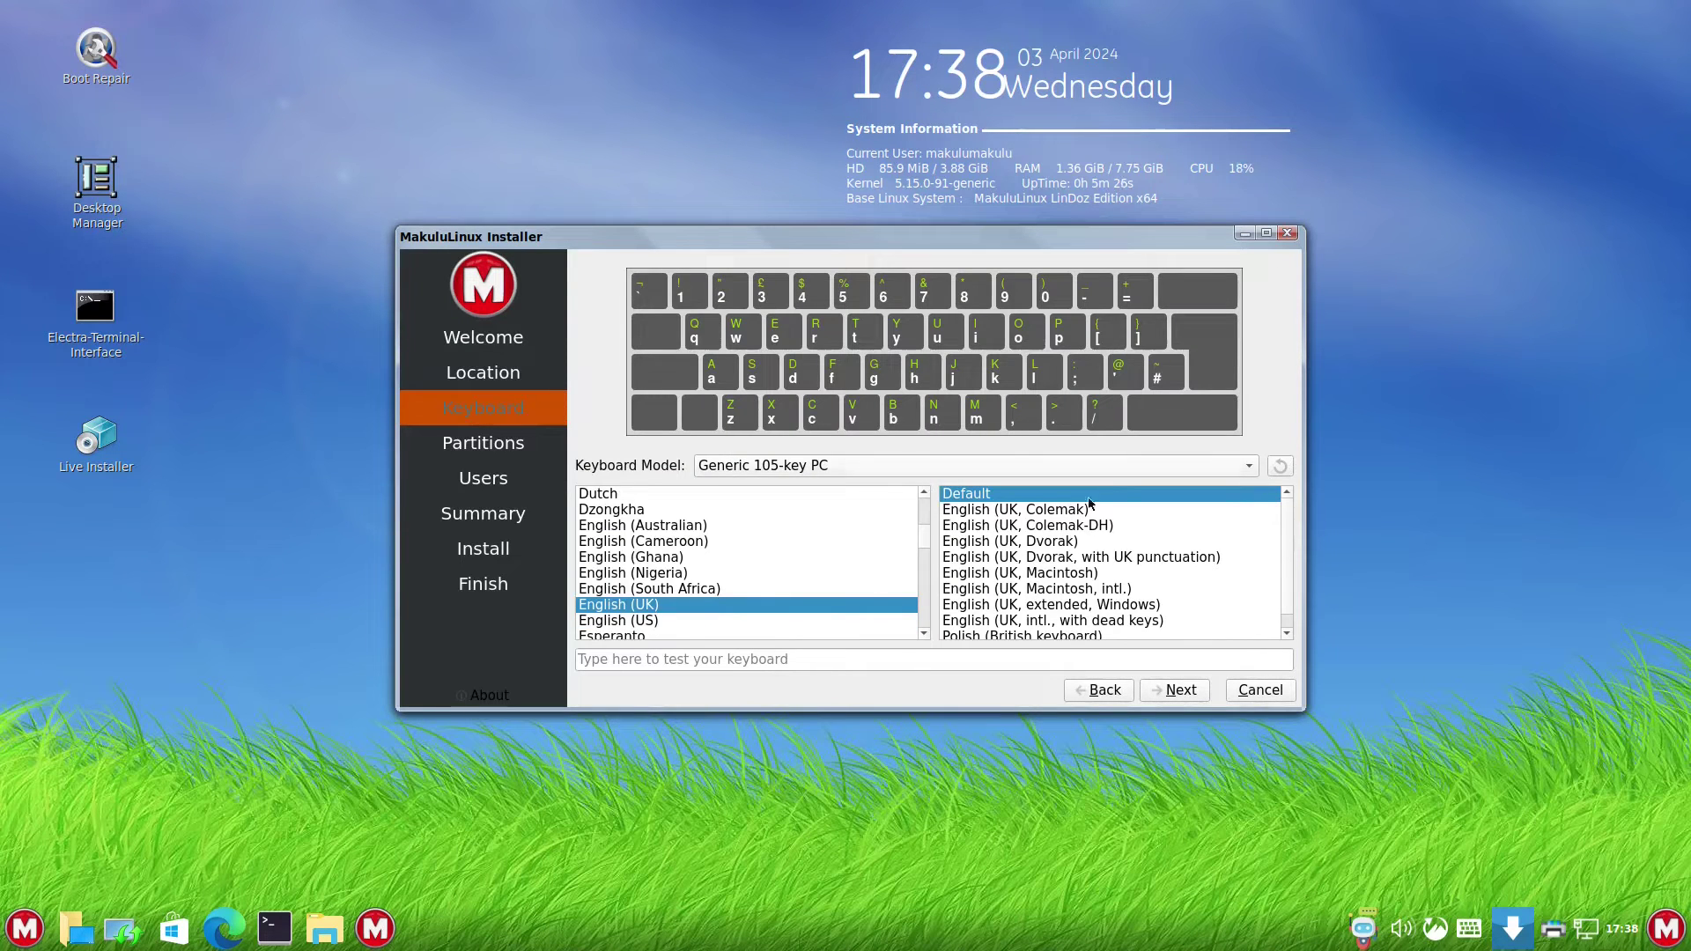
pyautogui.click(1180, 690)
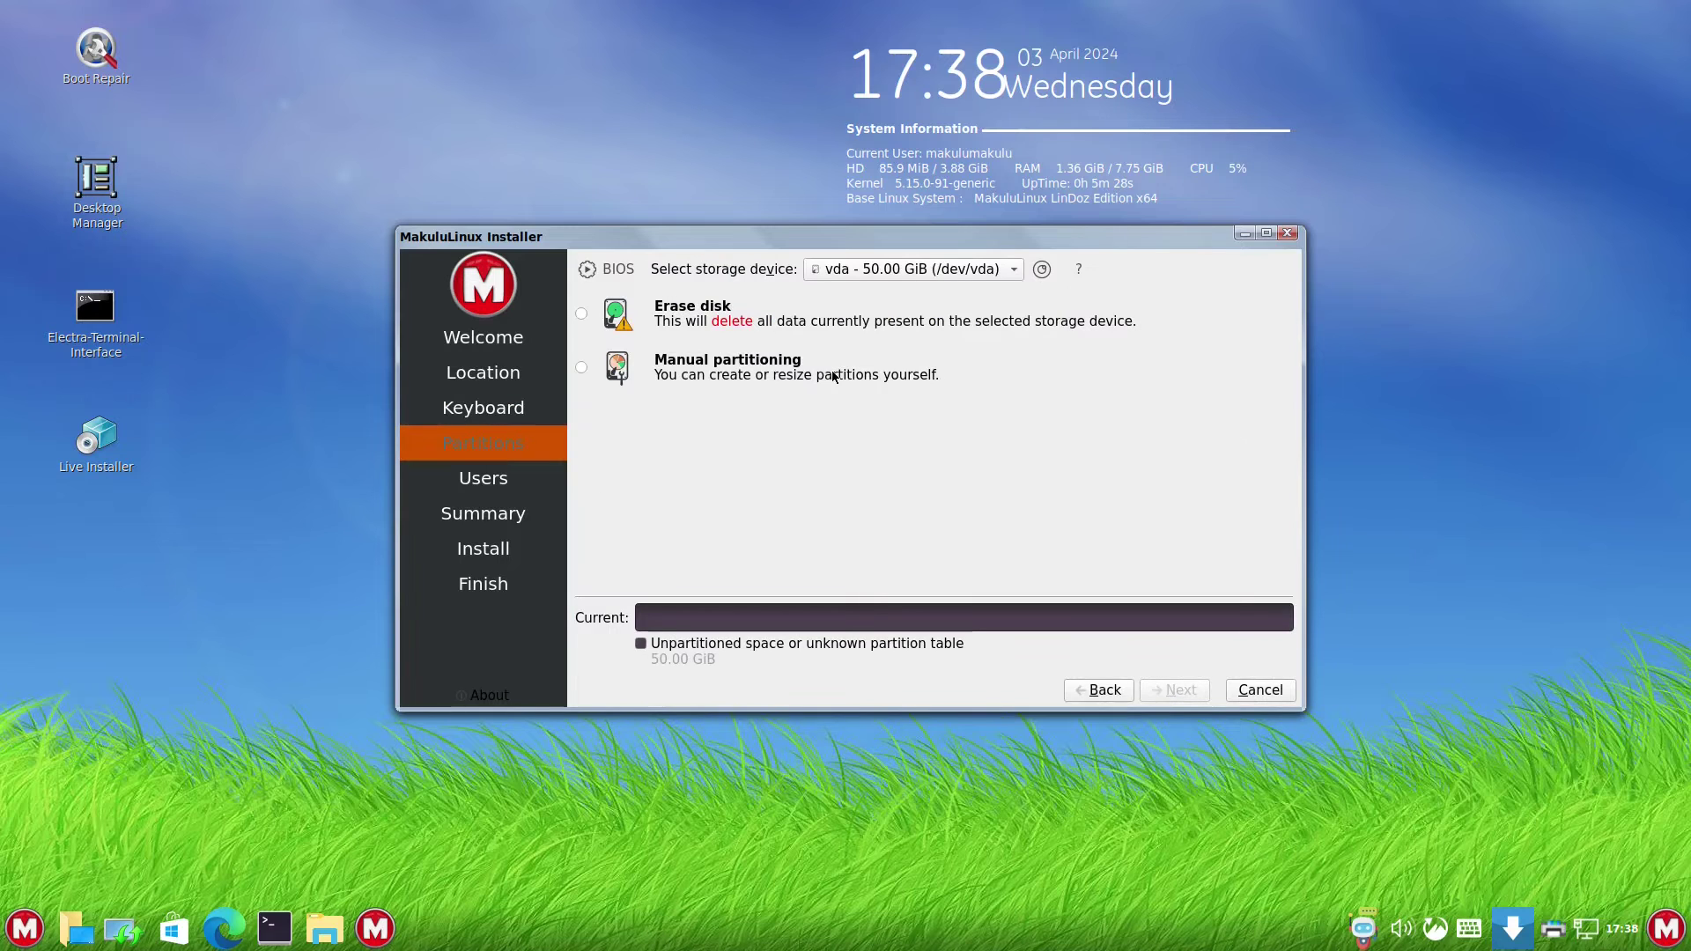
pyautogui.click(581, 314)
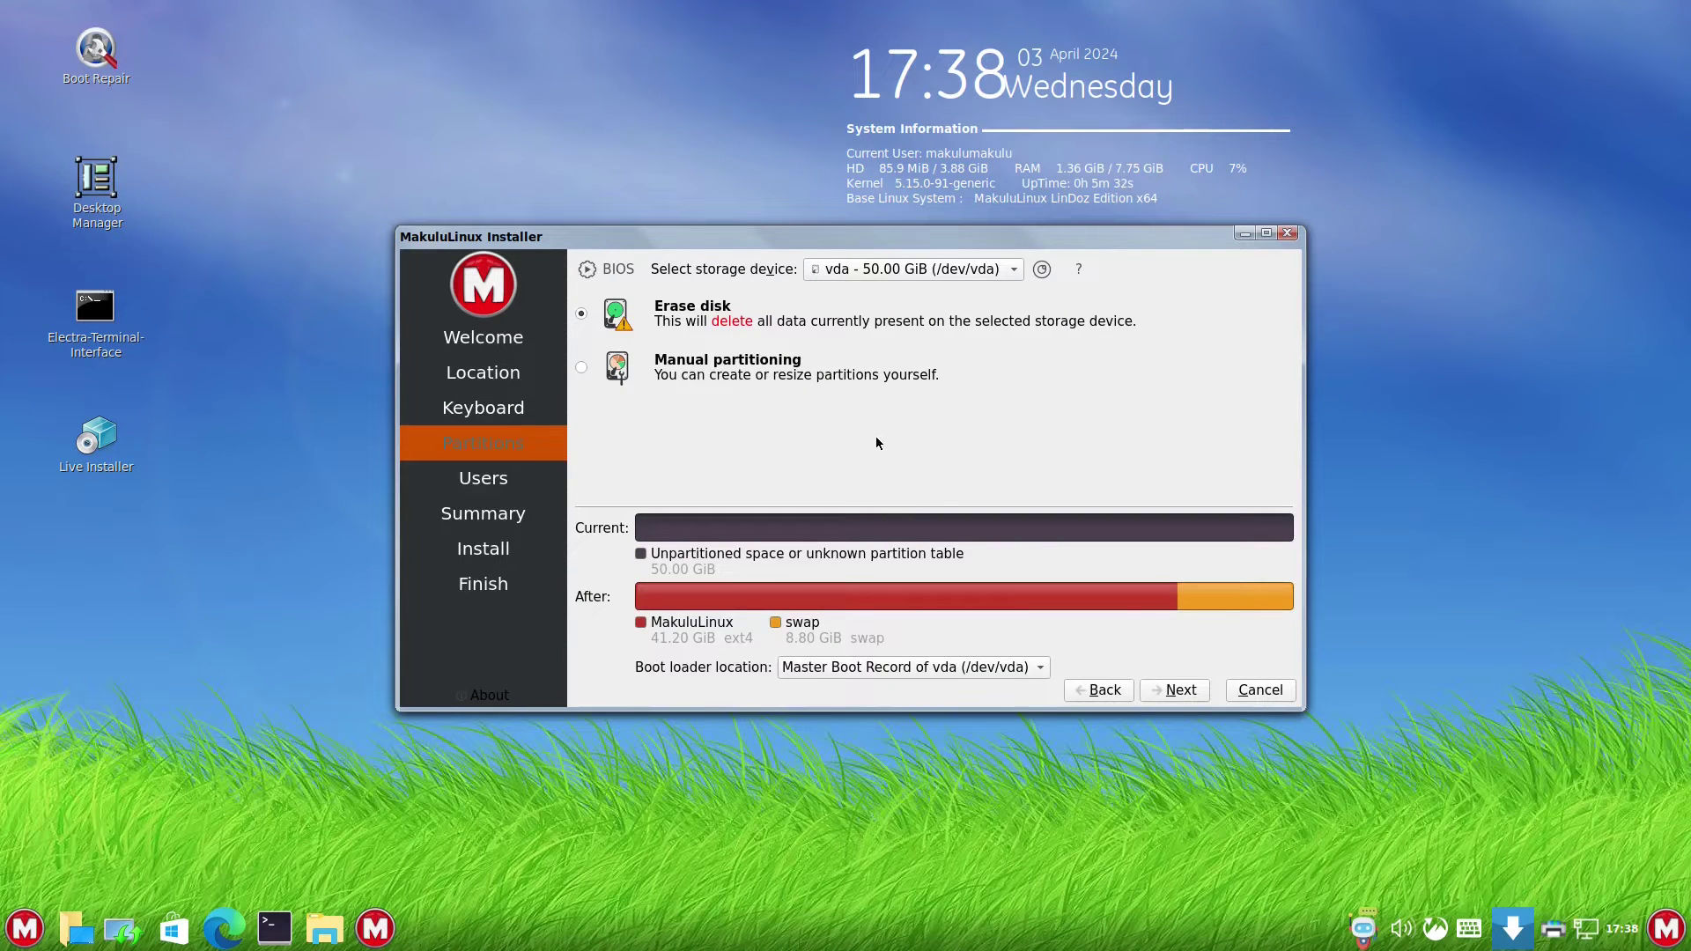
# - Enter the user's name, computer name makulu, and the account password twice
pyautogui.click(1168, 691)
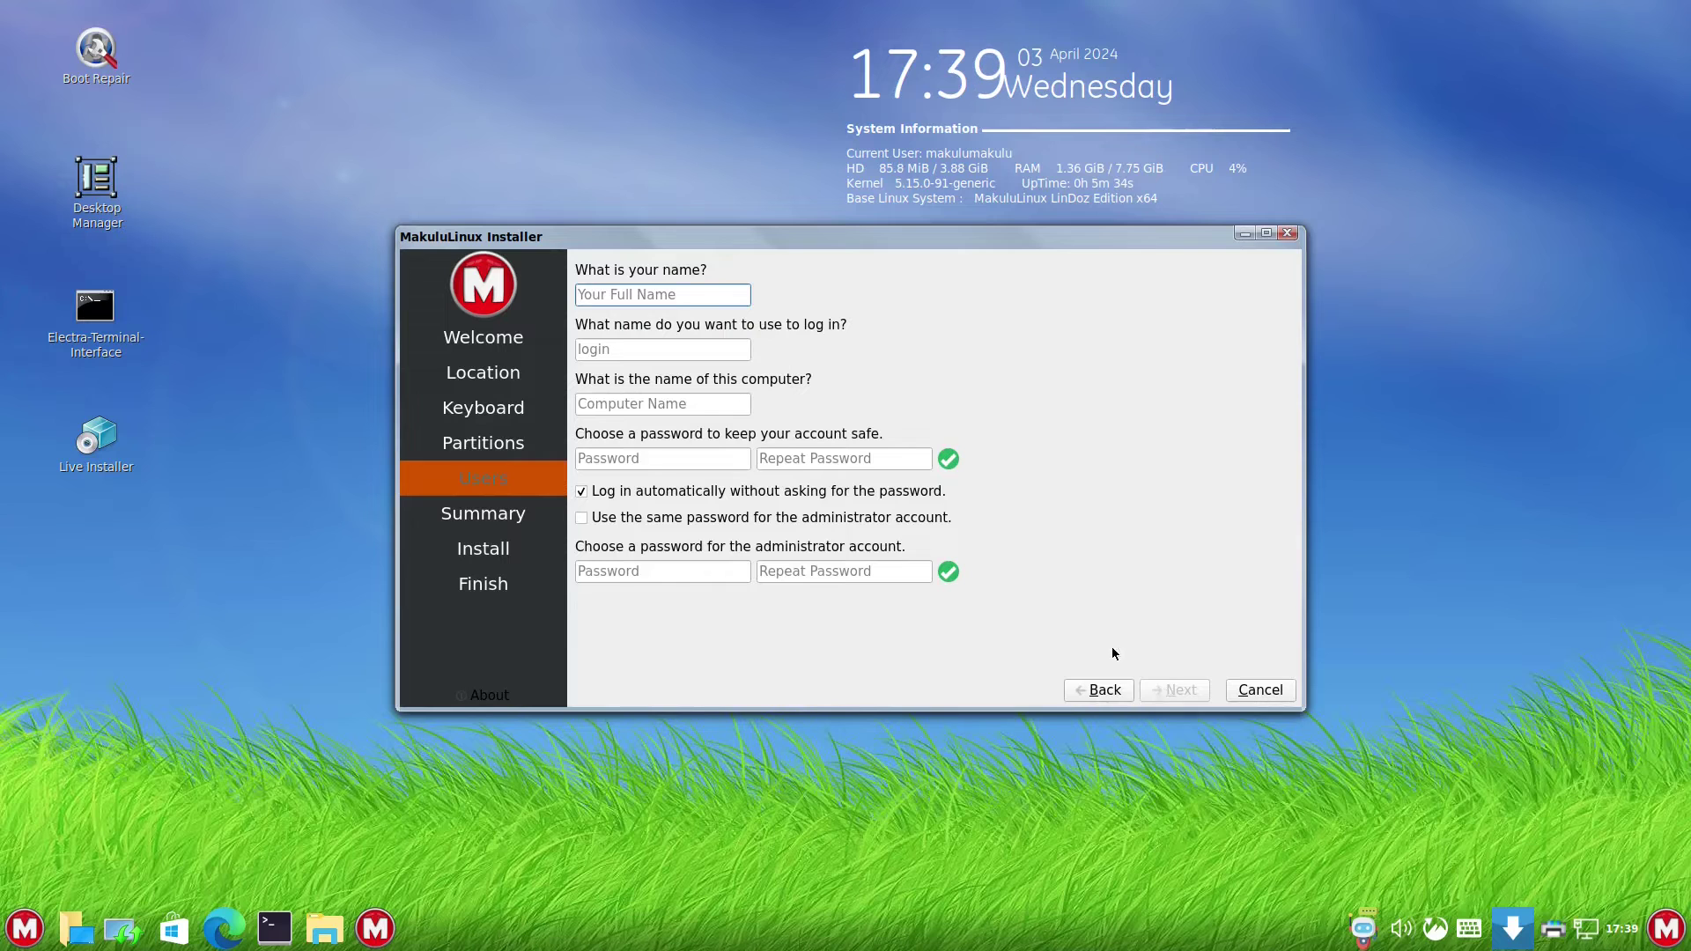
pyautogui.write('gary')
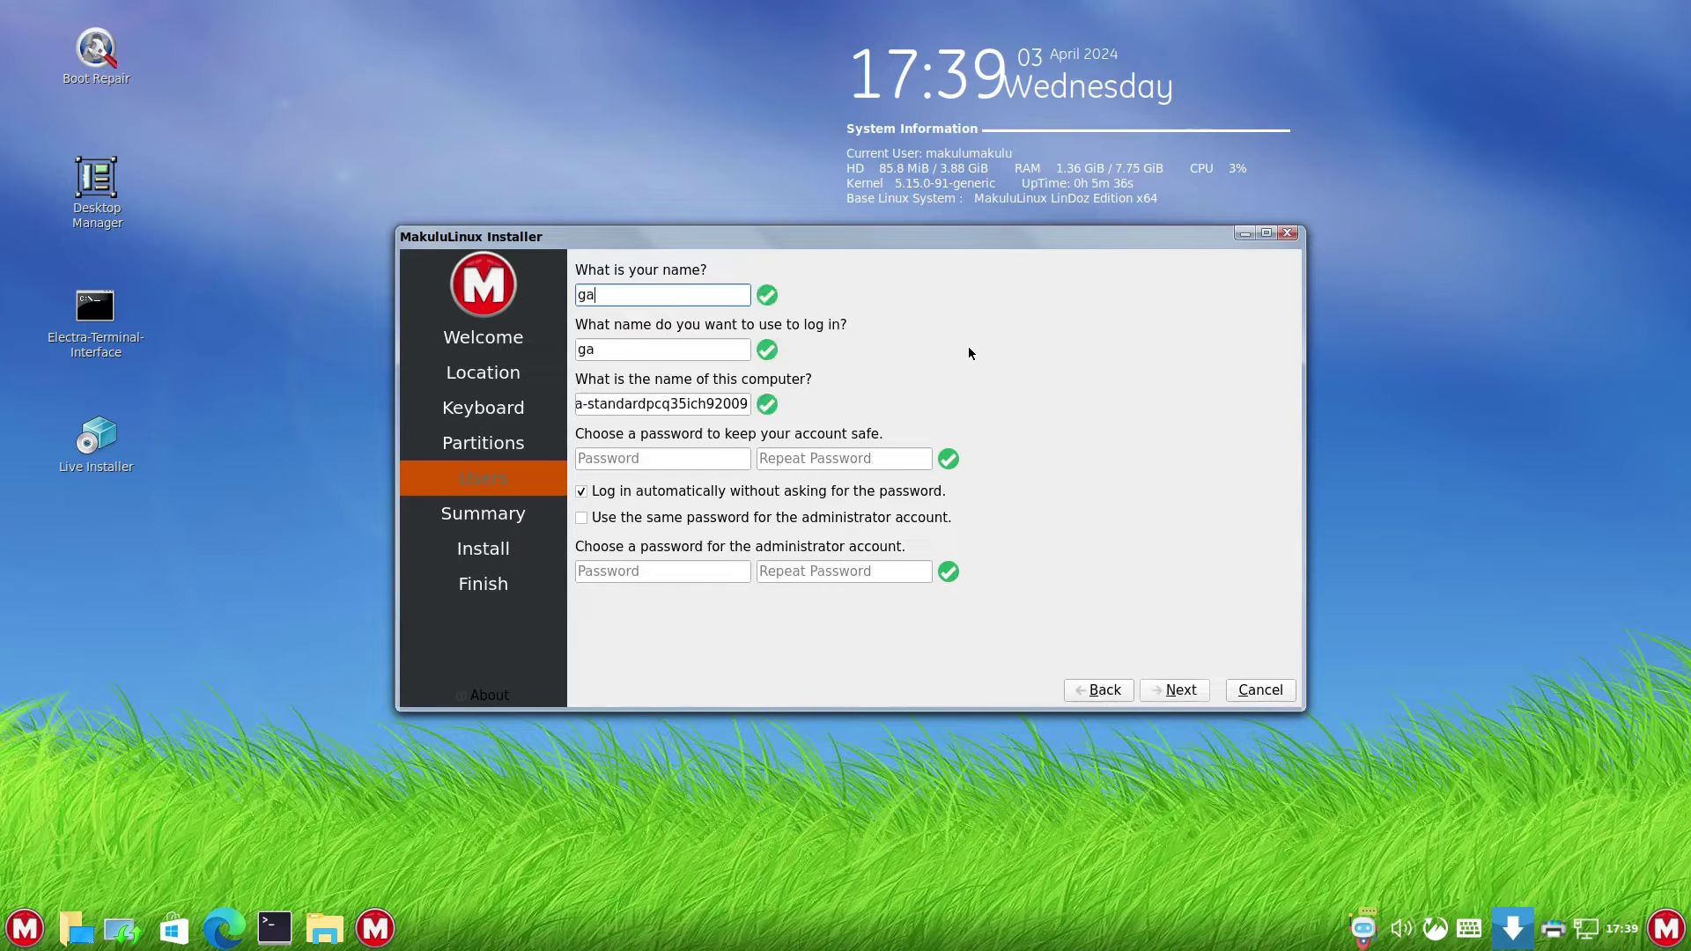
pyautogui.tripleClick(712, 402)
pyautogui.press('Tab')
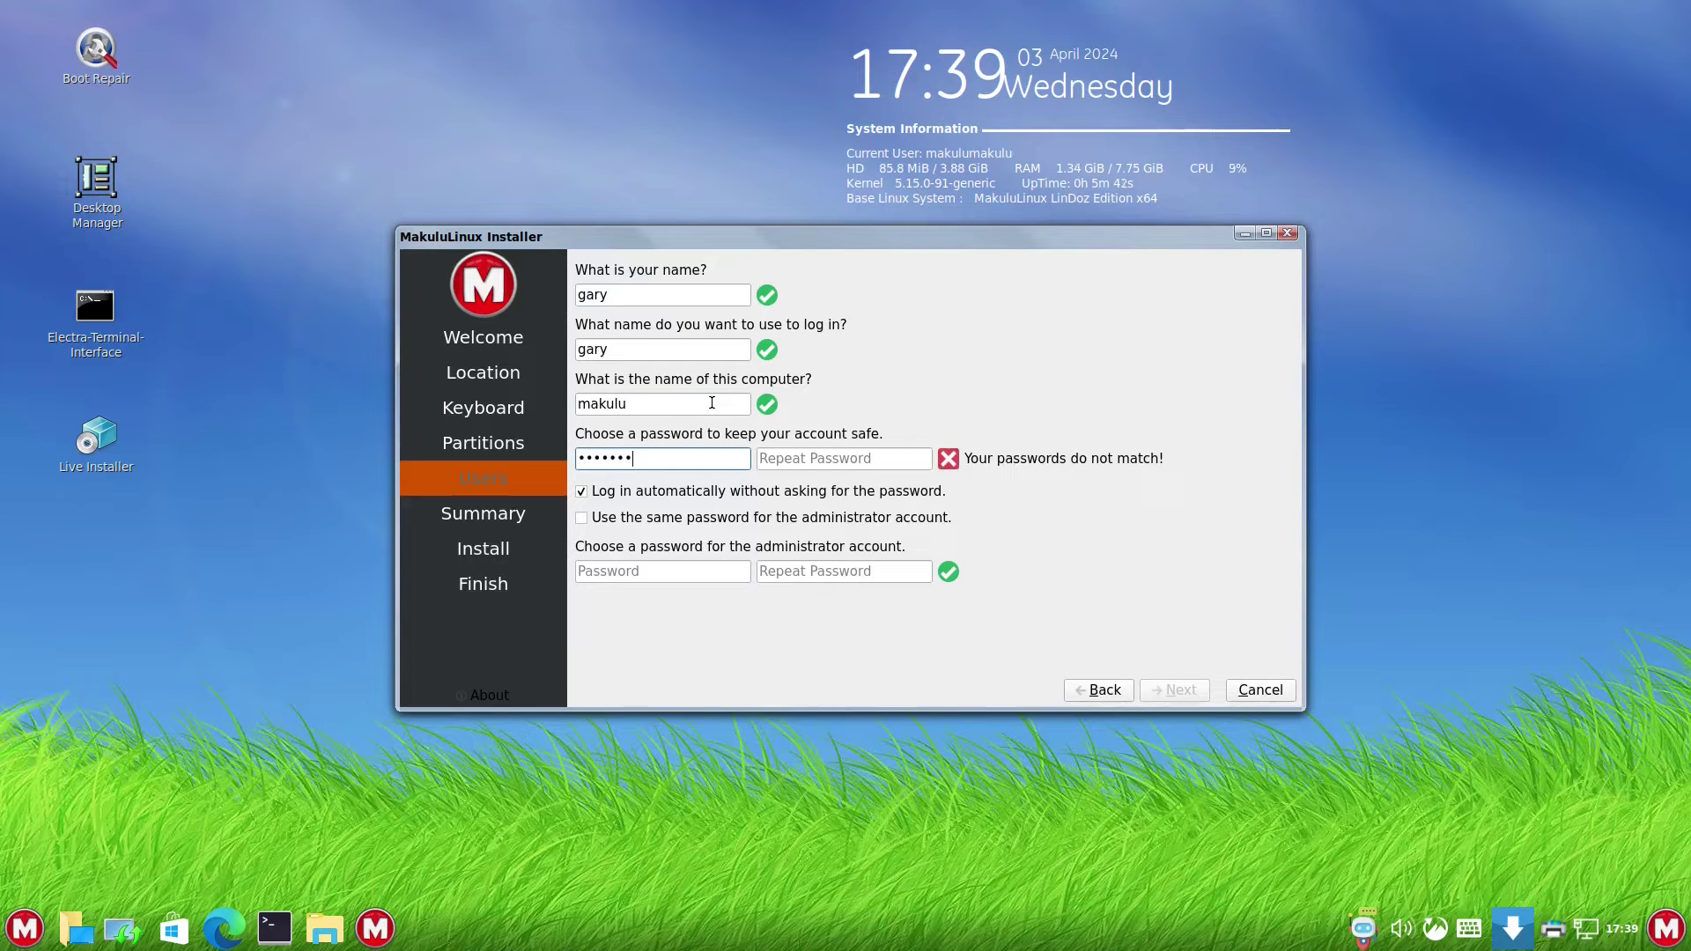
pyautogui.press('Tab')
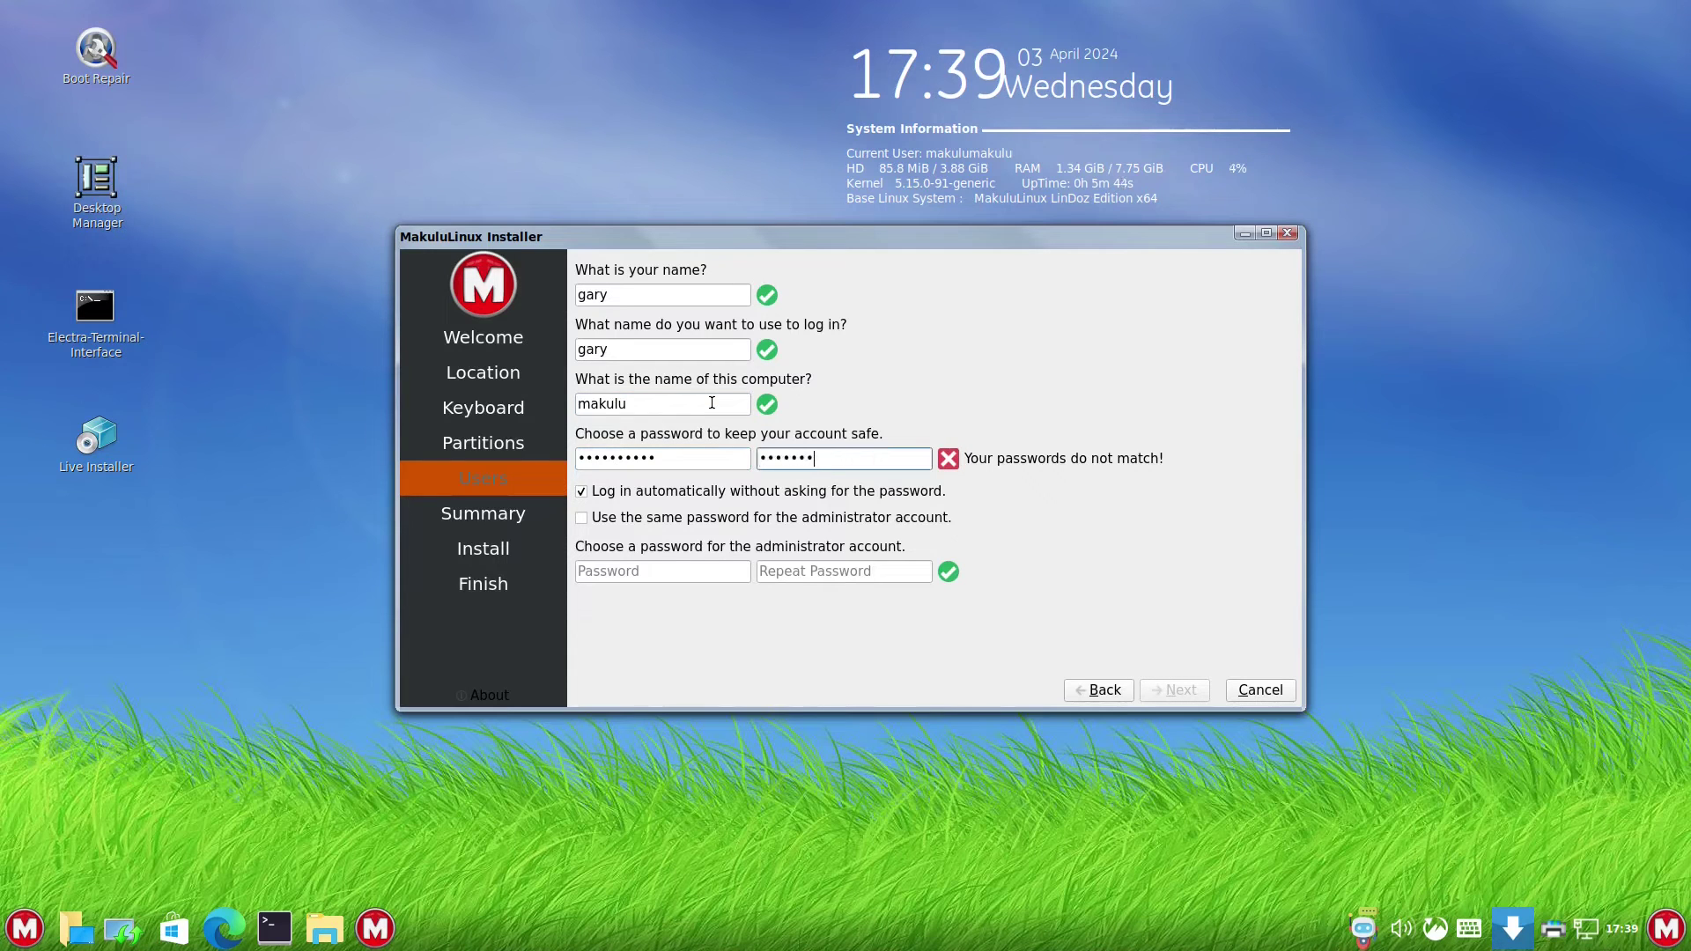
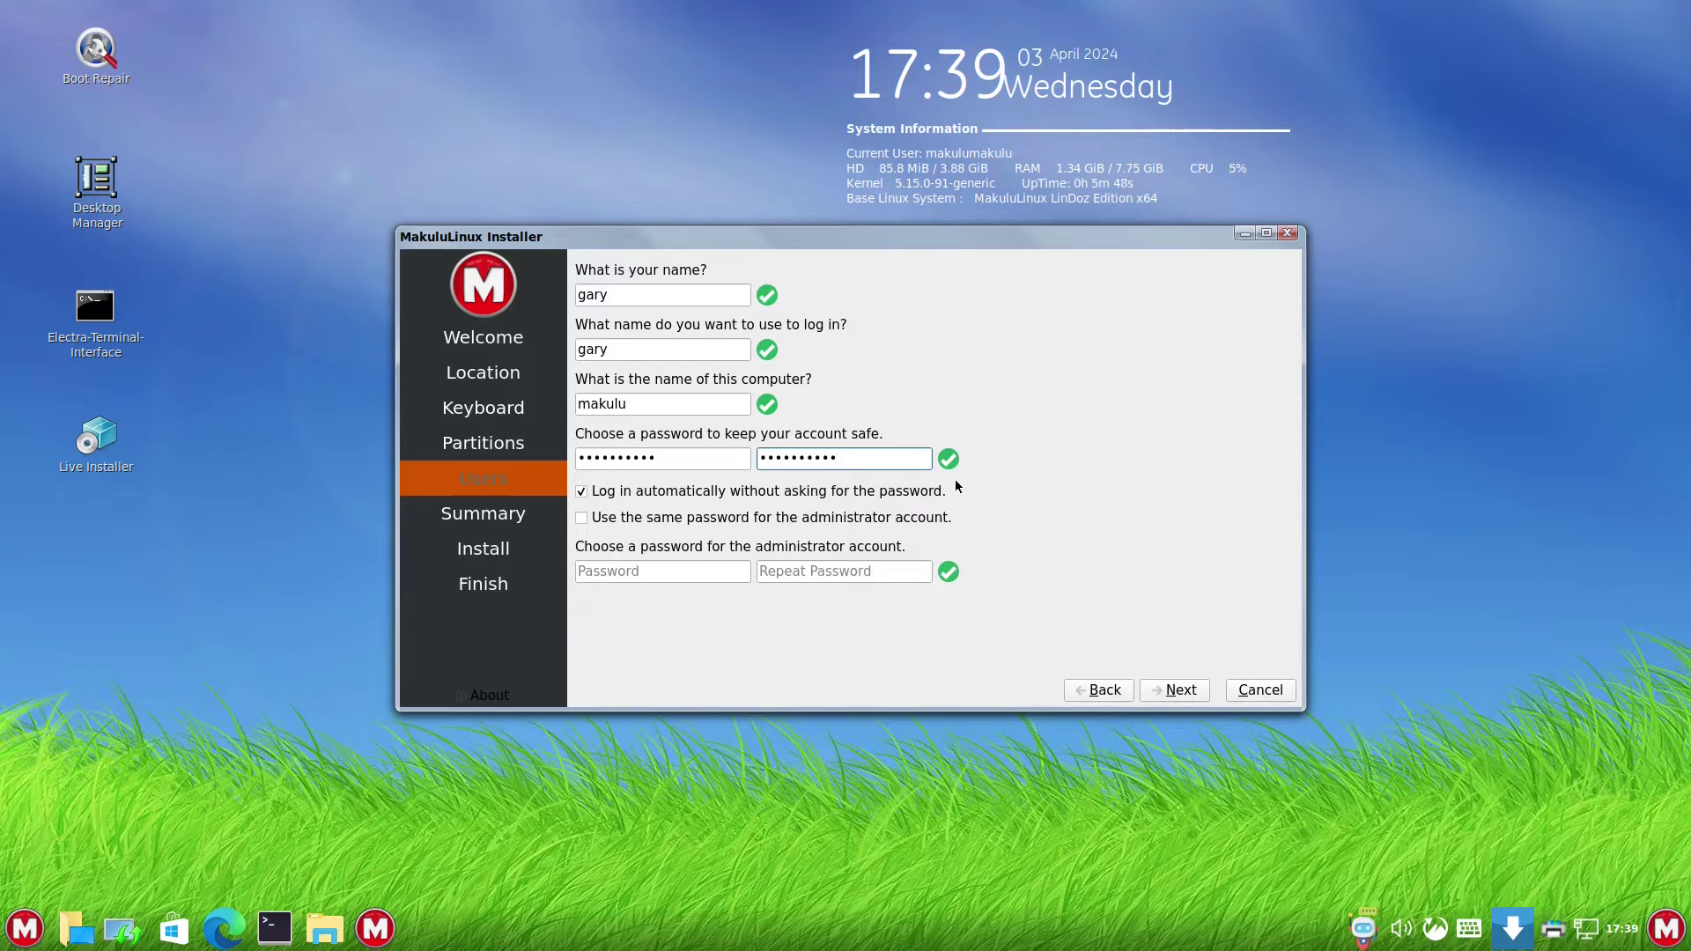
# - Turn off auto-login, reuse the password for administrator, and proceed to the Summary
pyautogui.click(583, 492)
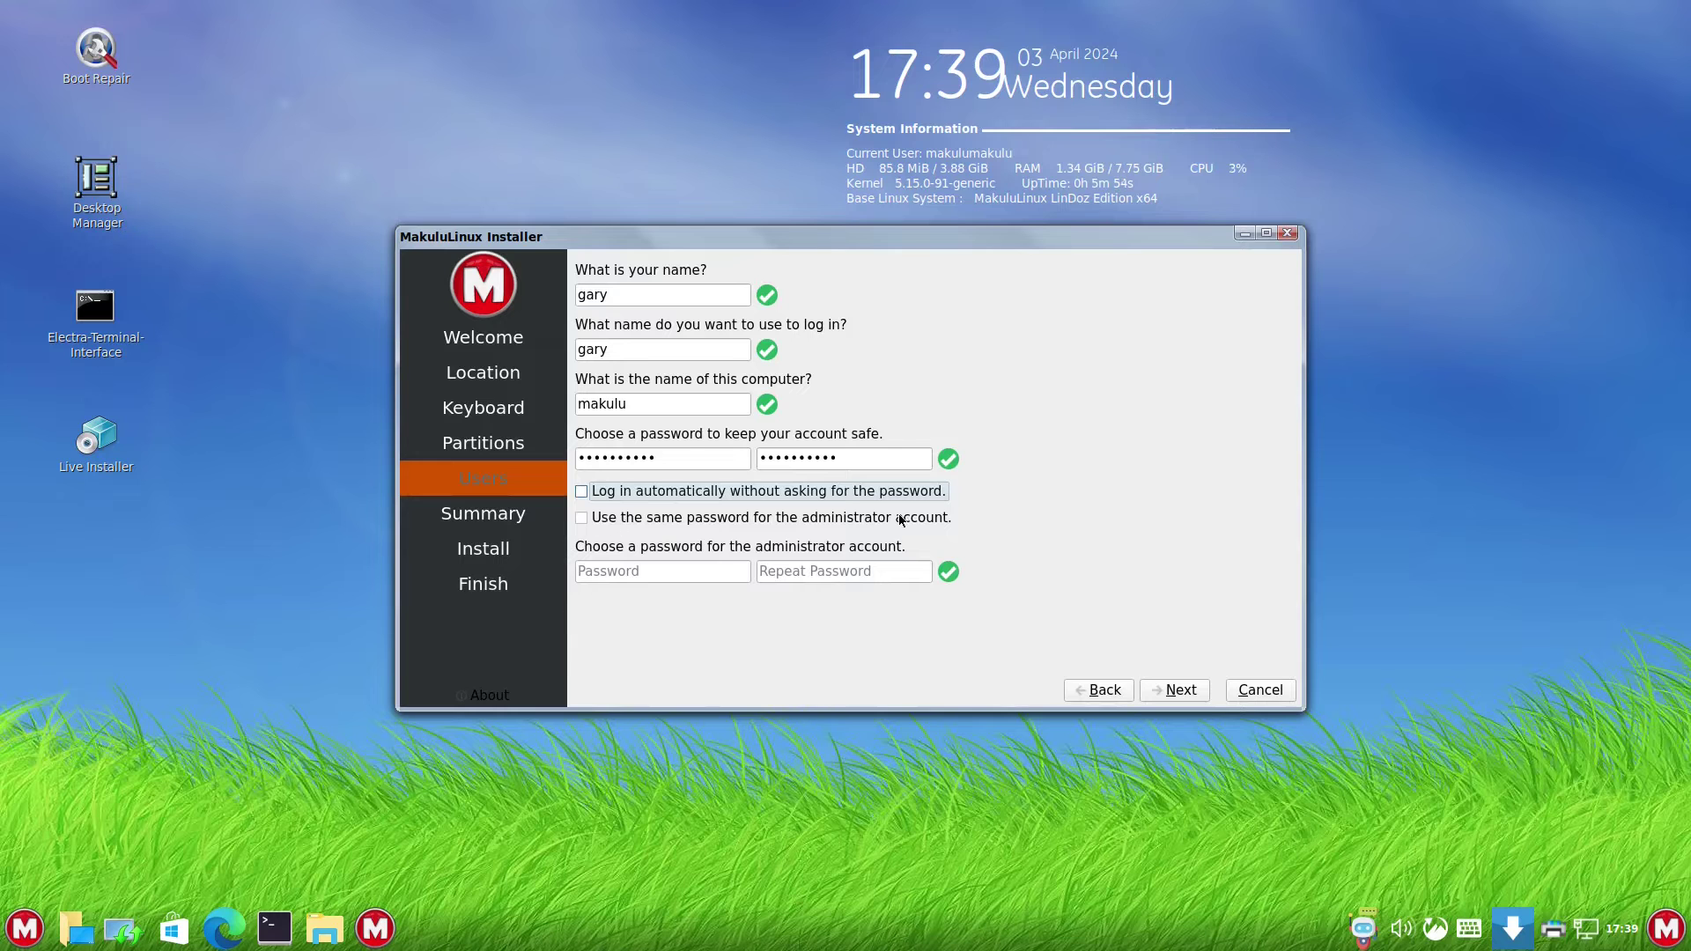
pyautogui.click(582, 520)
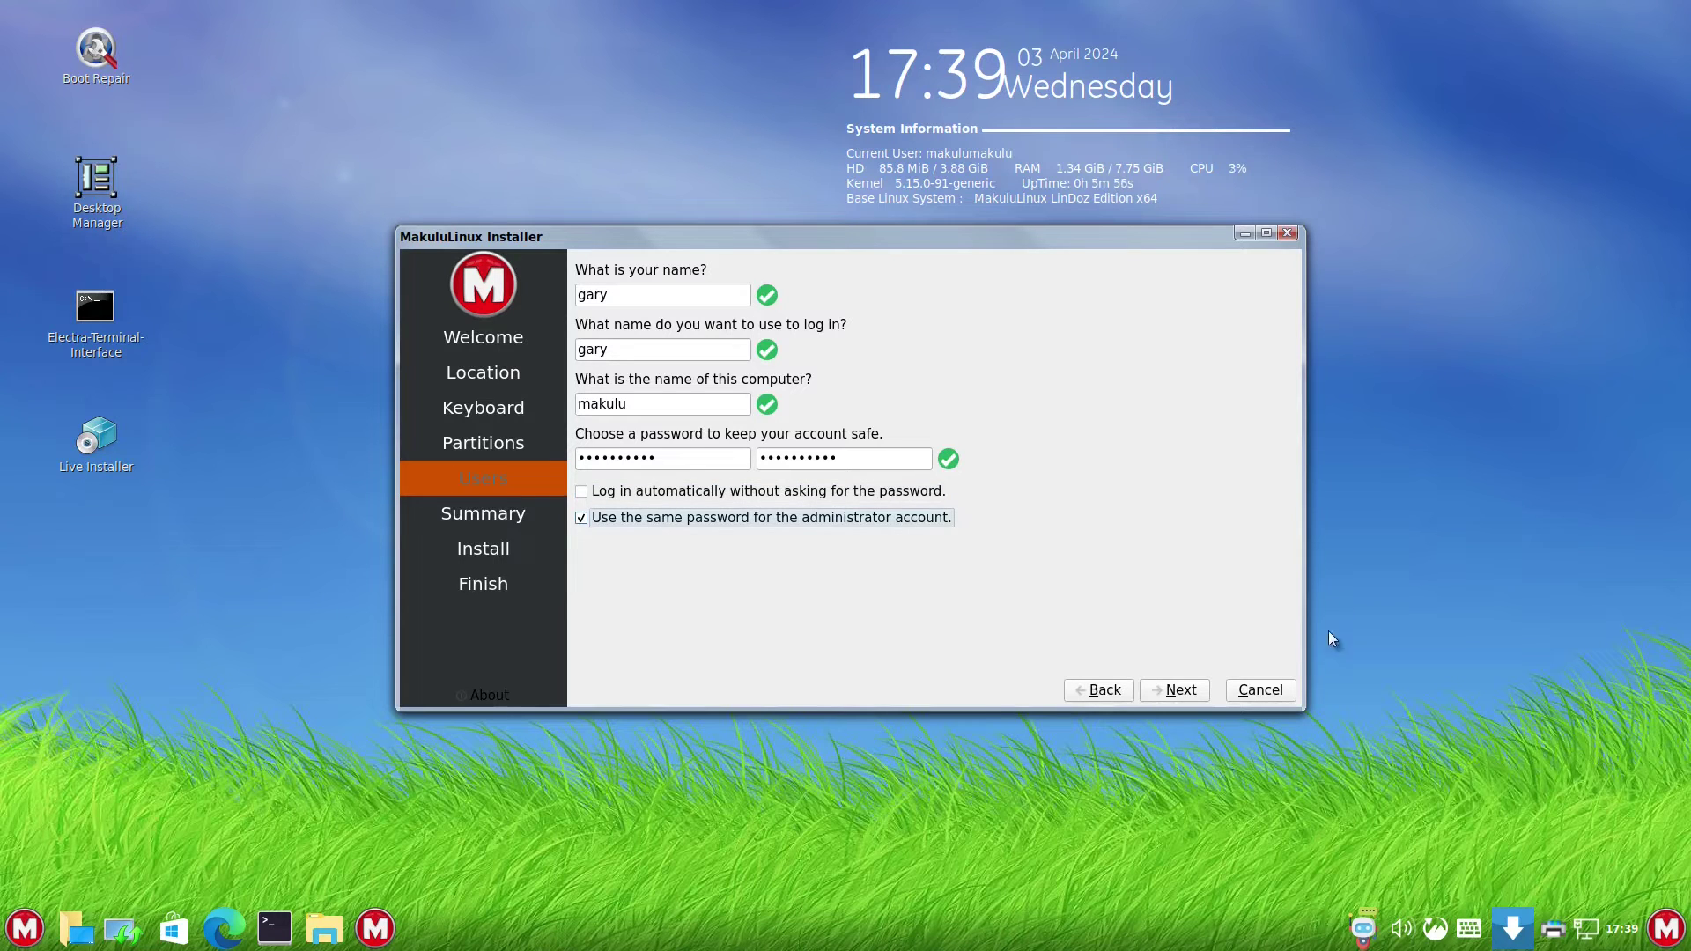
pyautogui.click(1183, 692)
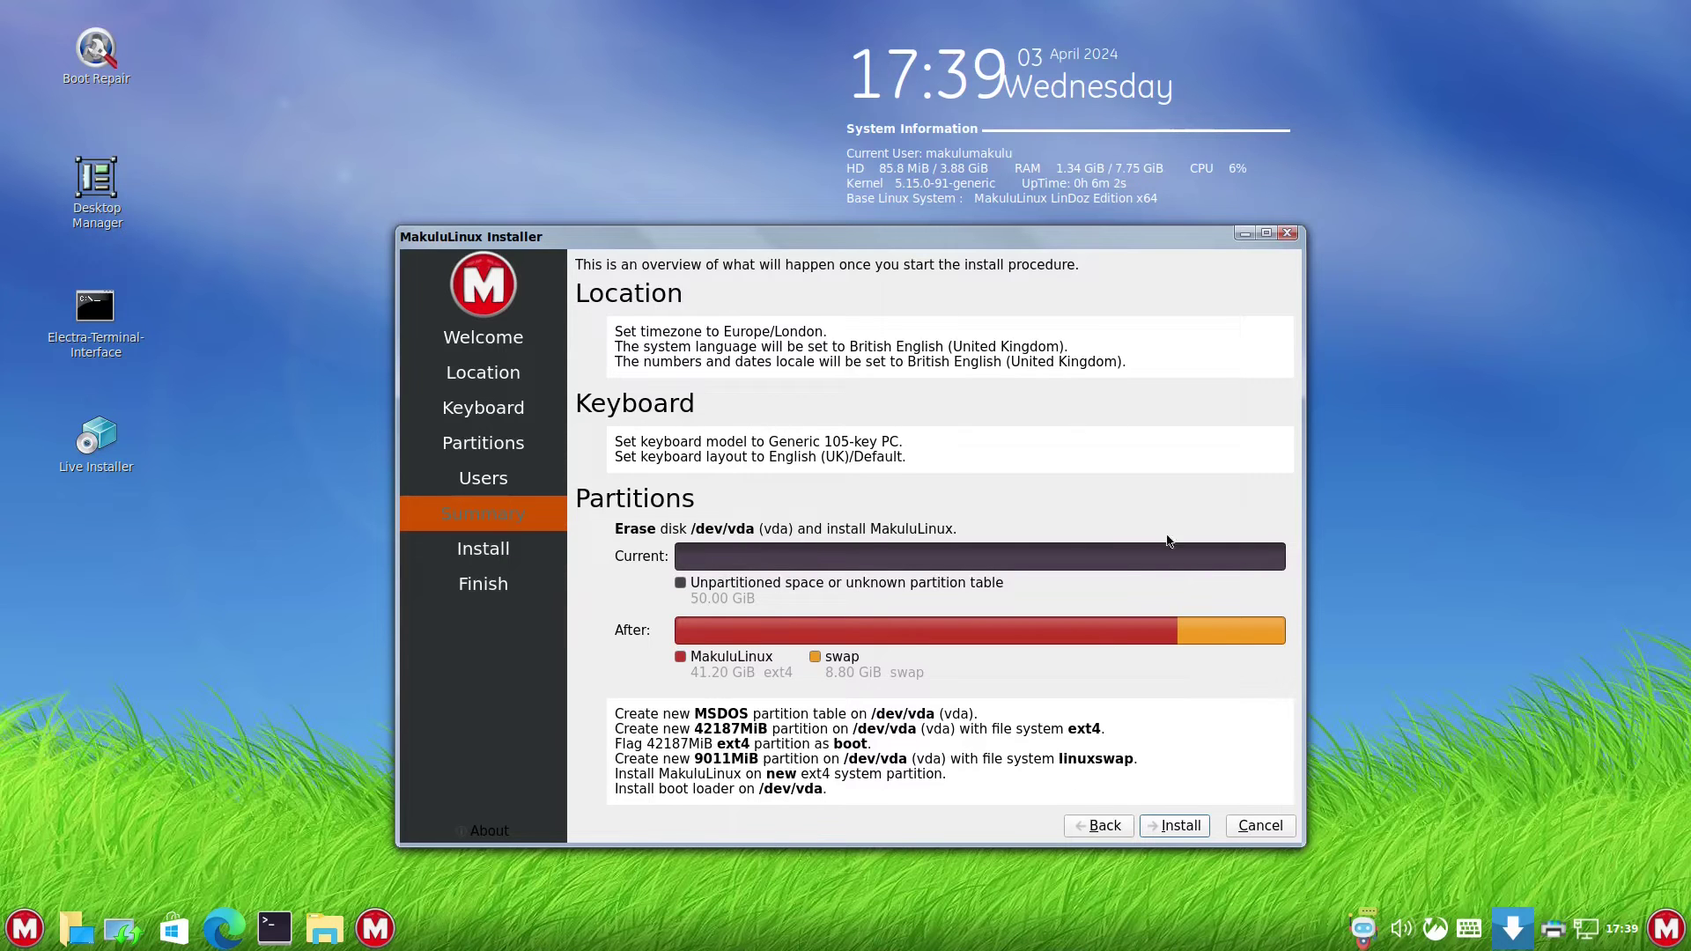
# - Install MakuluLinux to the disk and restart the VM when finished
pyautogui.click(1183, 833)
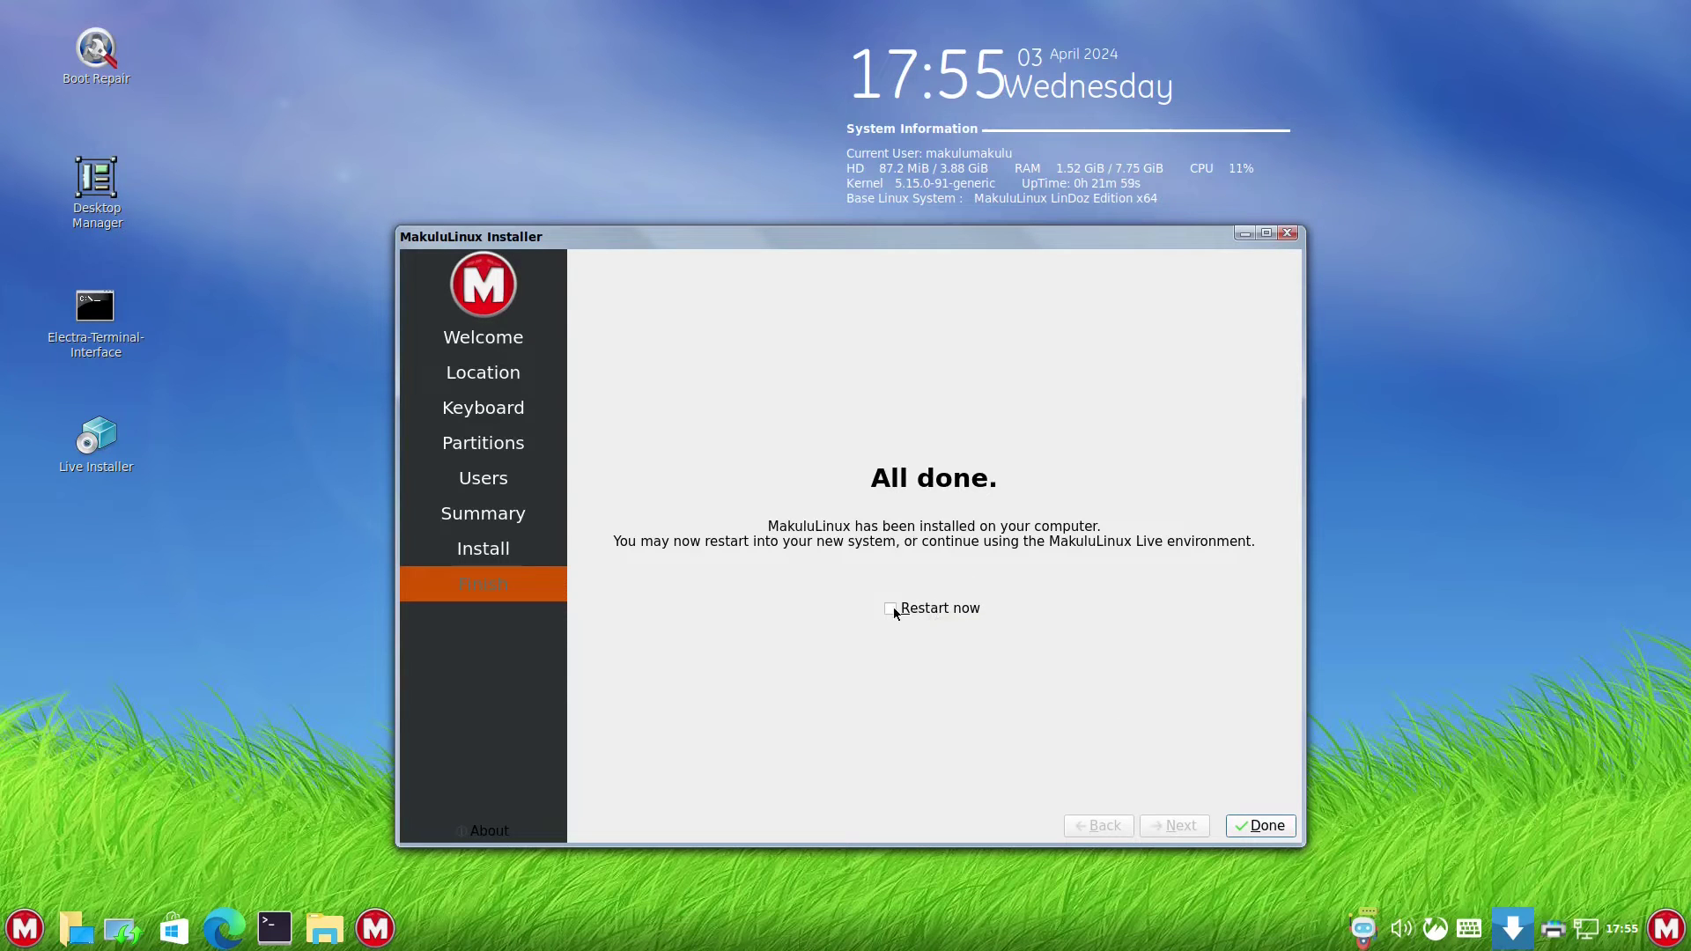
pyautogui.click(894, 610)
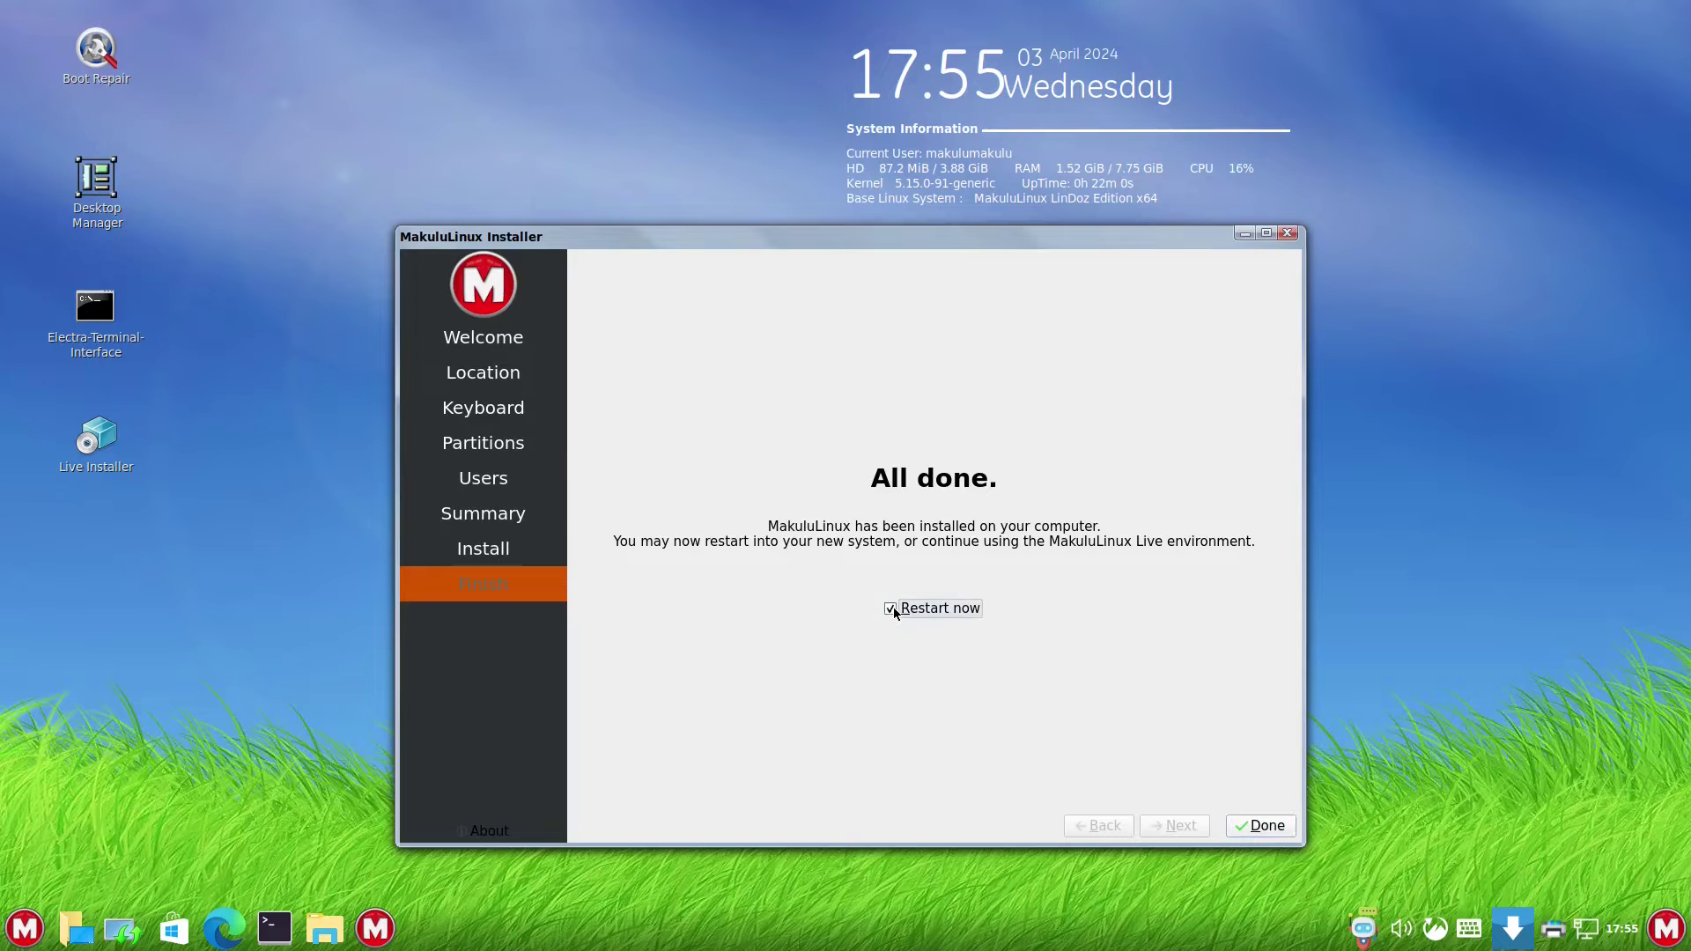
pyautogui.click(1264, 833)
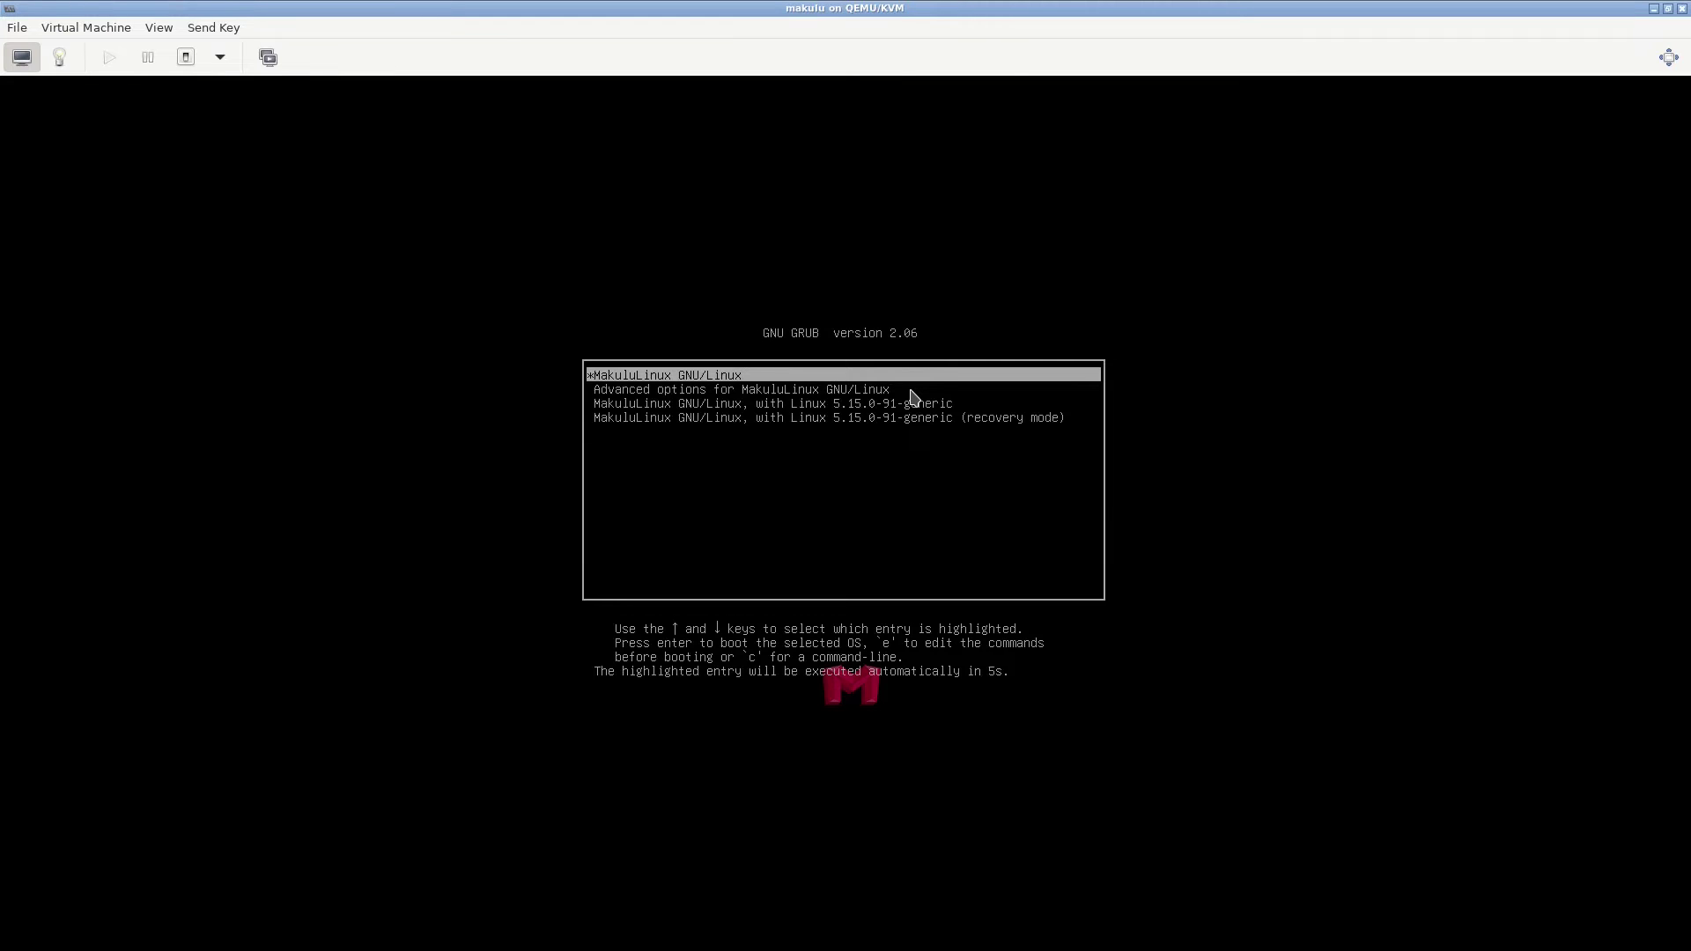
# - Boot the default MakuluLinux GRUB entry and log in with the account password
pyautogui.press('Return')
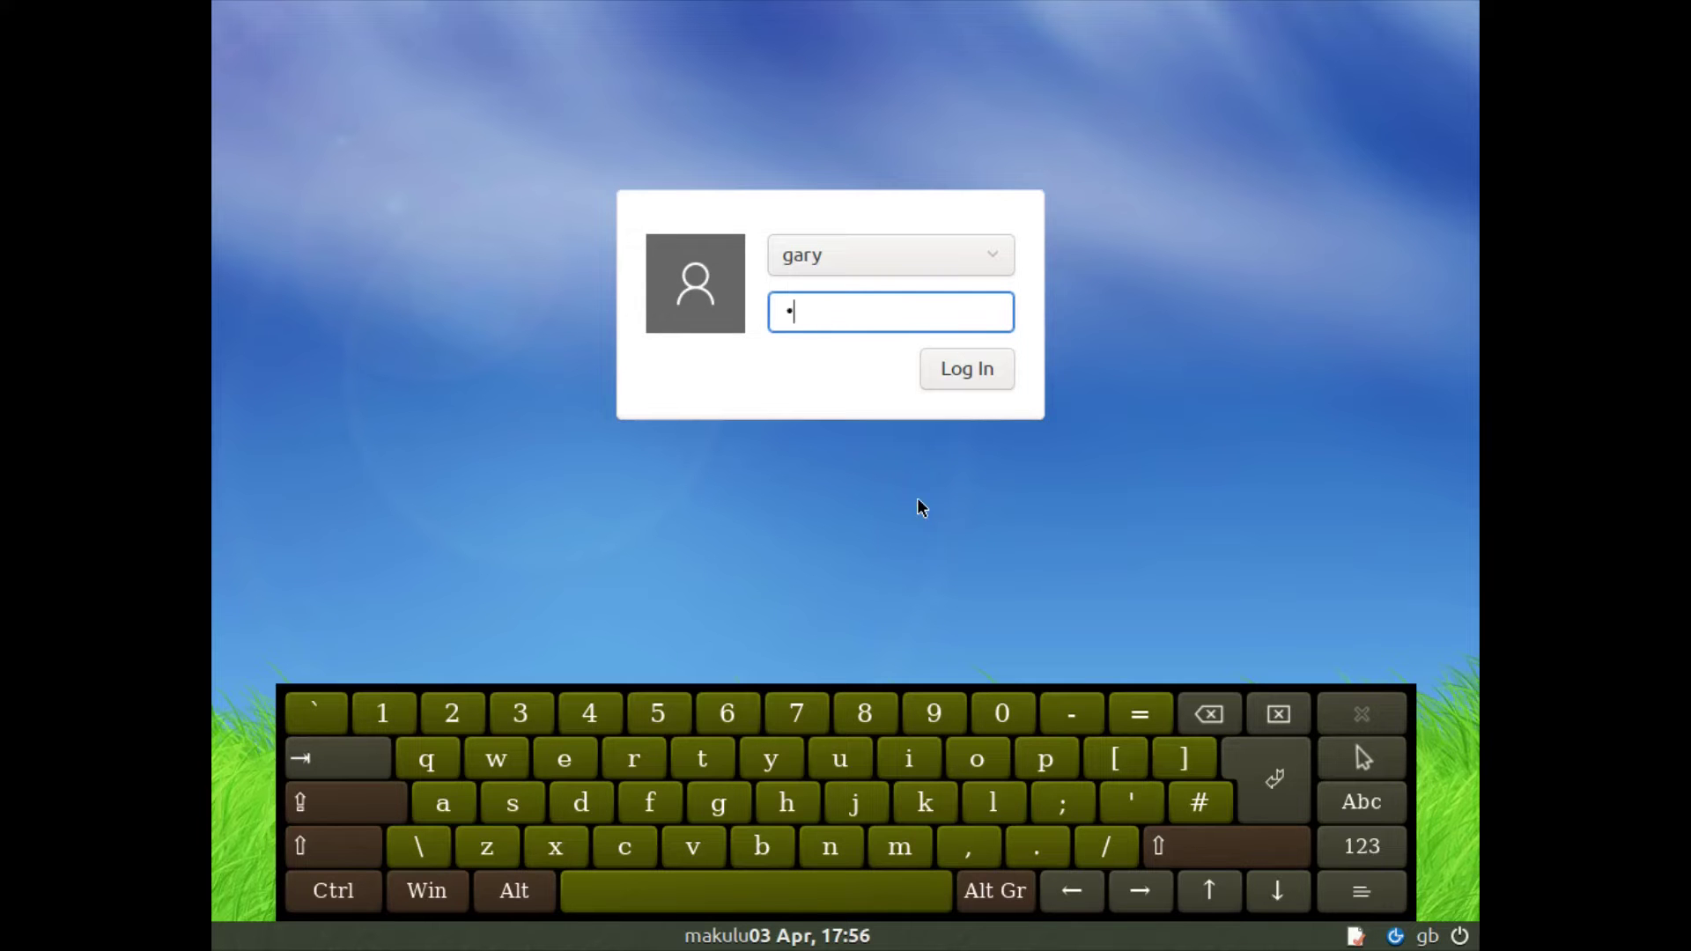
pyautogui.write('•••••••••')
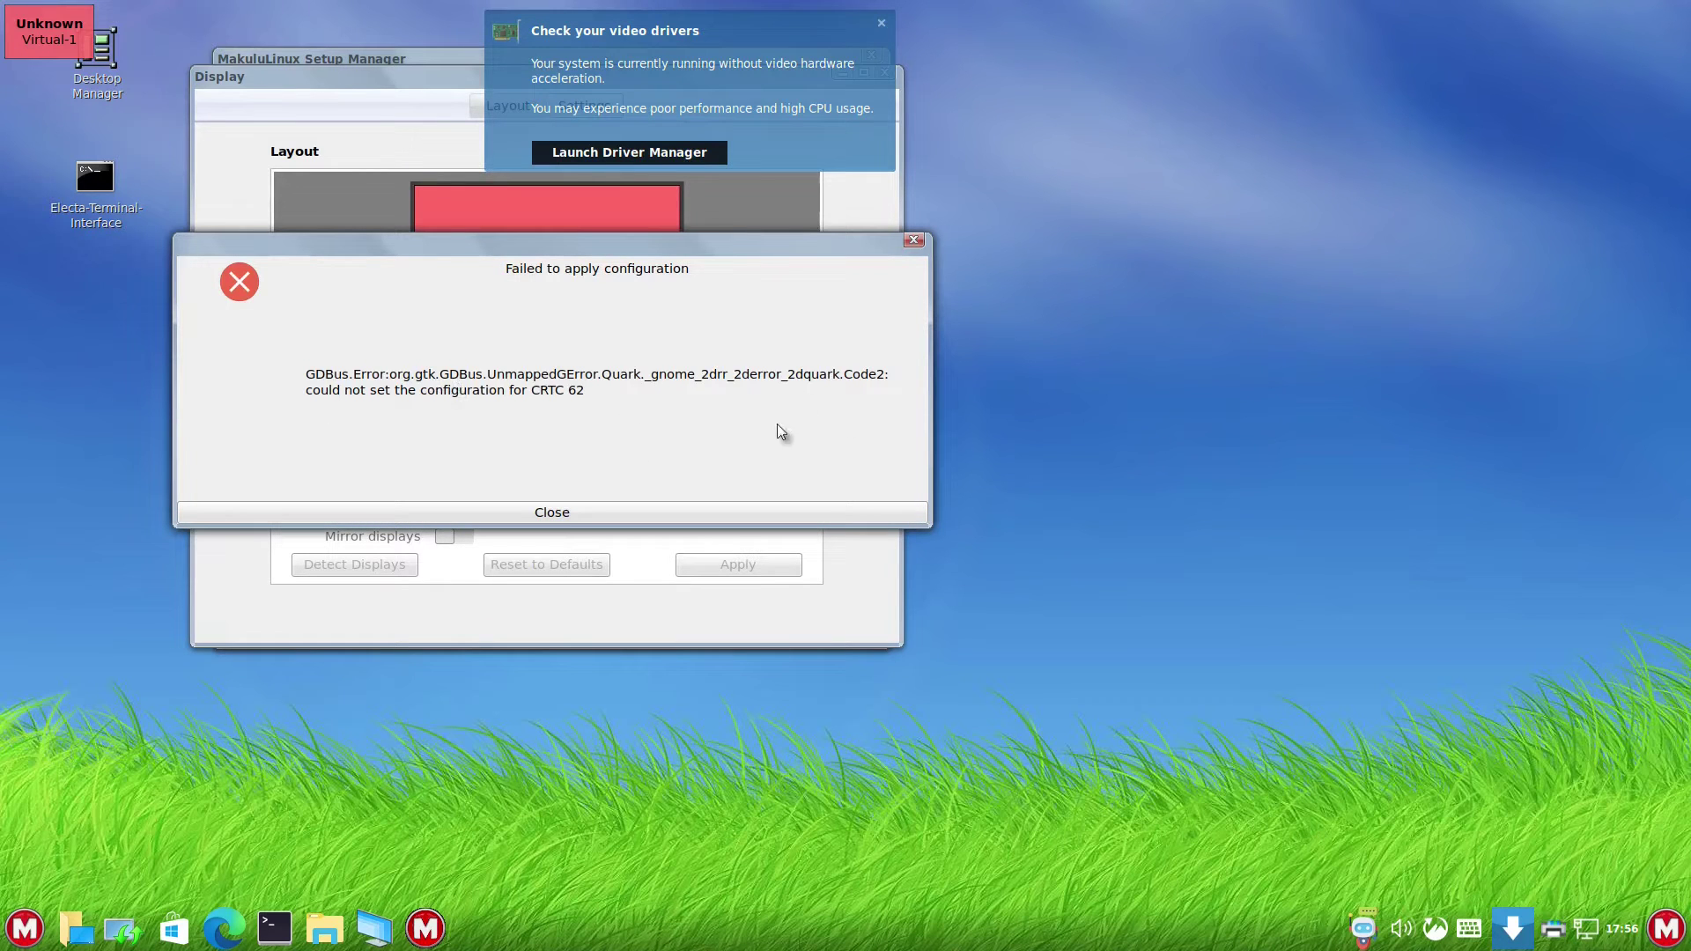
# - Dismiss the display error and video driver notice, then reposition and close the Setup Manager
pyautogui.click(669, 512)
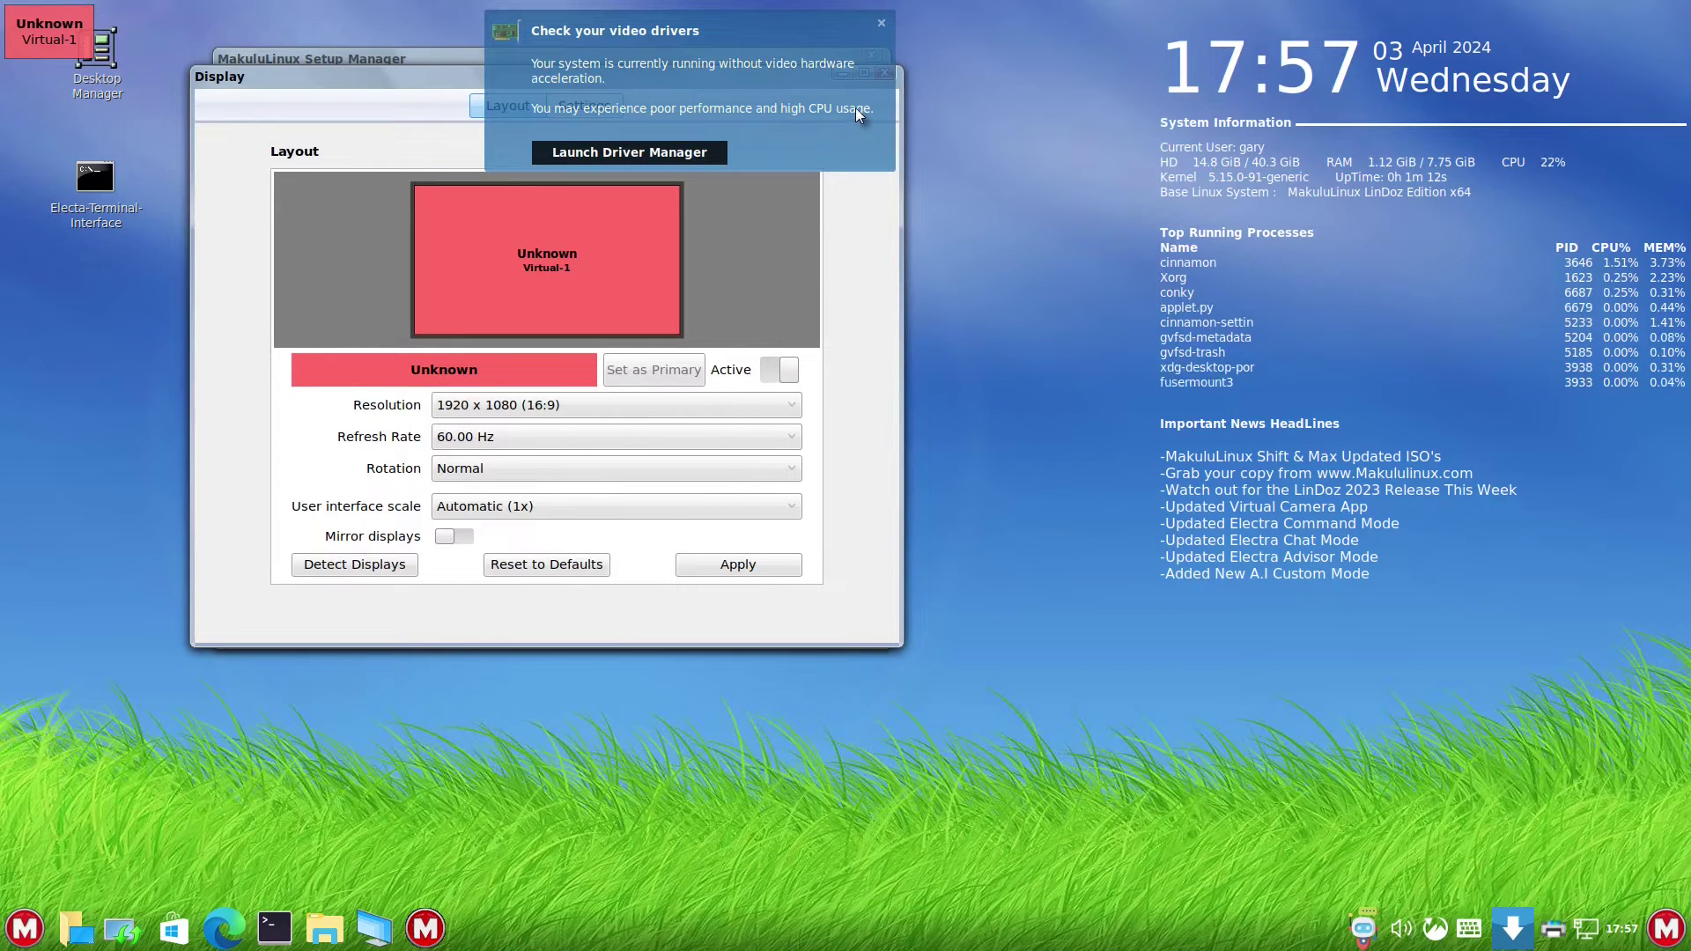
pyautogui.click(881, 23)
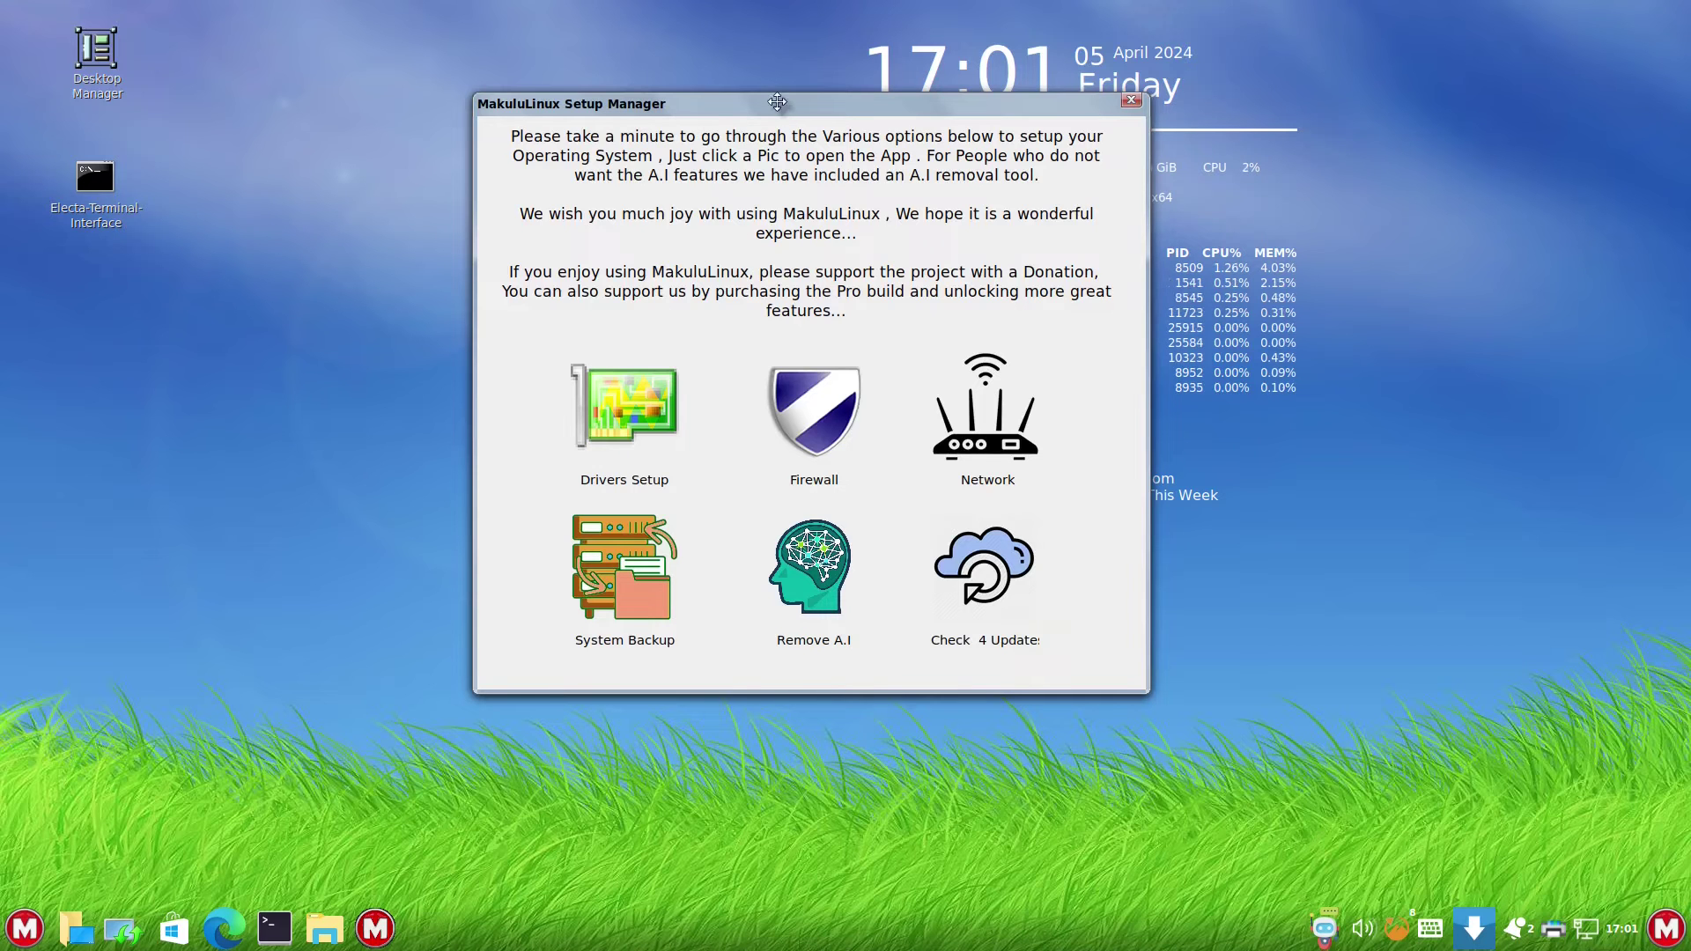
pyautogui.moveTo(777, 102); pyautogui.dragTo(653, 171)
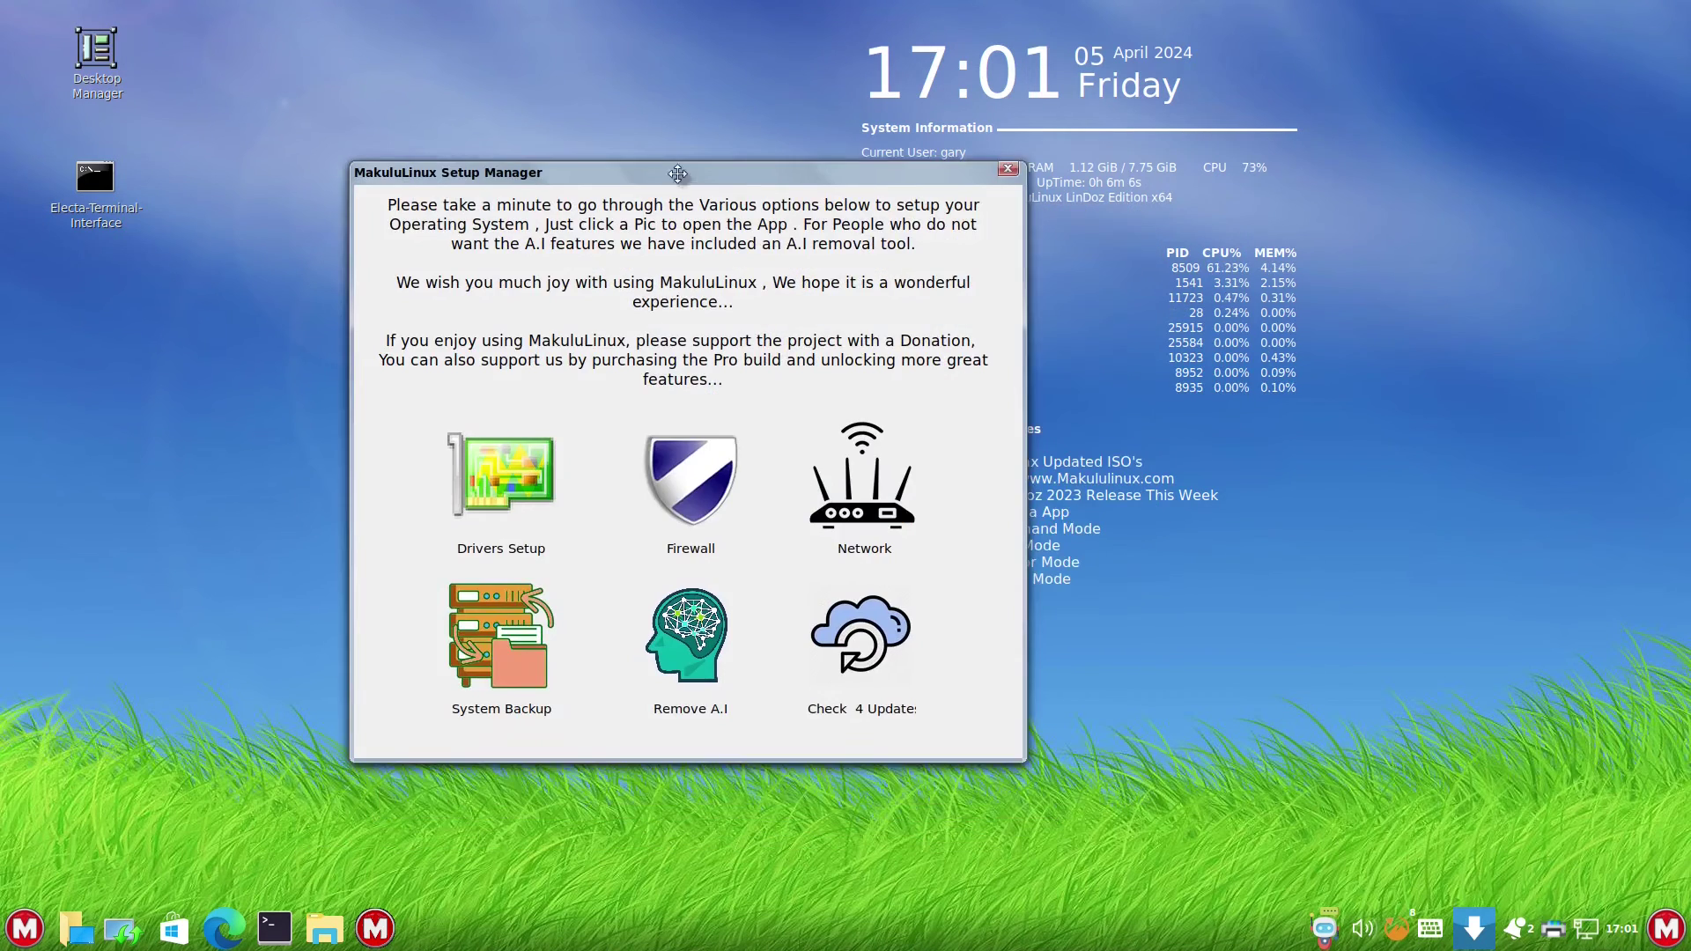
pyautogui.moveTo(735, 182)
pyautogui.mouseDown()
pyautogui.moveTo(802, 192)
pyautogui.moveTo(646, 173)
pyautogui.moveTo(838, 182)
pyautogui.moveTo(861, 215)
pyautogui.moveTo(734, 193)
pyautogui.mouseUp()
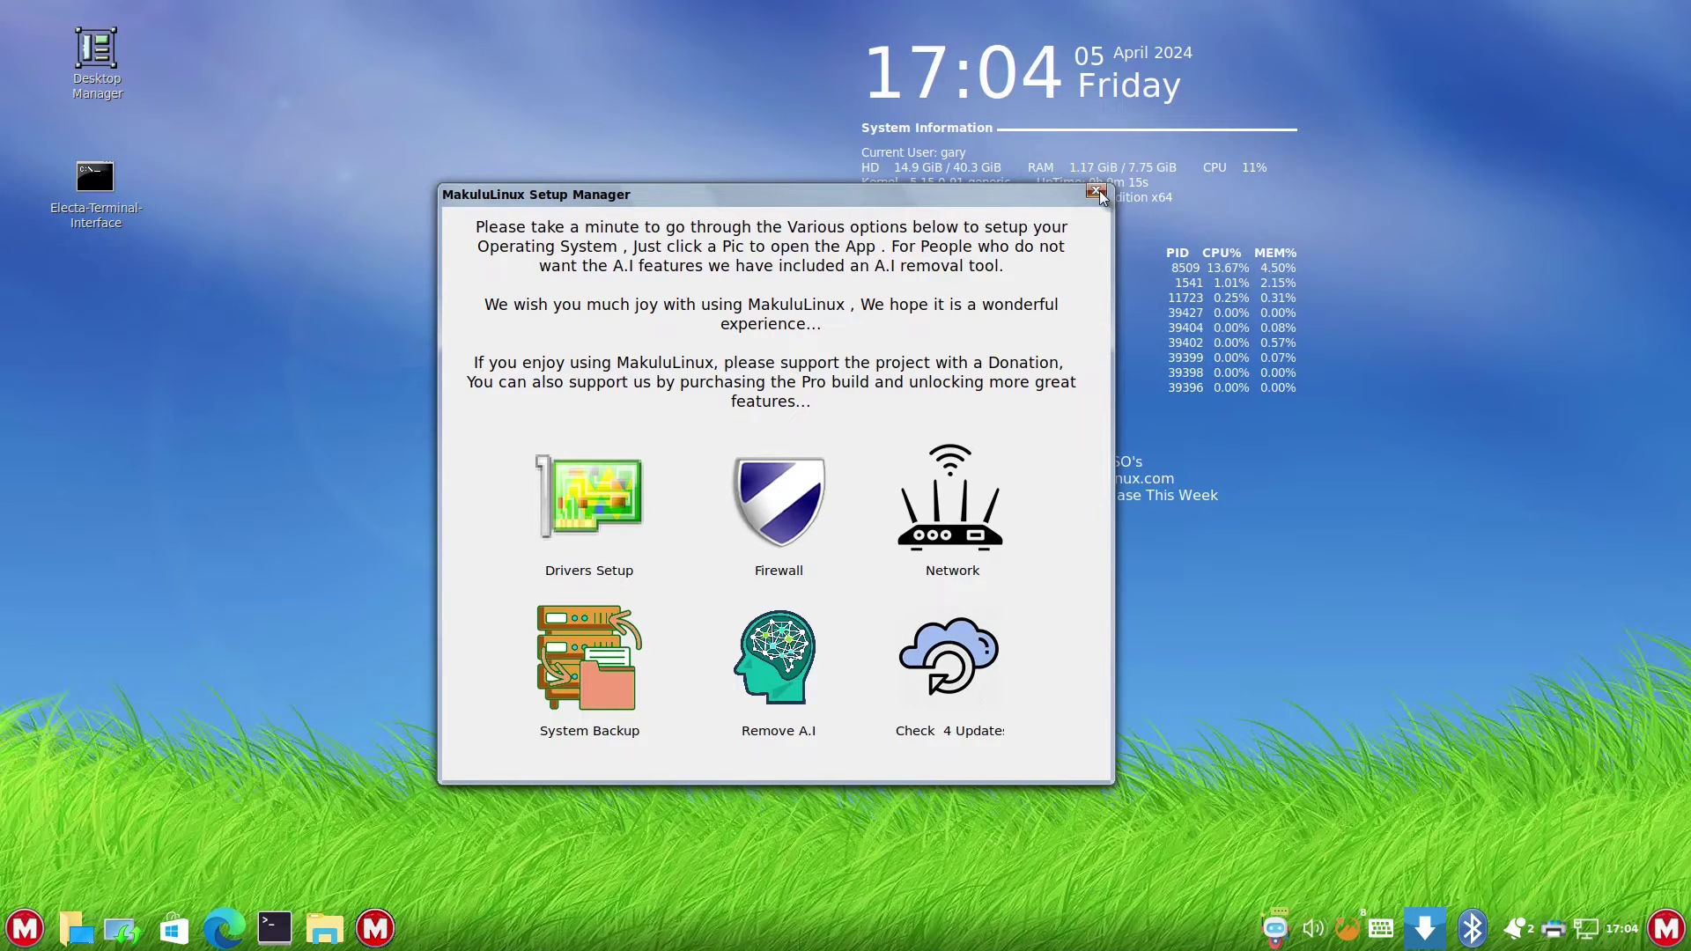
pyautogui.click(1097, 190)
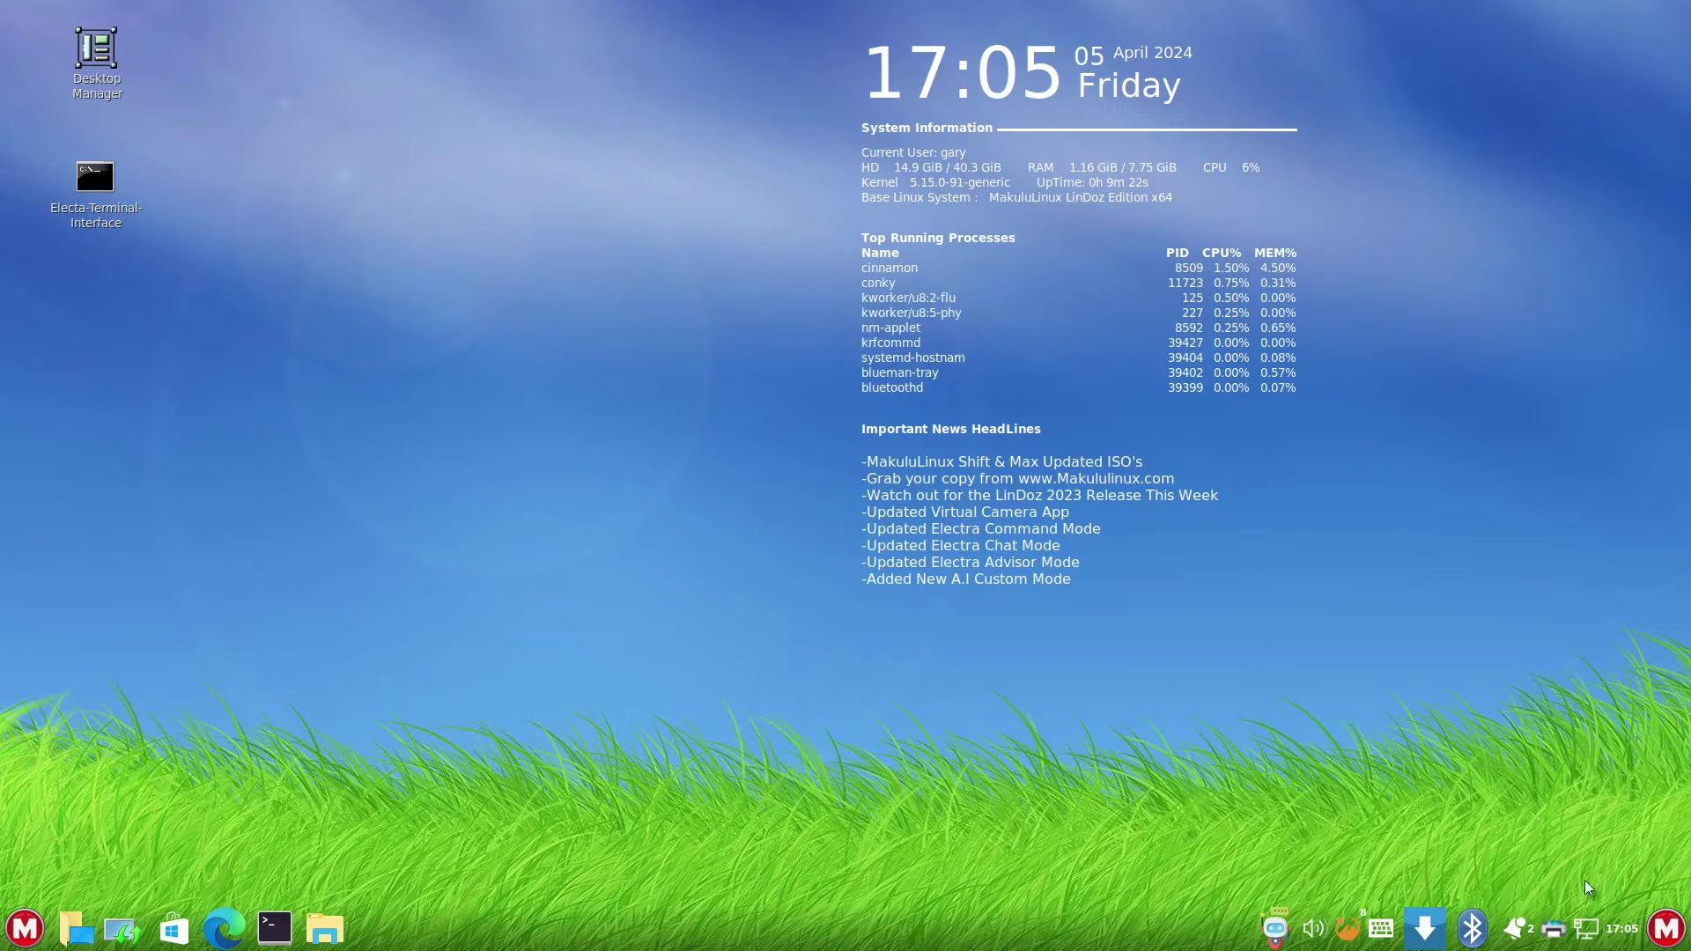
# - Join the second listed Wi-Fi network from the tray, entering its password
pyautogui.click(1588, 930)
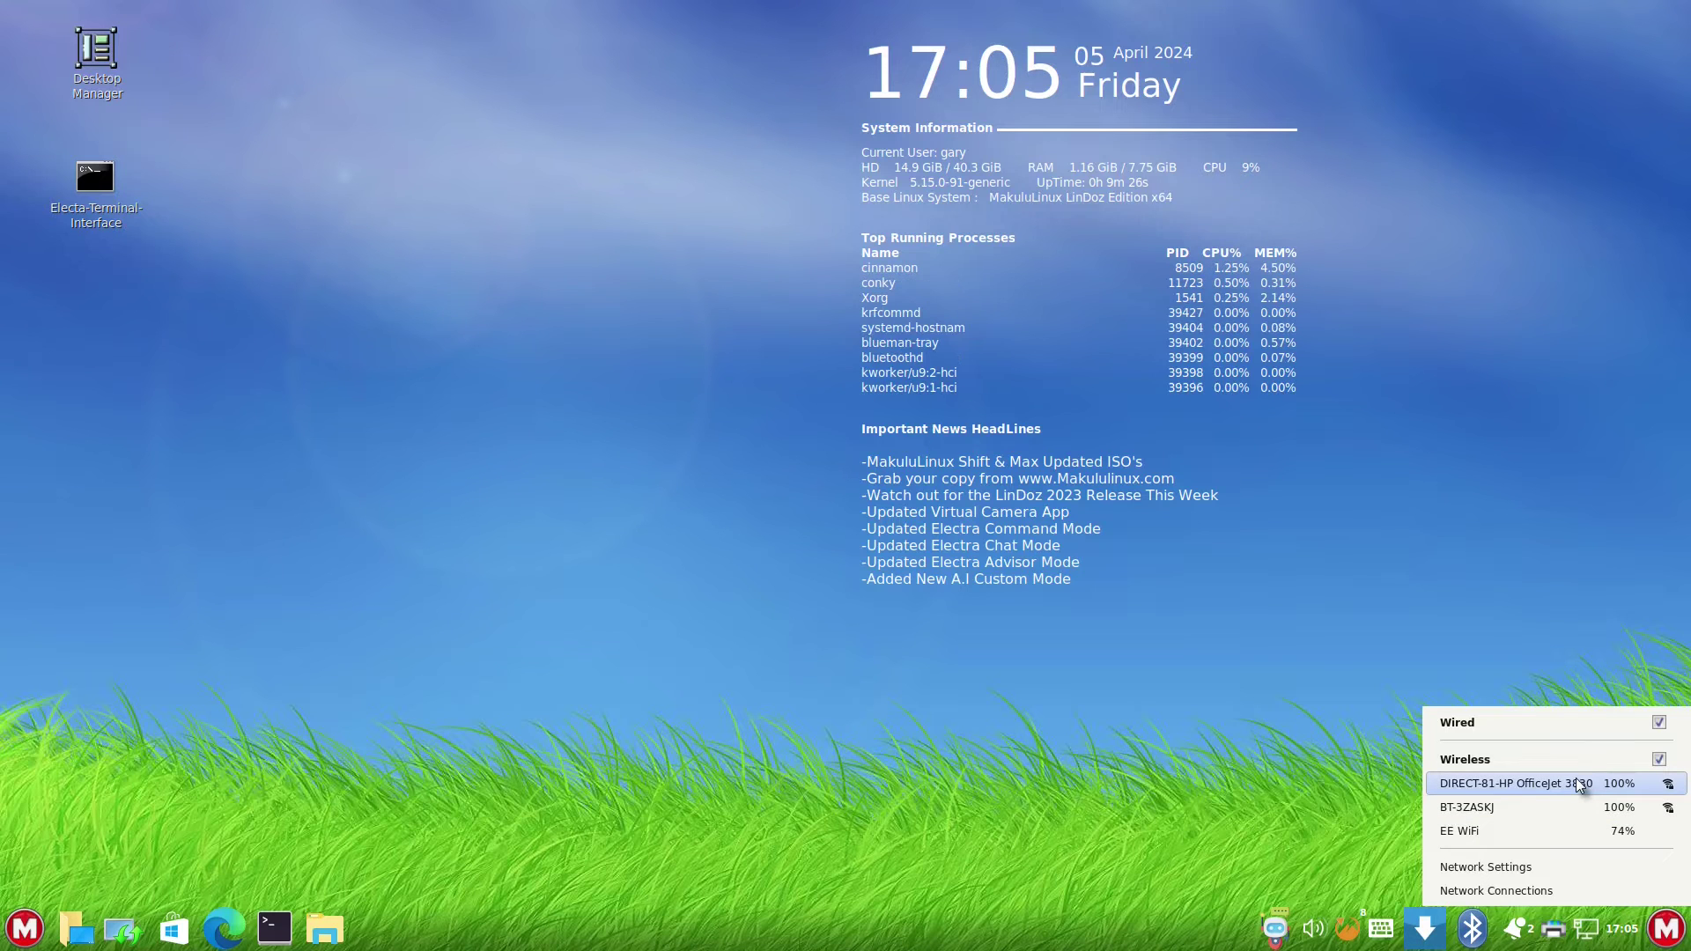
pyautogui.click(1487, 810)
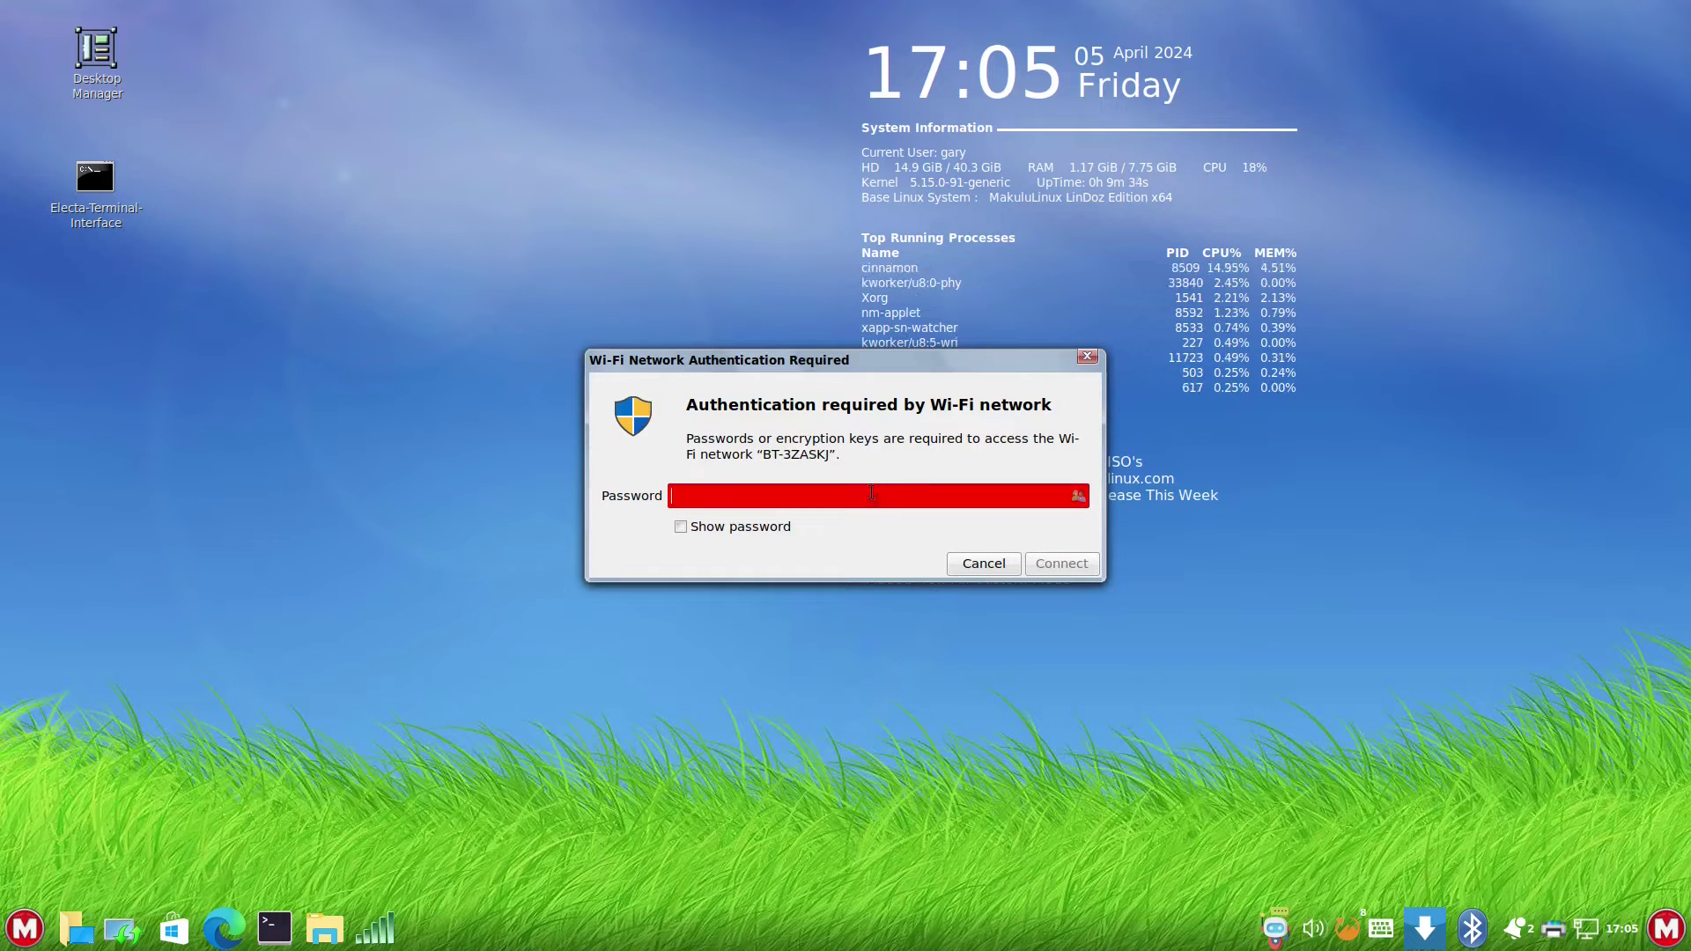
pyautogui.write('••••••••••')
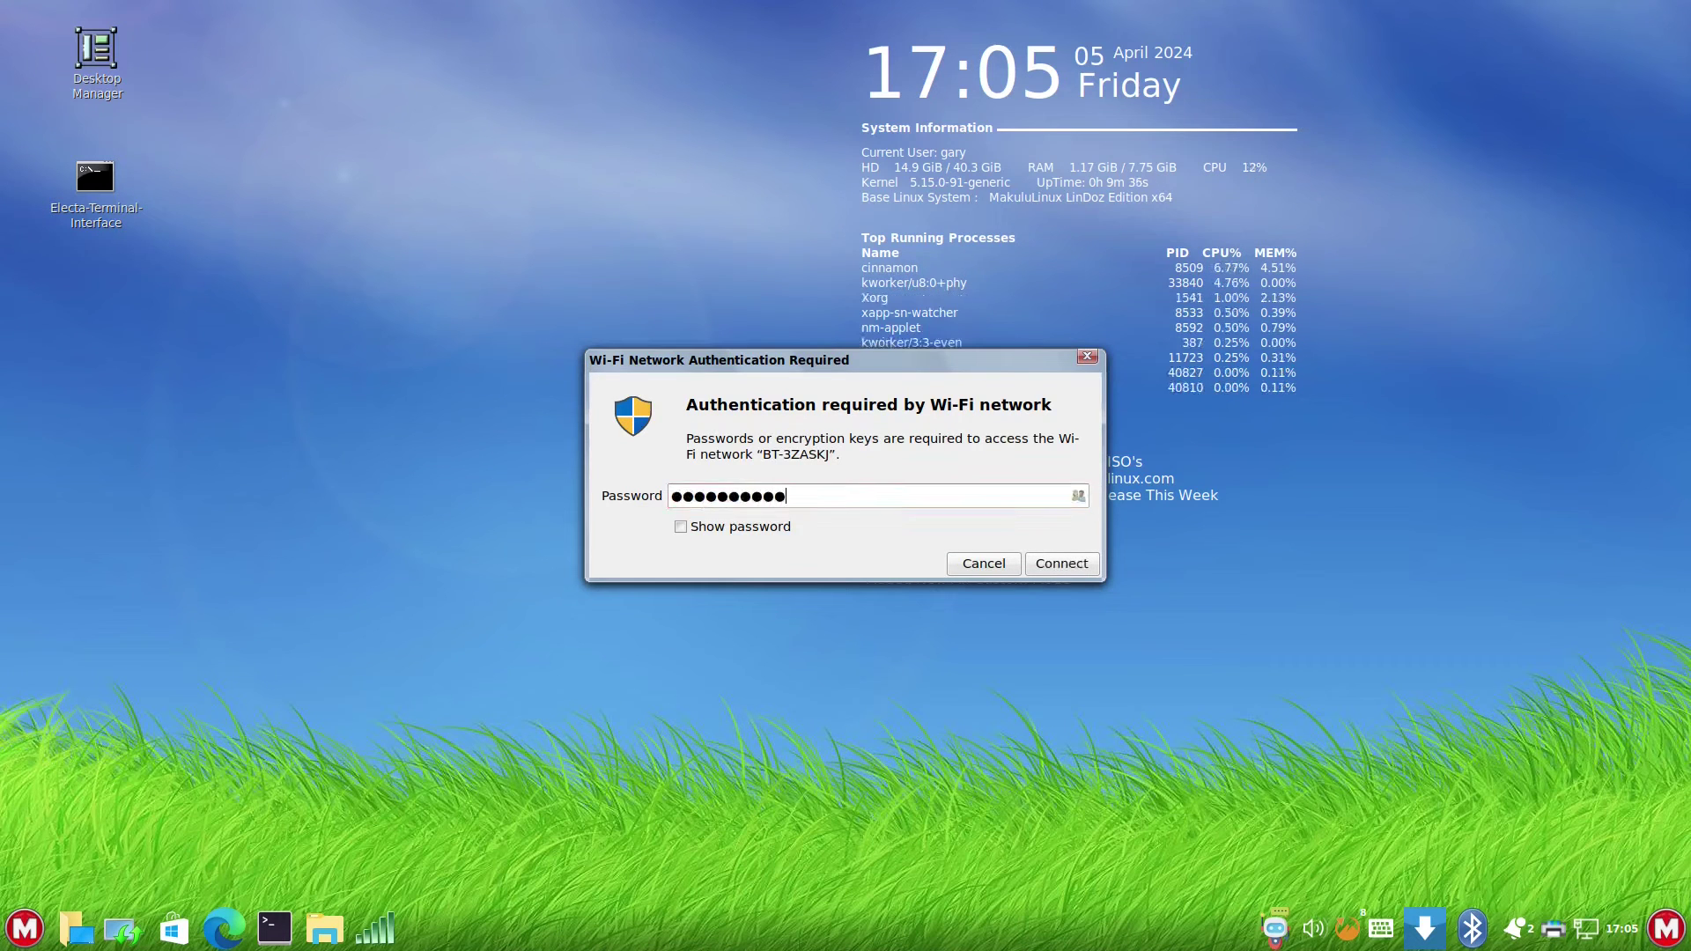
pyautogui.press('Return')
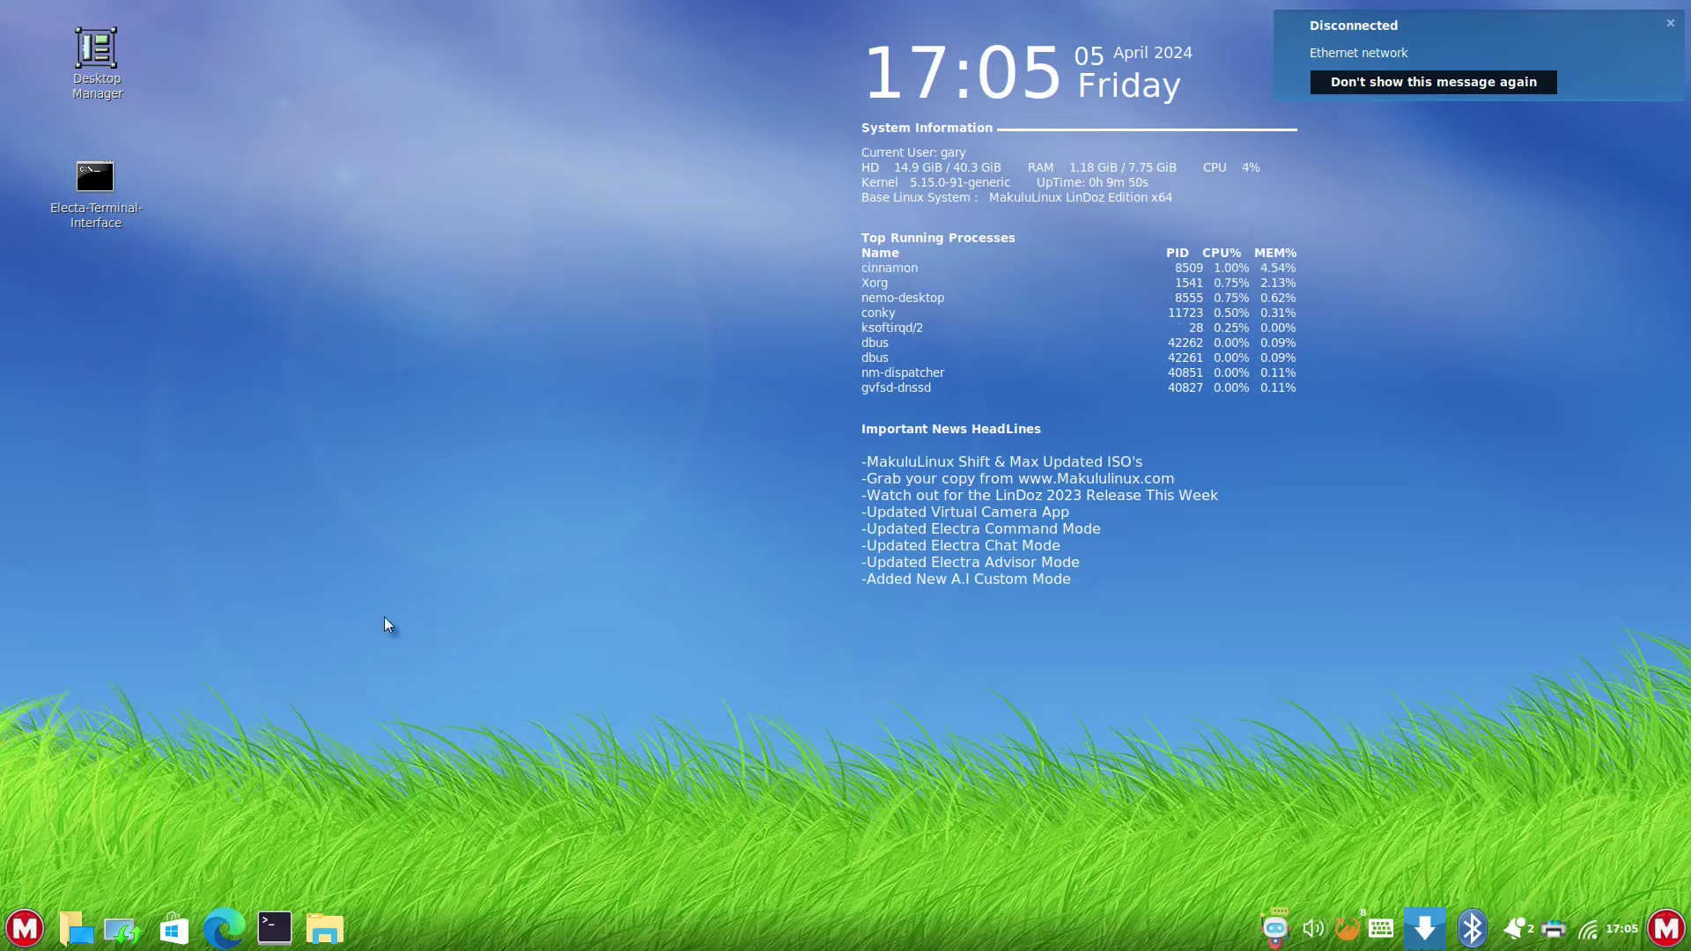
# - Enable Bluetooth from the tray, search for devices and connect the Imdwimd RGB01 headset
pyautogui.rightClick(1473, 931)
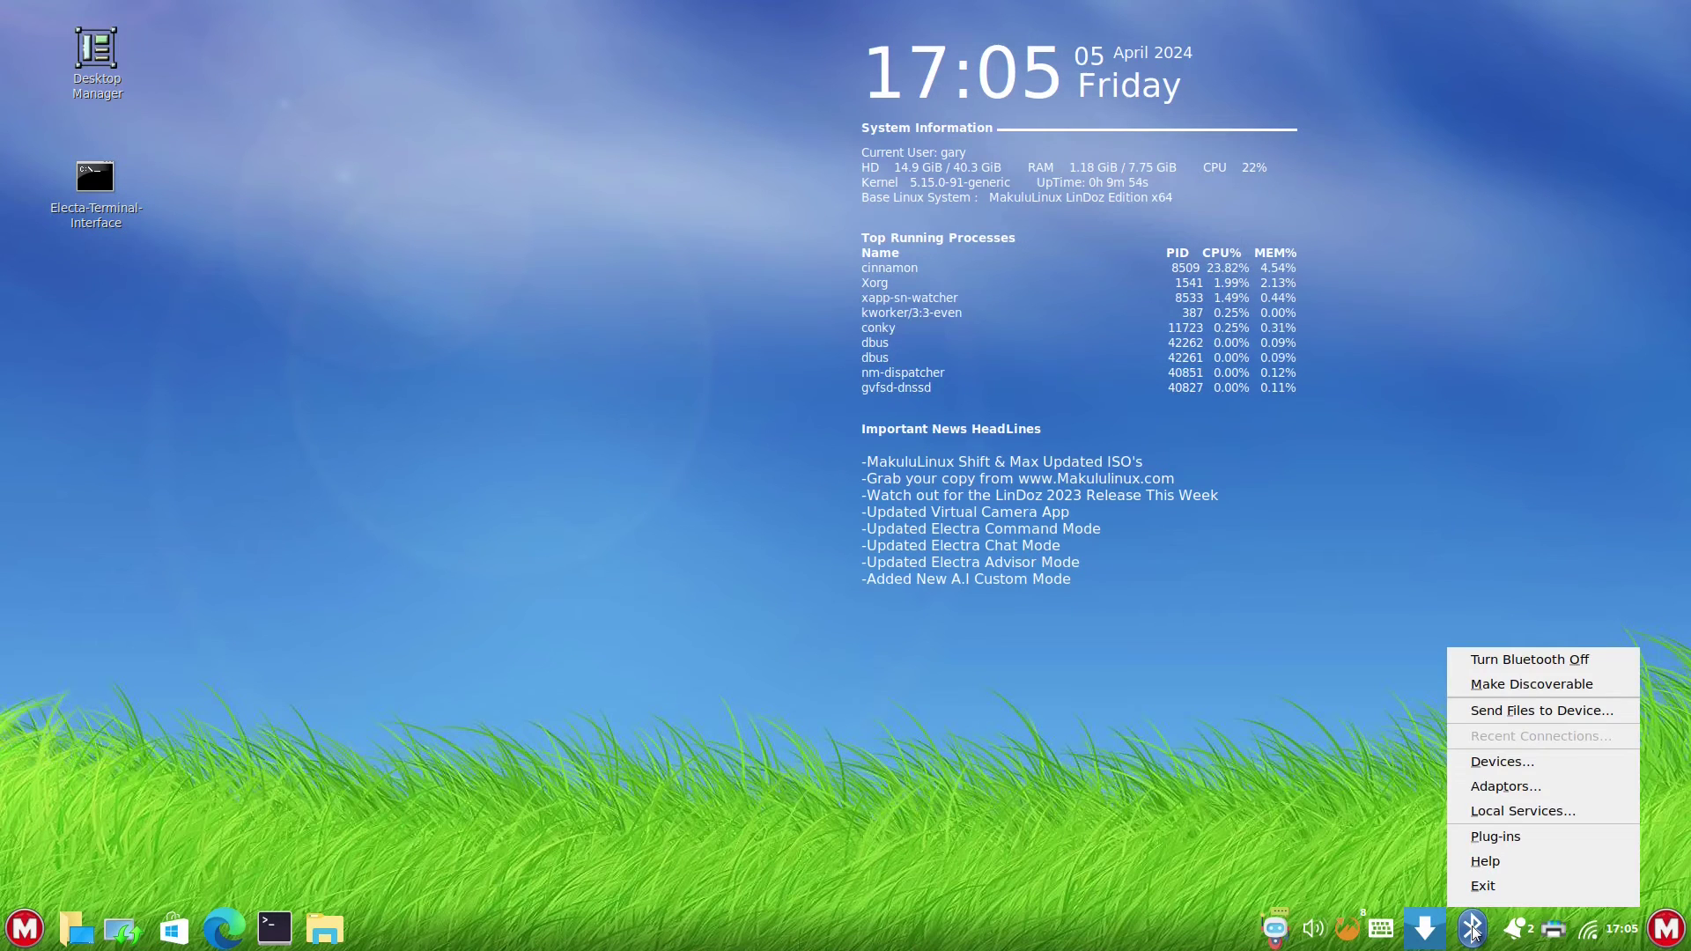
pyautogui.click(1502, 762)
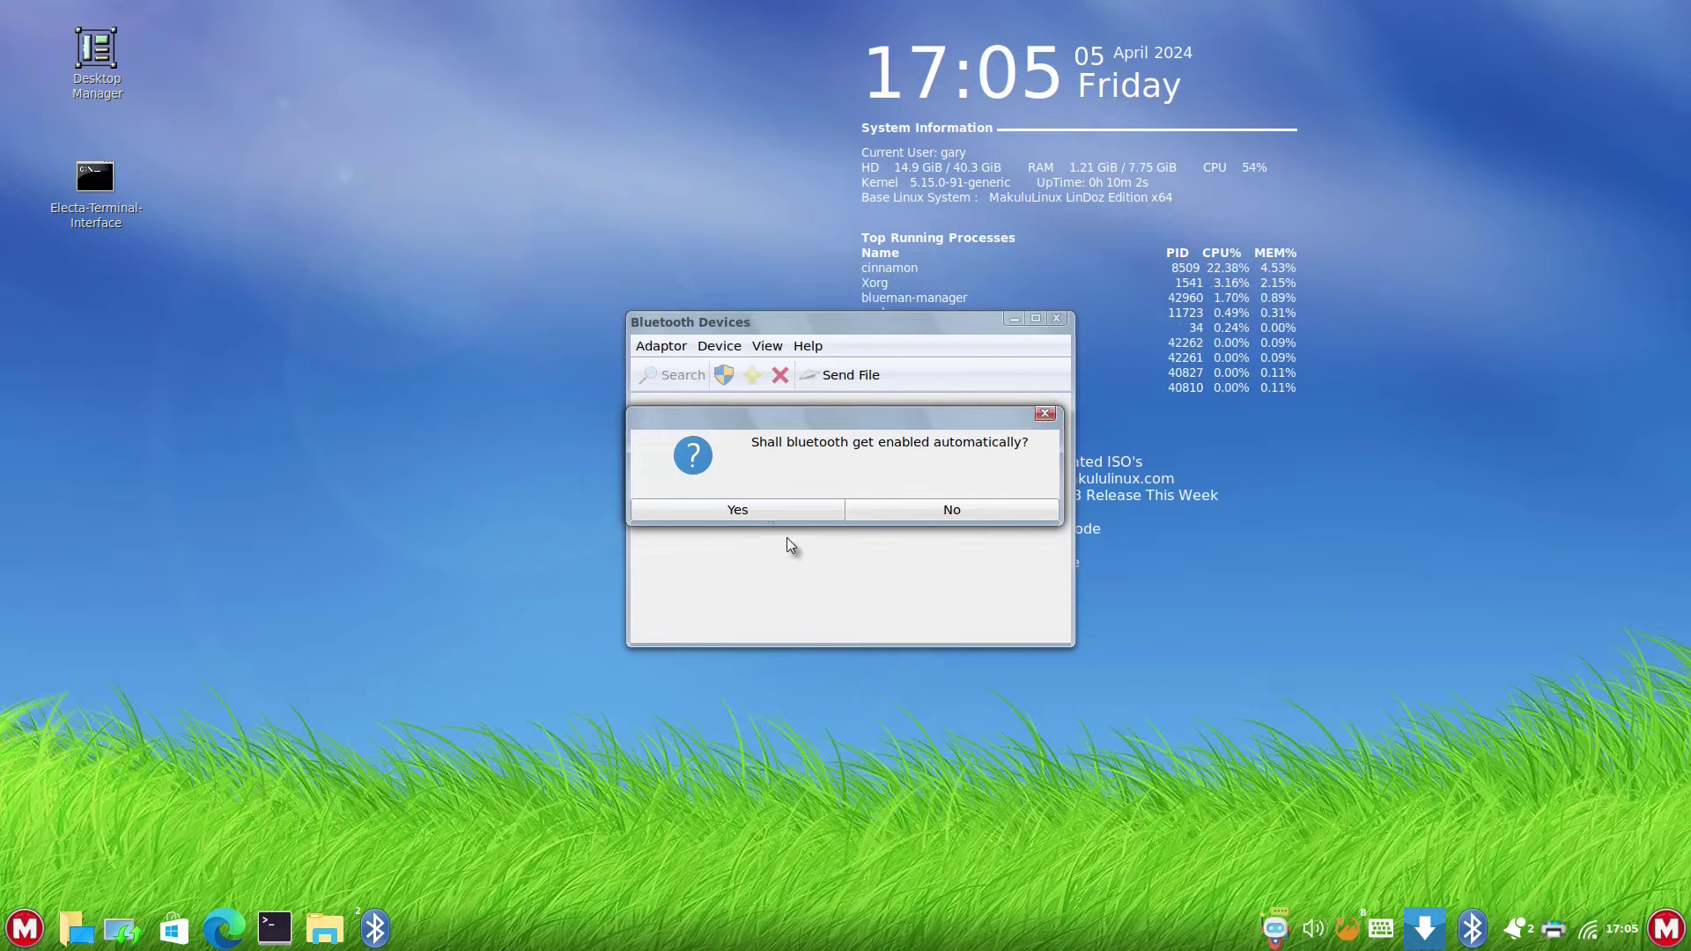
pyautogui.click(768, 508)
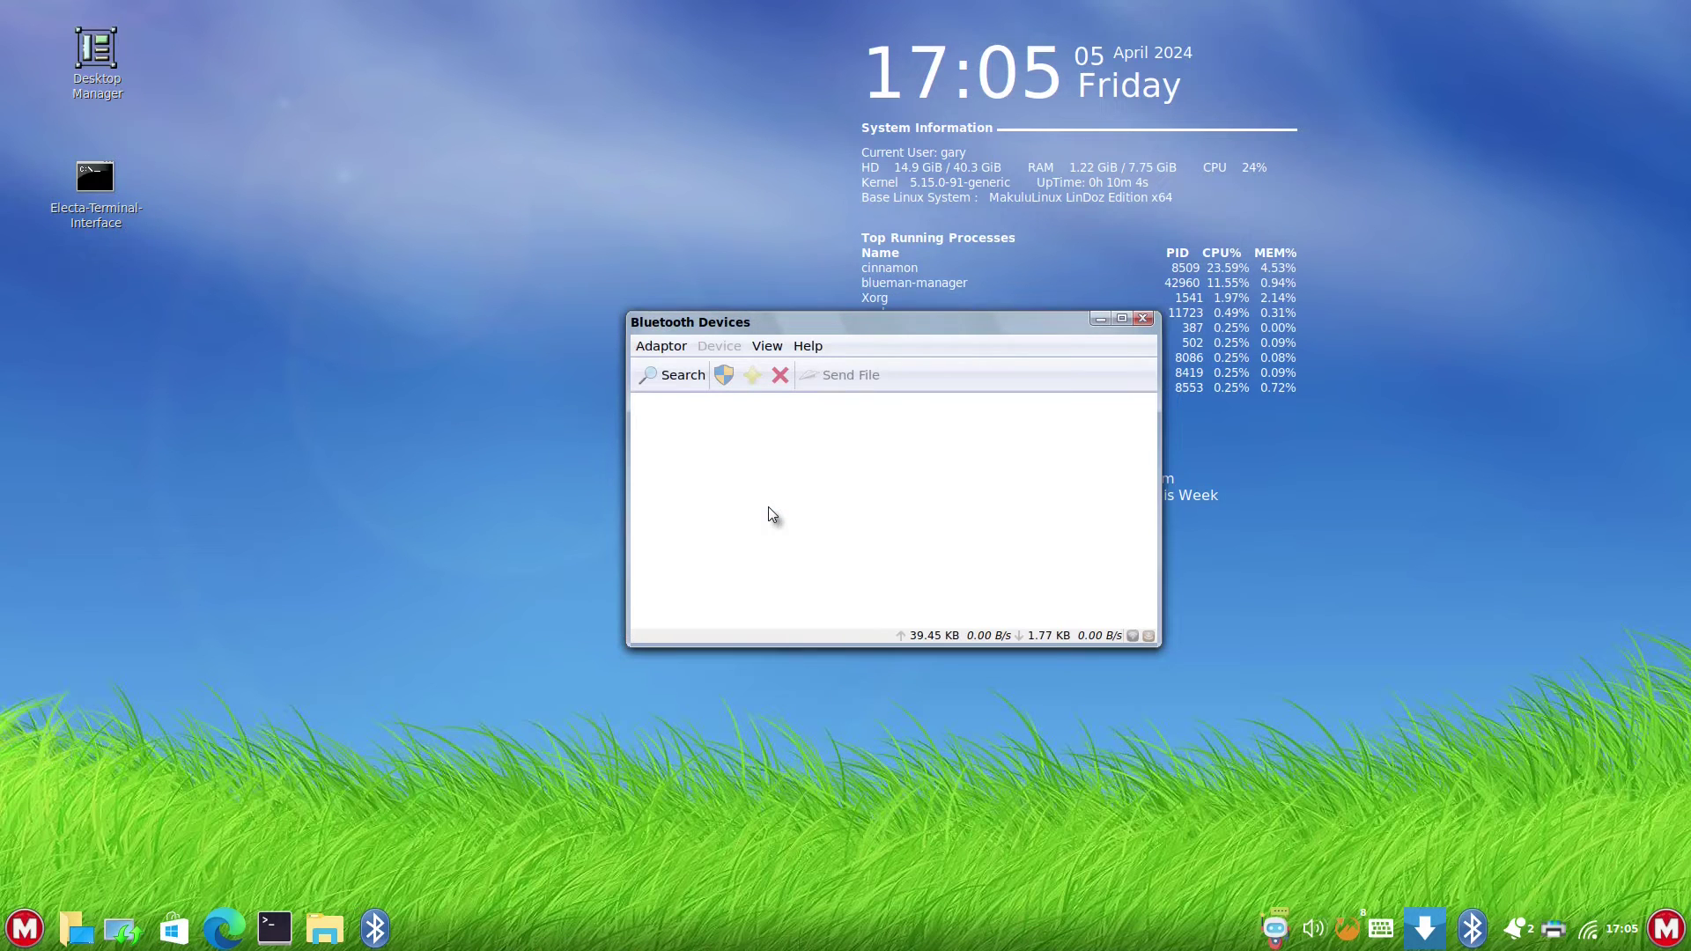
pyautogui.click(674, 374)
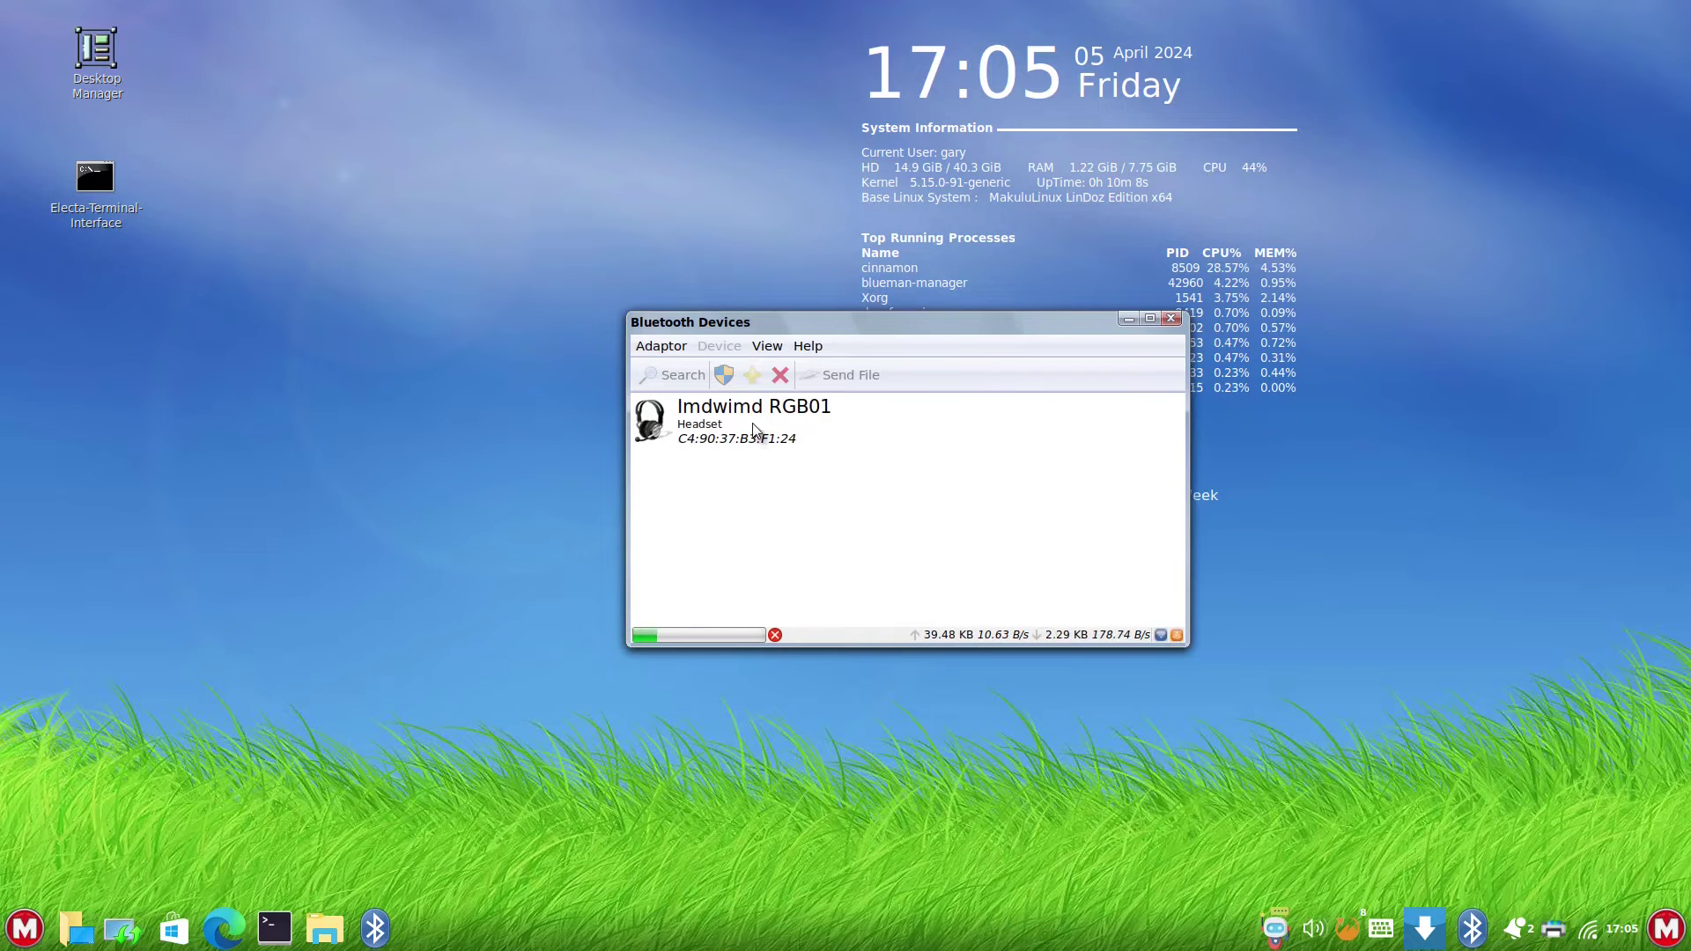
pyautogui.doubleClick(743, 419)
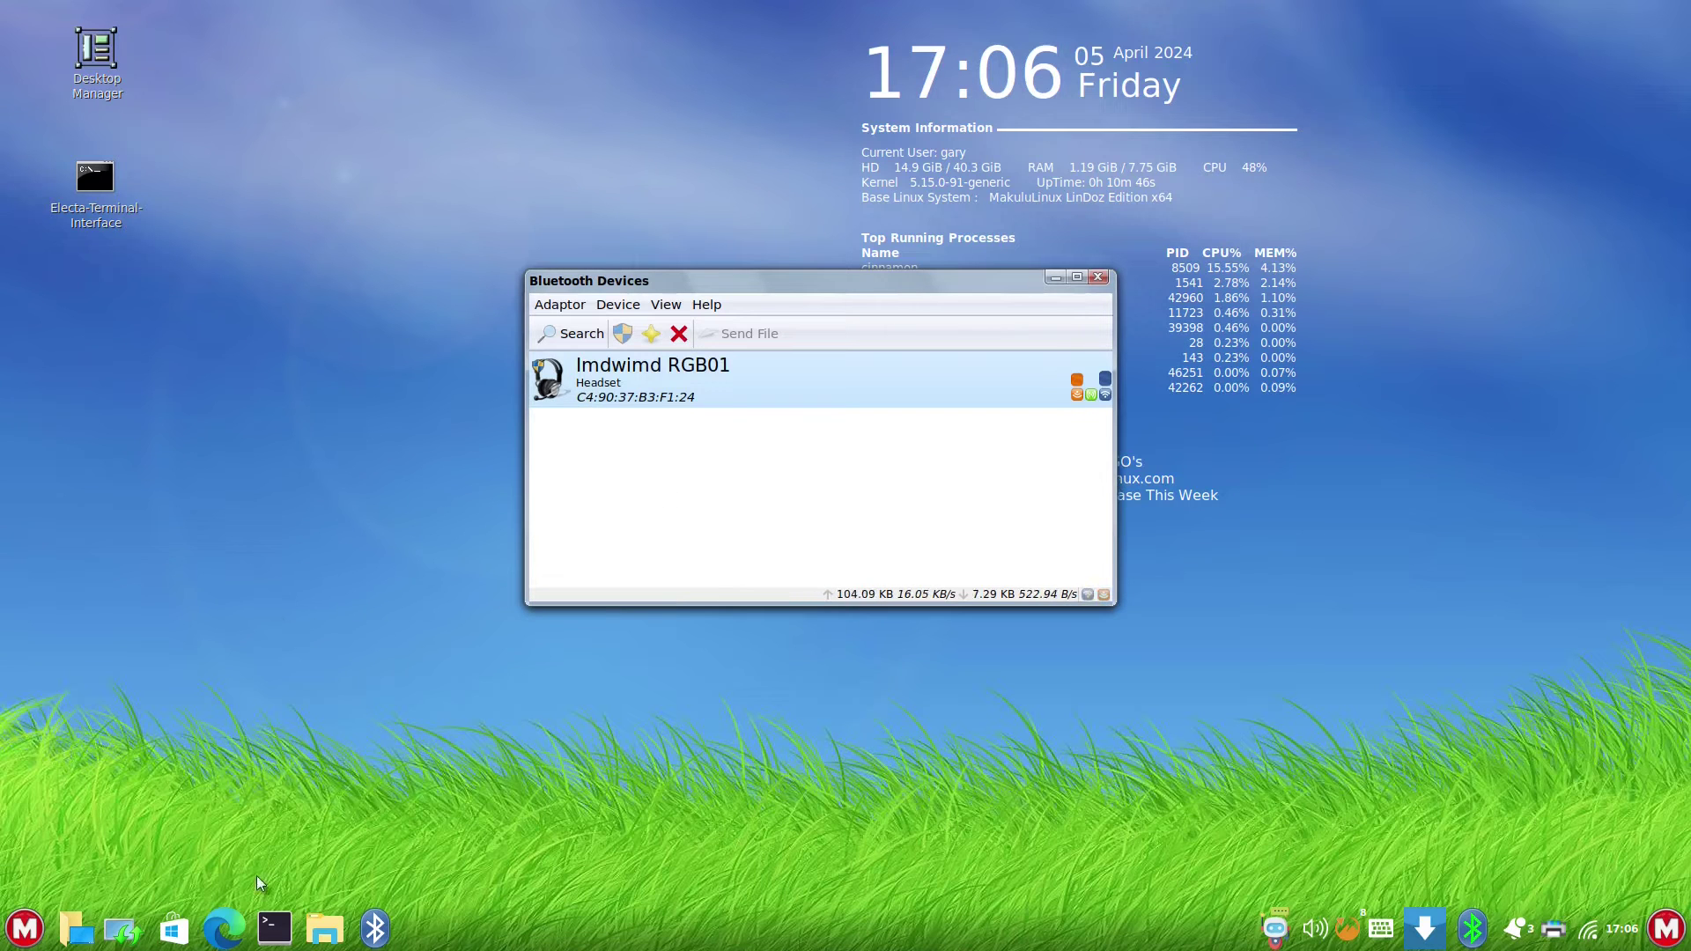
pyautogui.click(227, 930)
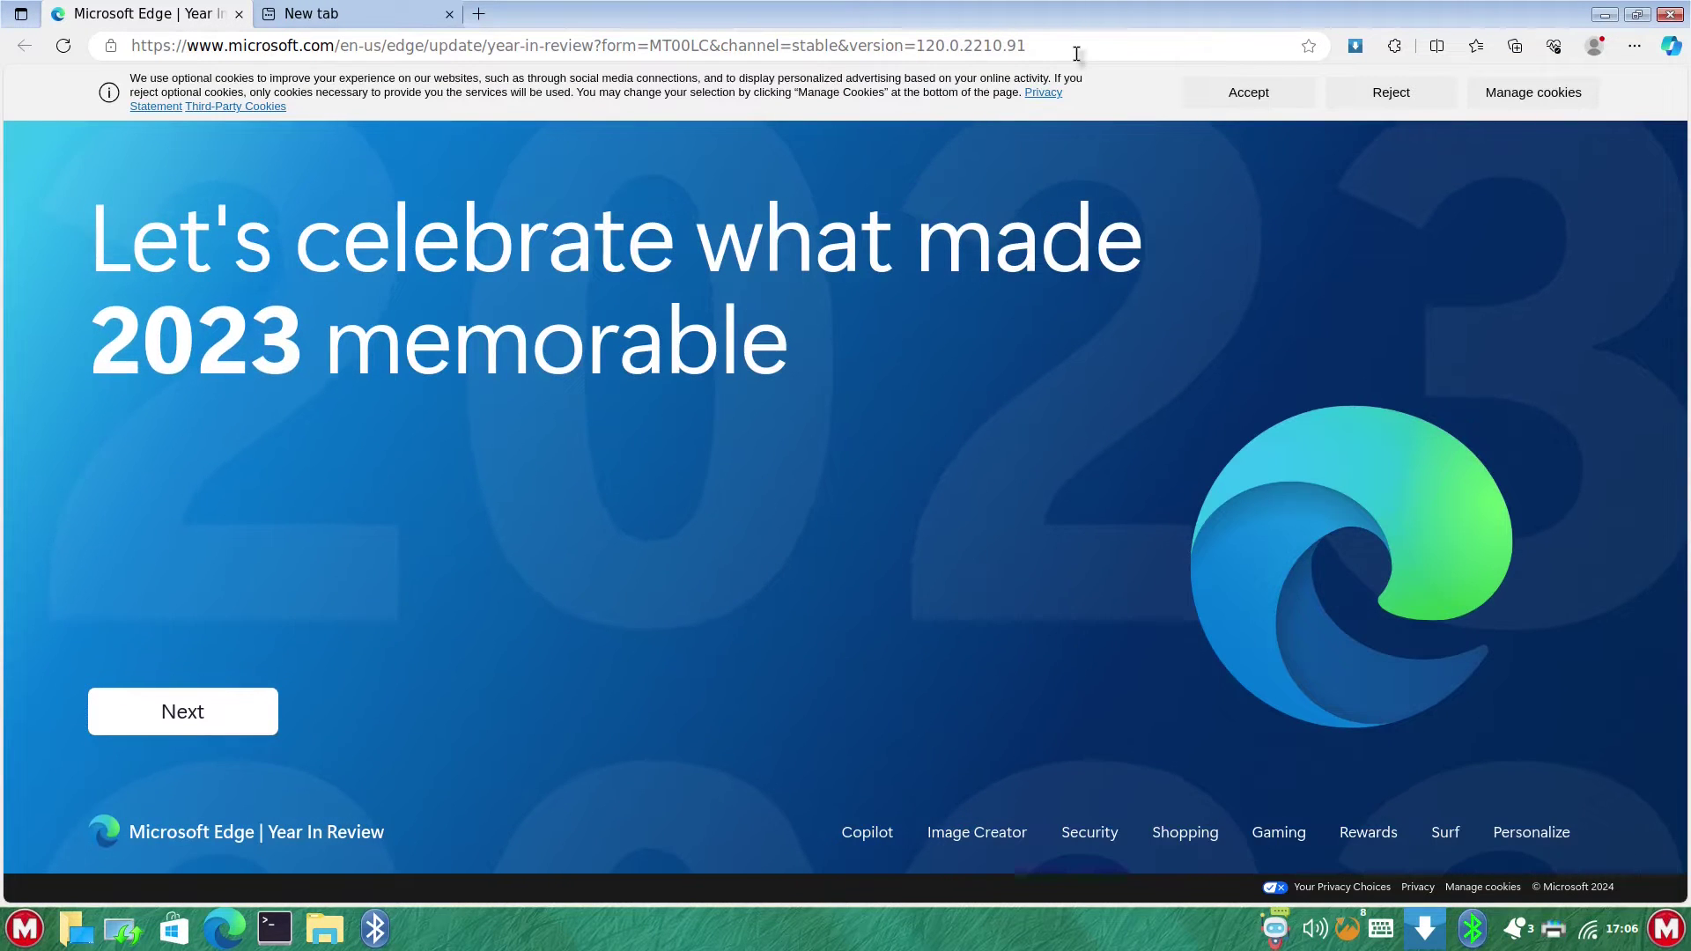
pyautogui.click(1076, 54)
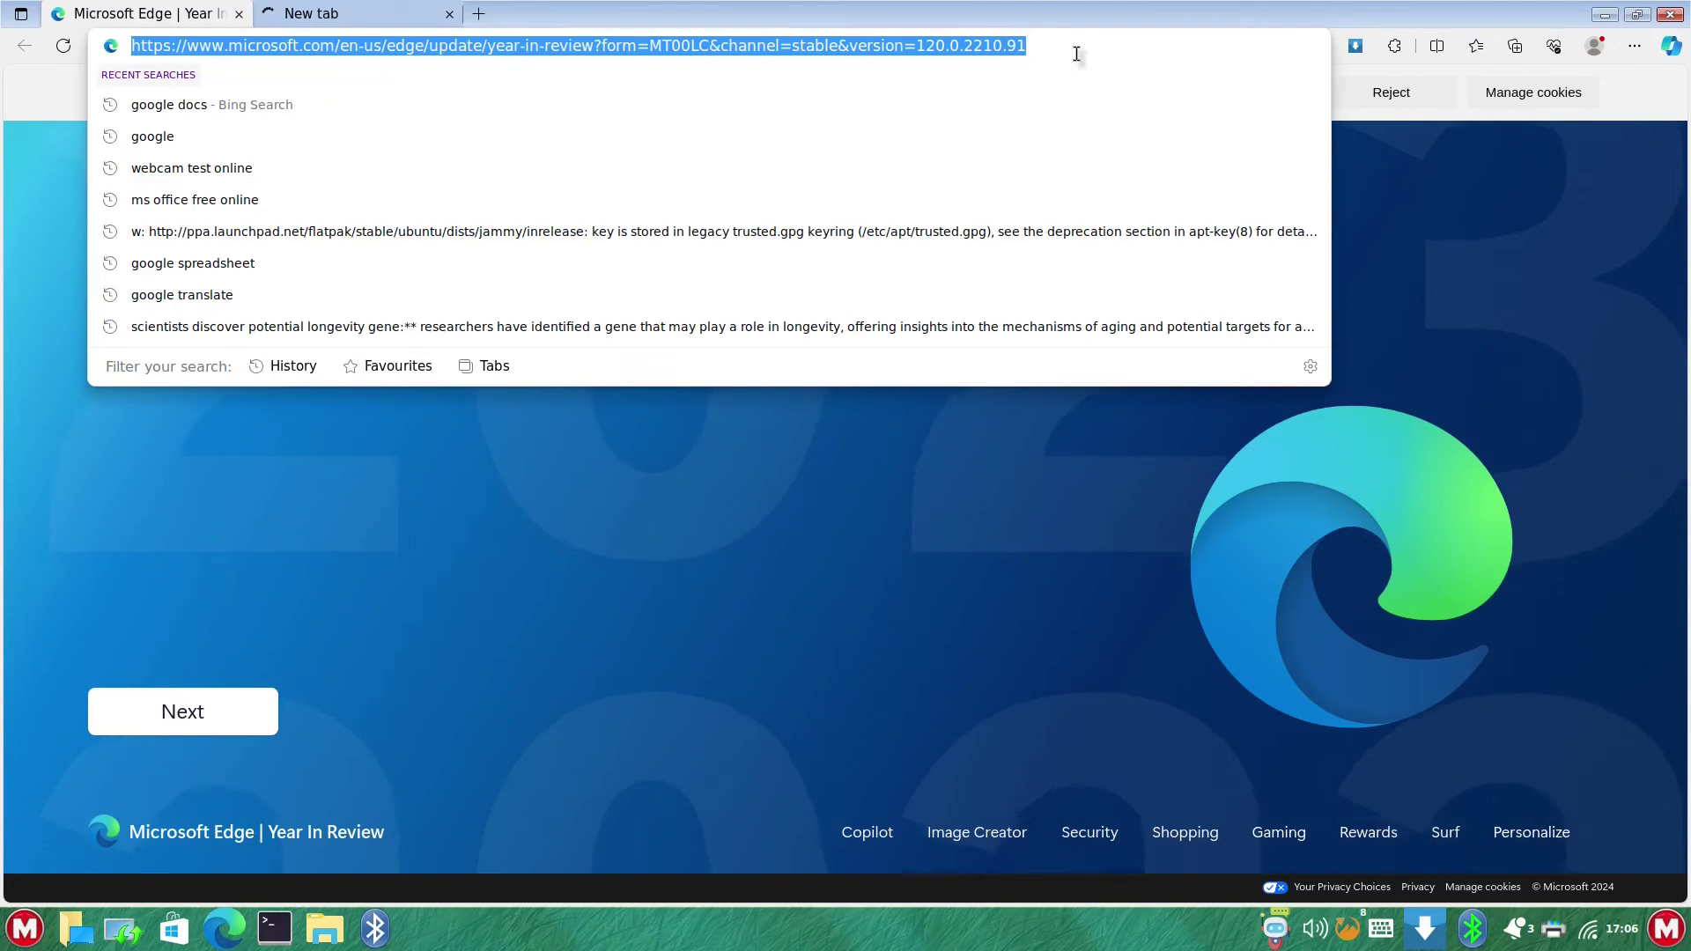
pyautogui.write('youtub')
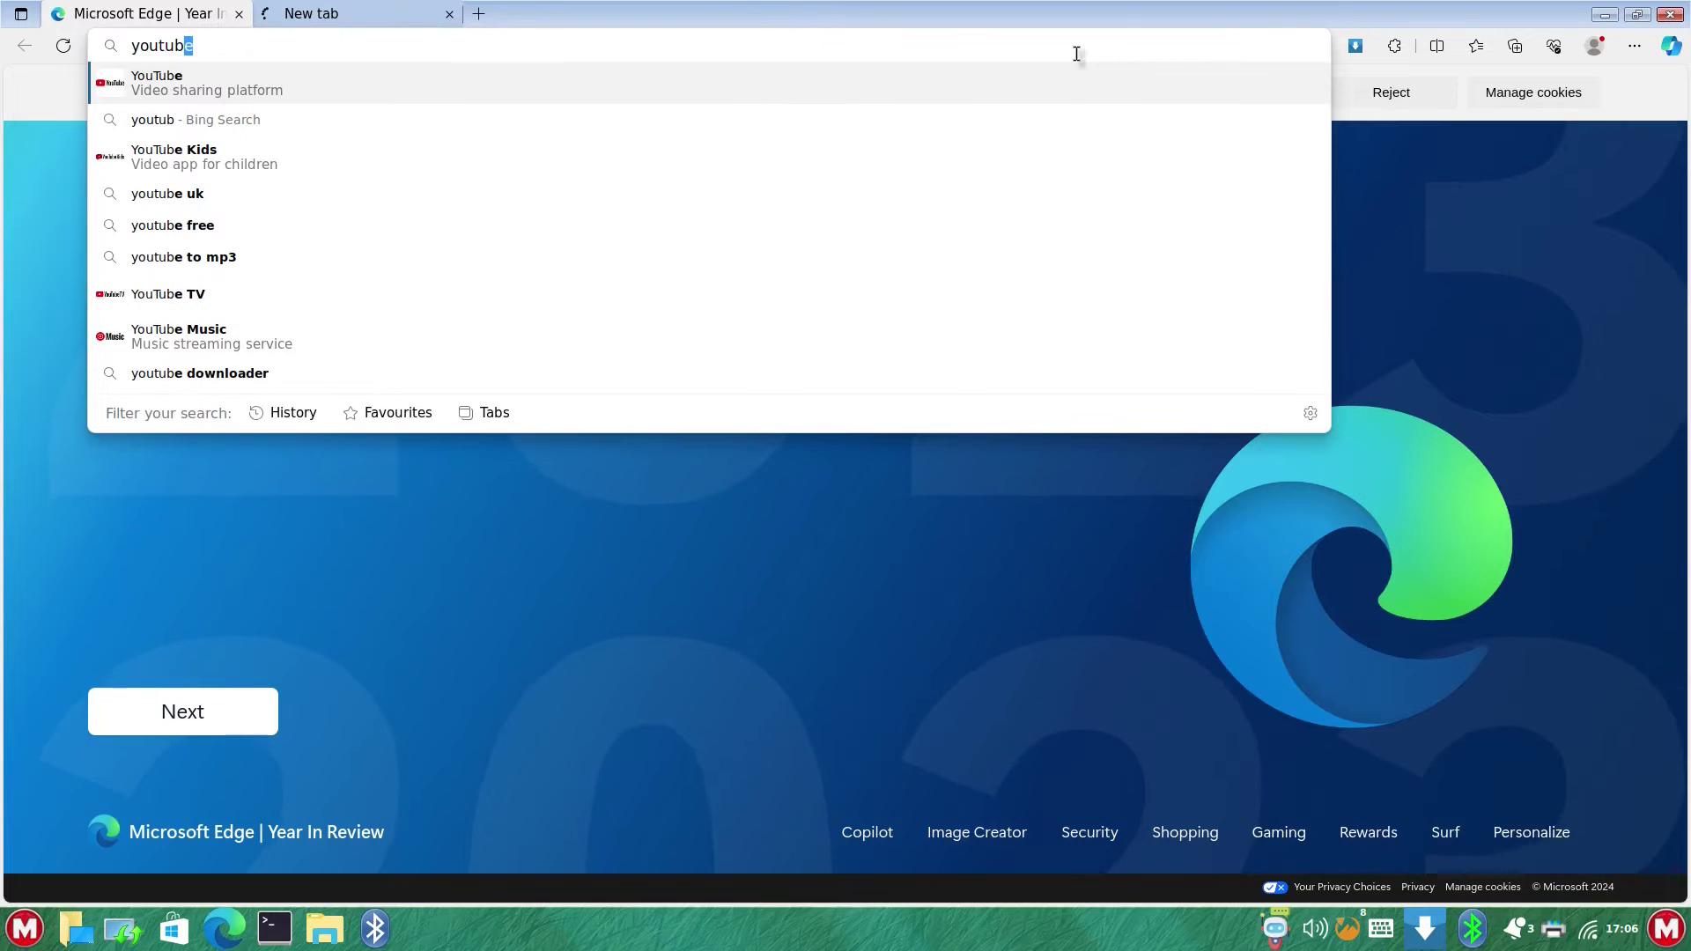
pyautogui.write('e.com/')
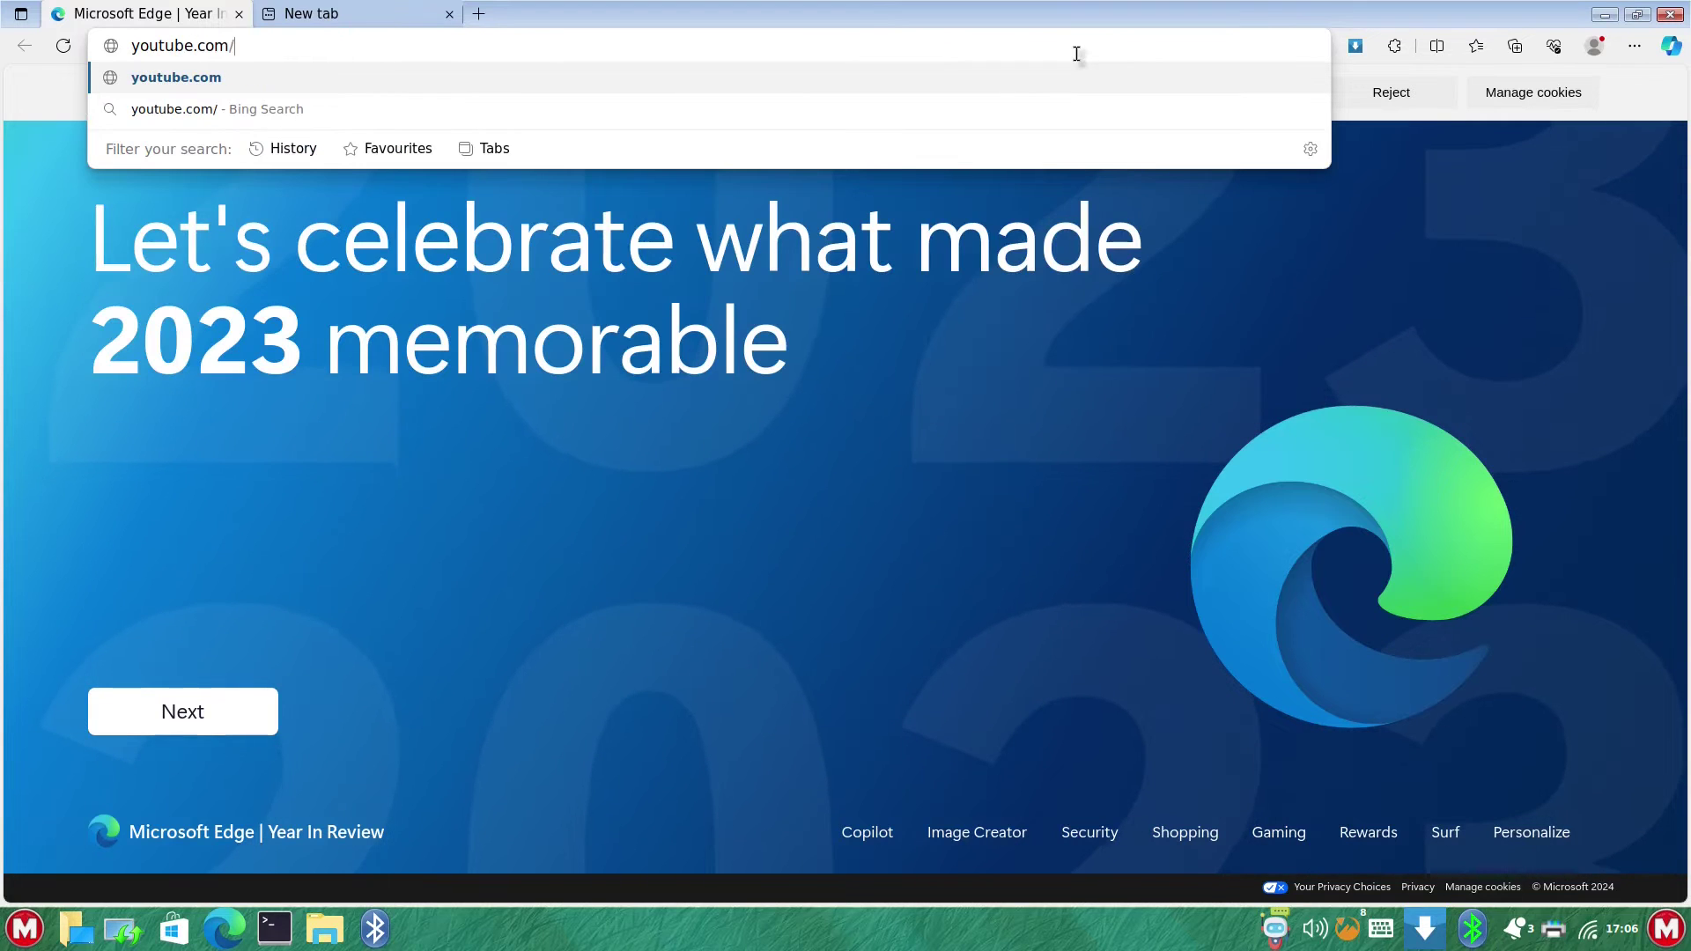
pyautogui.write('@every')
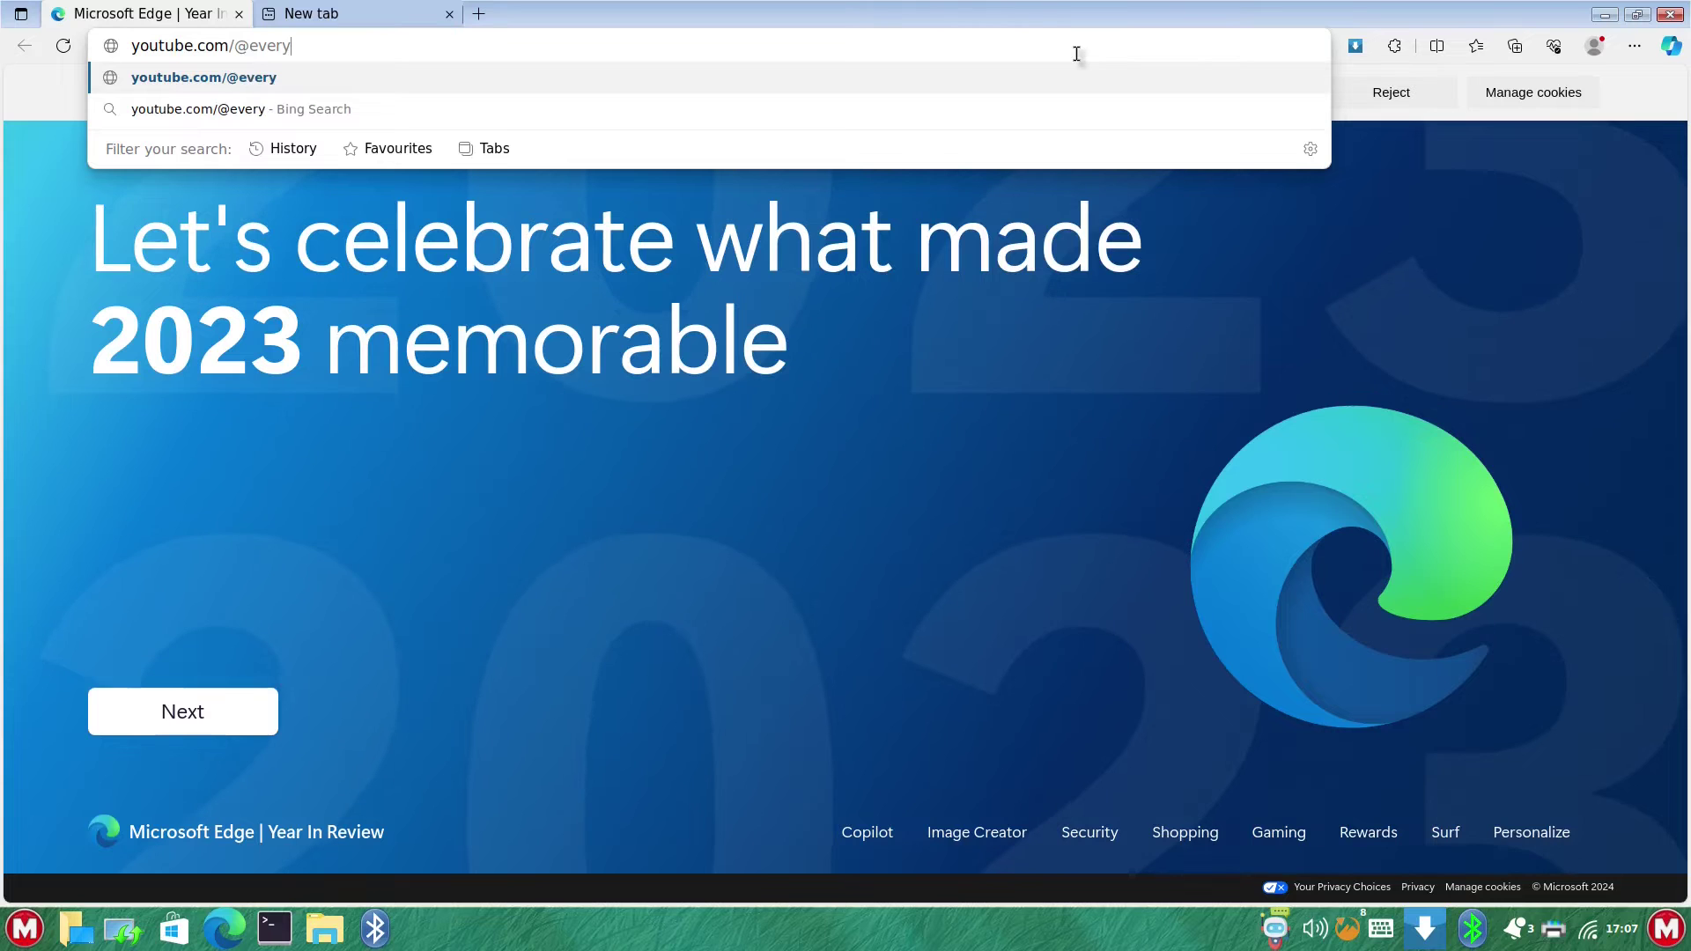
pyautogui.write('daylinuxus')
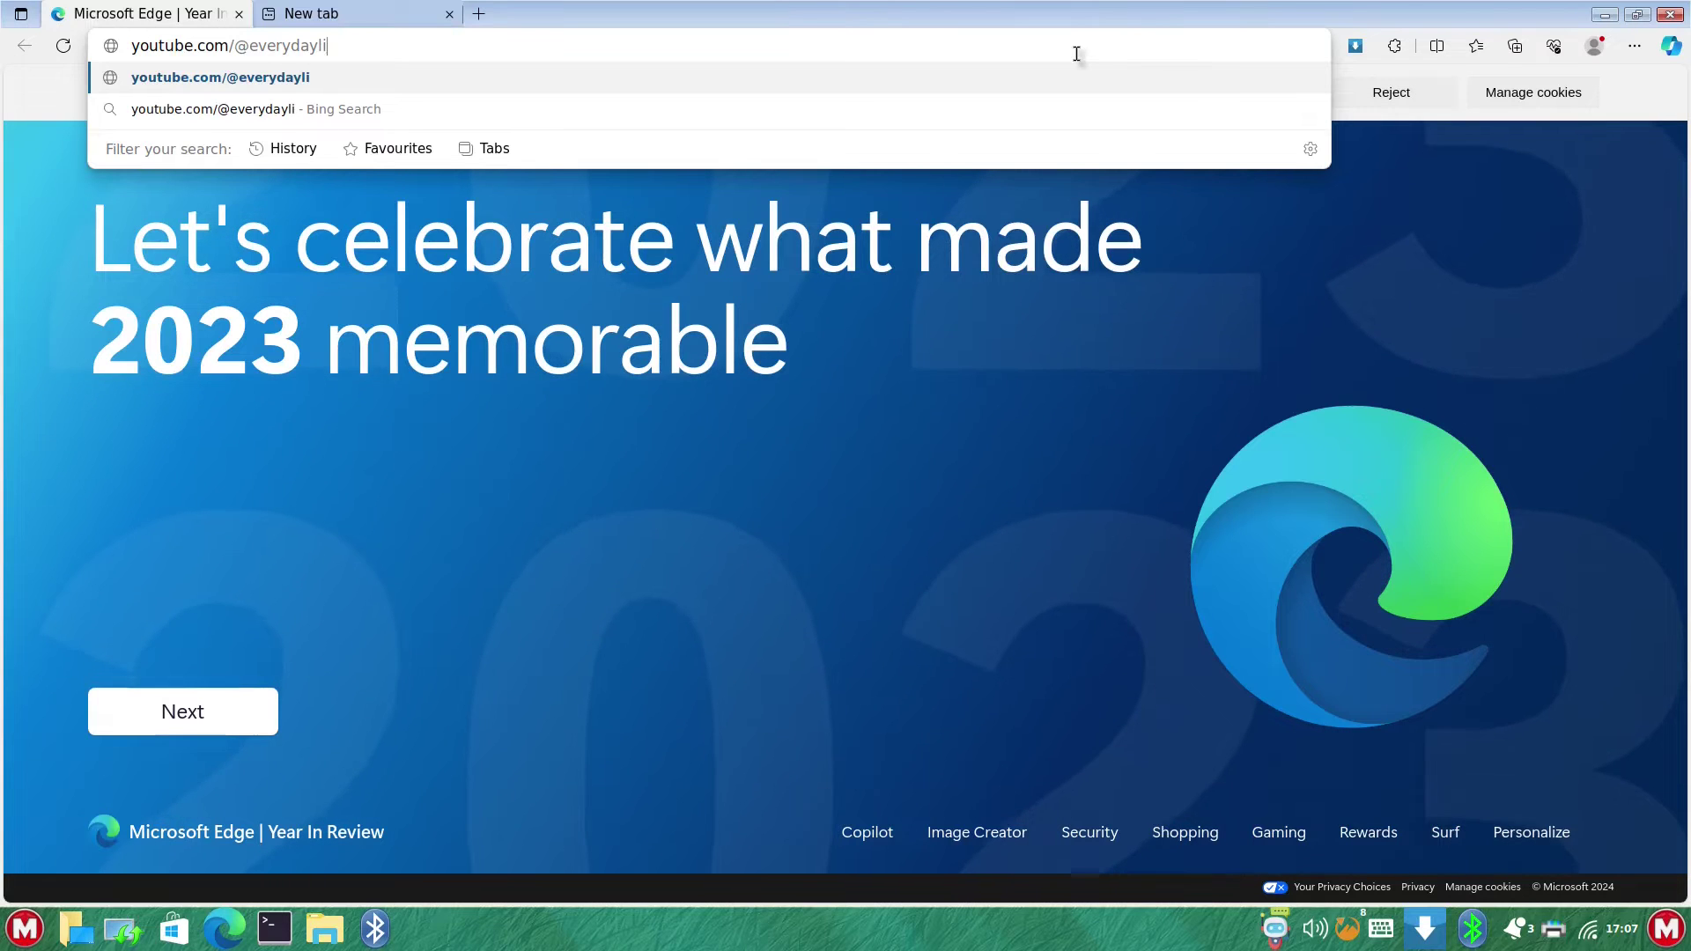
pyautogui.write('er')
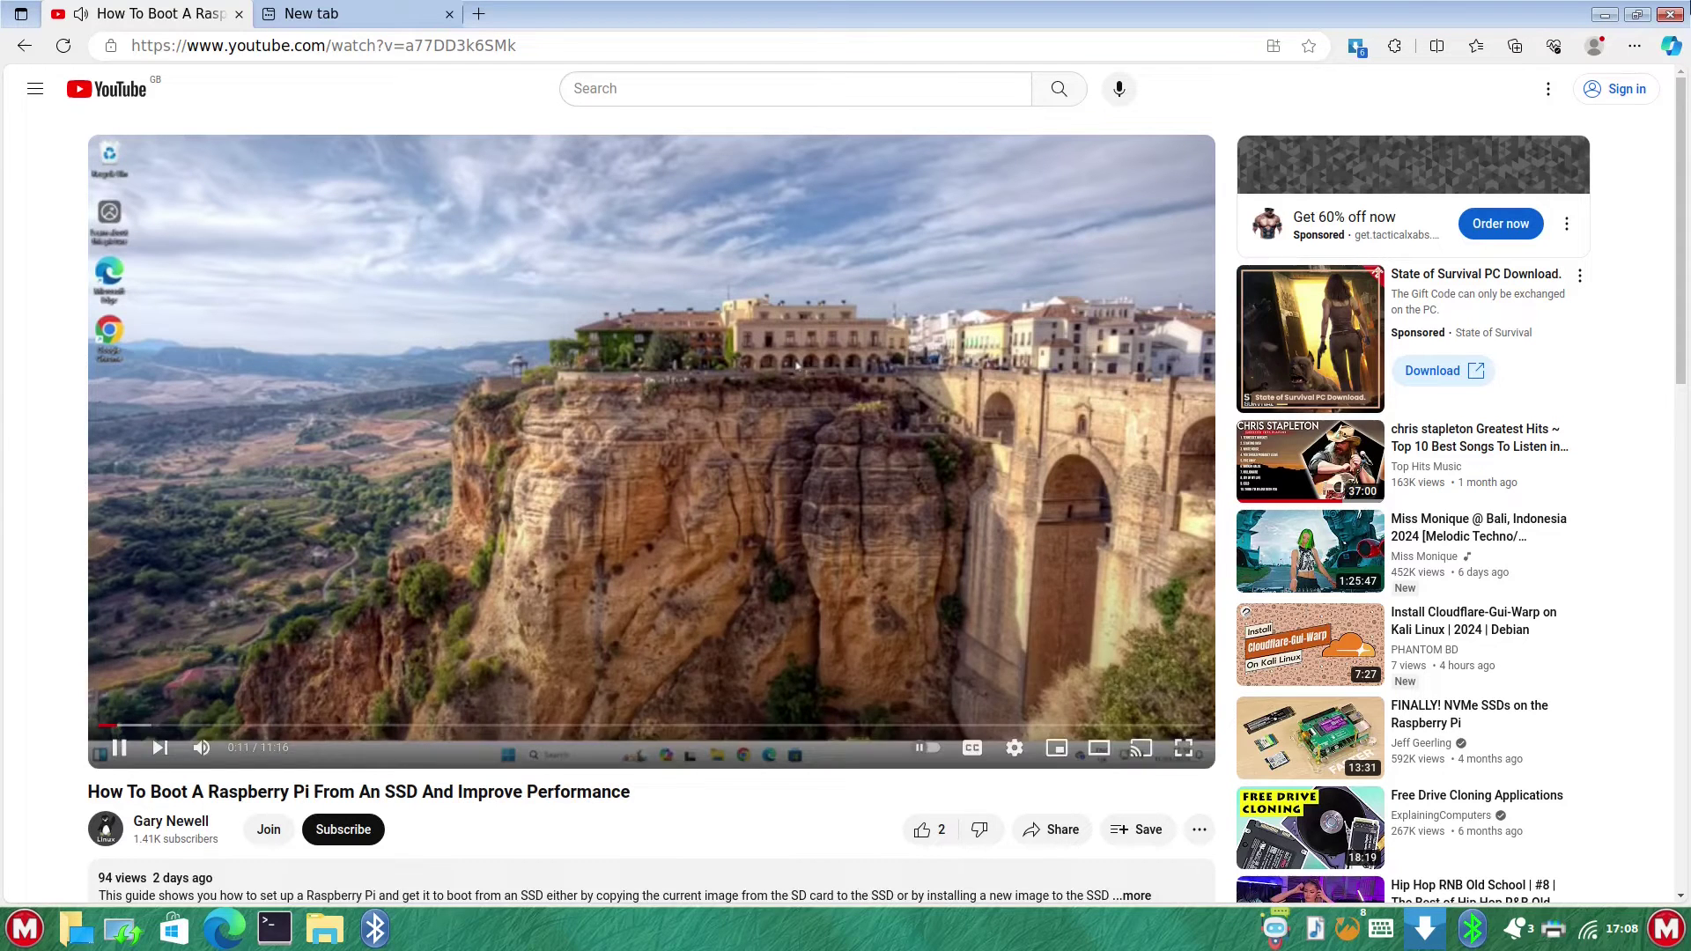
# - Close Edge, disconnect the Imdwimd RGB01 headset and close the Bluetooth Devices window
pyautogui.click(1671, 16)
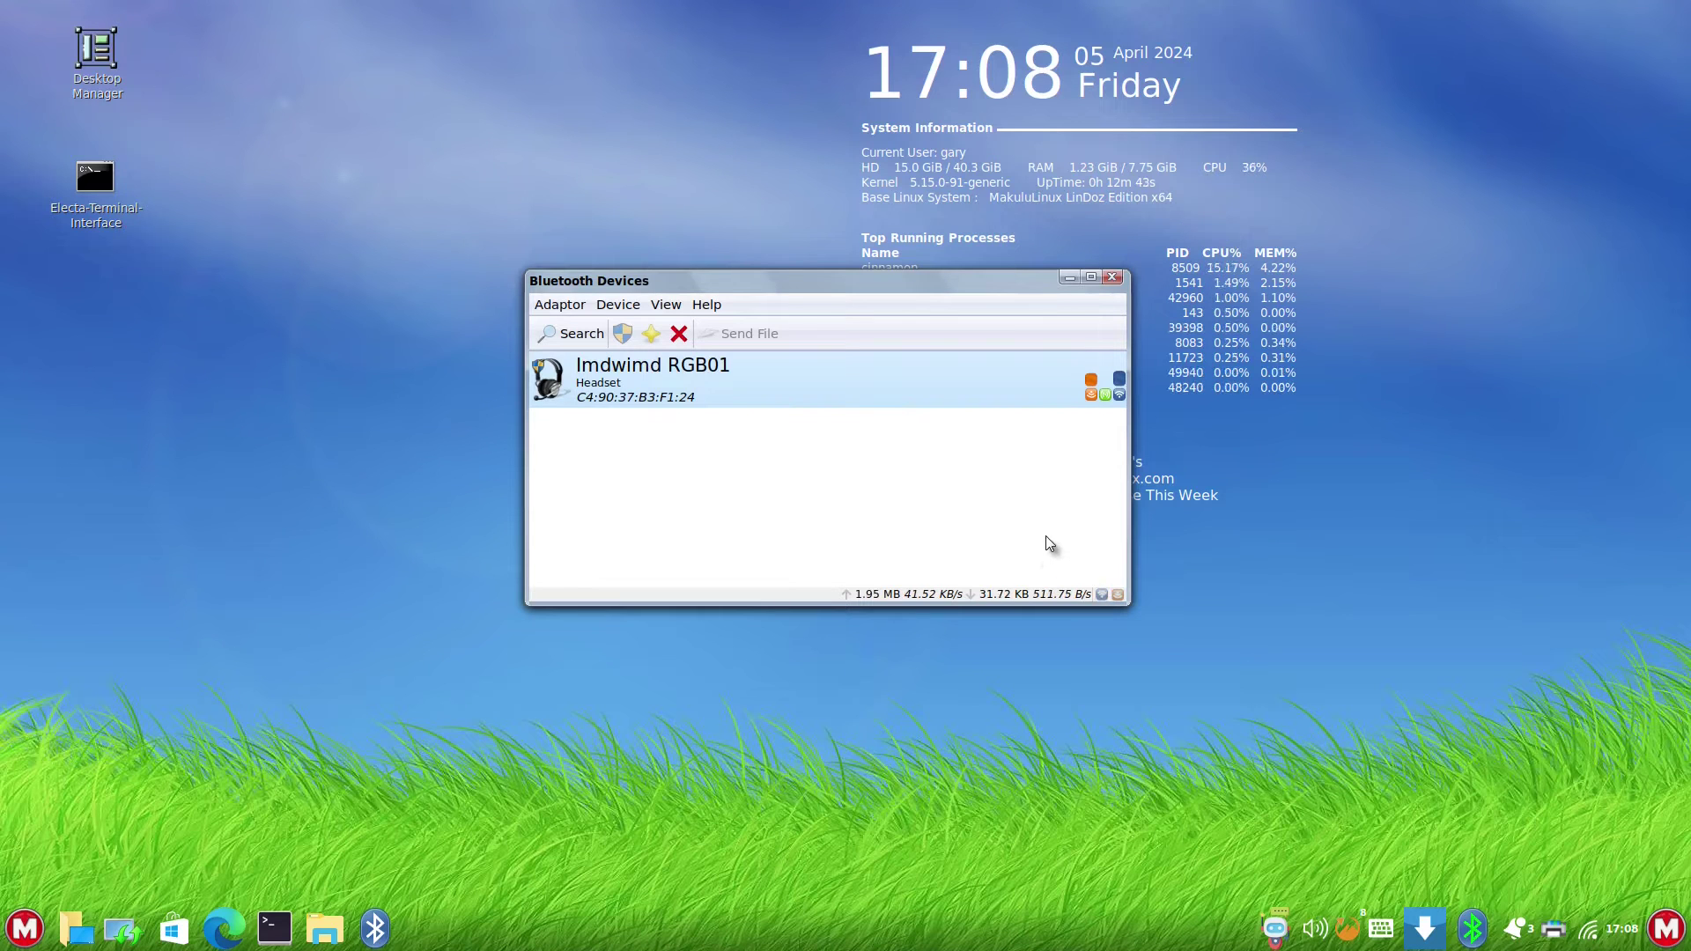
pyautogui.rightClick(741, 390)
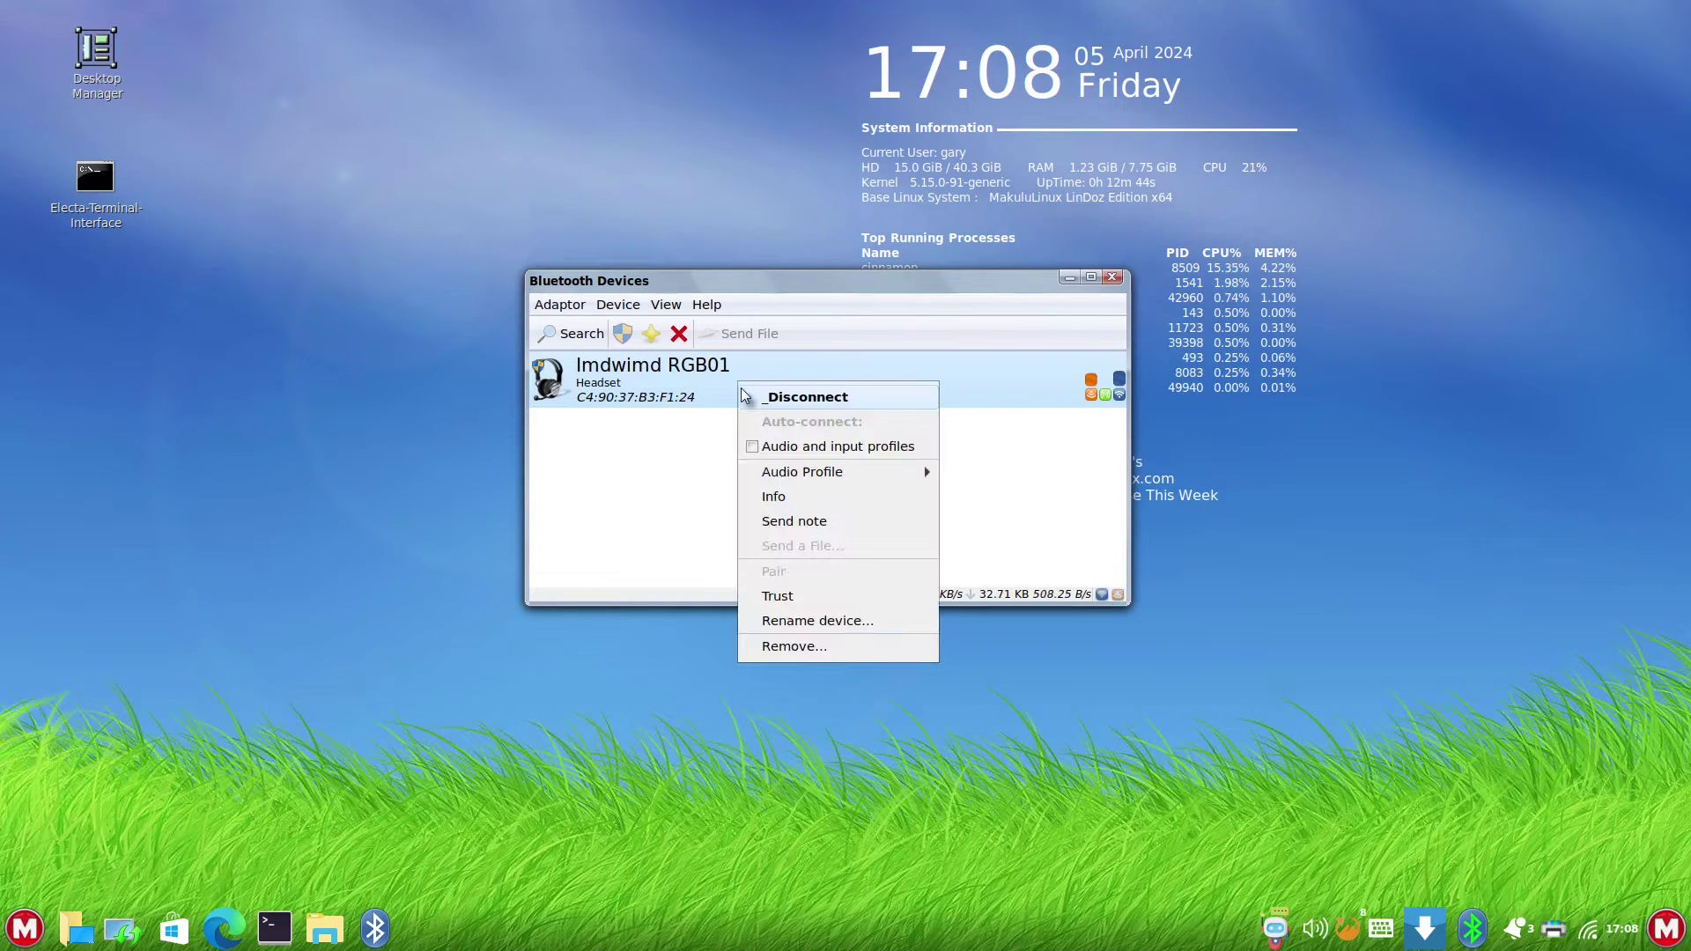
pyautogui.click(798, 396)
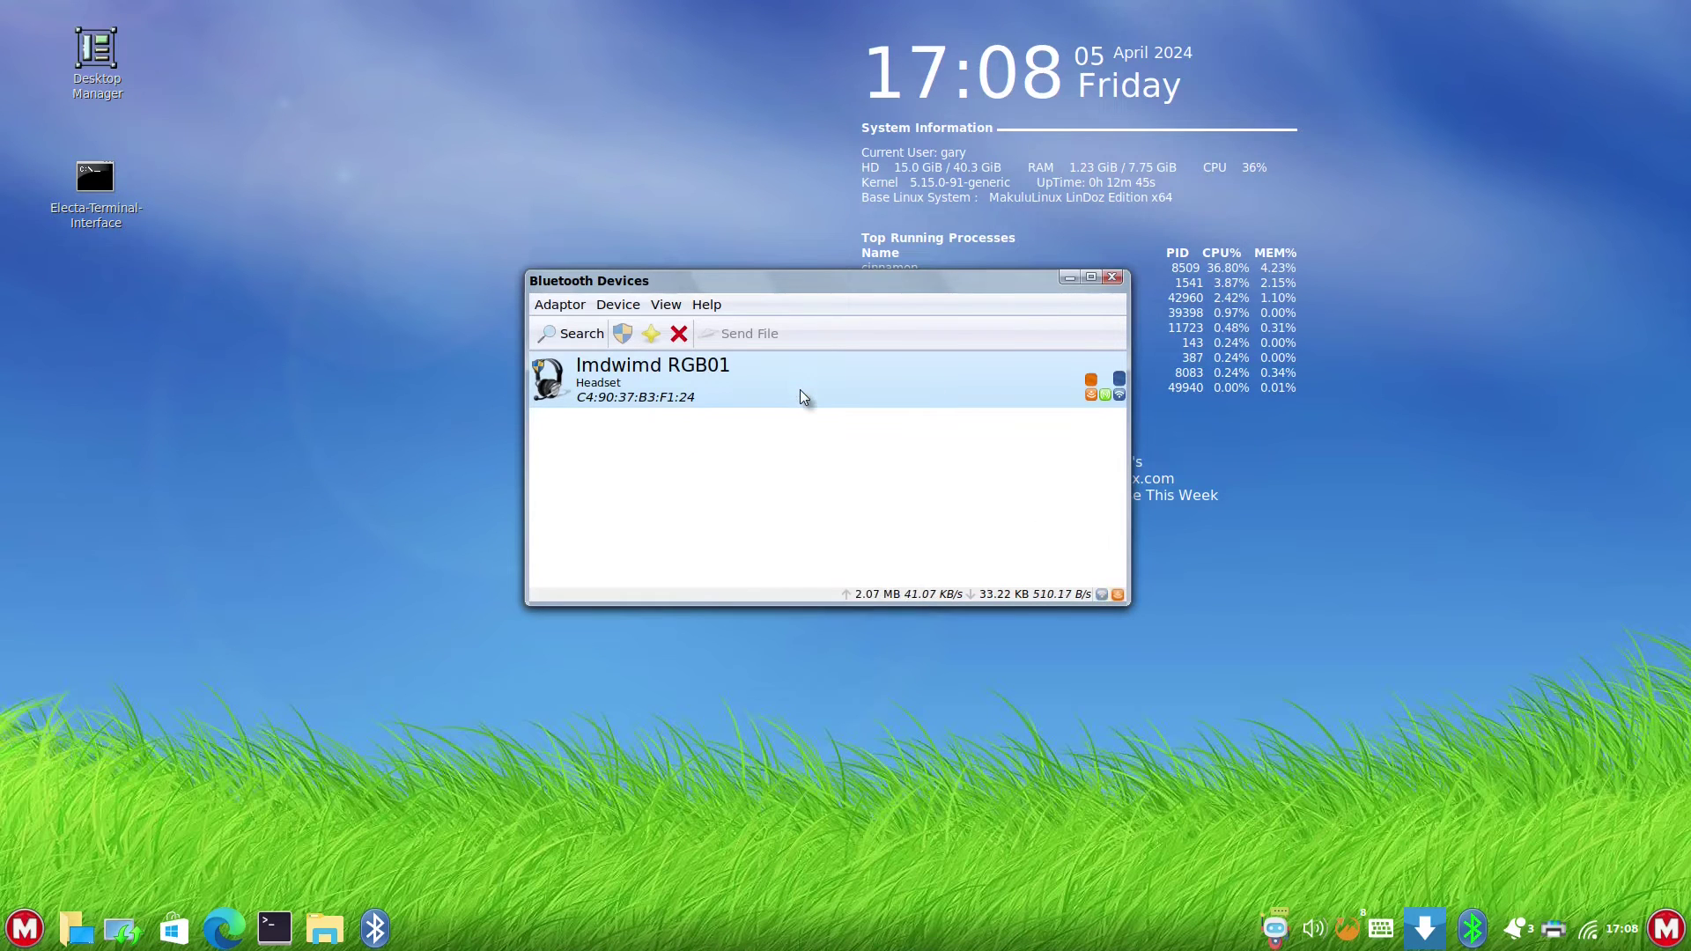
pyautogui.click(1114, 278)
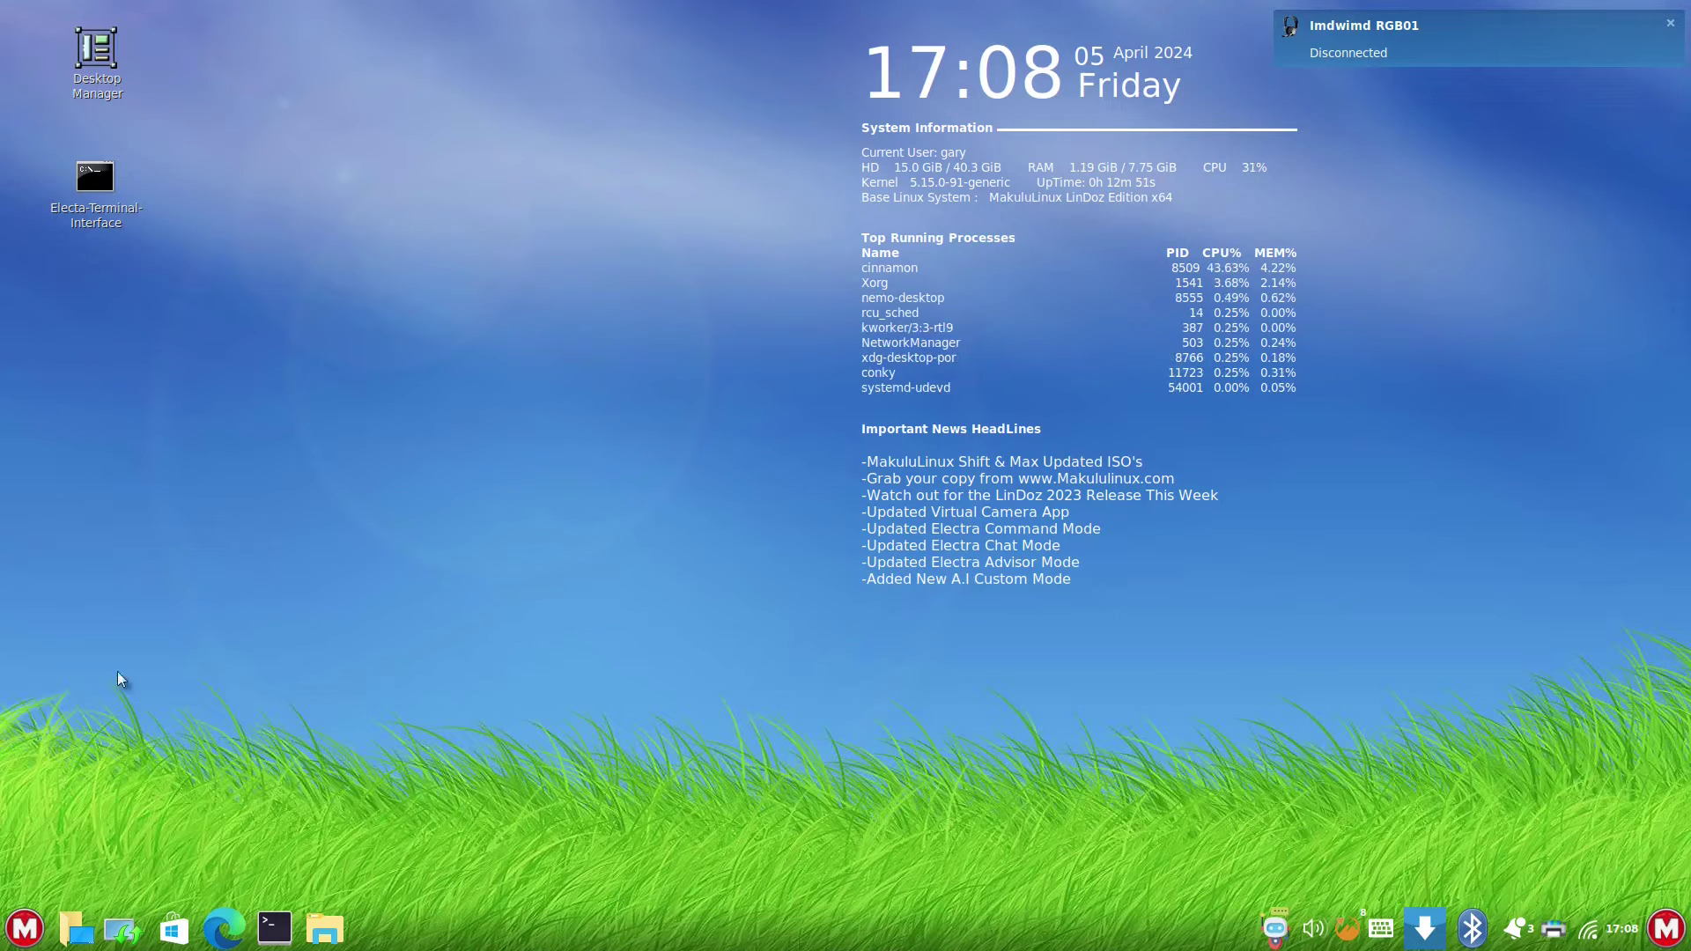
# - Find Printers by searching 'print' in the application menu, open it, then close it
pyautogui.click(14, 935)
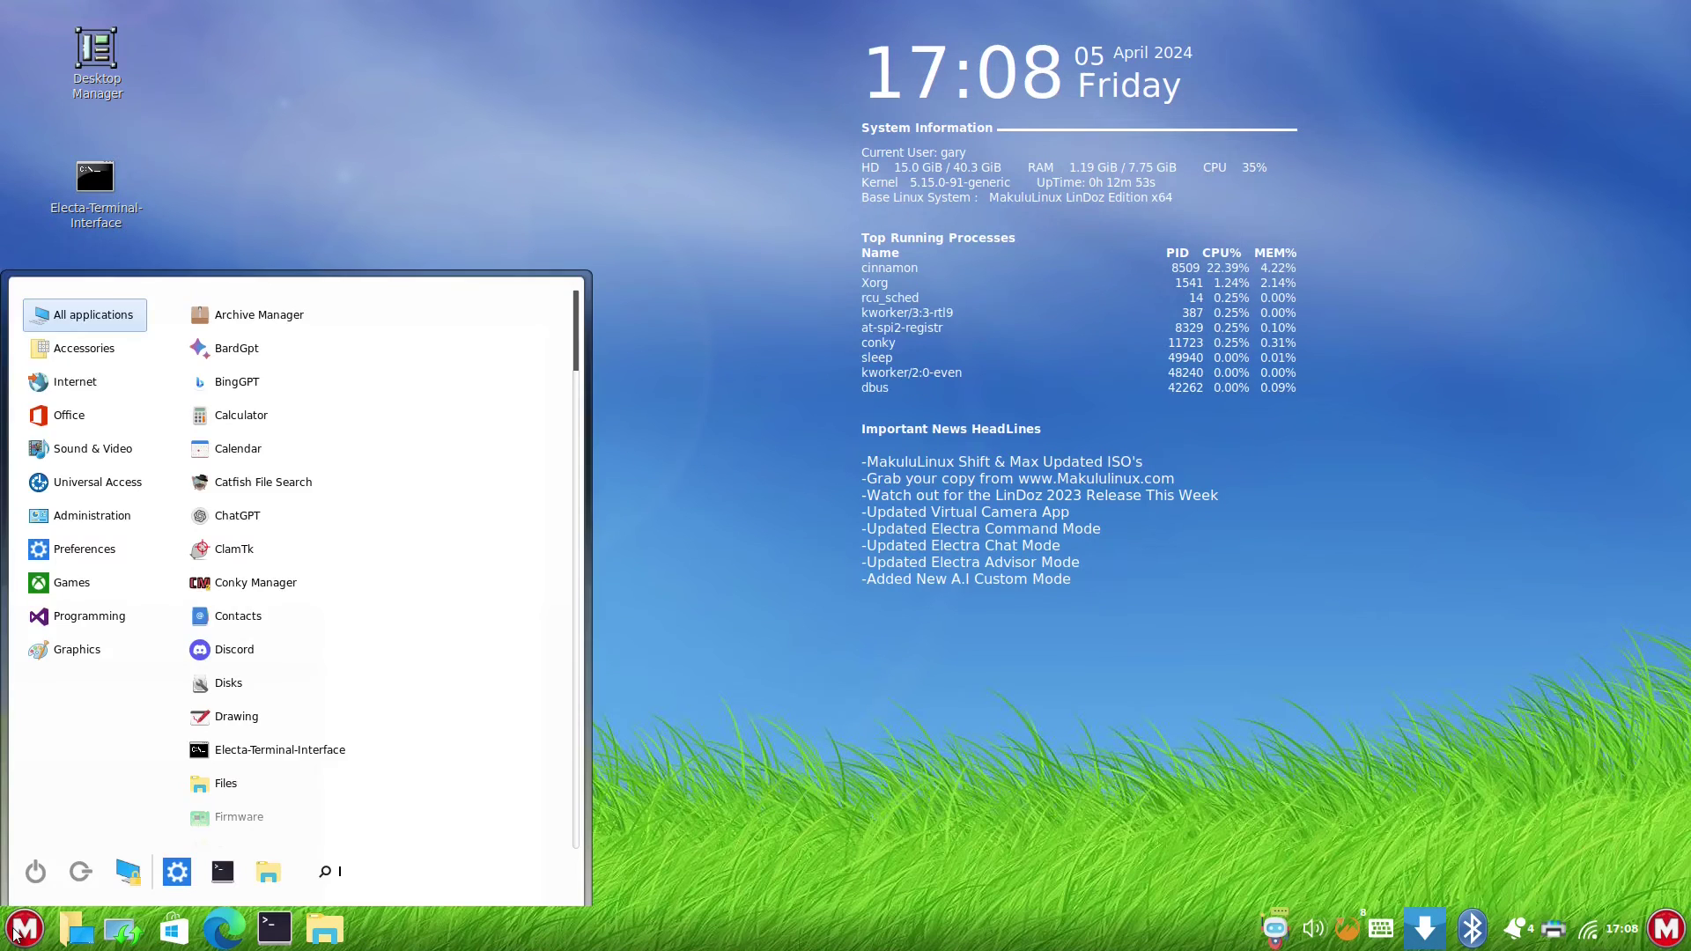
pyautogui.write('print')
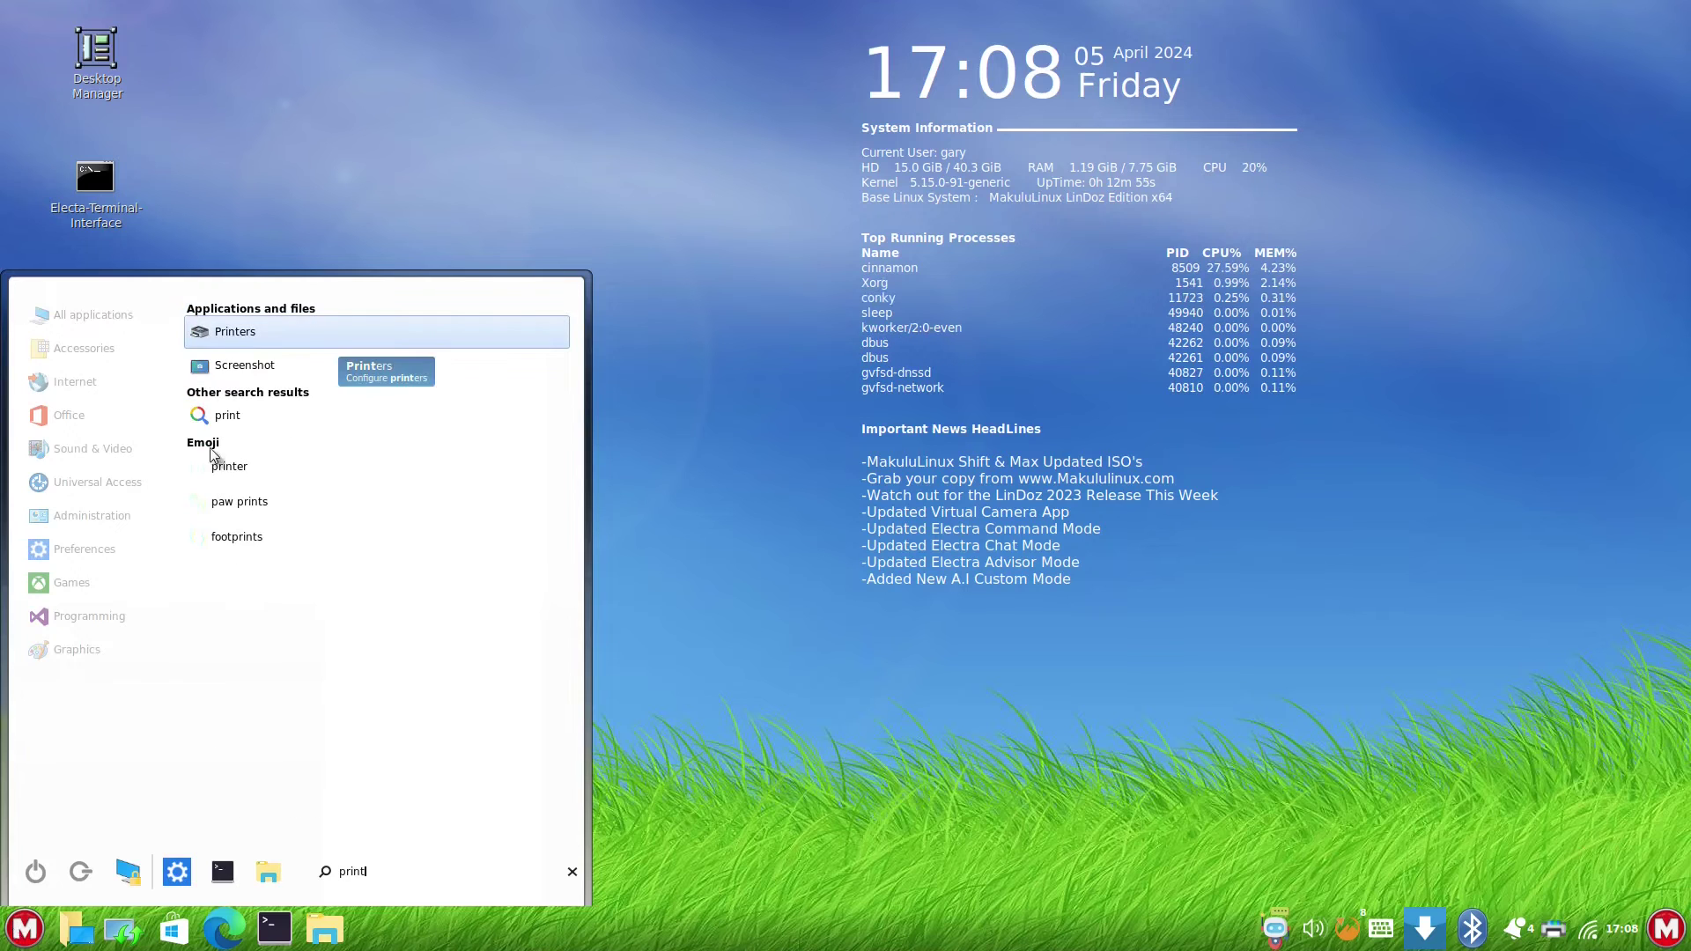
pyautogui.click(246, 331)
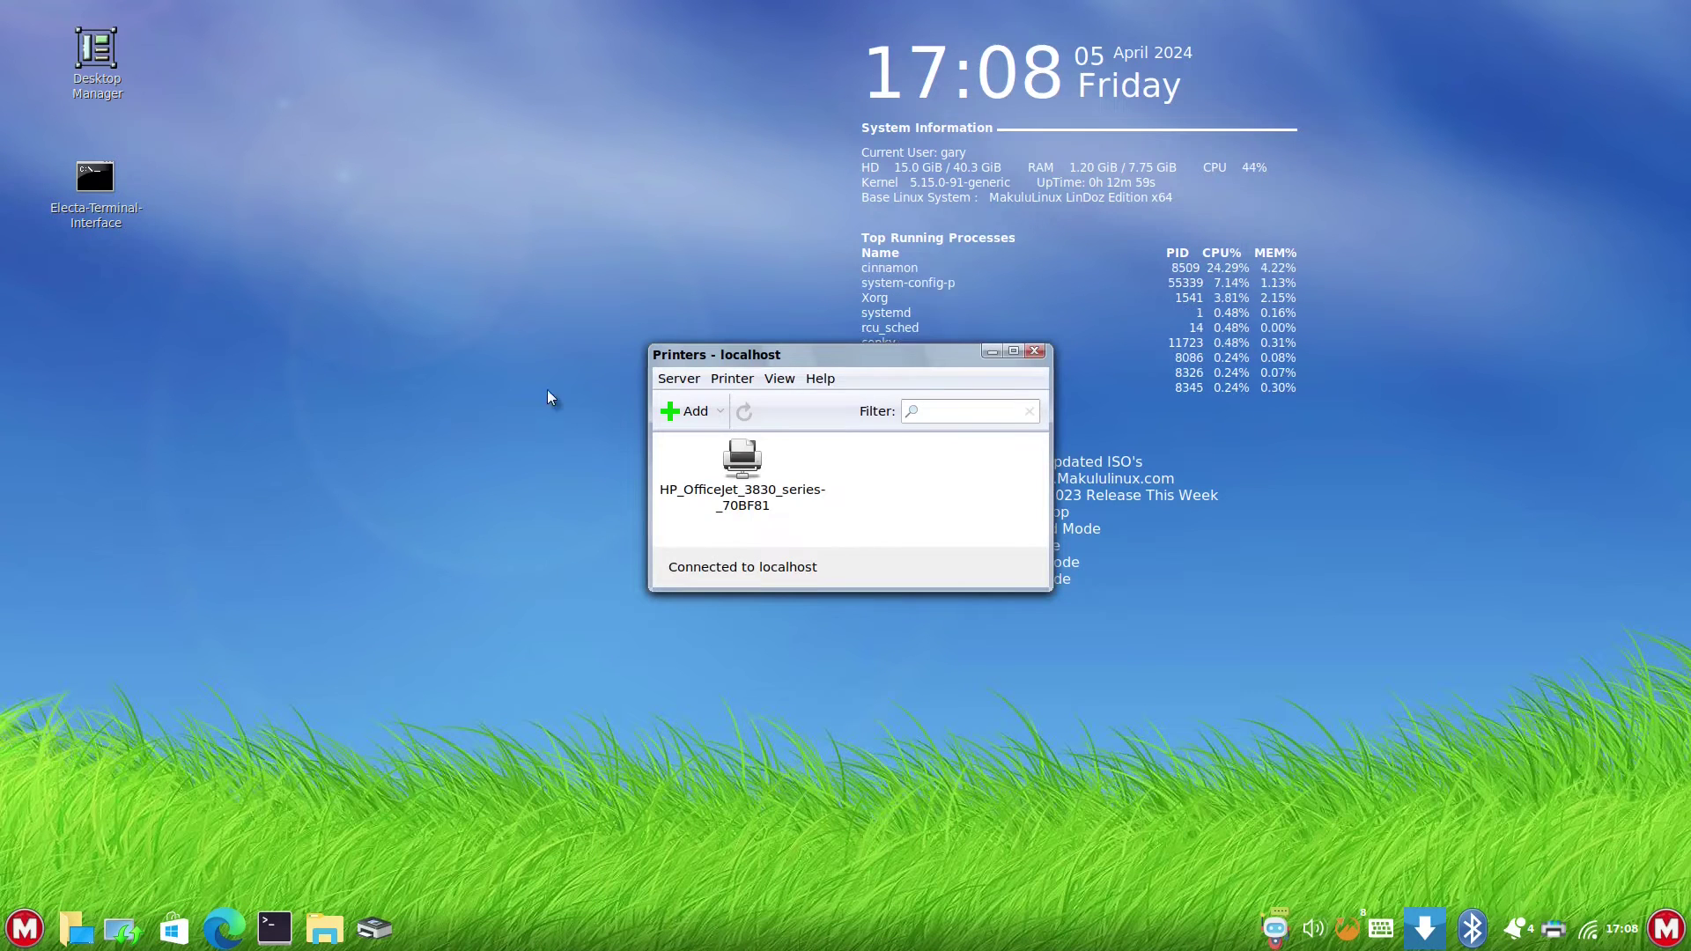
pyautogui.click(1037, 349)
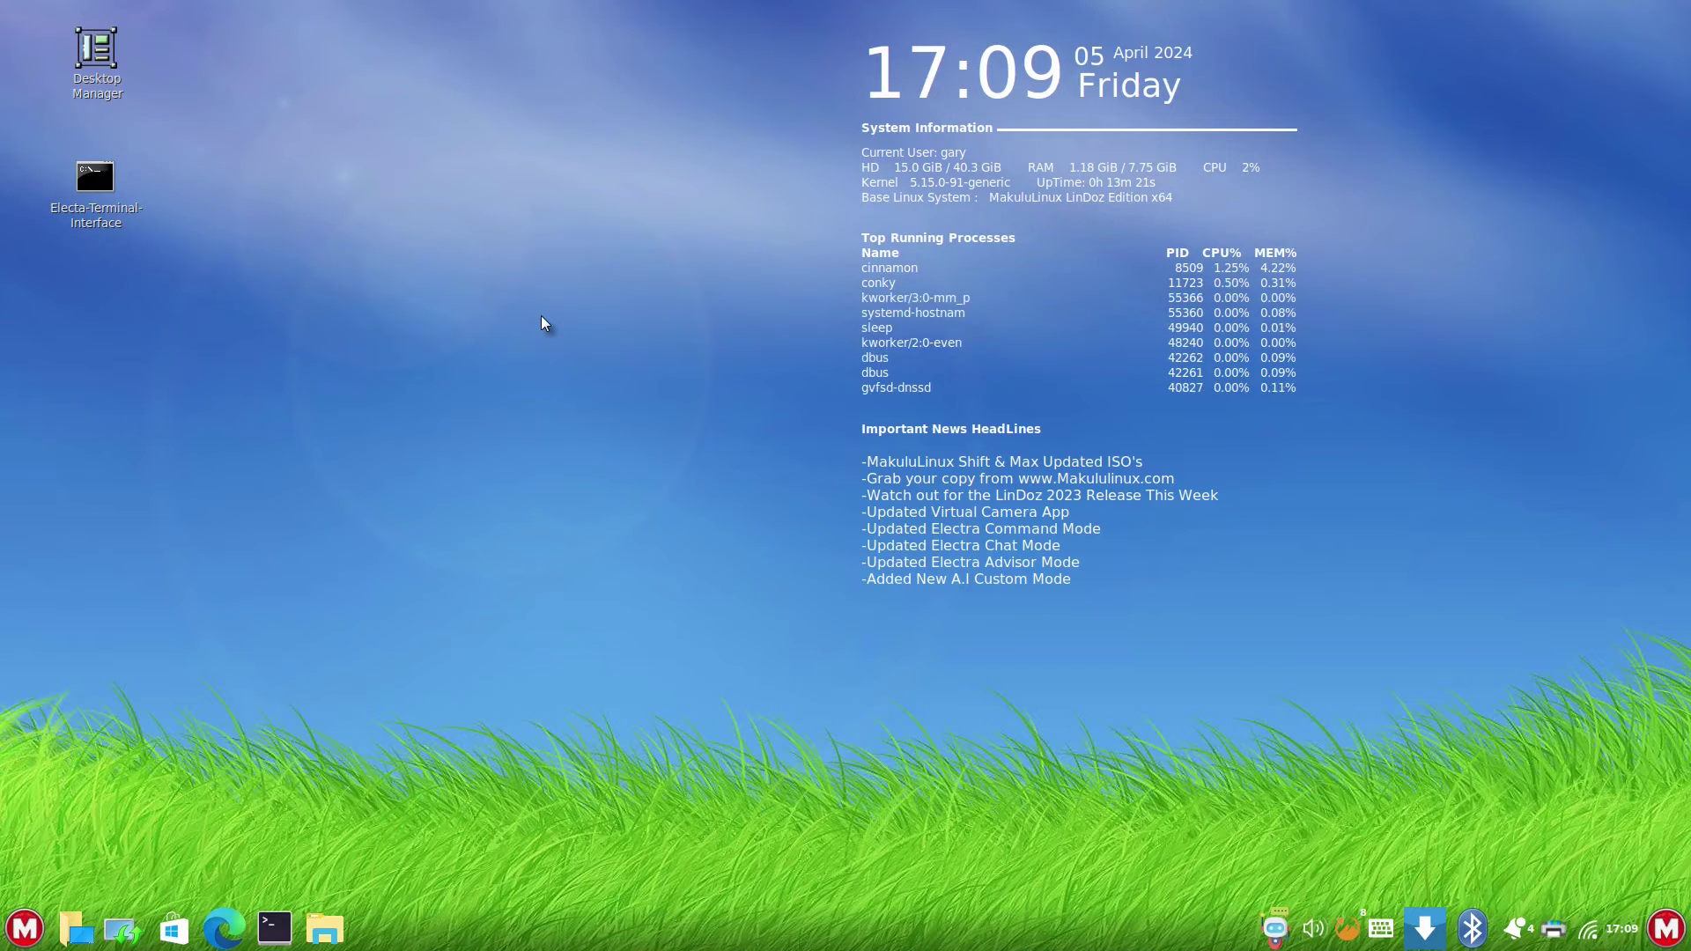
# - Dismiss the desktop context menu, then browse the Administration, Internet and Office menu categories
pyautogui.rightClick(541, 315)
pyautogui.click(323, 440)
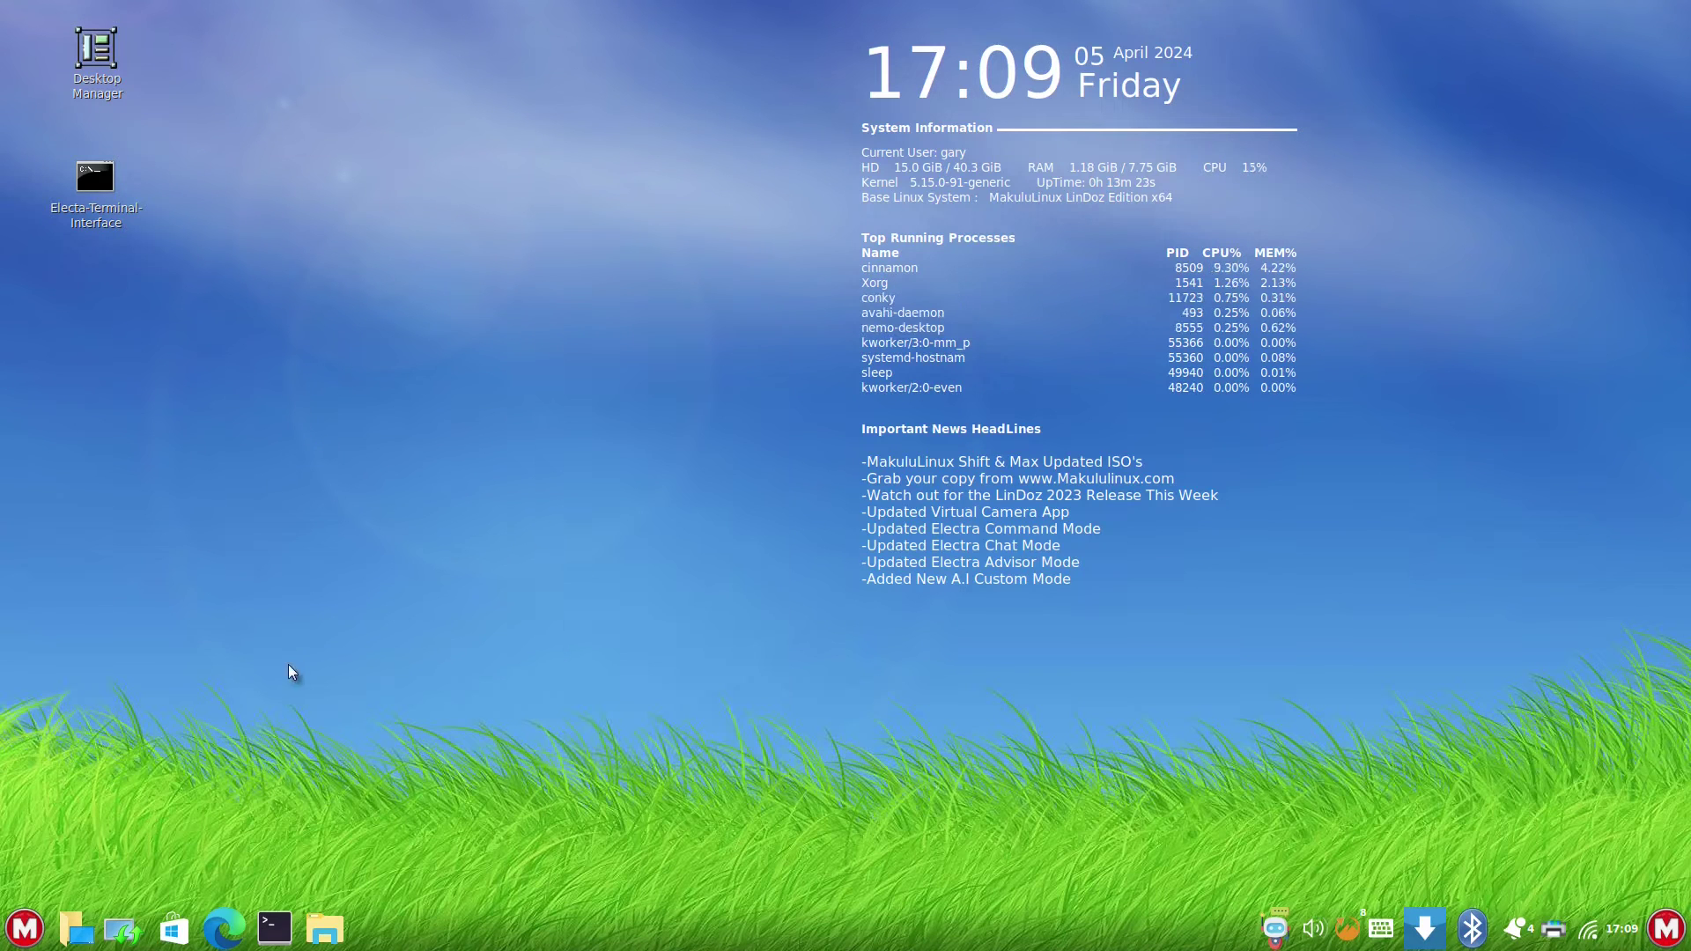
pyautogui.click(25, 931)
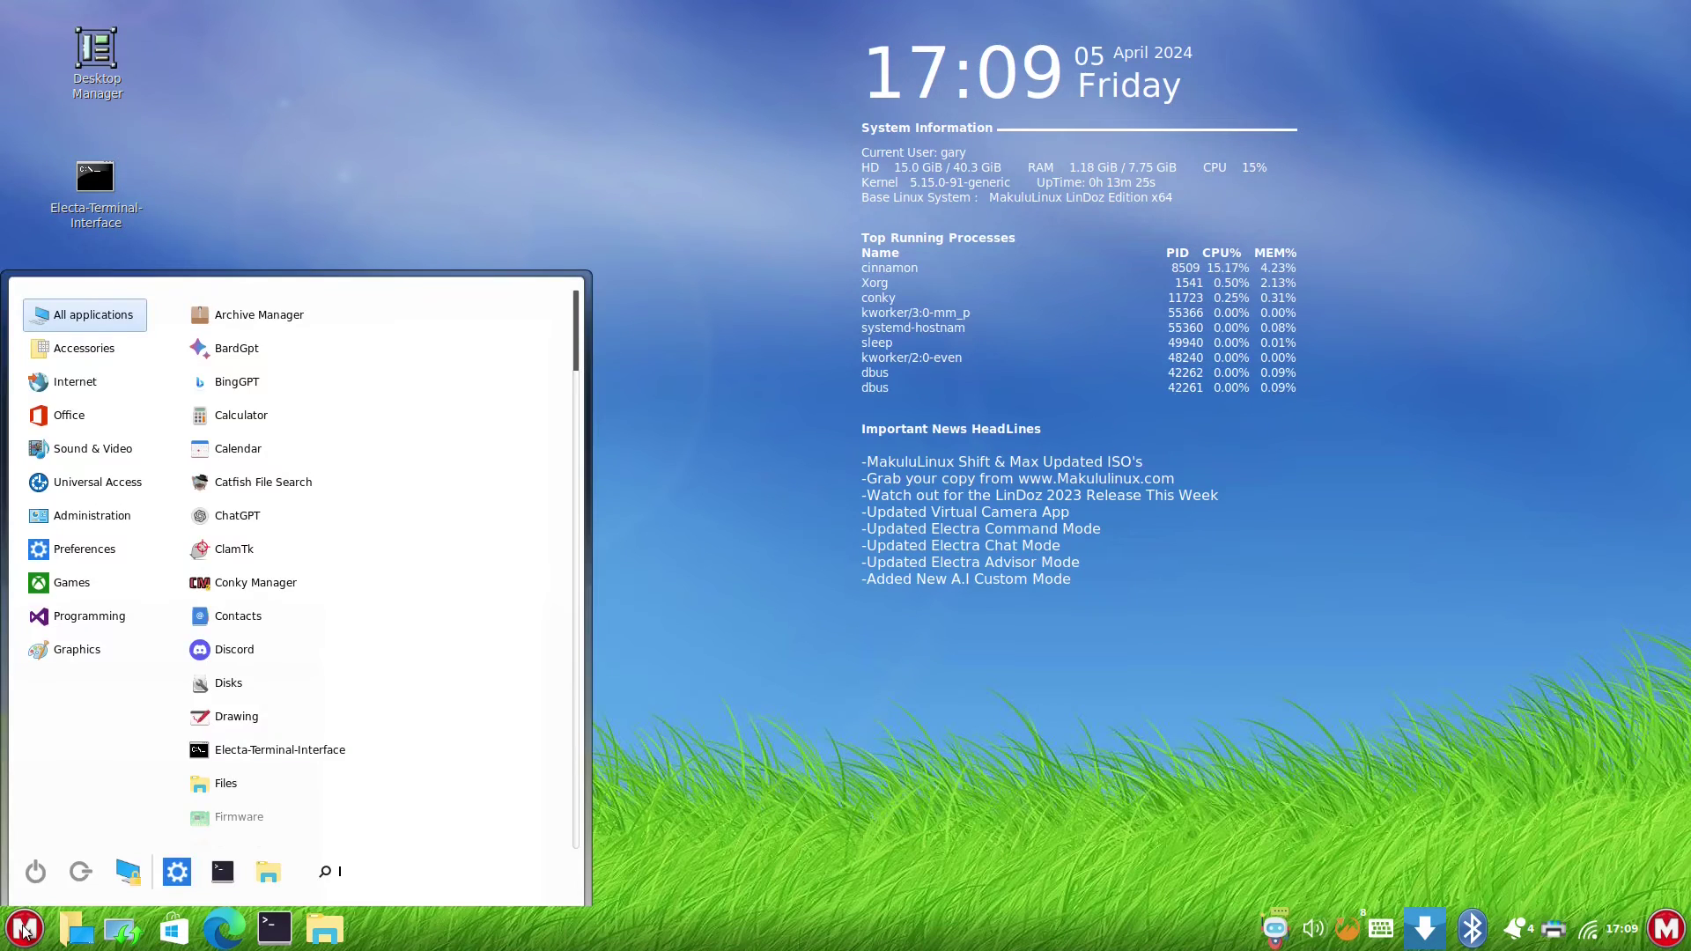
pyautogui.click(91, 516)
pyautogui.moveTo(128, 327)
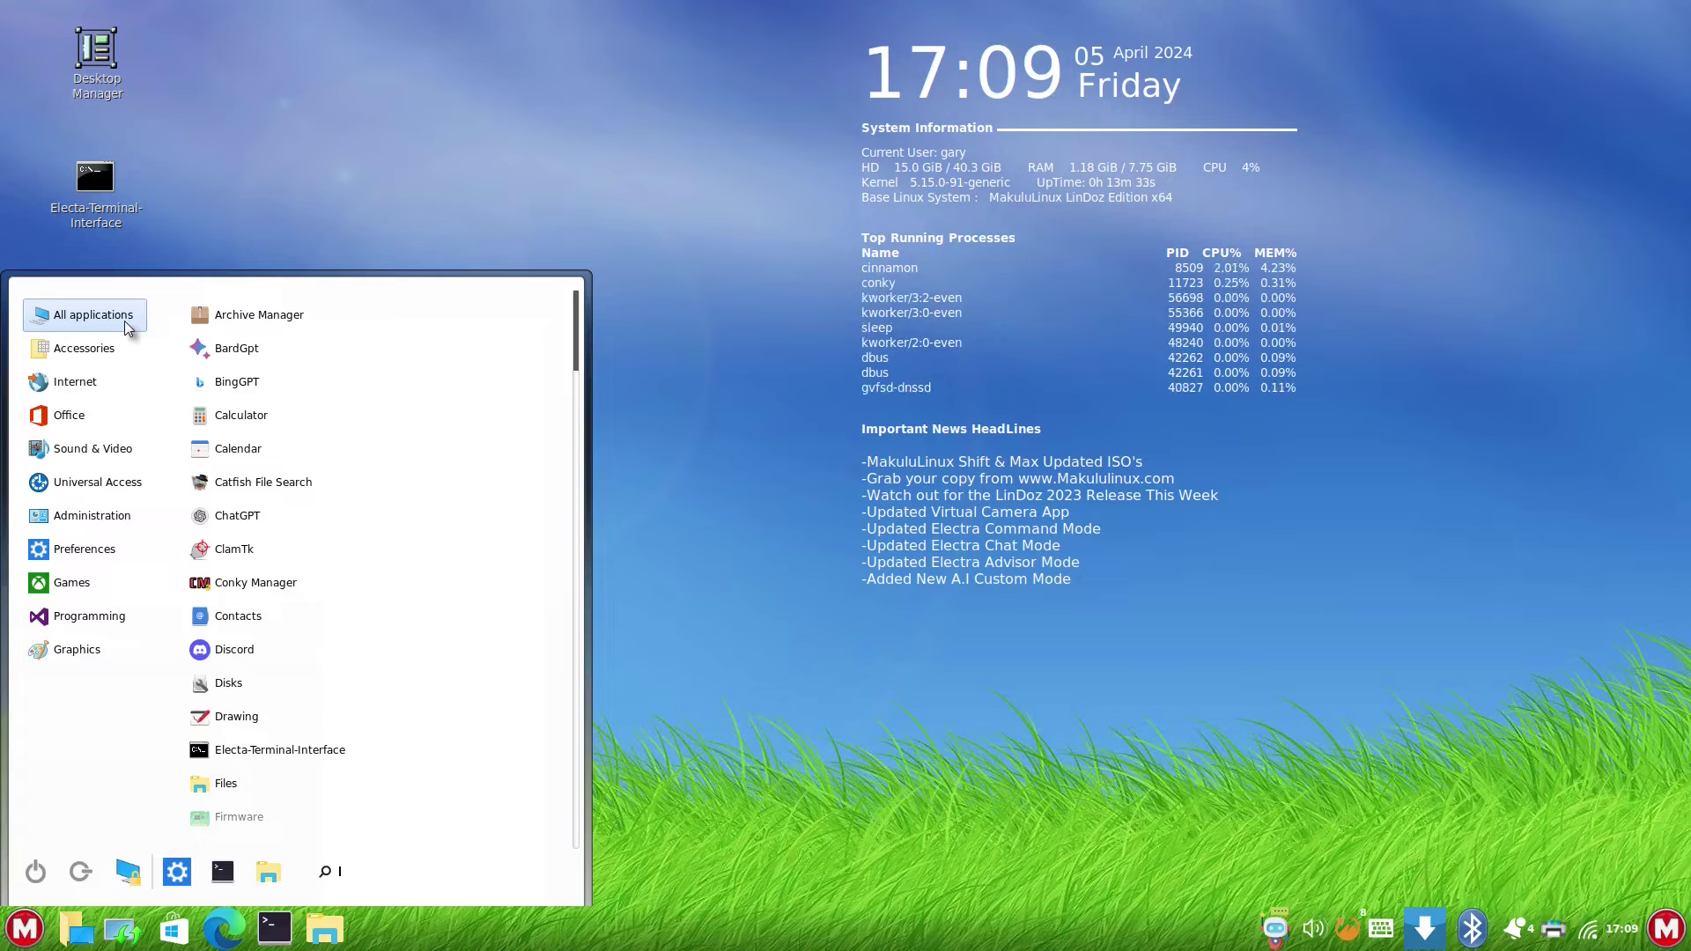
pyautogui.moveTo(112, 396)
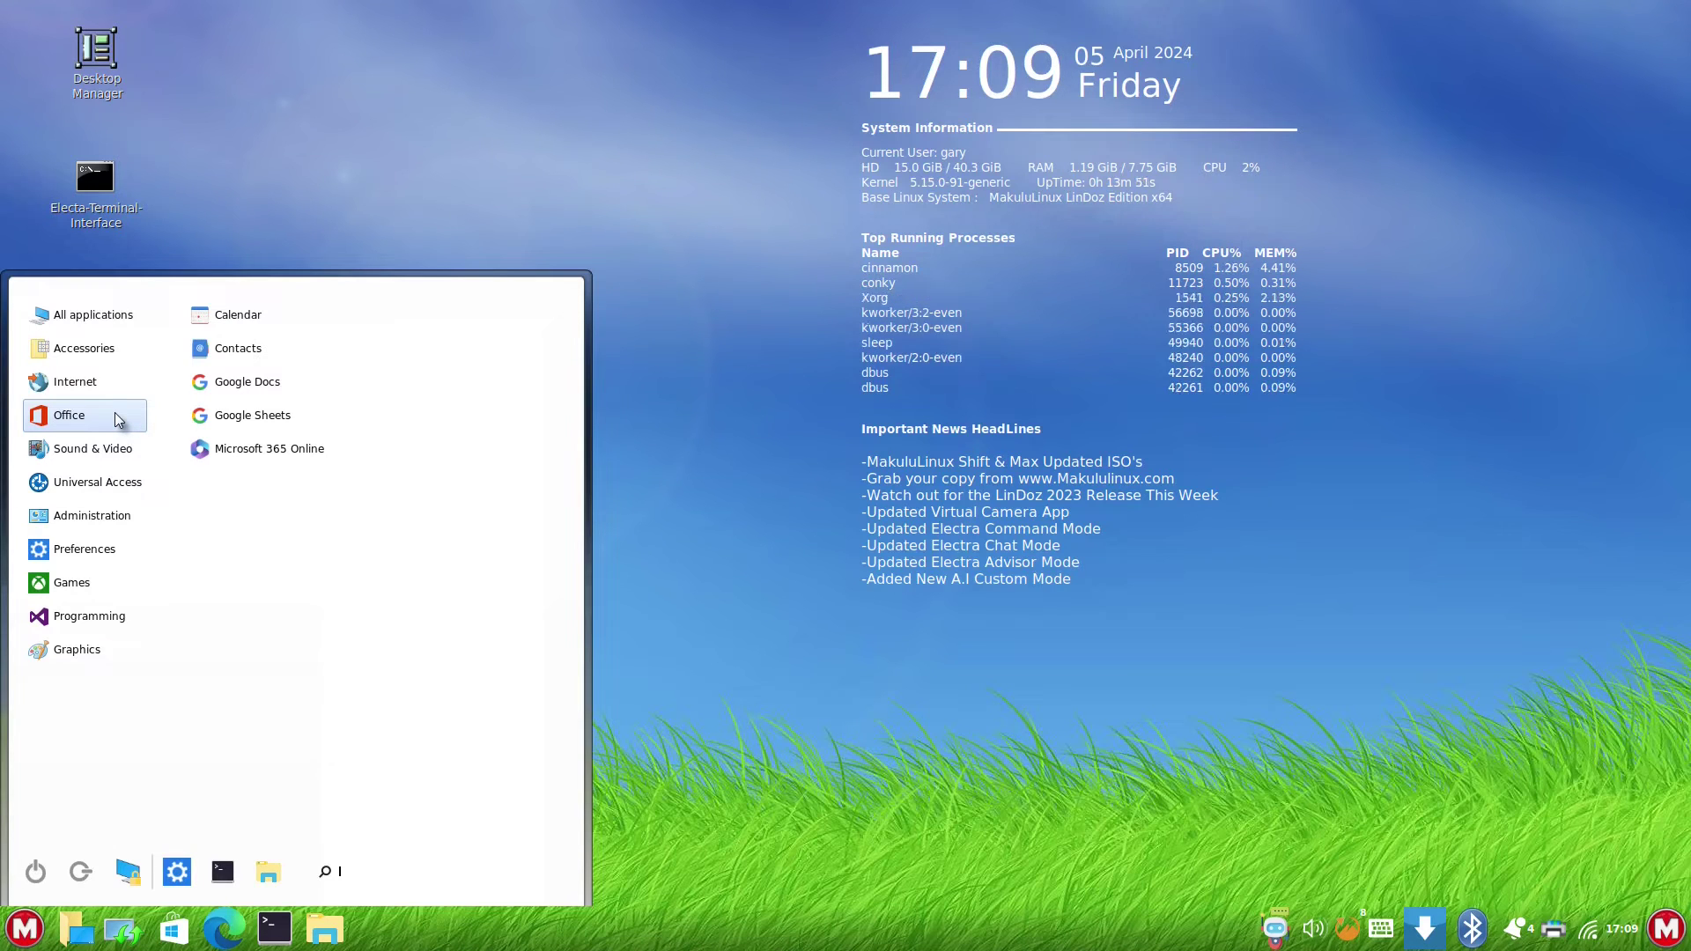
# - Launch and close Google Docs, then launch and close Microsoft 365 Online from the menu
pyautogui.click(272, 388)
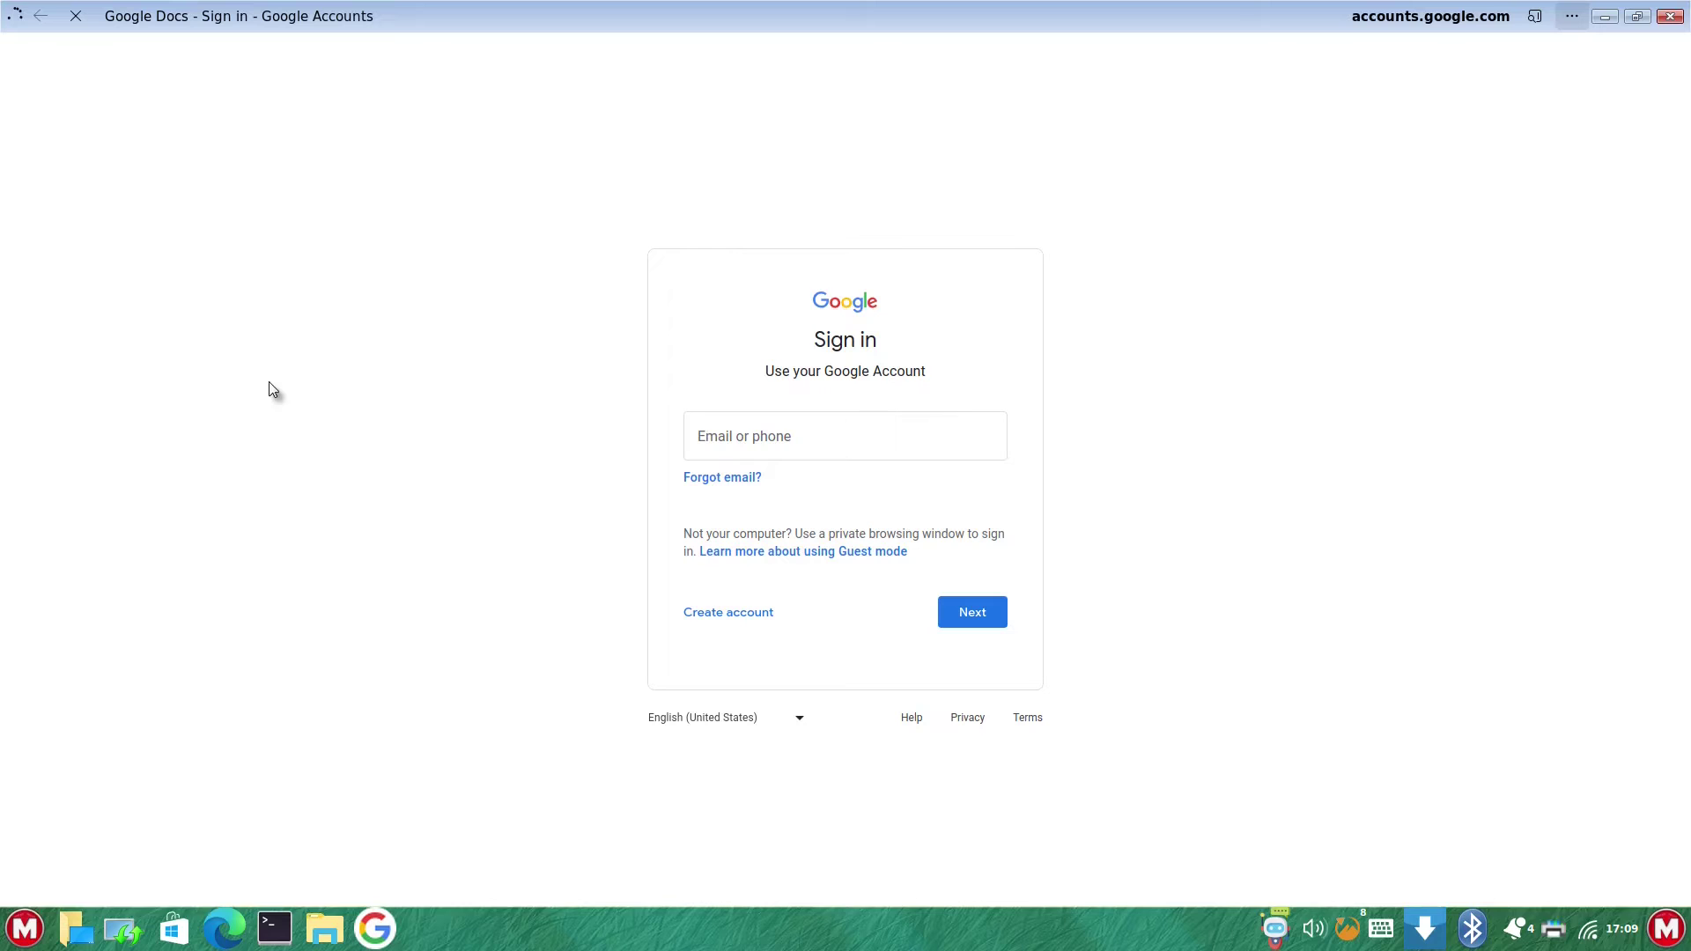
pyautogui.click(1677, 14)
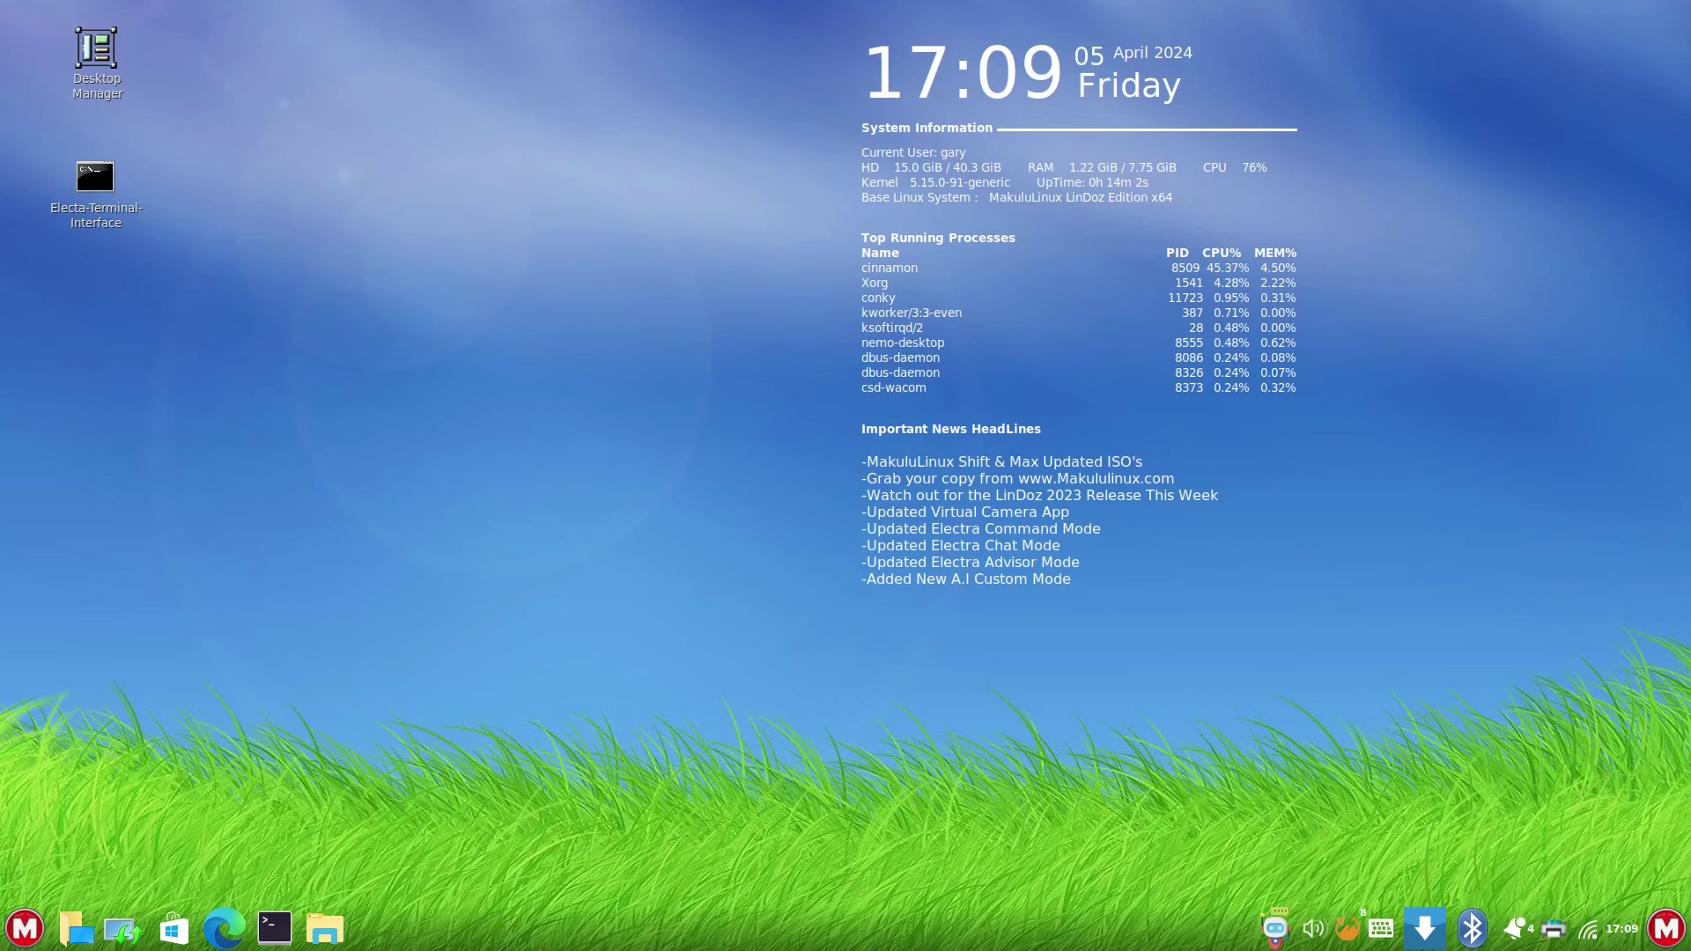
pyautogui.click(27, 934)
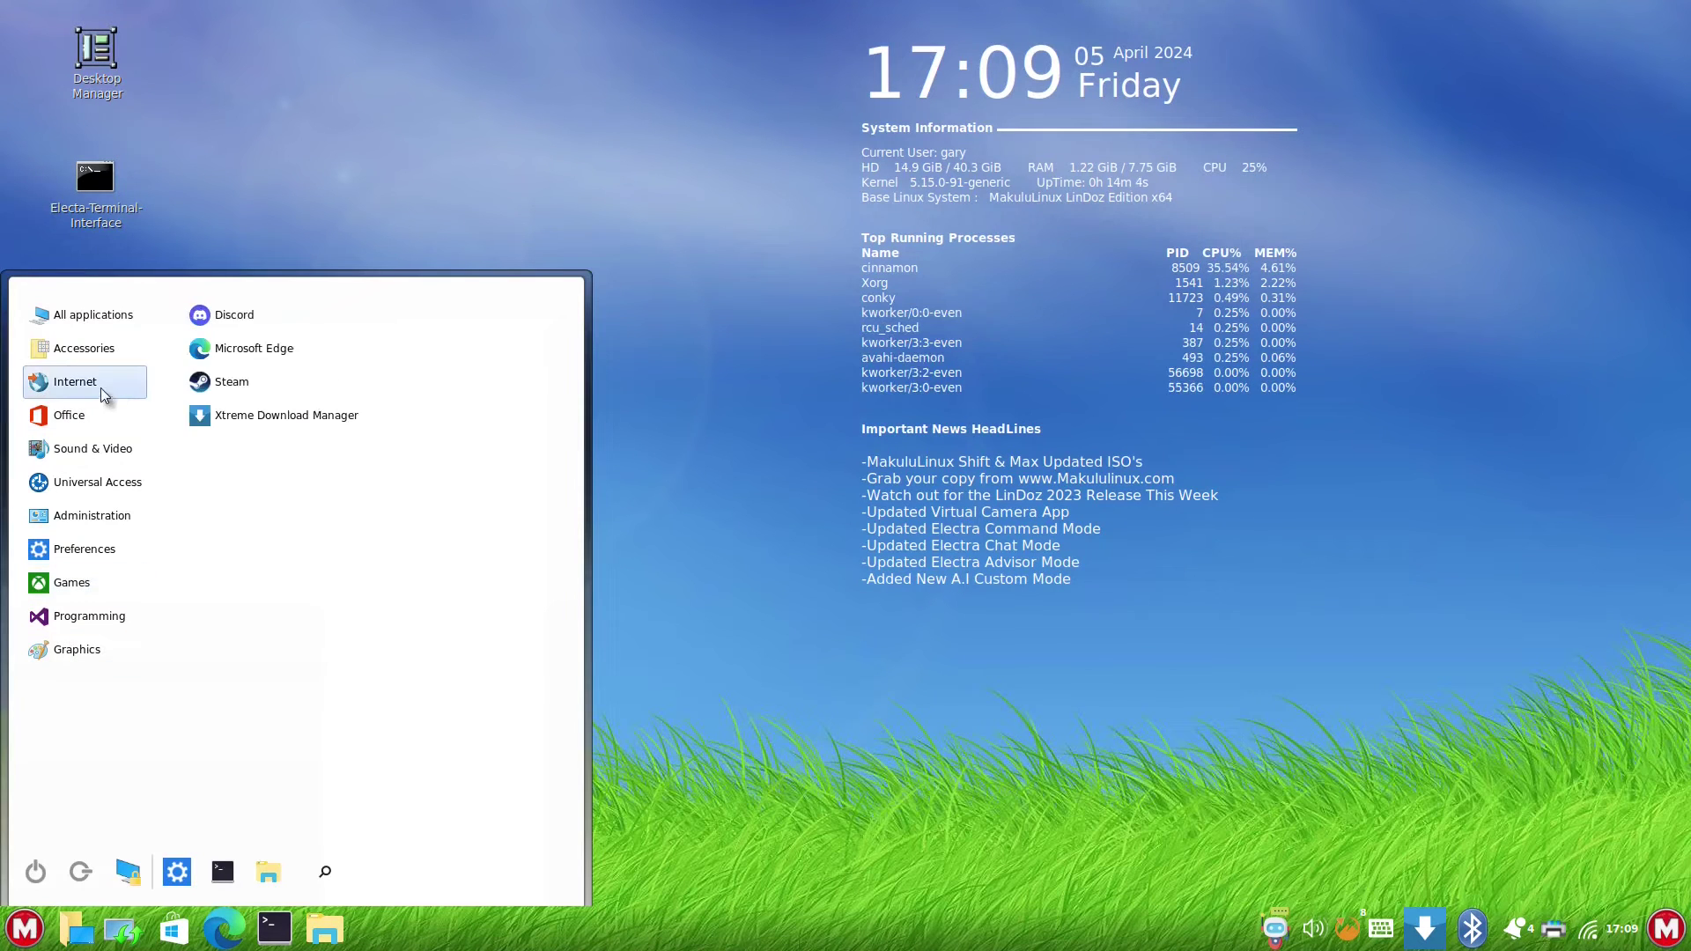
pyautogui.click(299, 452)
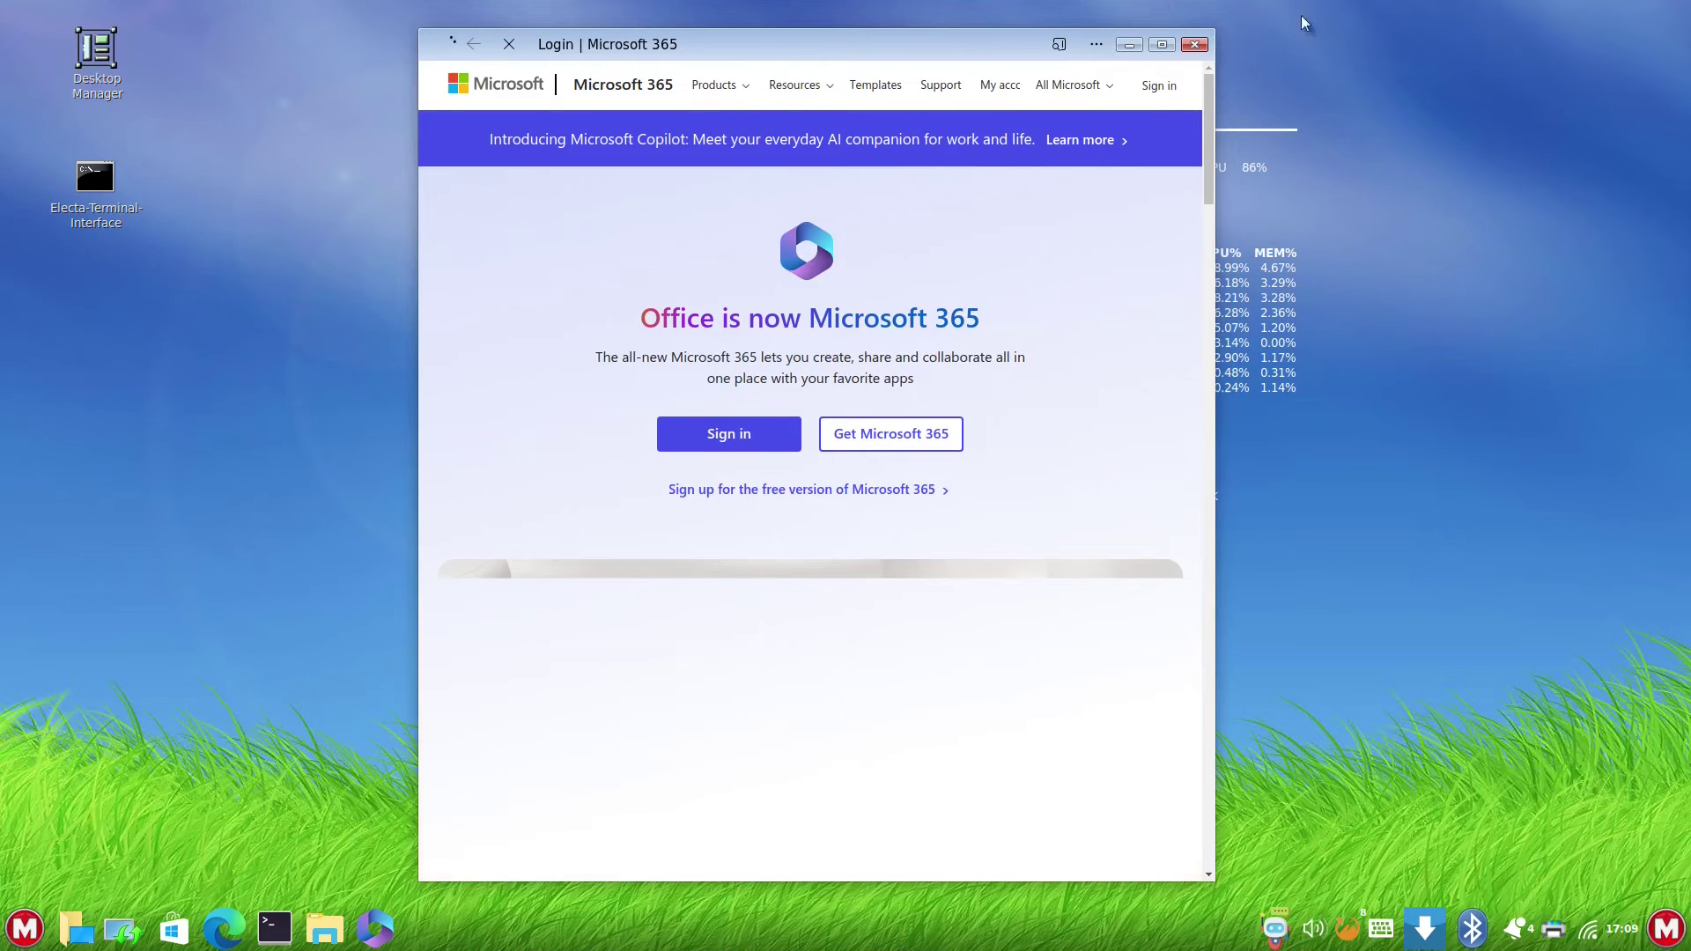
pyautogui.click(1195, 44)
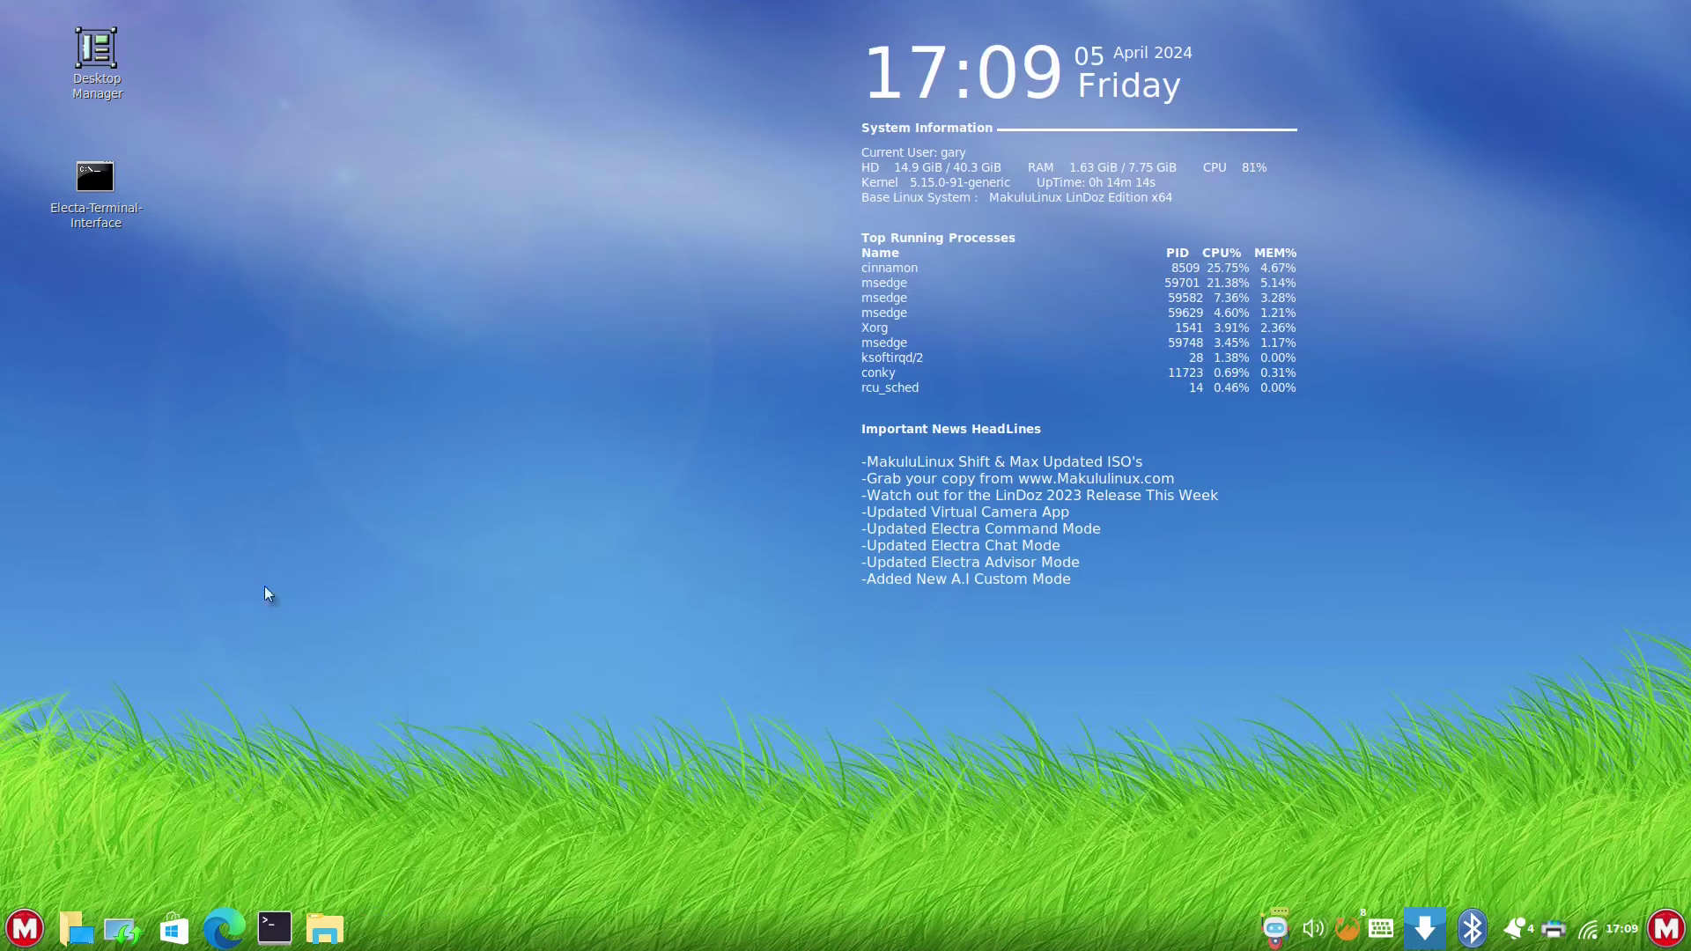
# - Browse the Administration, Games, Programming, Graphics and Office menu categories, then dismiss the menu
pyautogui.click(25, 928)
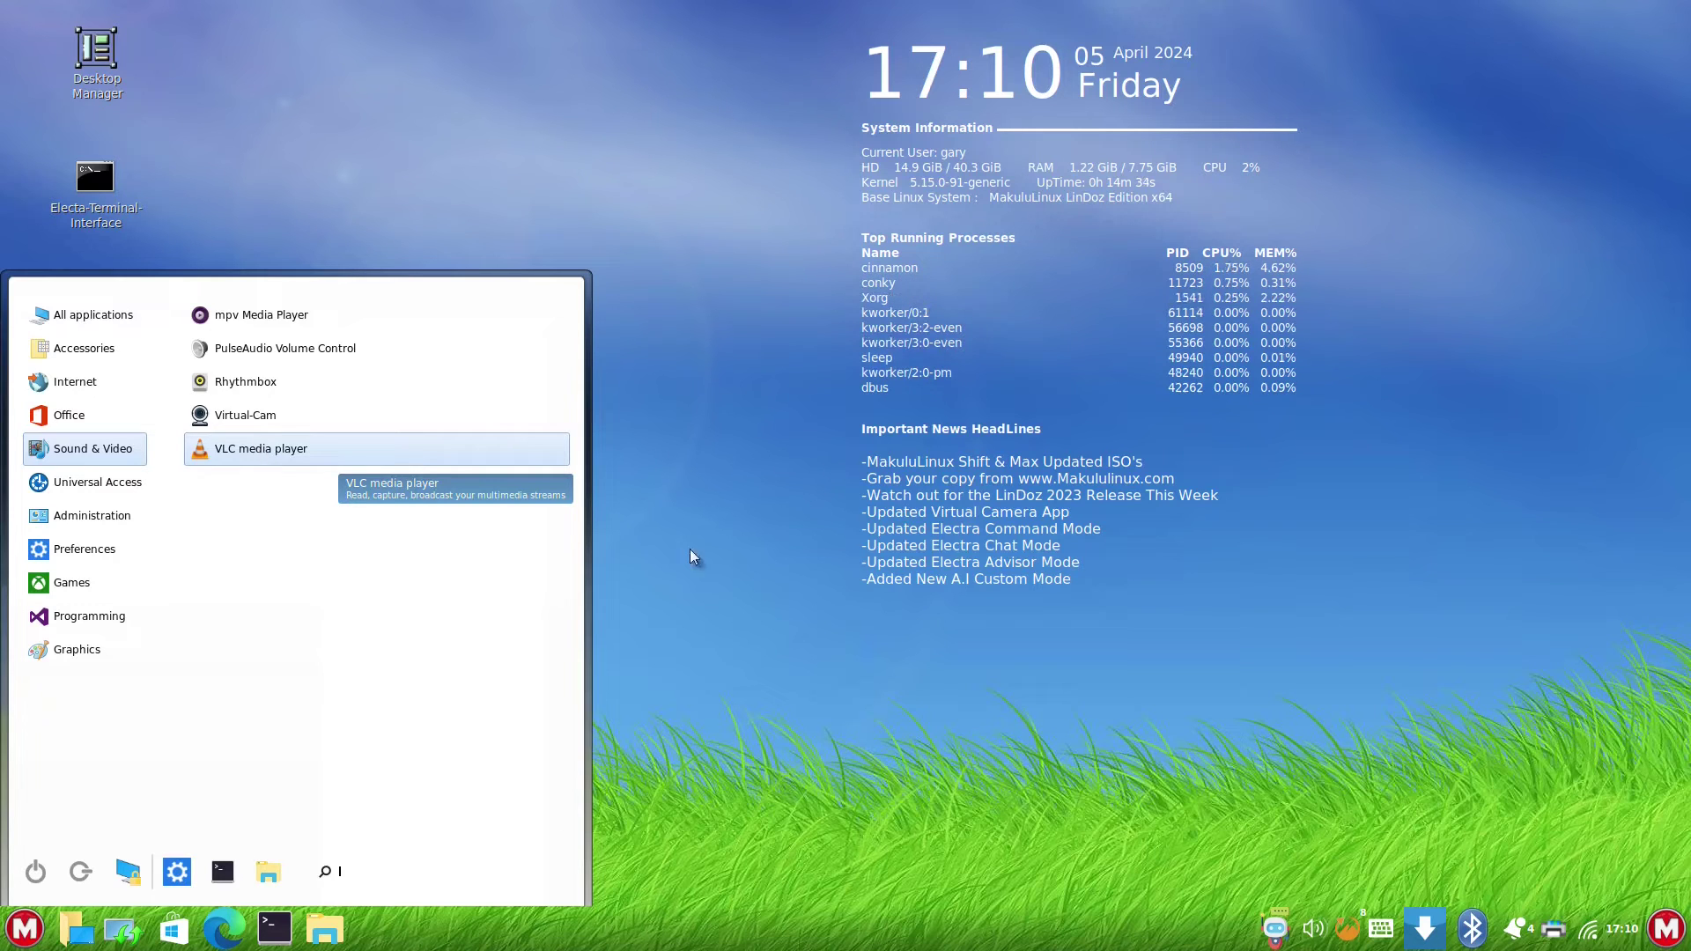
pyautogui.moveTo(112, 520)
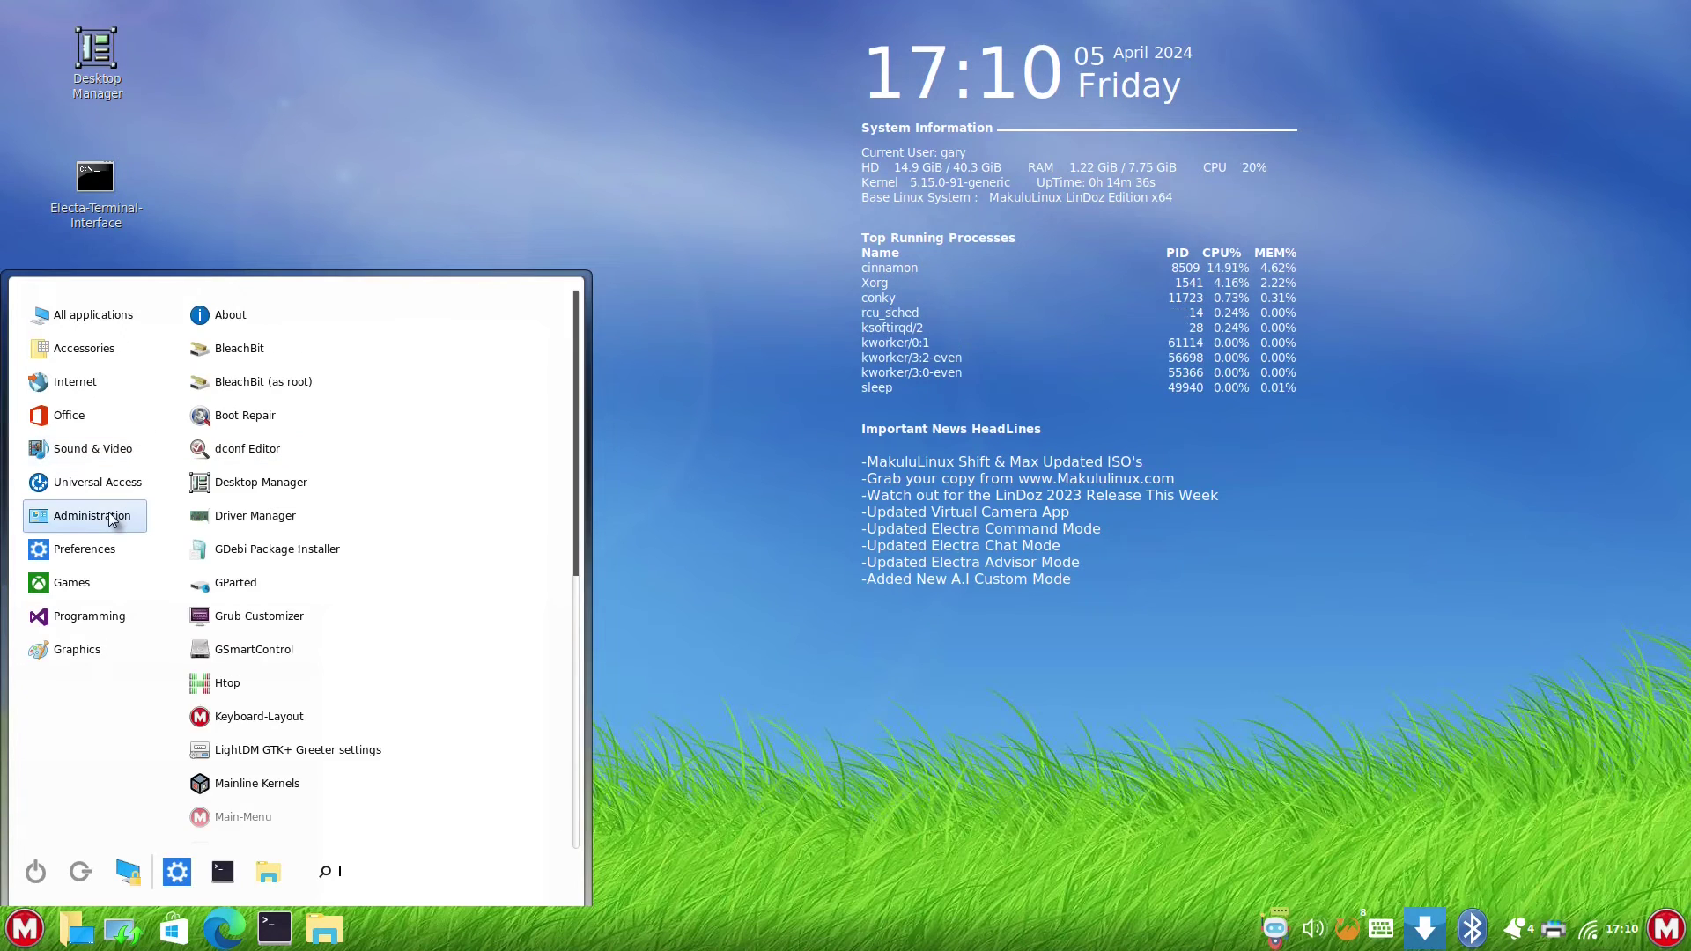
pyautogui.moveTo(80, 584)
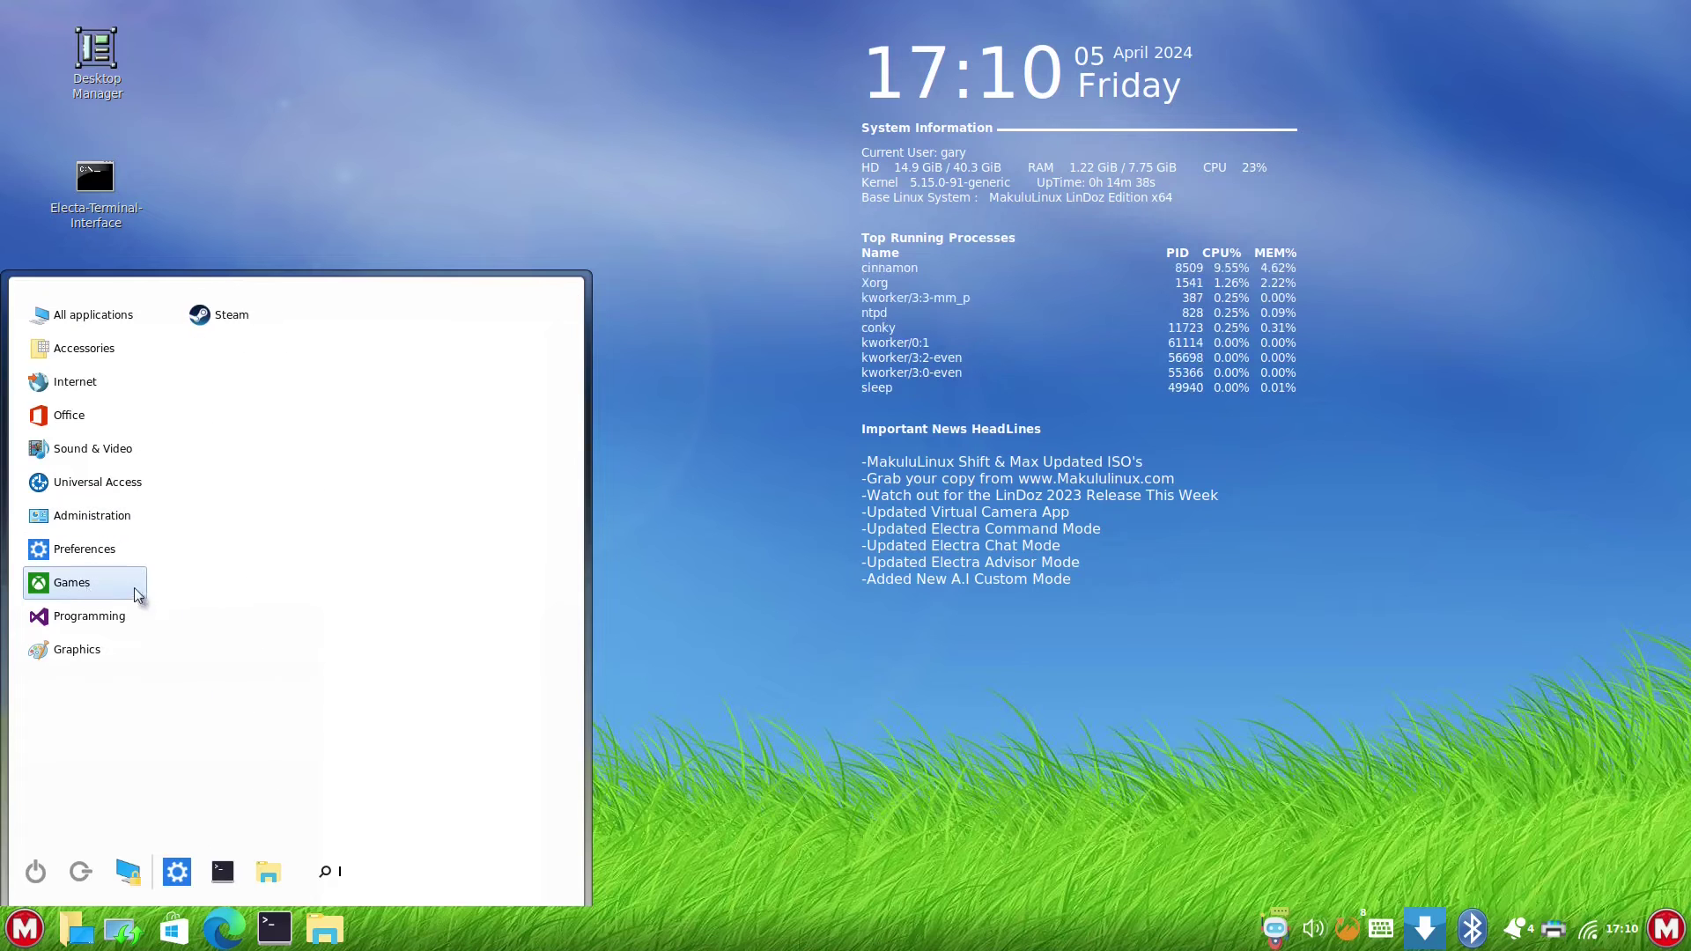
pyautogui.moveTo(63, 625)
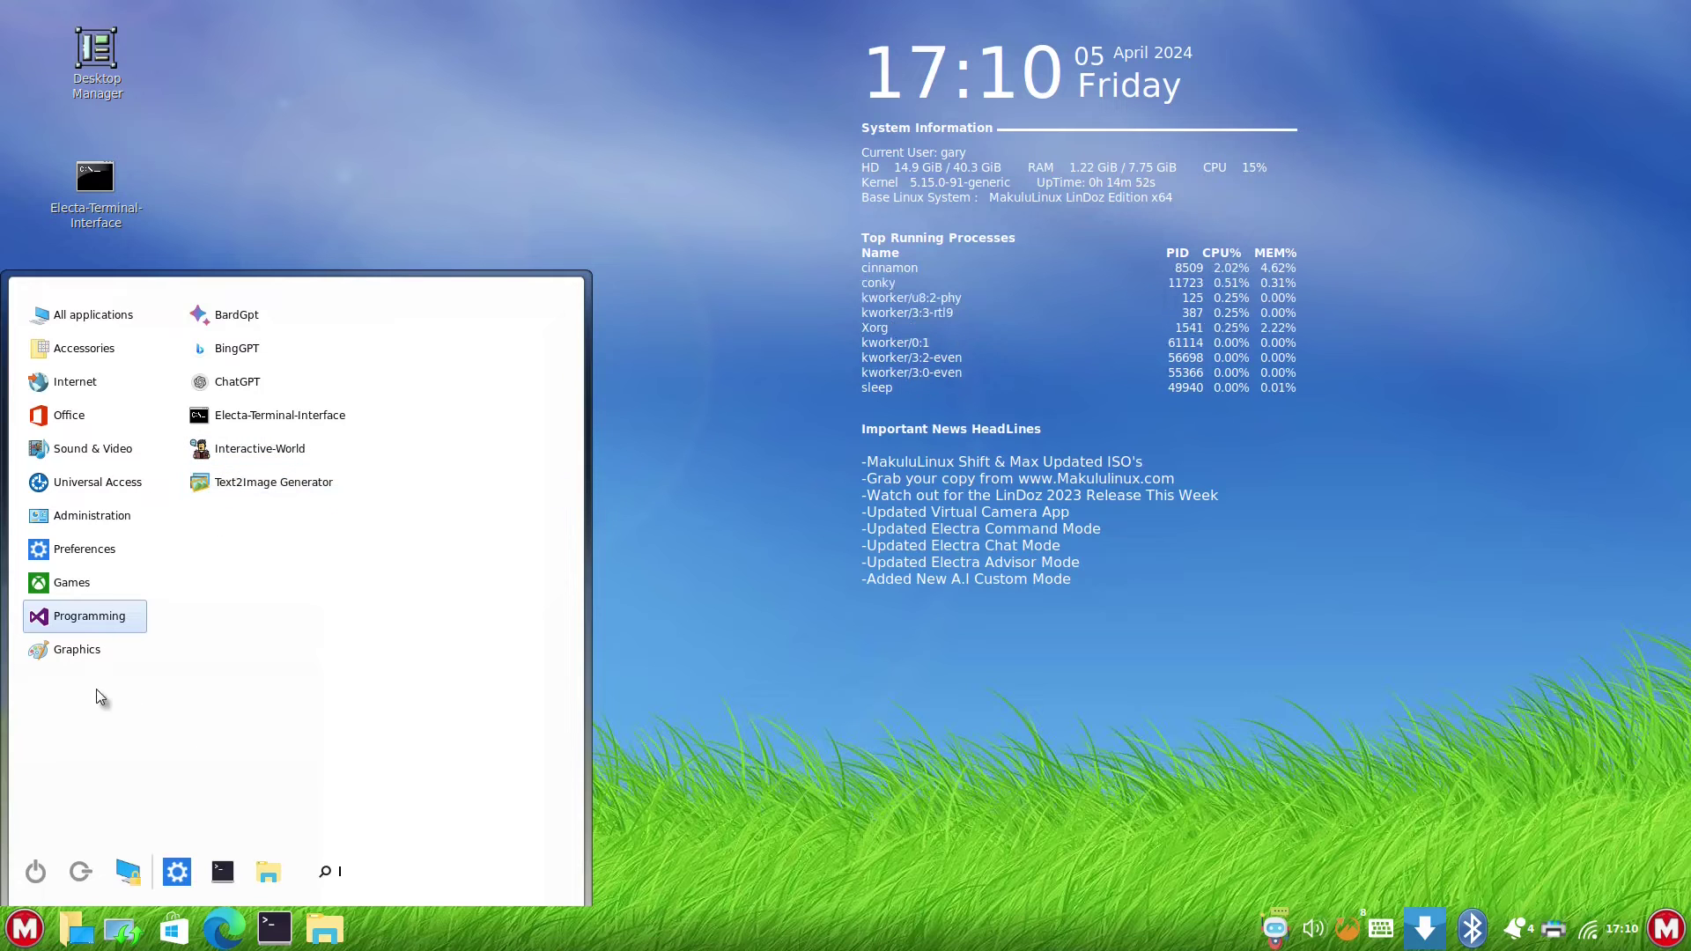
pyautogui.moveTo(95, 653)
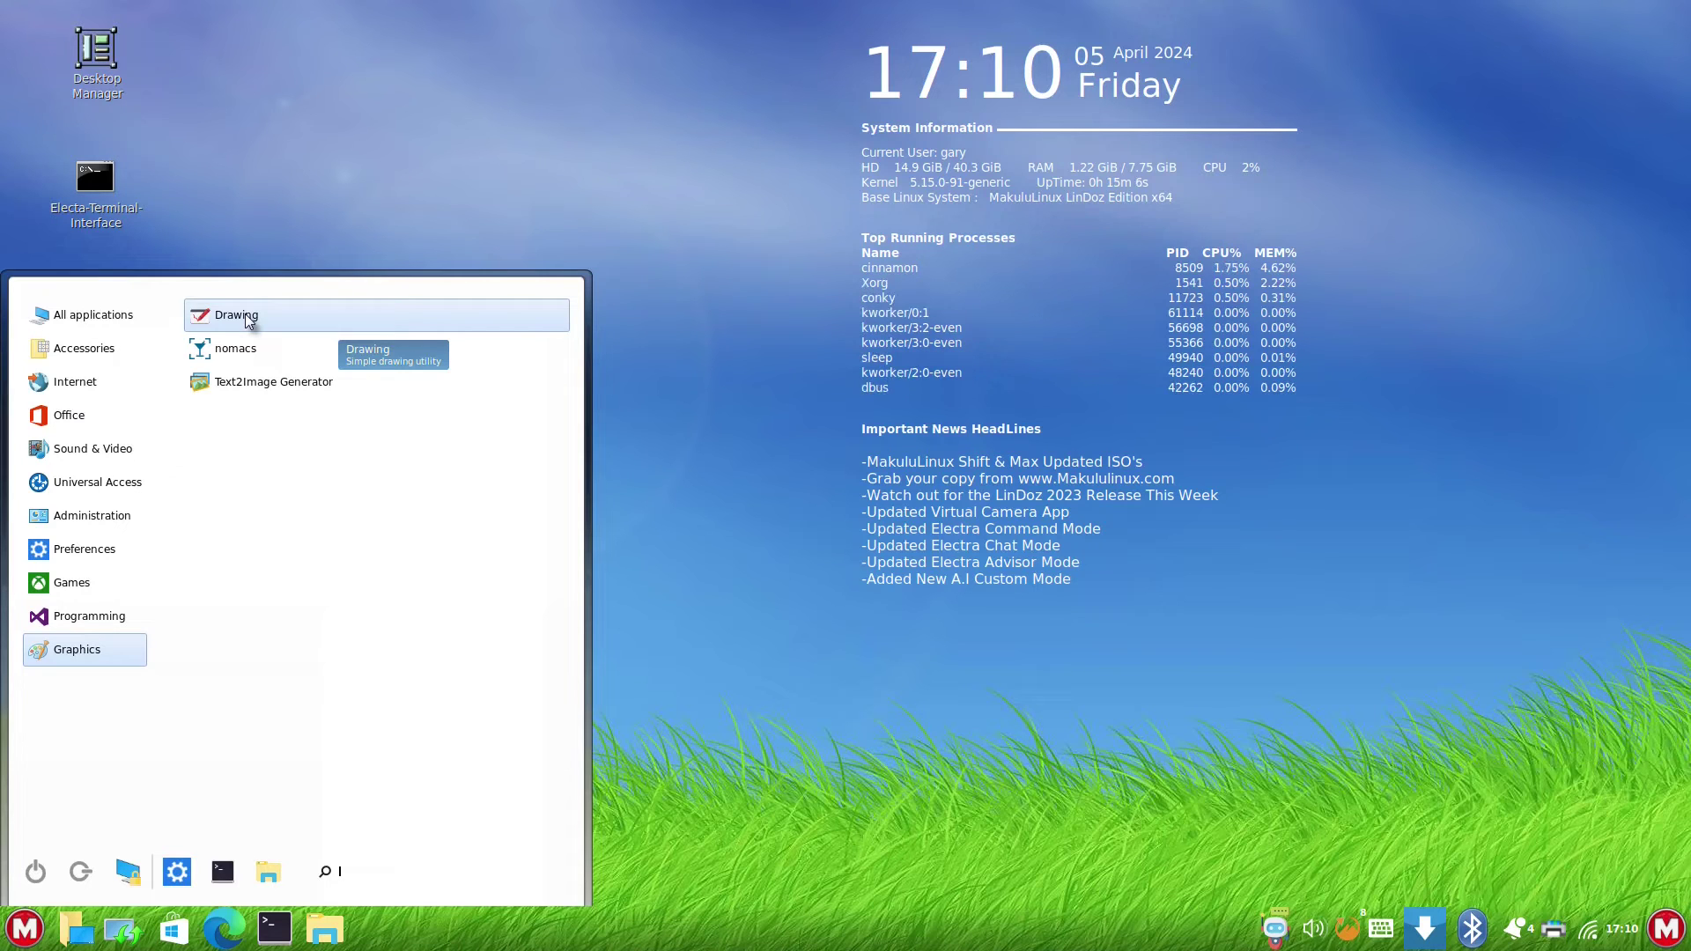
pyautogui.moveTo(76, 426)
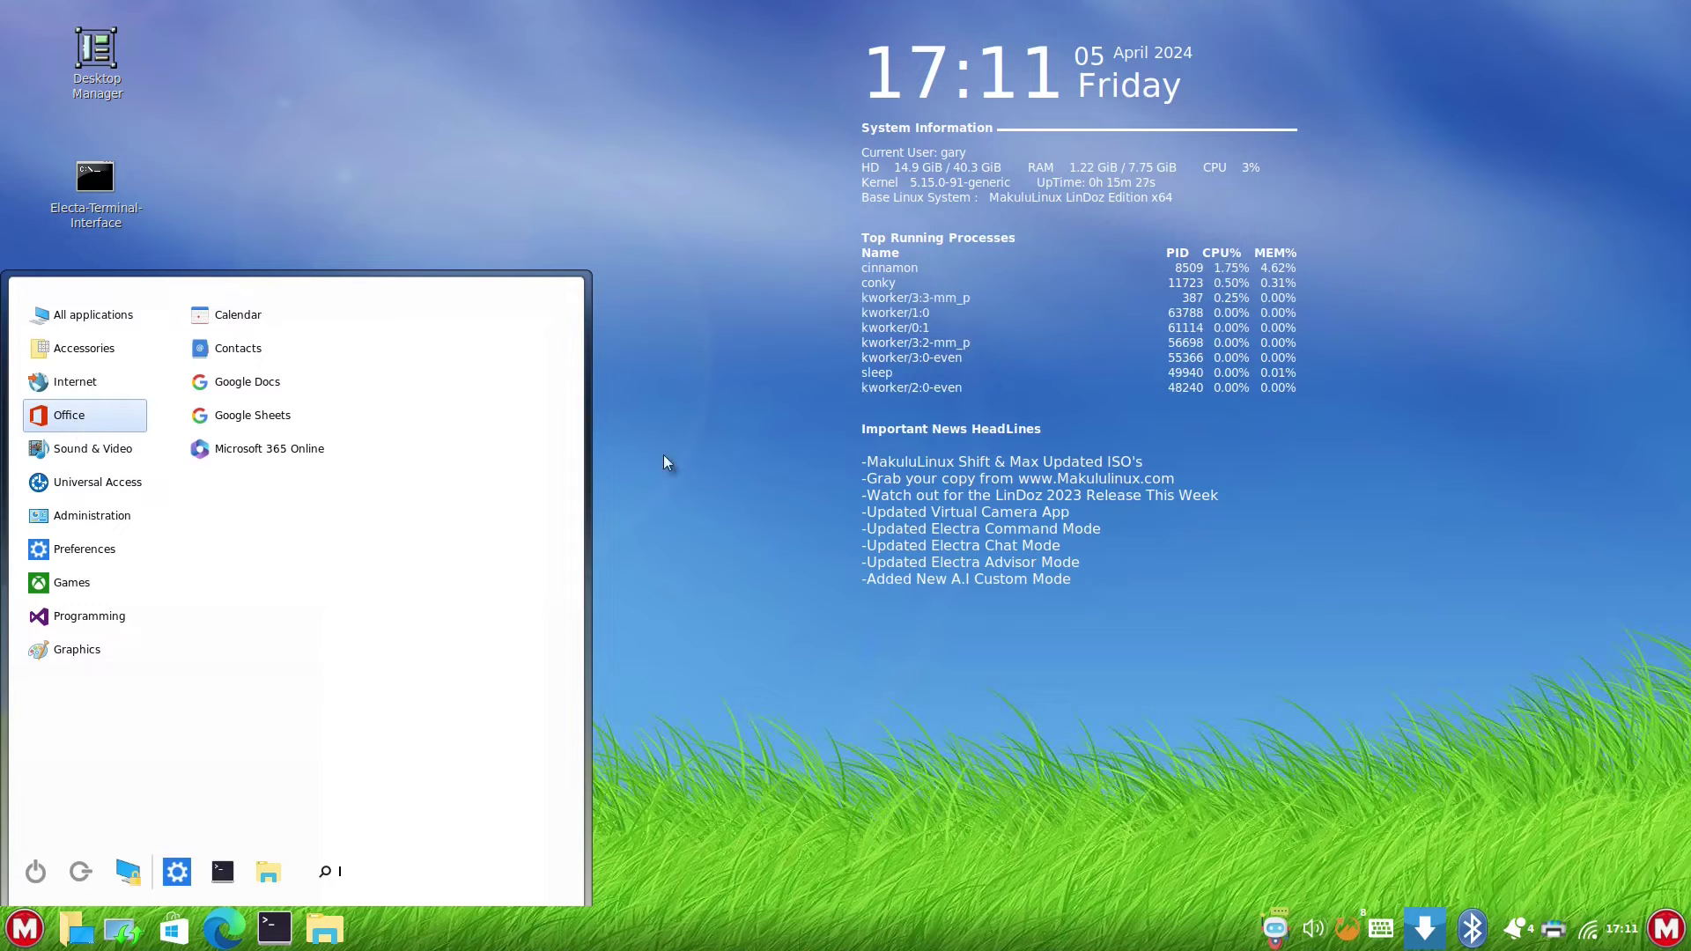
pyautogui.click(690, 421)
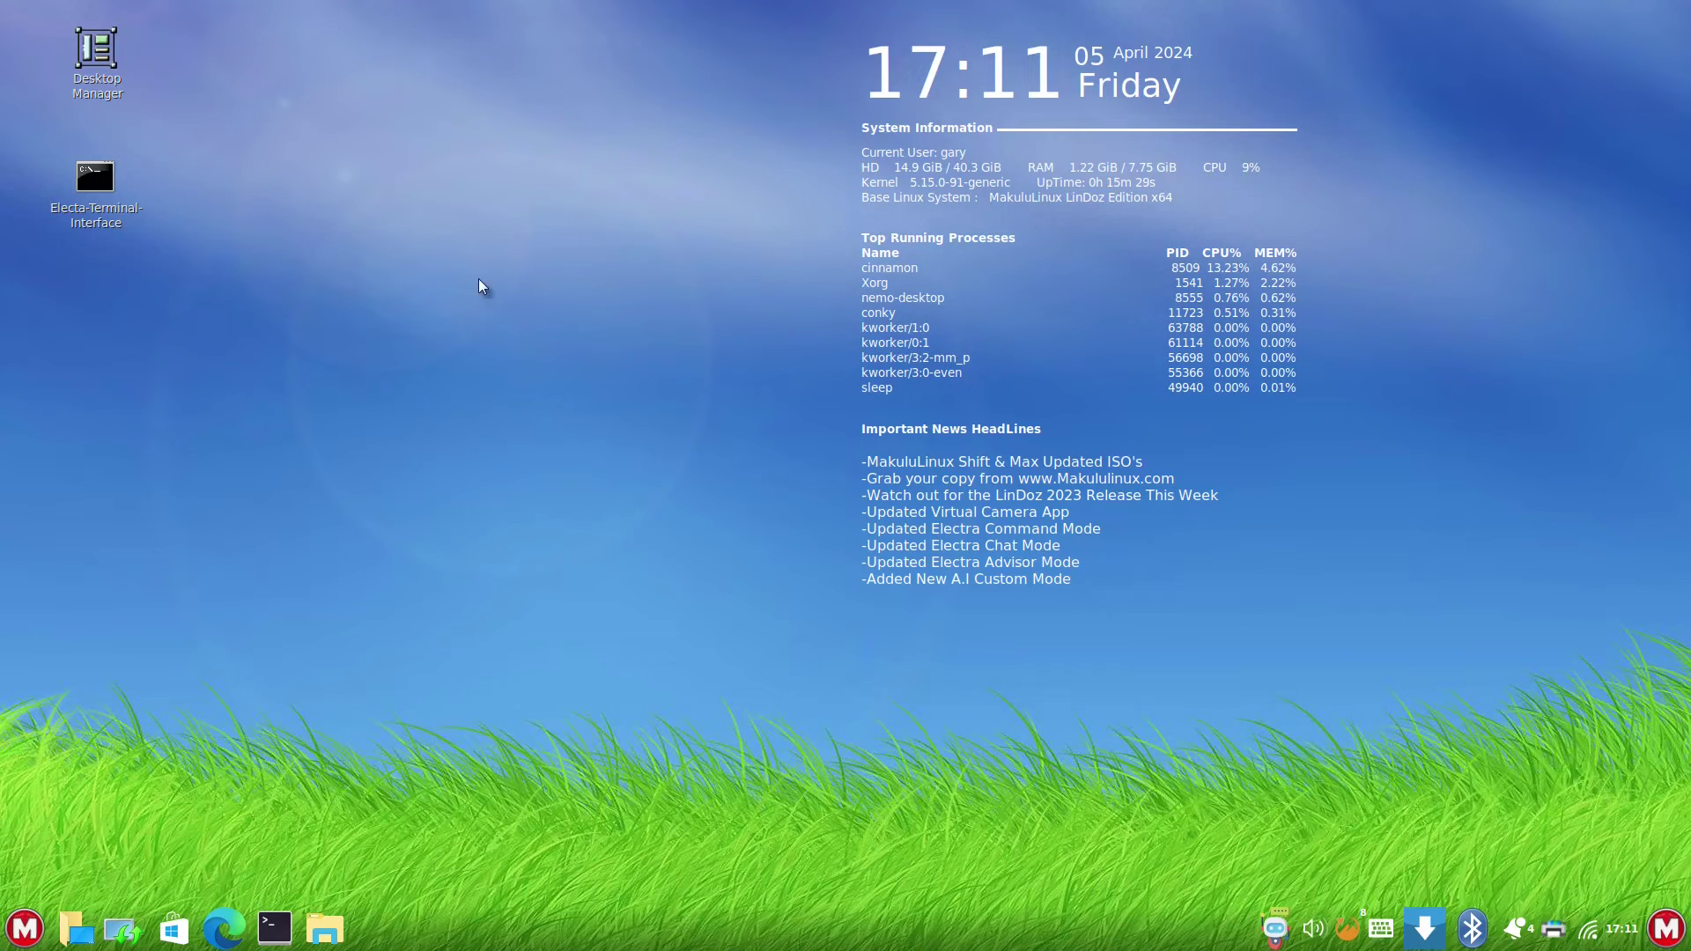
# - Launch GNOME Software from the taskbar and open its main menu
pyautogui.click(174, 931)
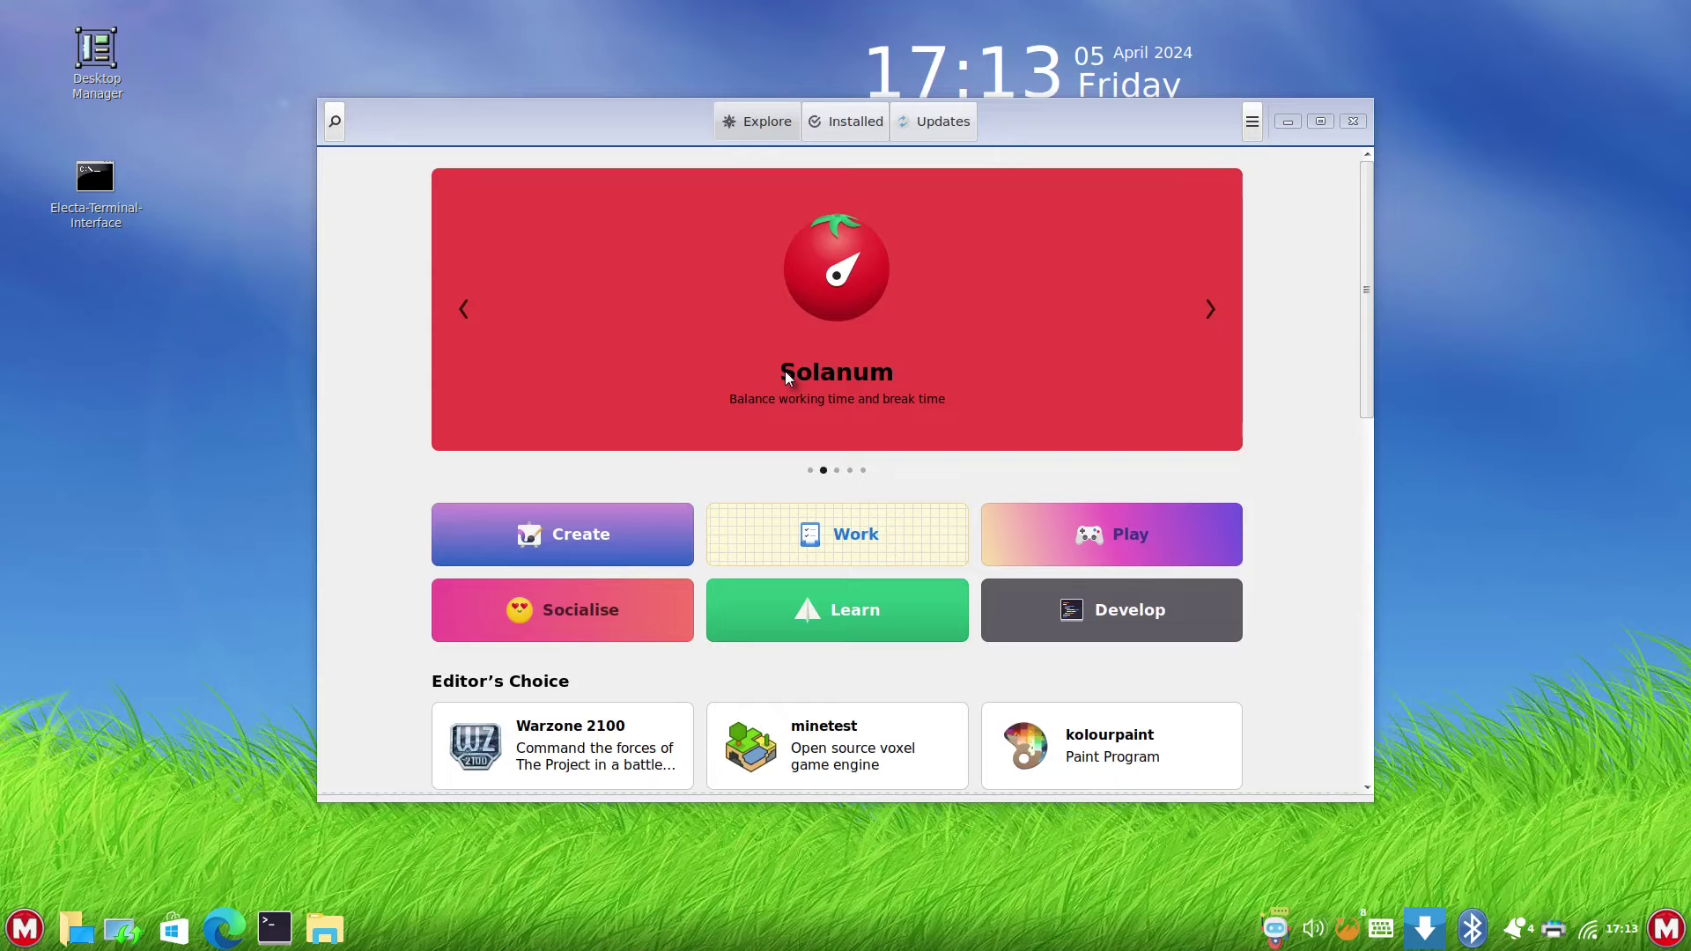
pyautogui.click(1256, 122)
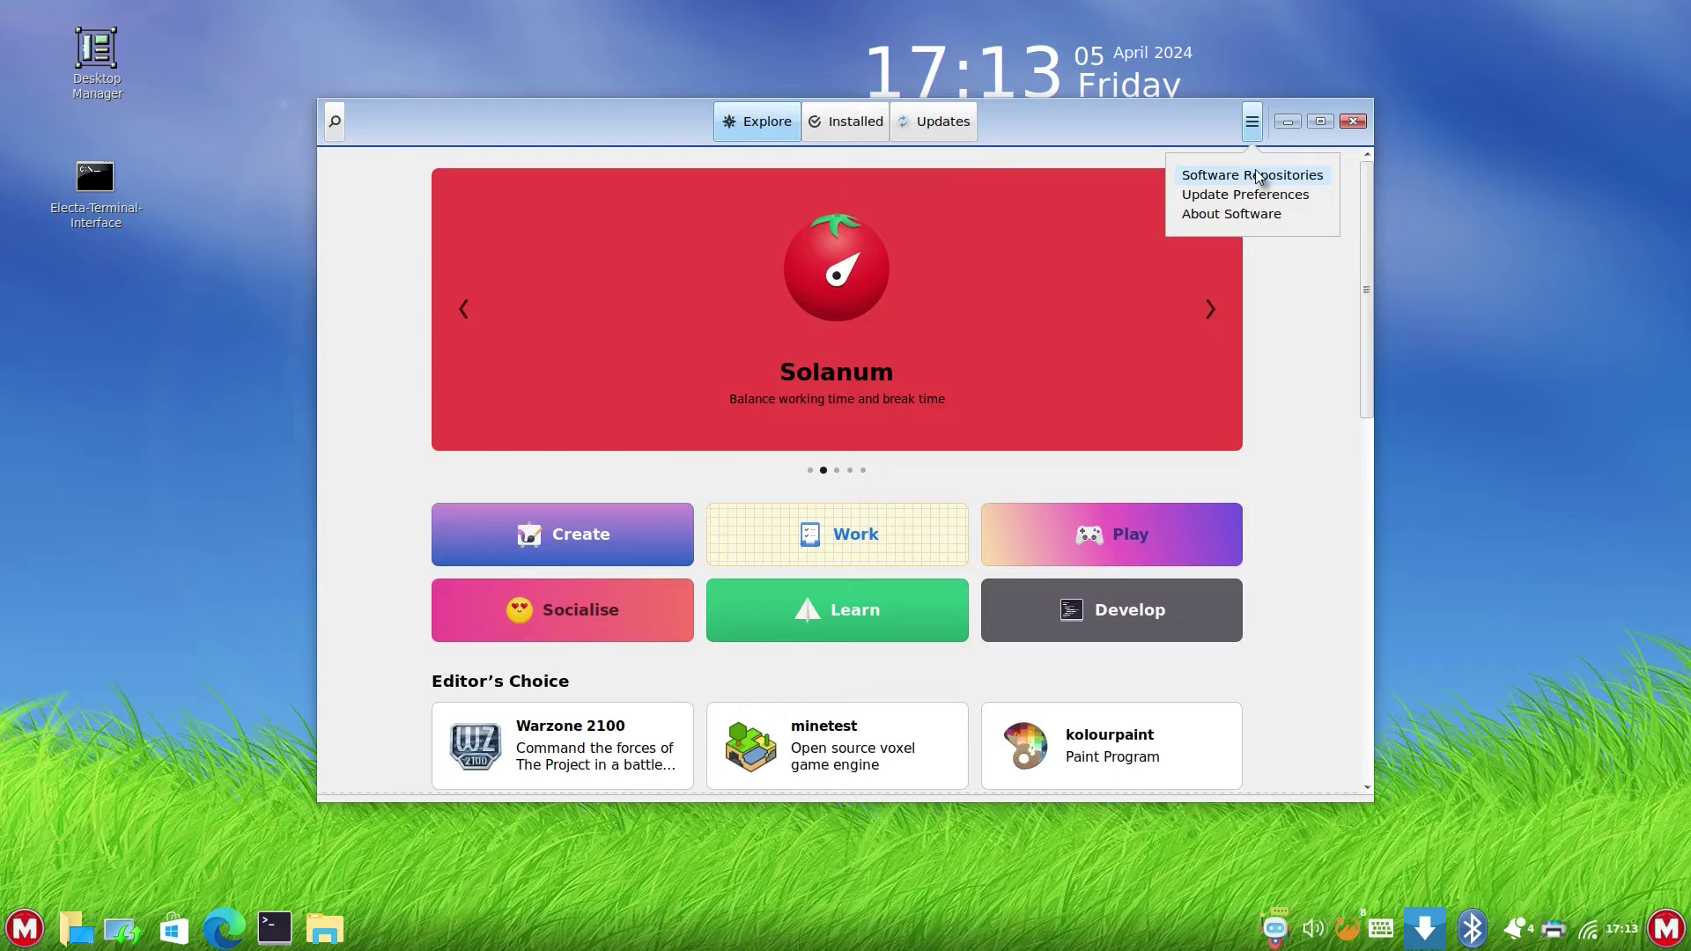
# - Unlock Software Repositories with the administrator password and review the PPAs and Additional Repositories lists
pyautogui.click(1258, 176)
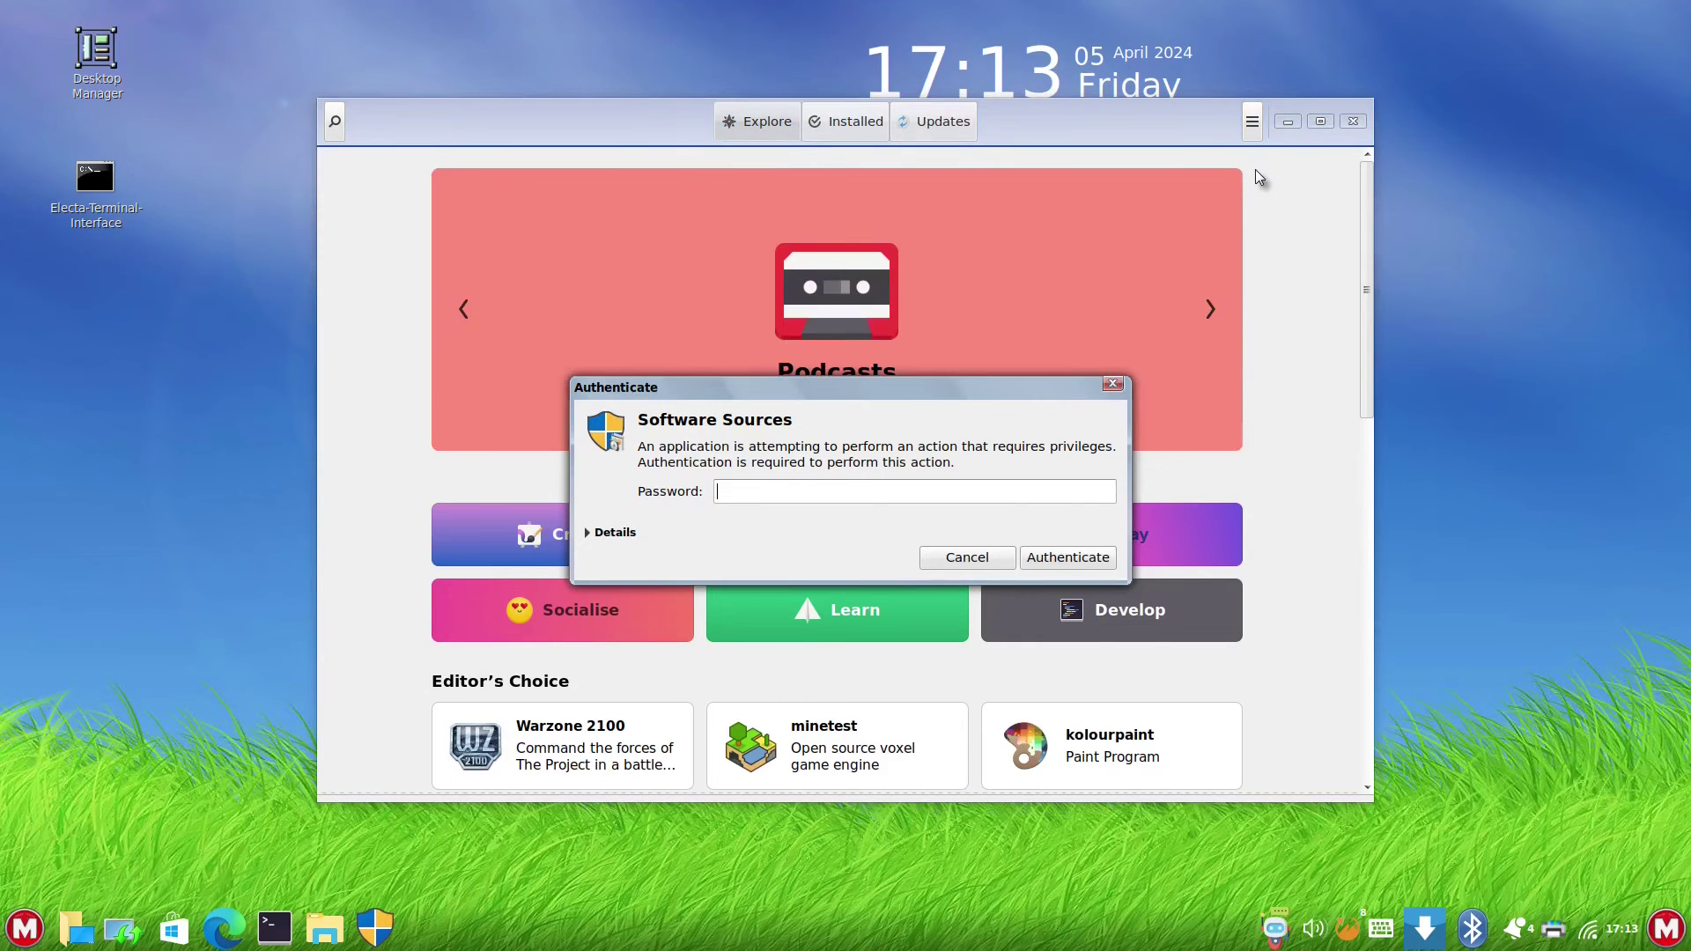
pyautogui.write('••••••••••')
pyautogui.press('Return')
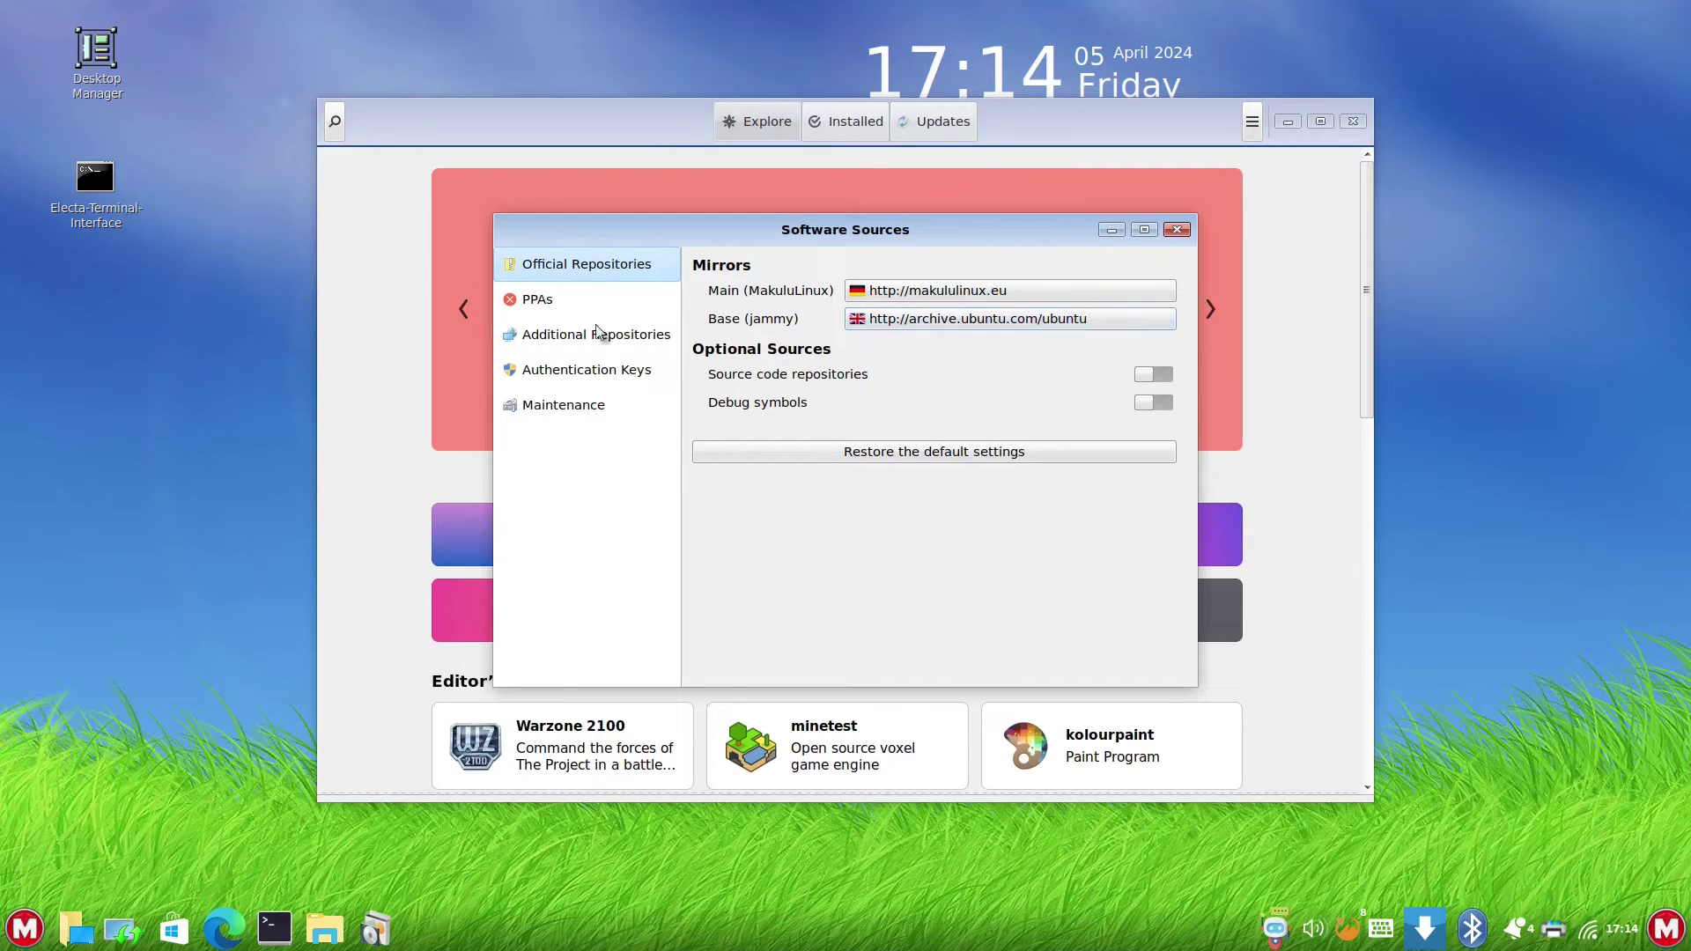
pyautogui.click(544, 302)
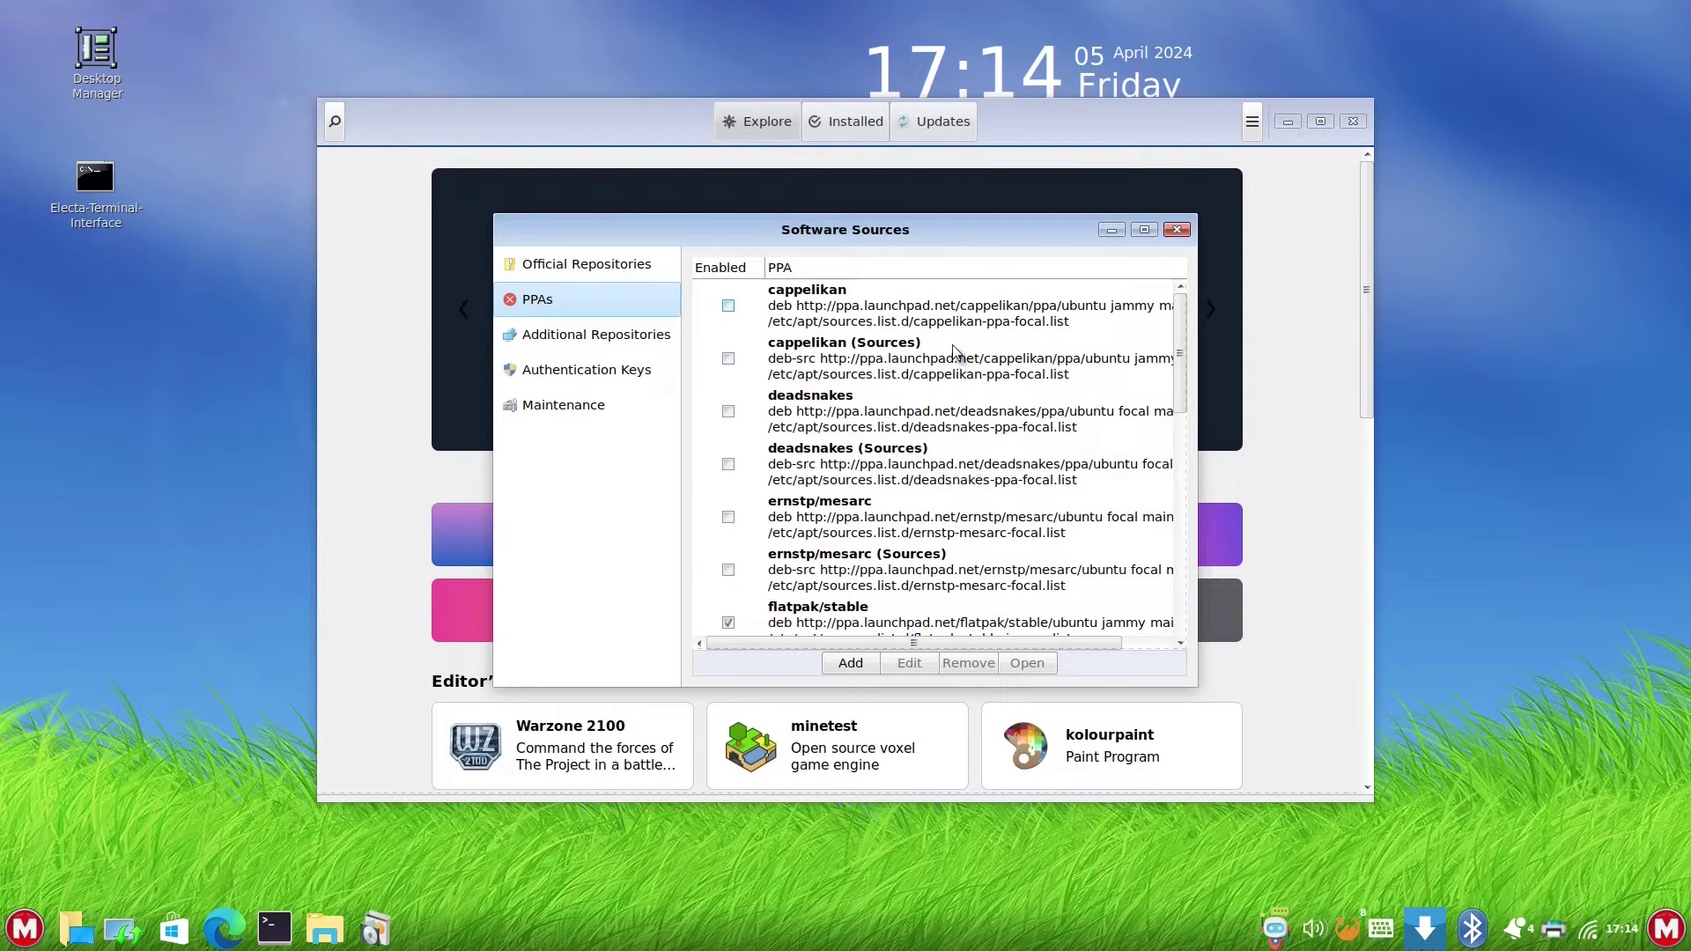
pyautogui.click(580, 340)
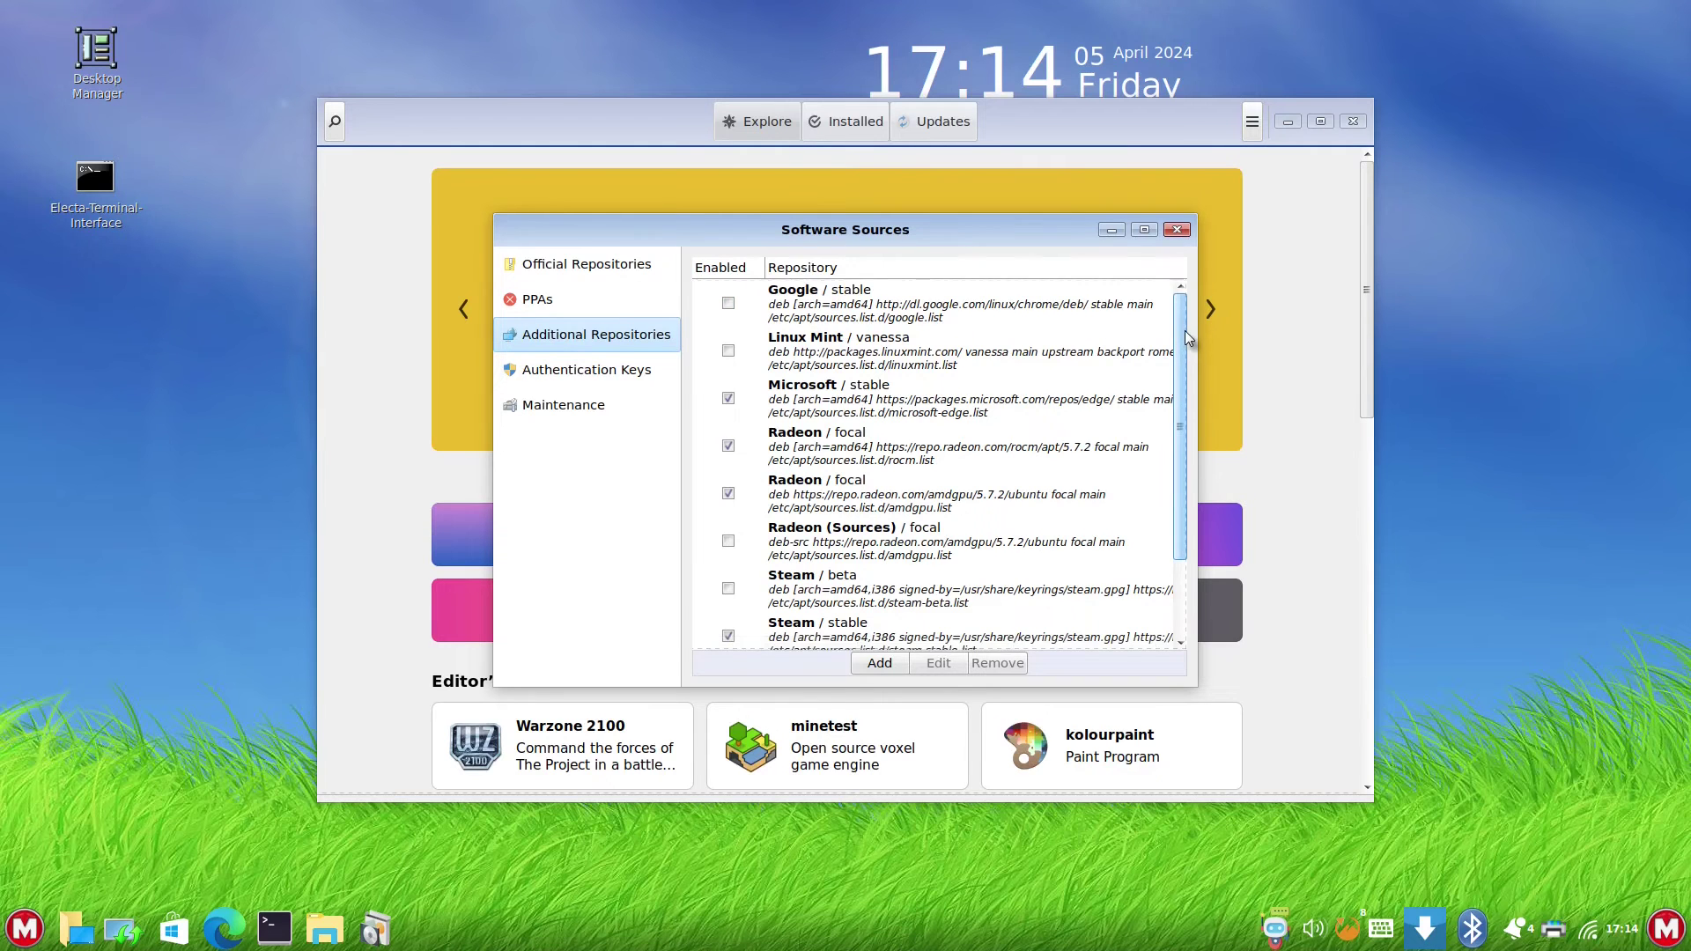
pyautogui.scroll(-3, 1194, 572)
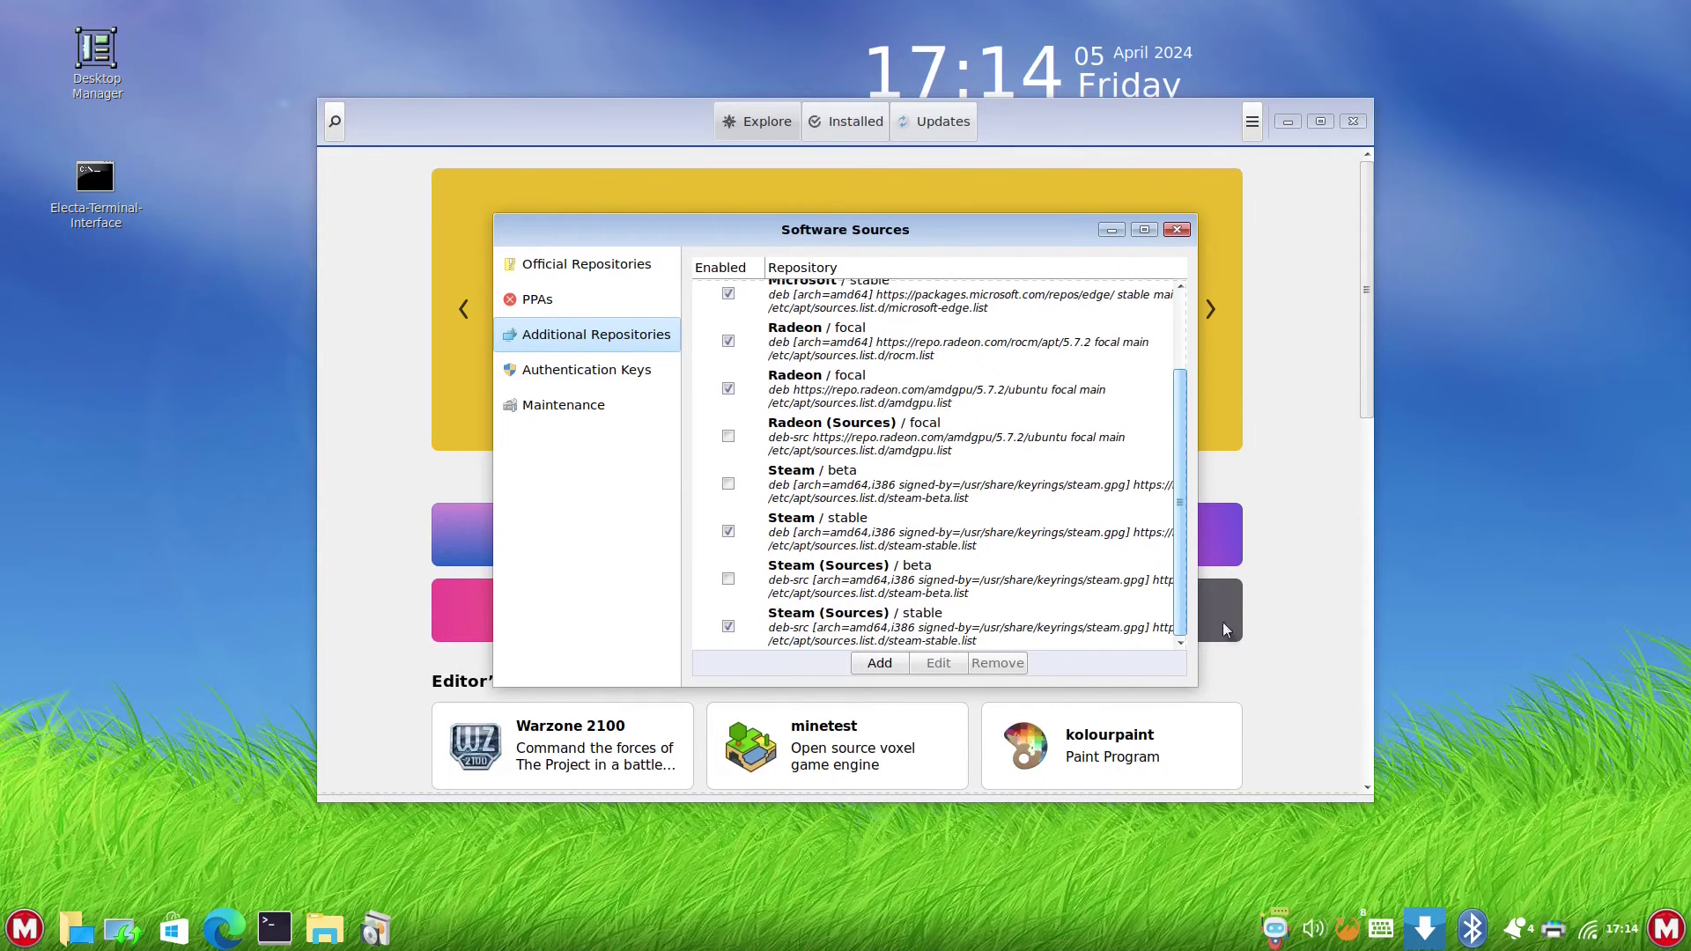
pyautogui.scroll(3, 968, 397)
# - Search the store for 'chrome' and start installing Google Chrome
pyautogui.press('Escape')
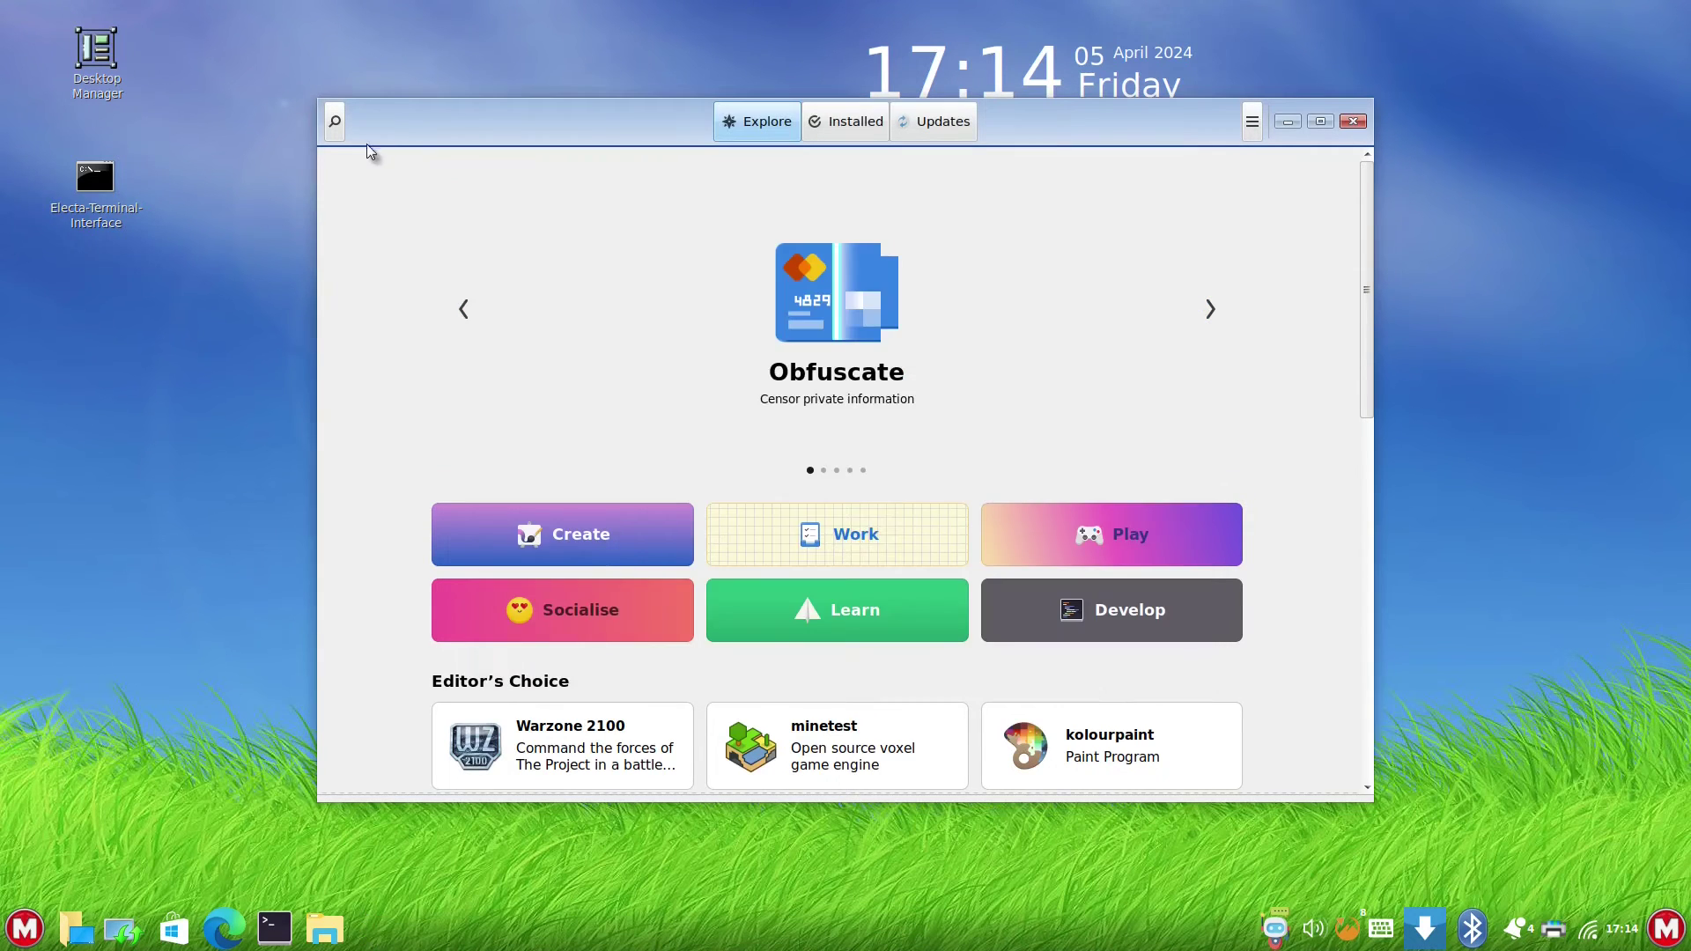
pyautogui.click(336, 124)
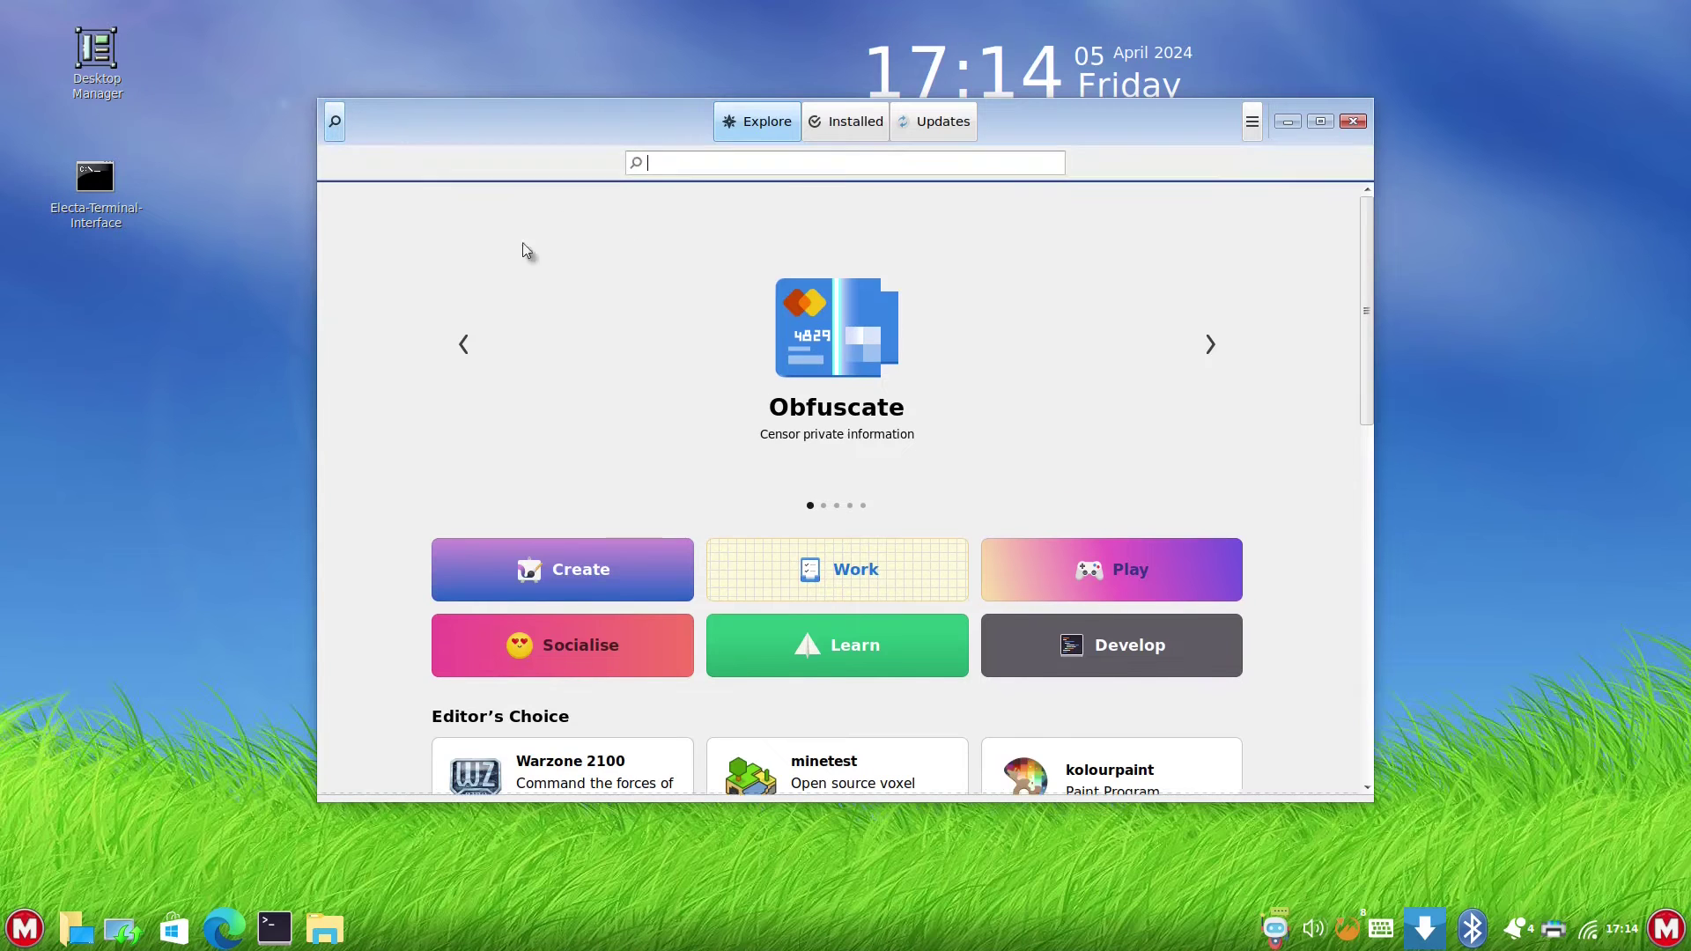
pyautogui.write('chrome')
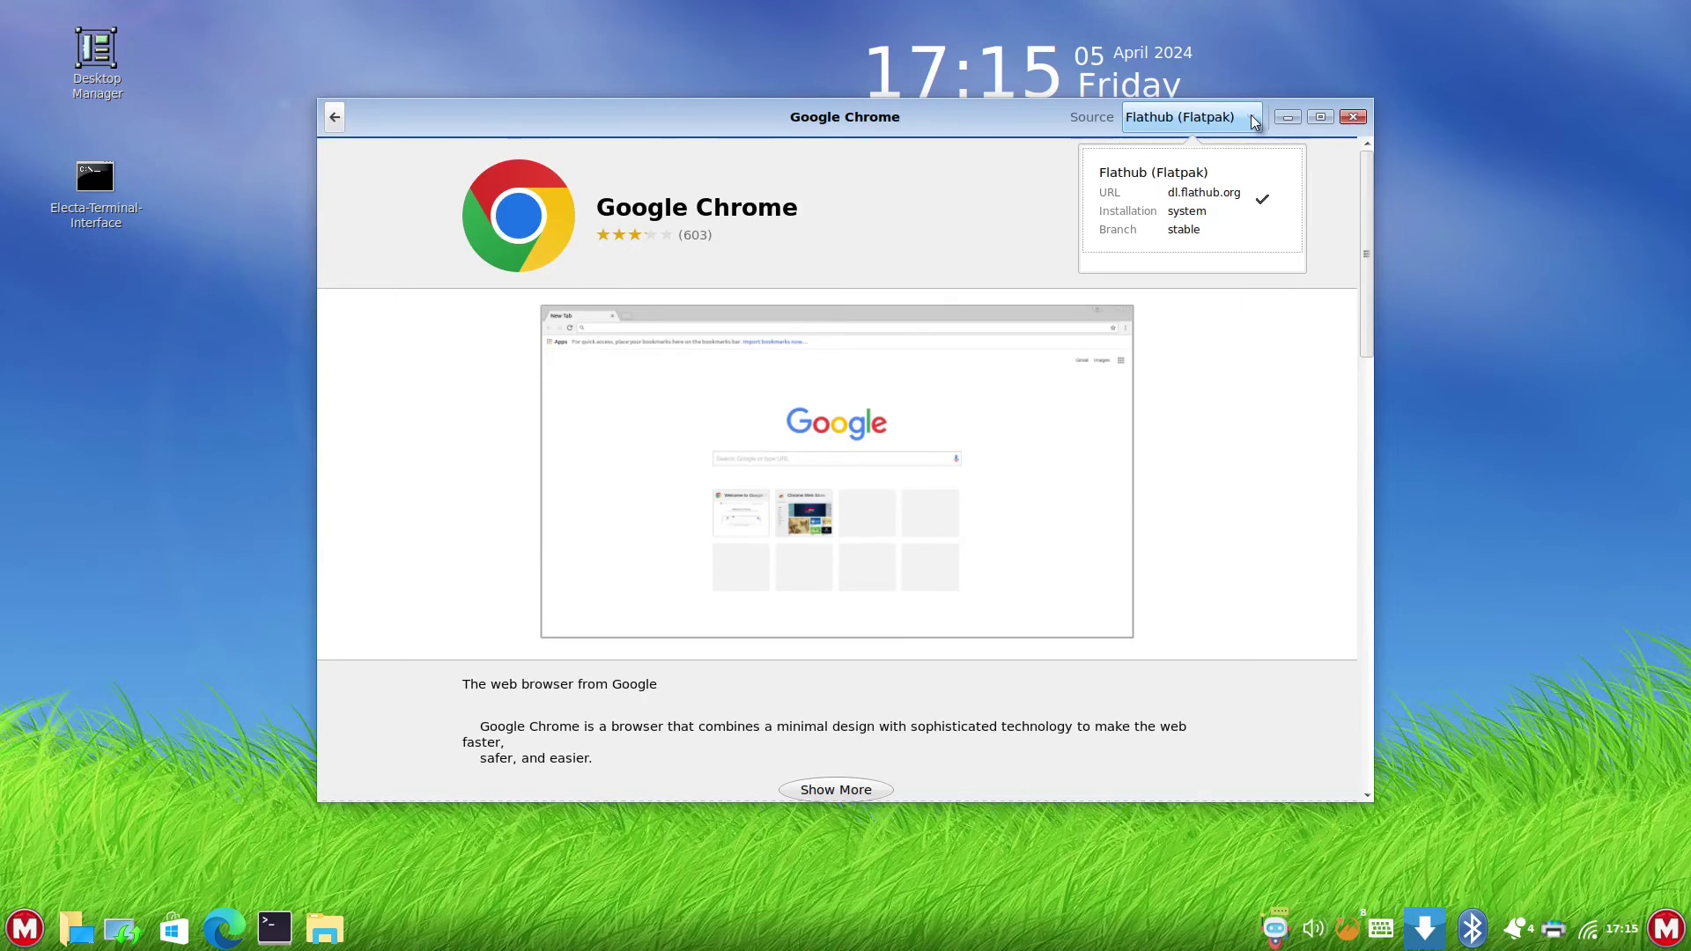
pyautogui.click(1318, 451)
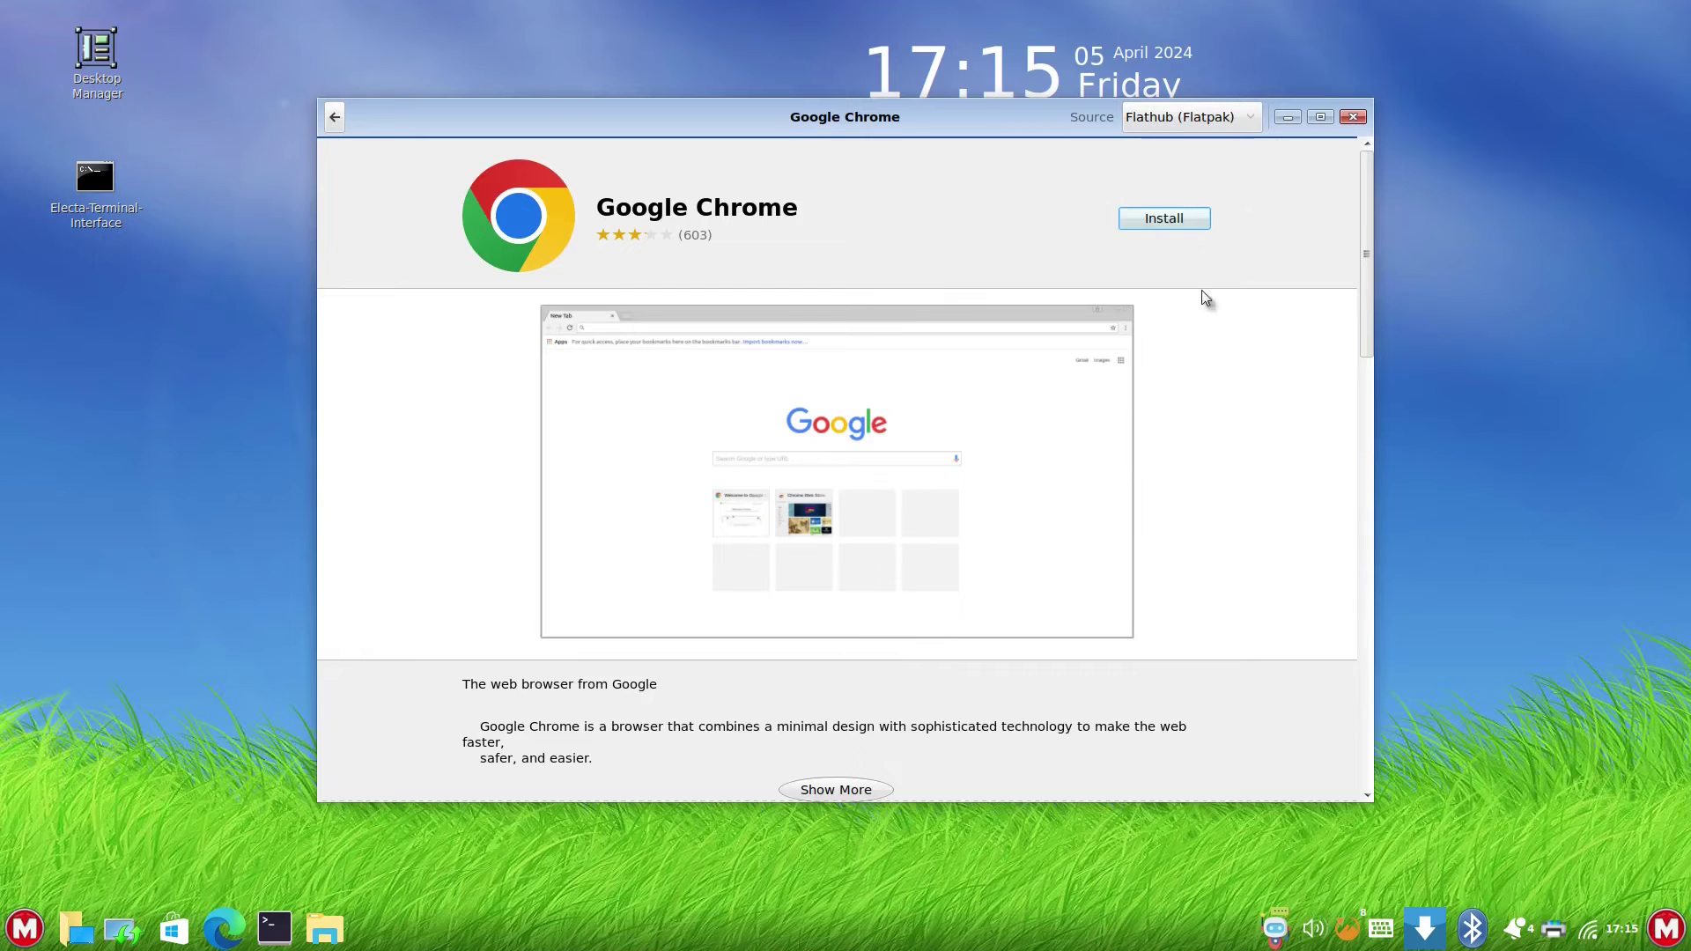
pyautogui.click(1163, 219)
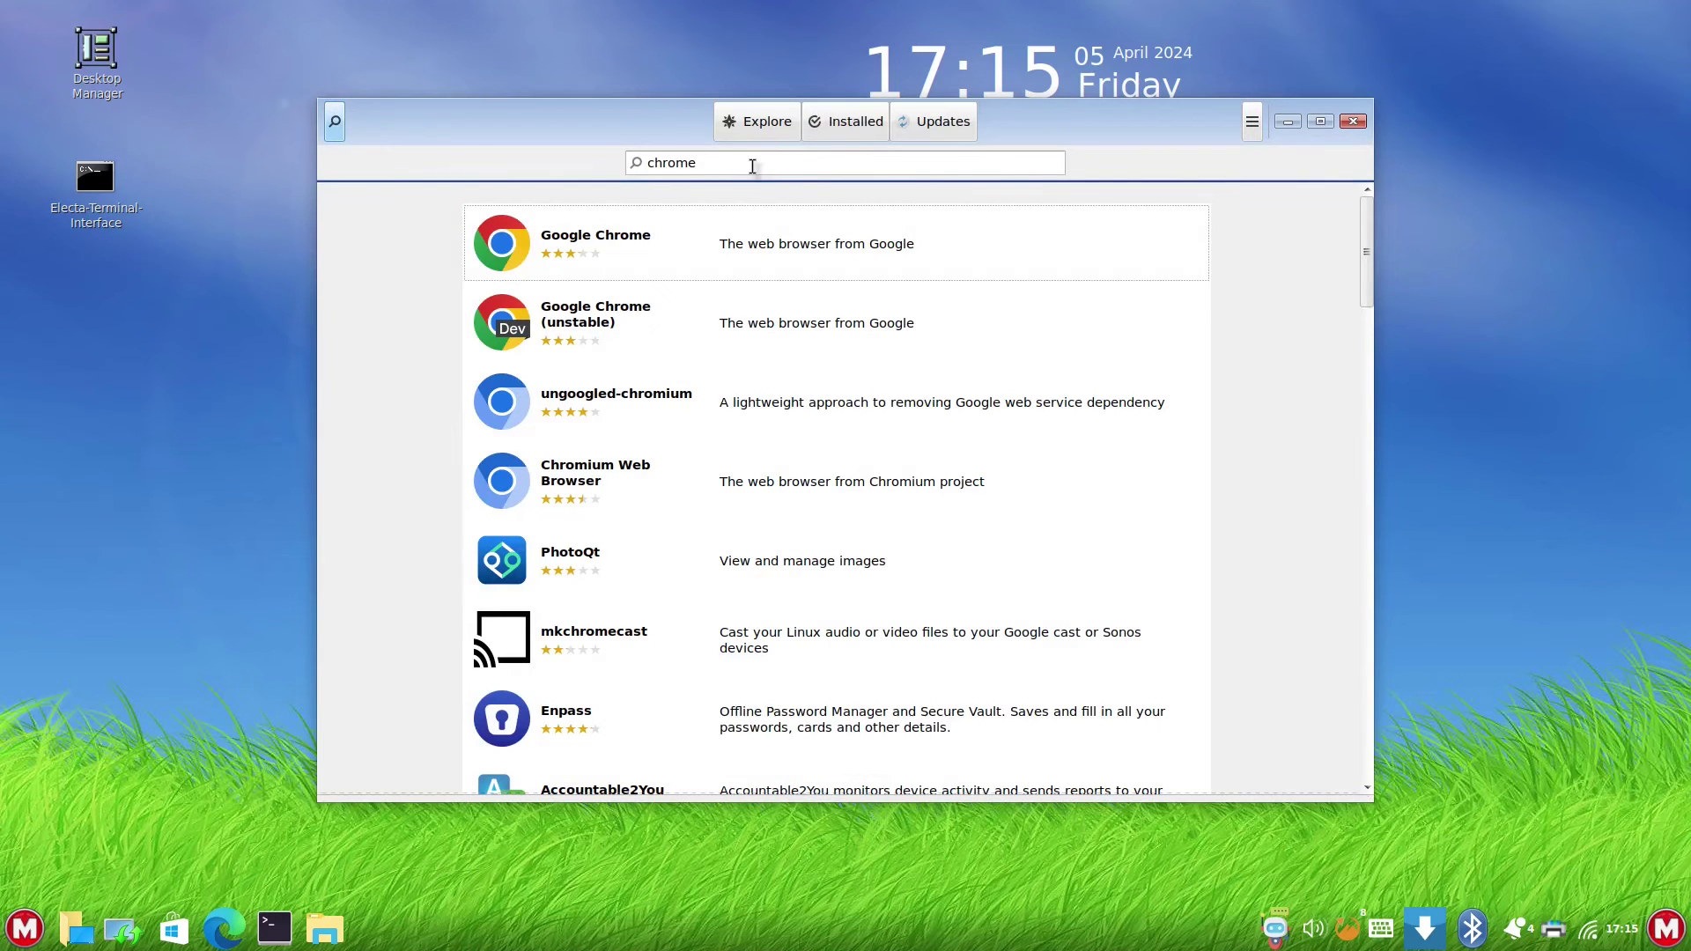
# - Search for 'office' and browse the results led by WPS Office
pyautogui.write('office')
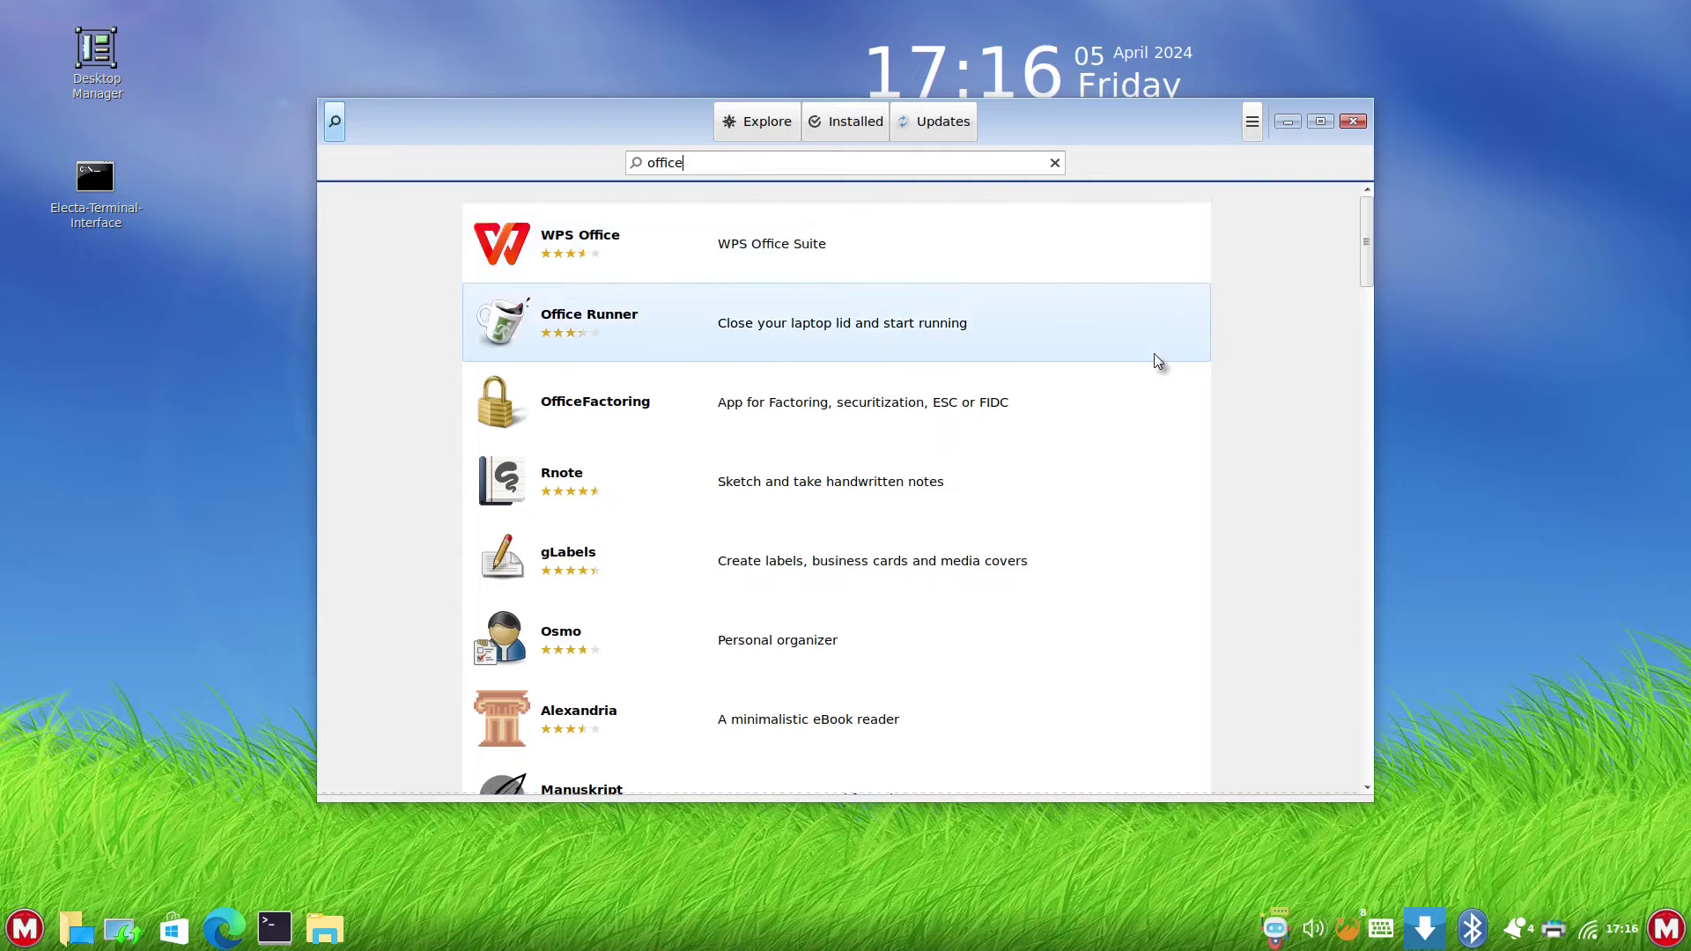
pyautogui.moveTo(1362, 243); pyautogui.dragTo(1363, 327)
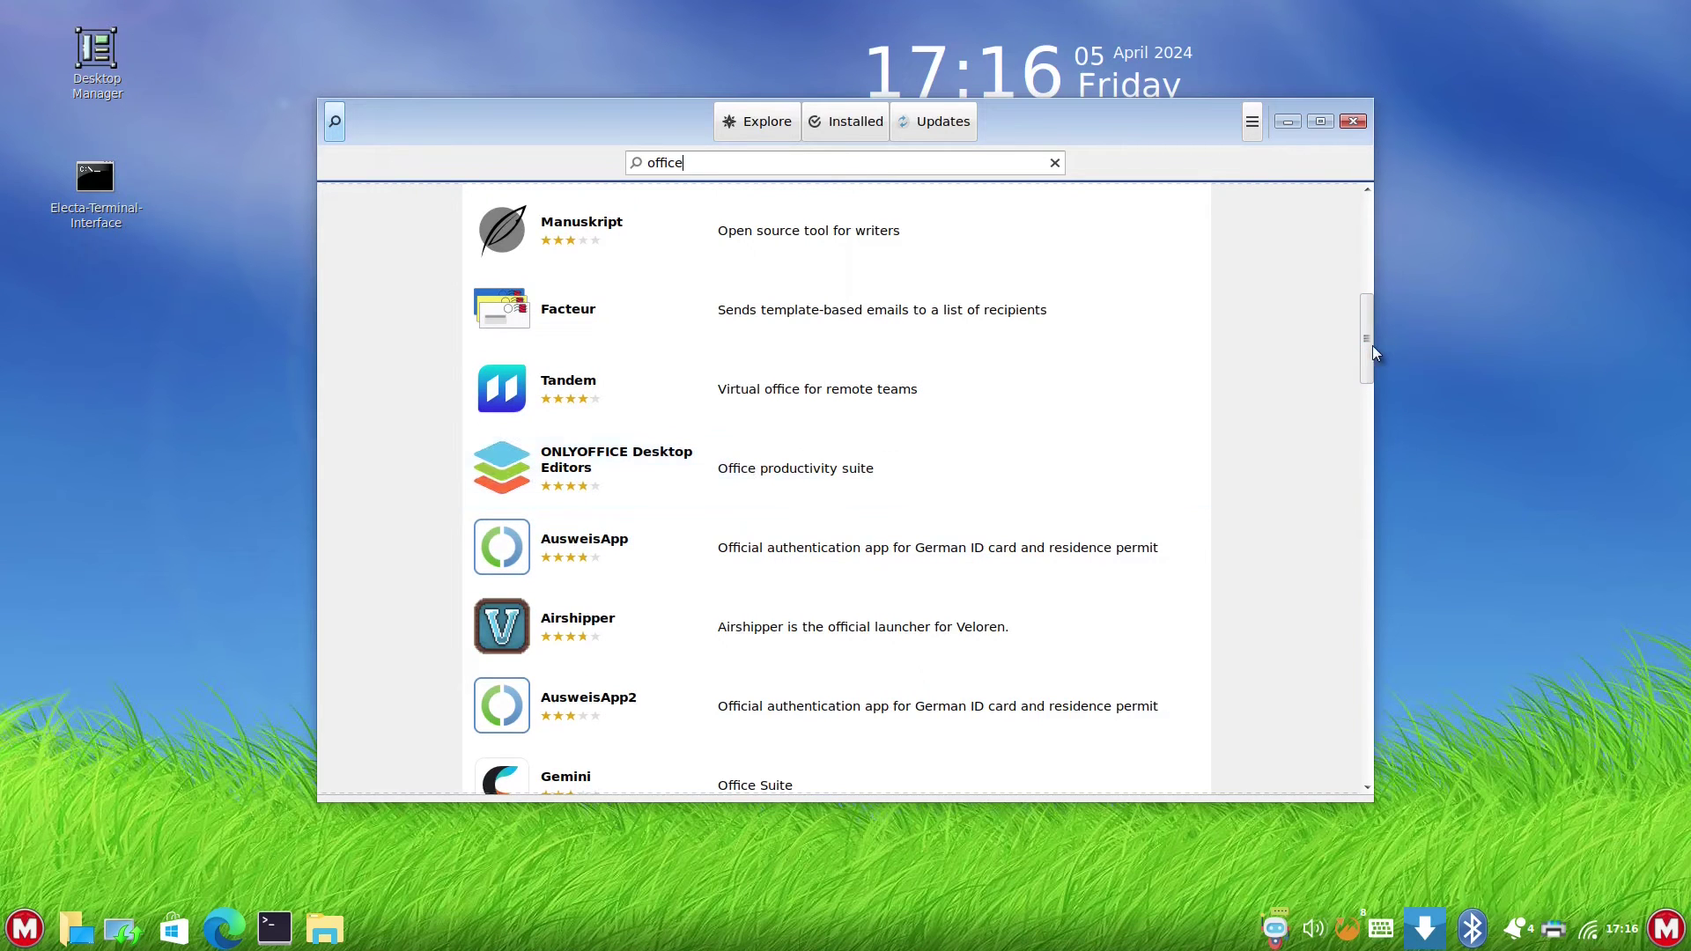
pyautogui.scroll(-5, 1371, 387)
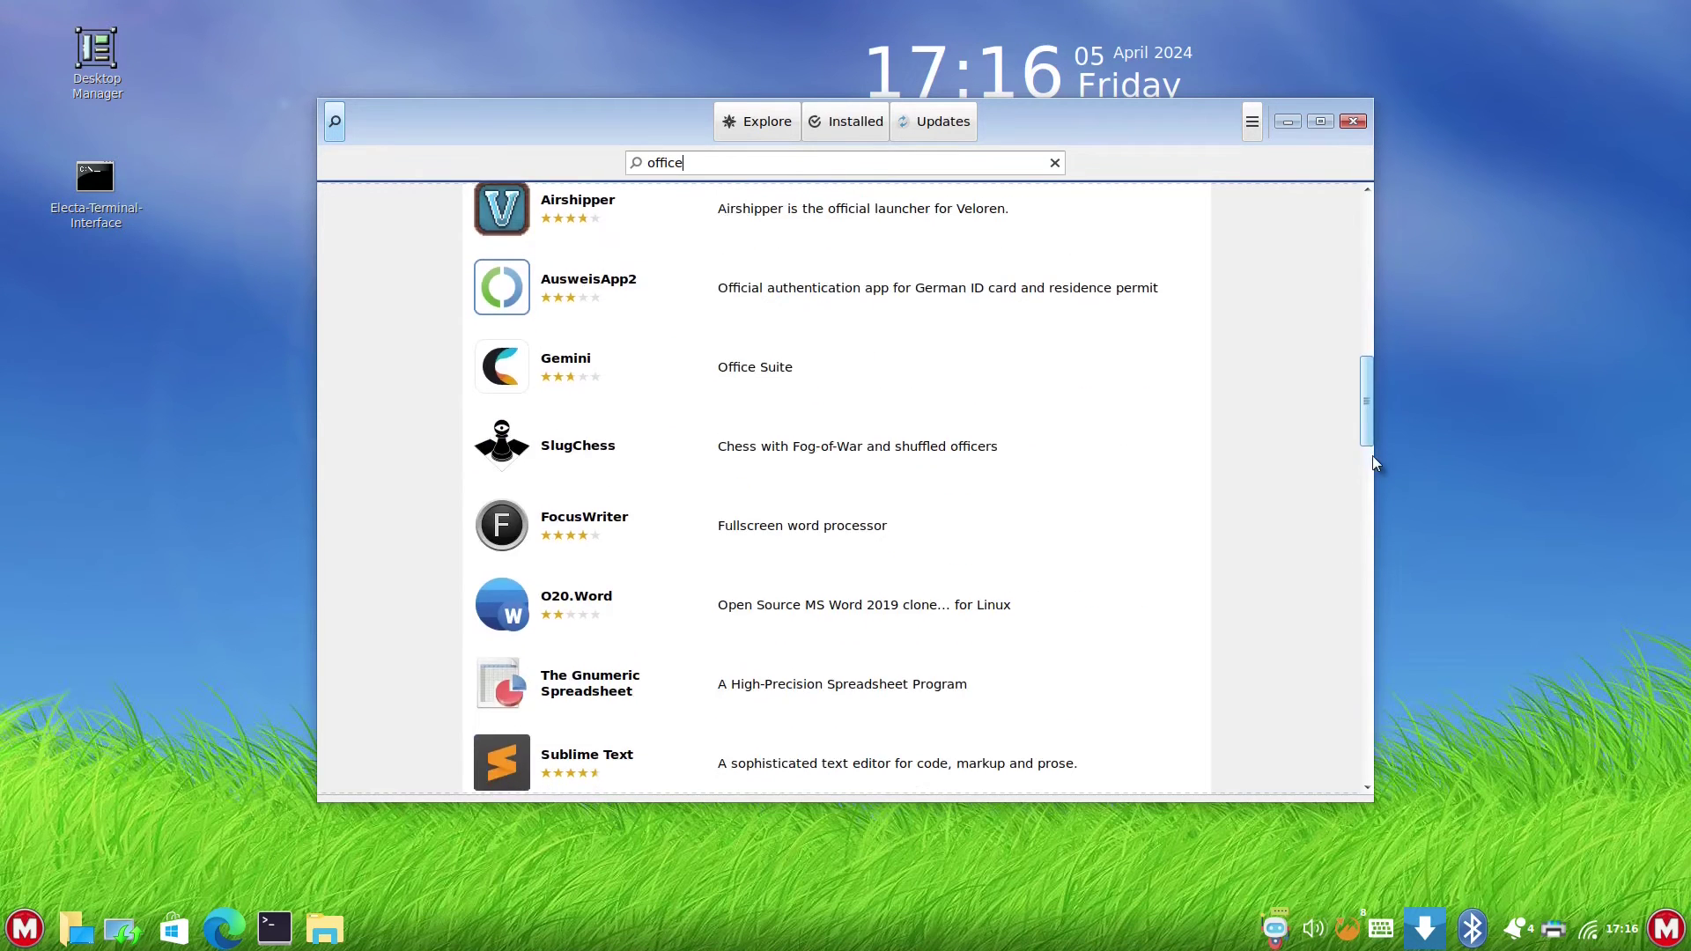
pyautogui.scroll(-8, 1372, 465)
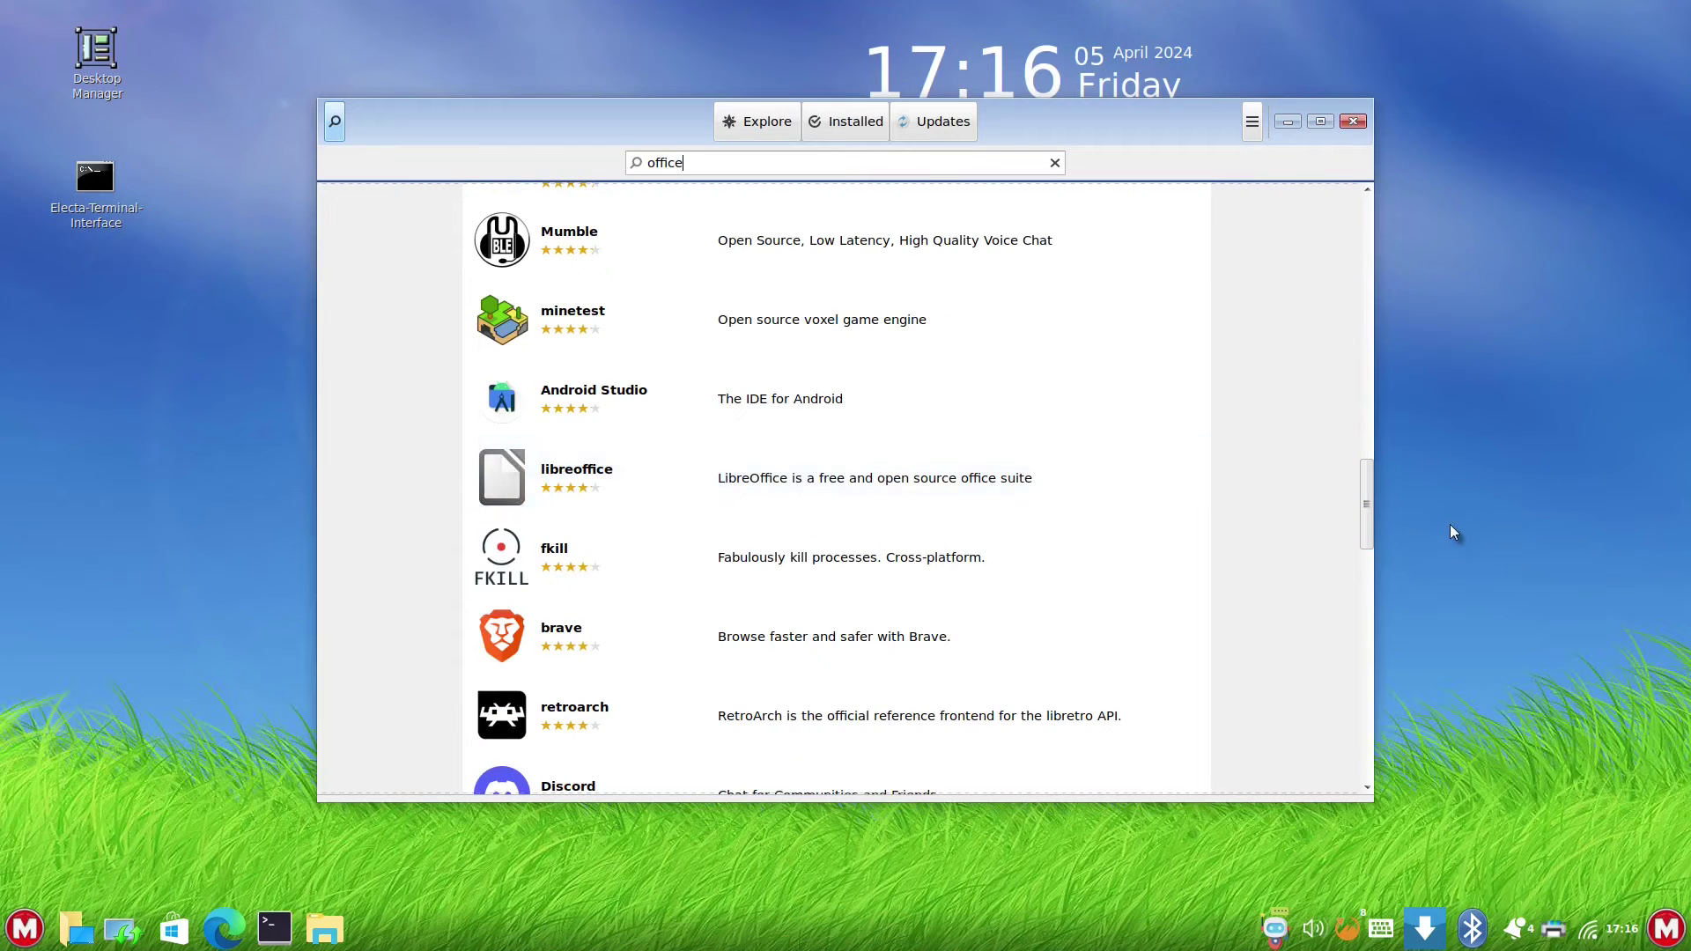
pyautogui.scroll(-5, 1366, 564)
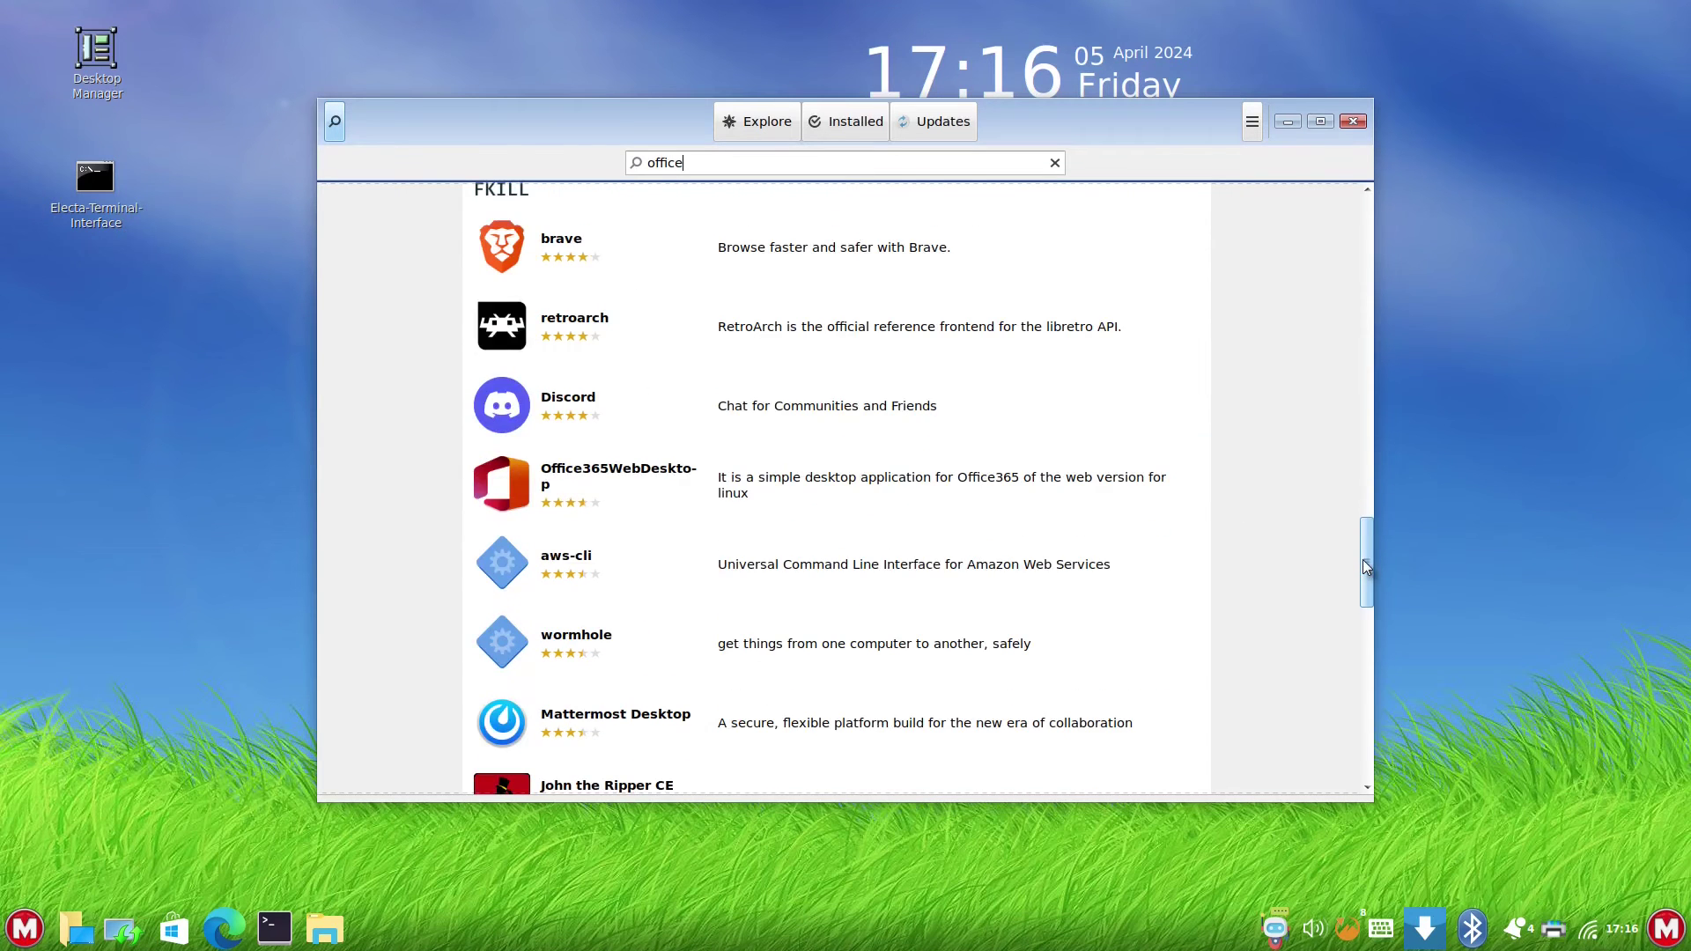
pyautogui.scroll(-9, 1366, 566)
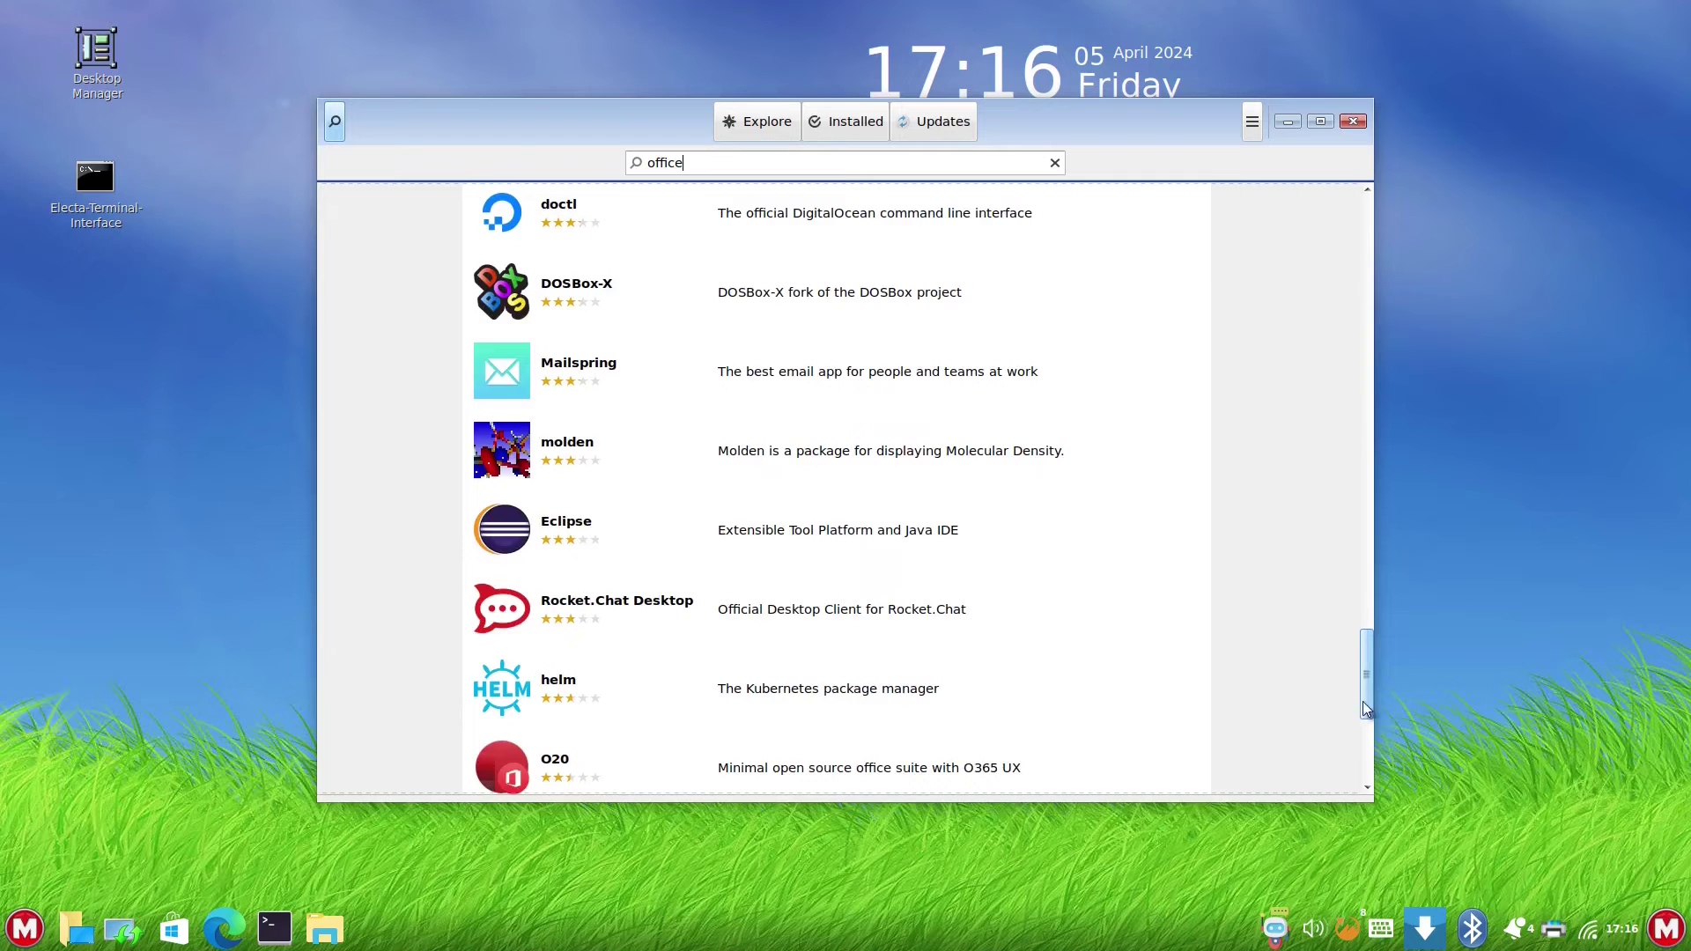
pyautogui.scroll(-5, 1360, 744)
pyautogui.moveTo(1360, 733); pyautogui.dragTo(1321, 248)
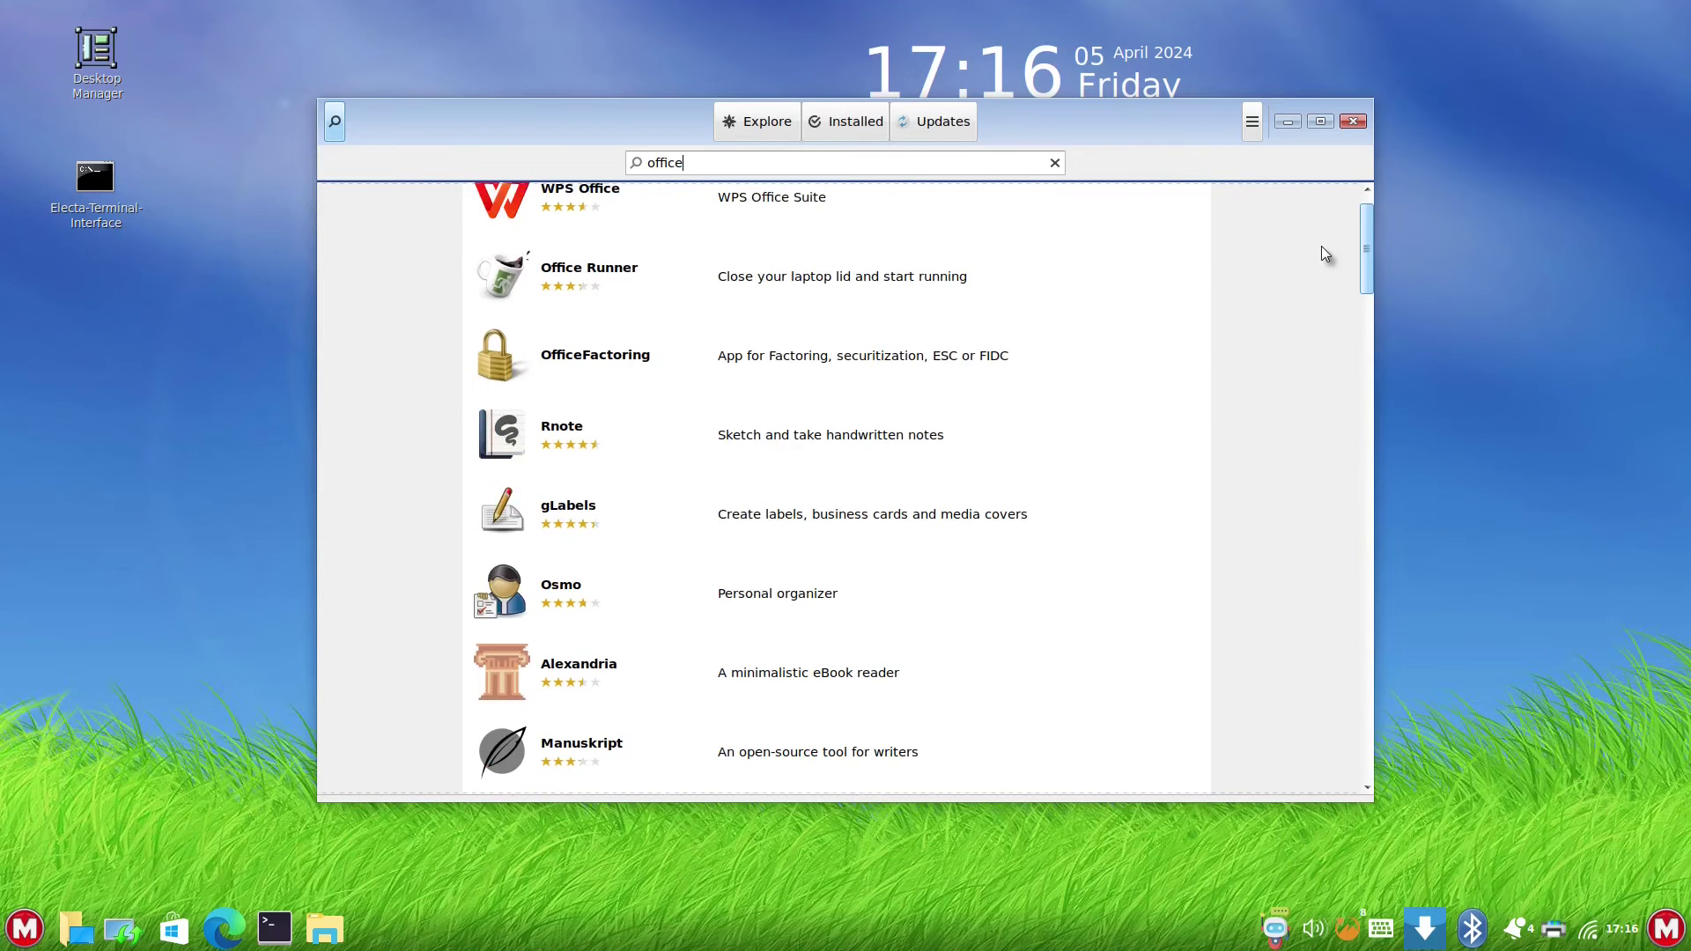
pyautogui.scroll(1, 1330, 233)
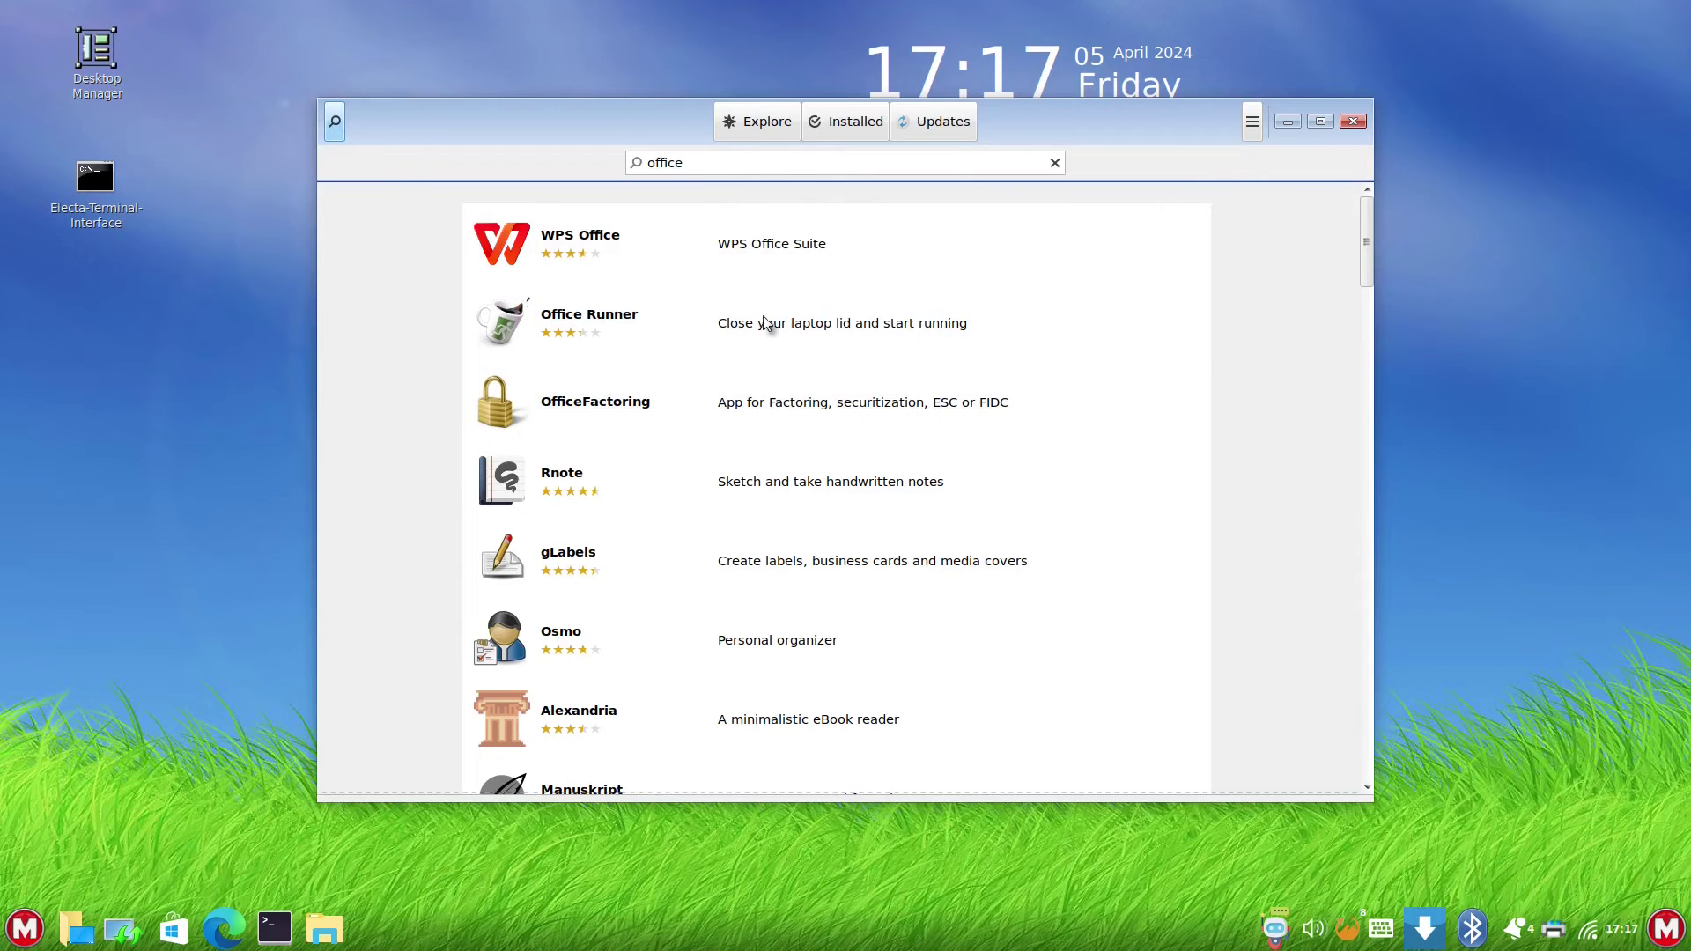
# - Open the WPS Office details, check its package source, and return to the office results
pyautogui.click(721, 238)
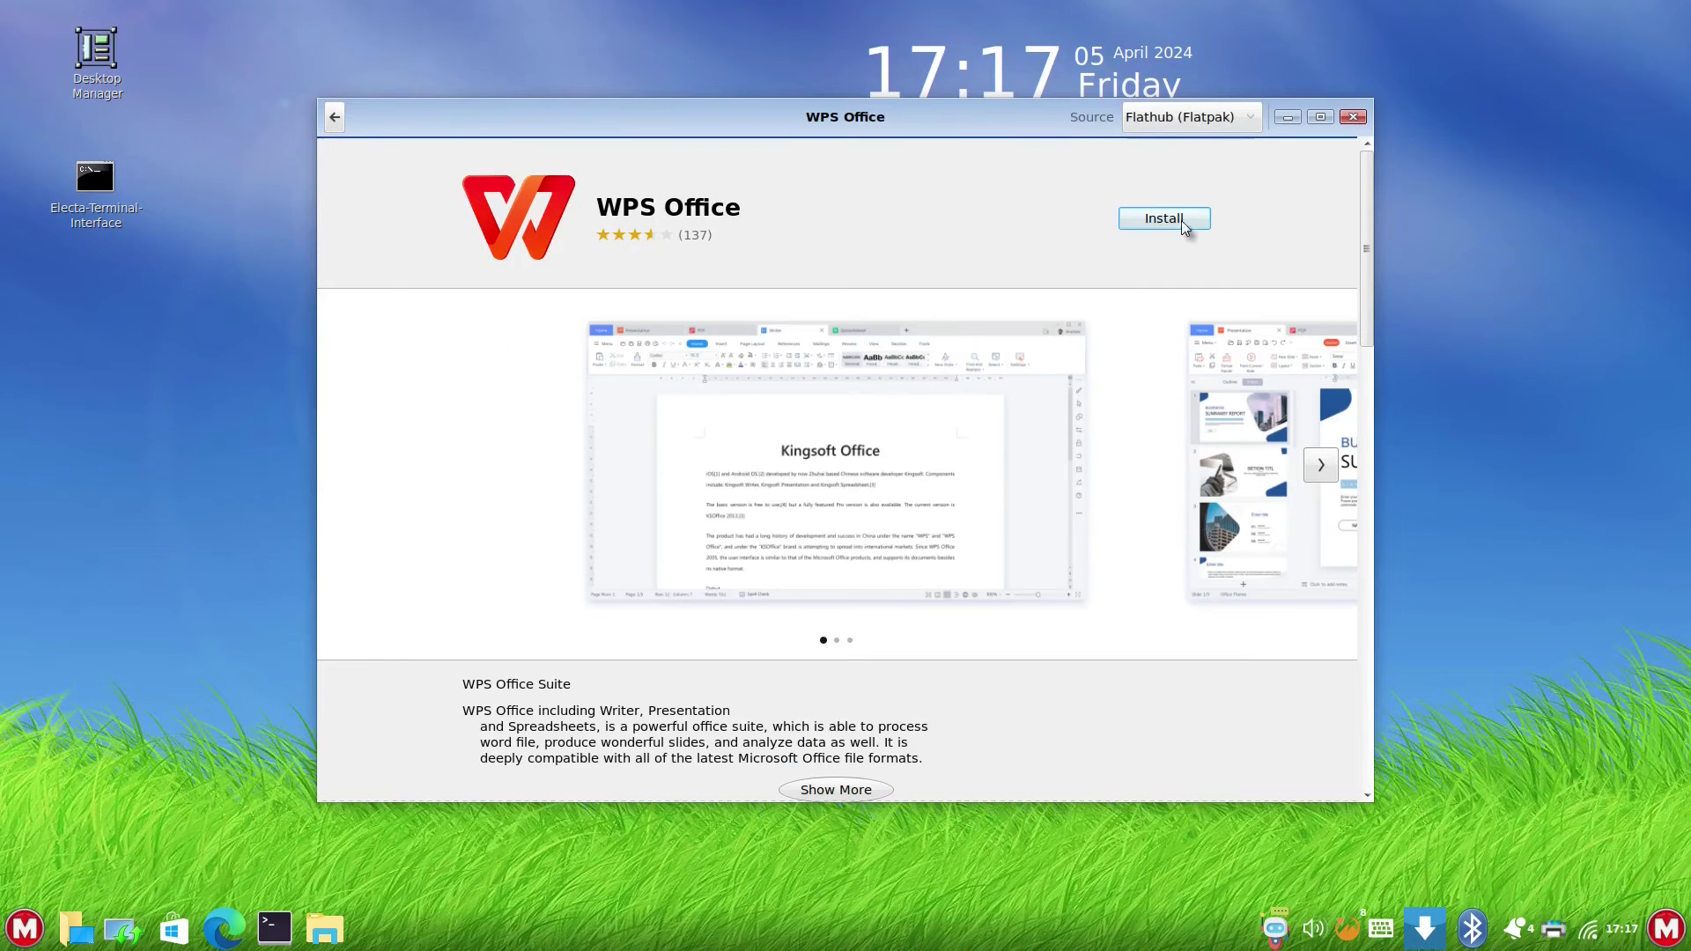
pyautogui.click(1243, 120)
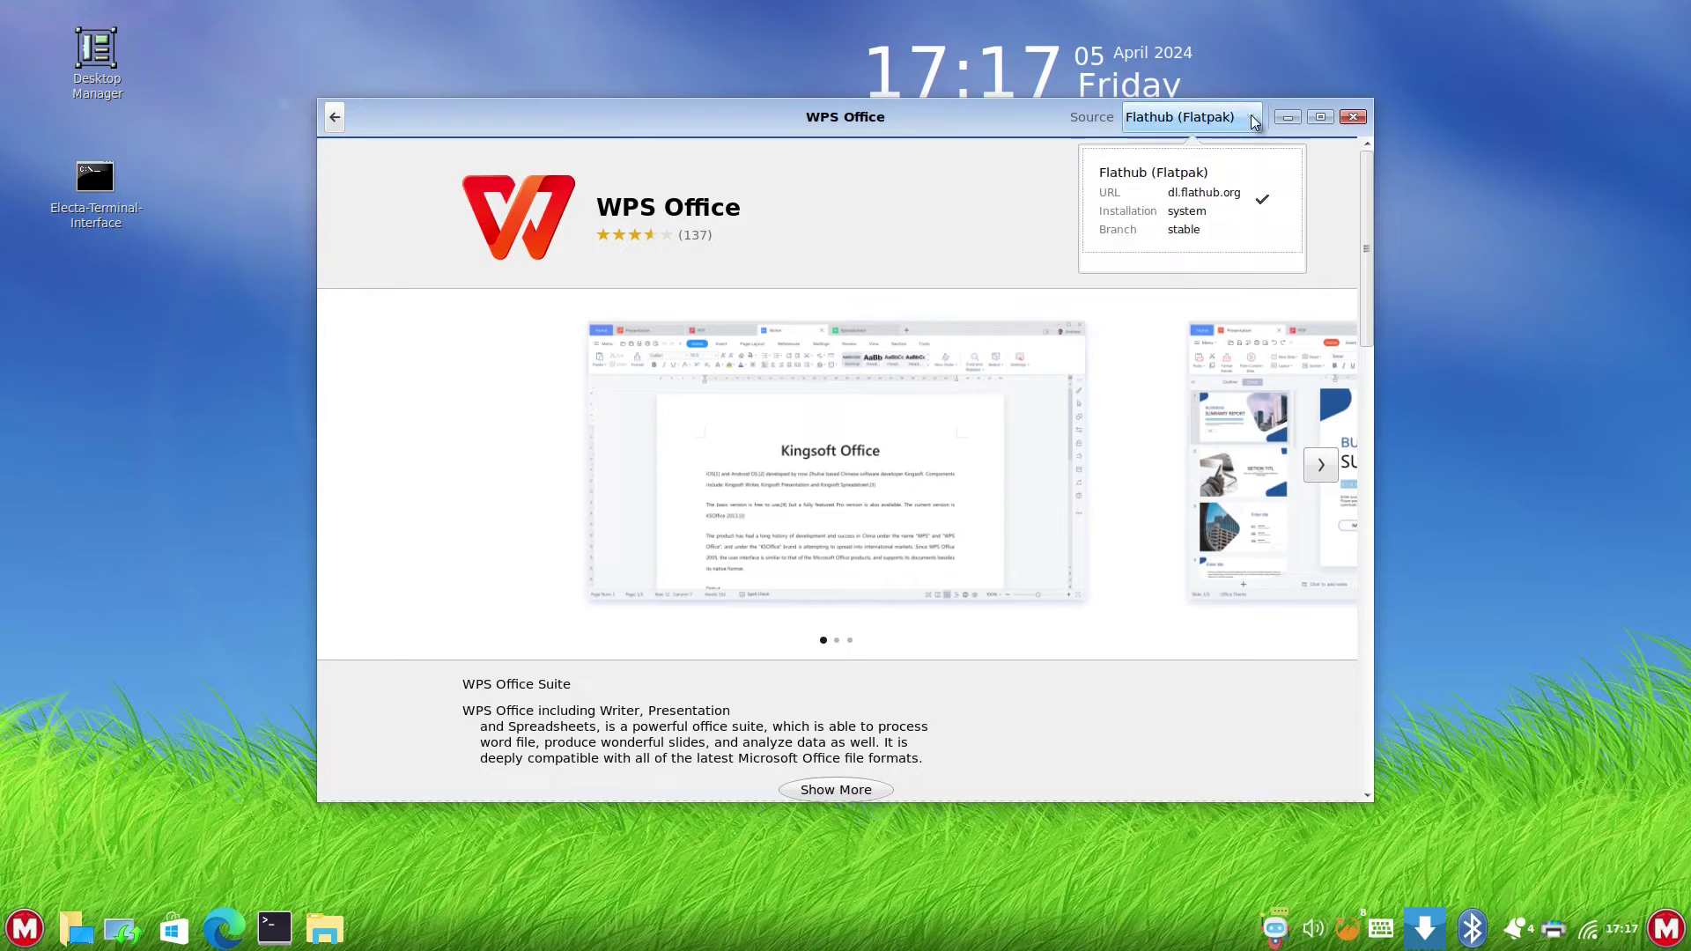
pyautogui.click(1133, 166)
pyautogui.click(334, 117)
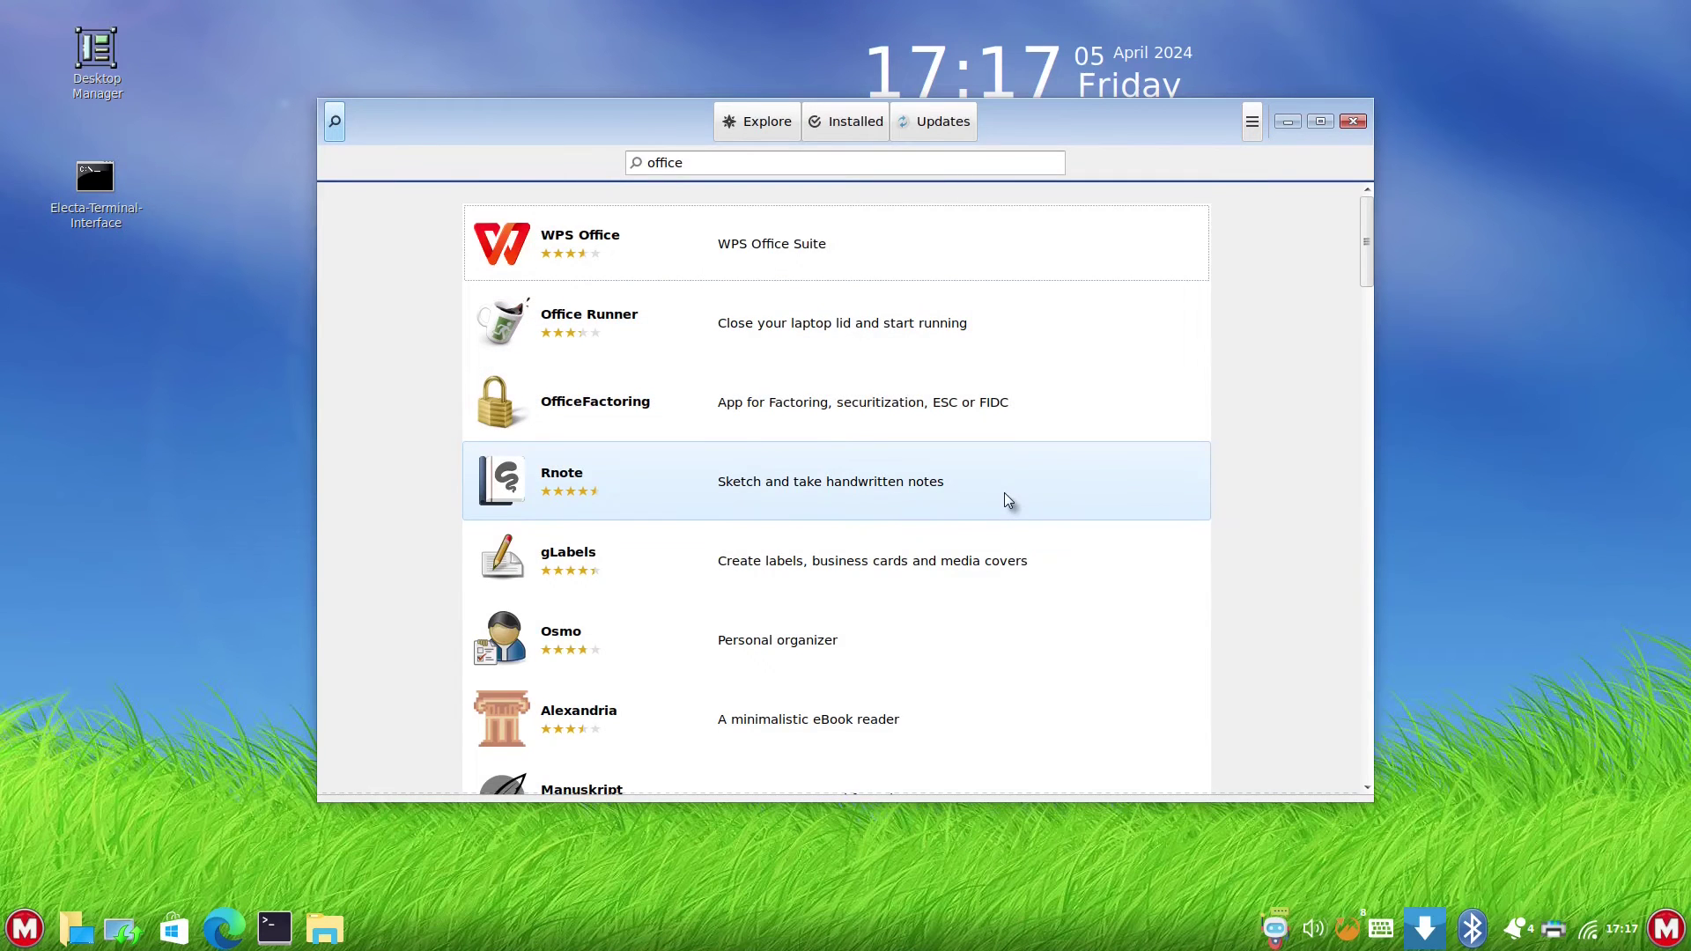
# - View the ONLYOFFICE Desktop Editors details, then minimize the GNOME Software window
pyautogui.scroll(-3, 1004, 493)
pyautogui.scroll(-4, 985, 497)
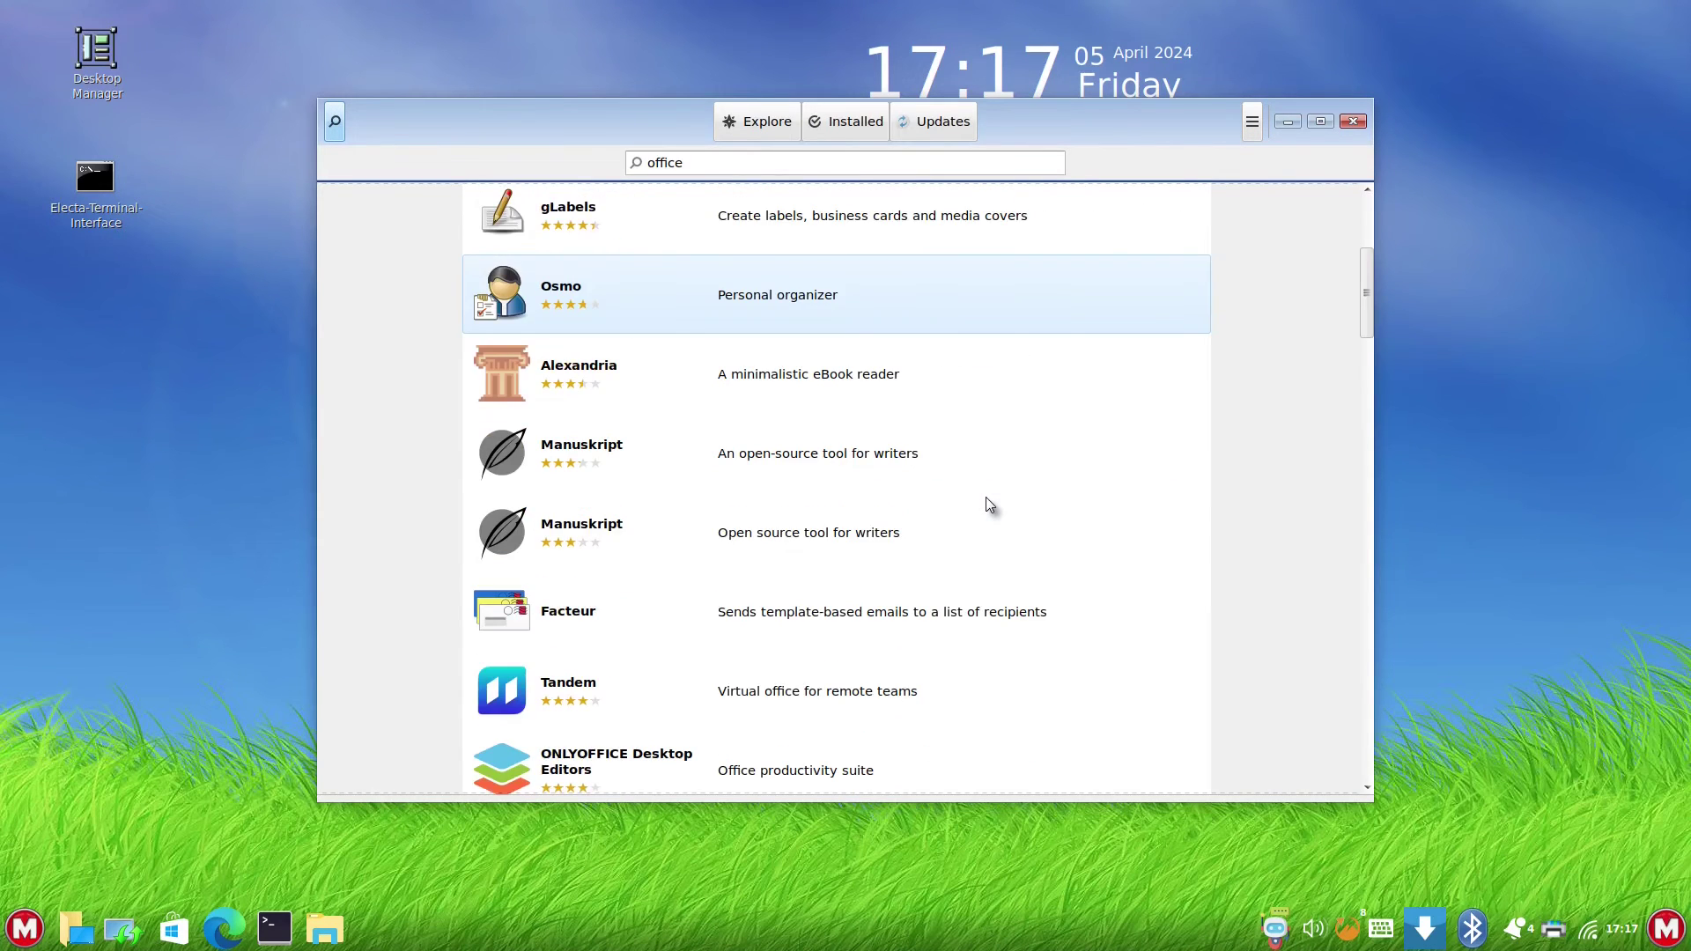
pyautogui.click(985, 496)
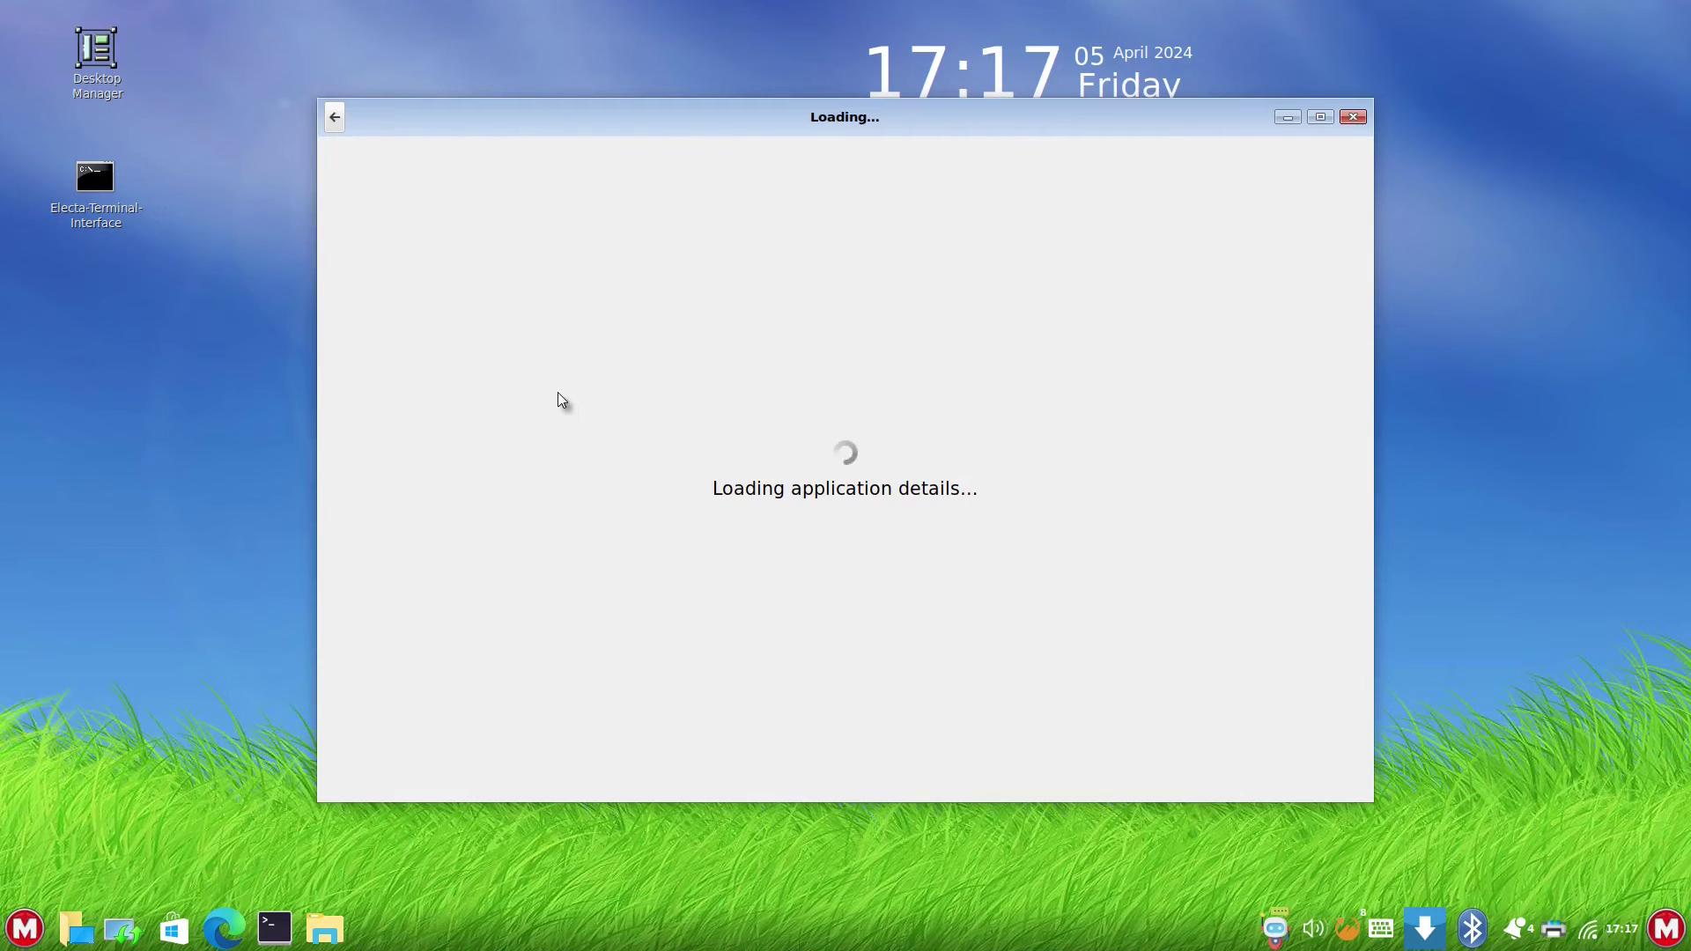
pyautogui.click(1286, 118)
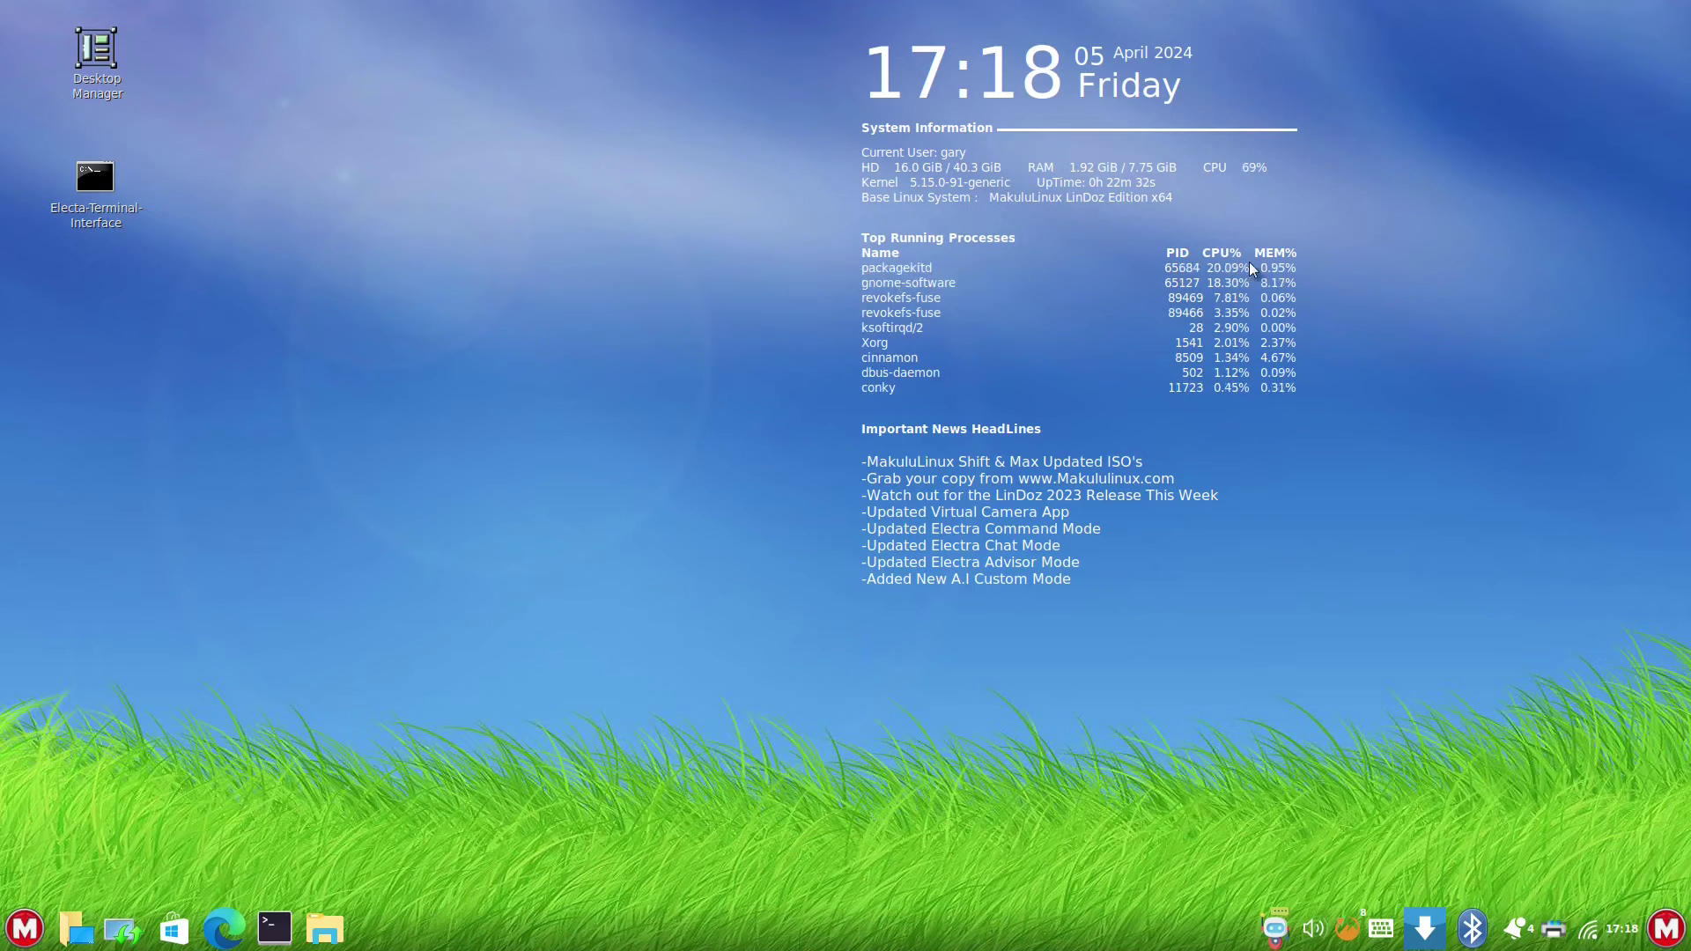
# - Ask Electra Advisor 'how can i install docker' and read through its step-by-step answer
pyautogui.click(1276, 930)
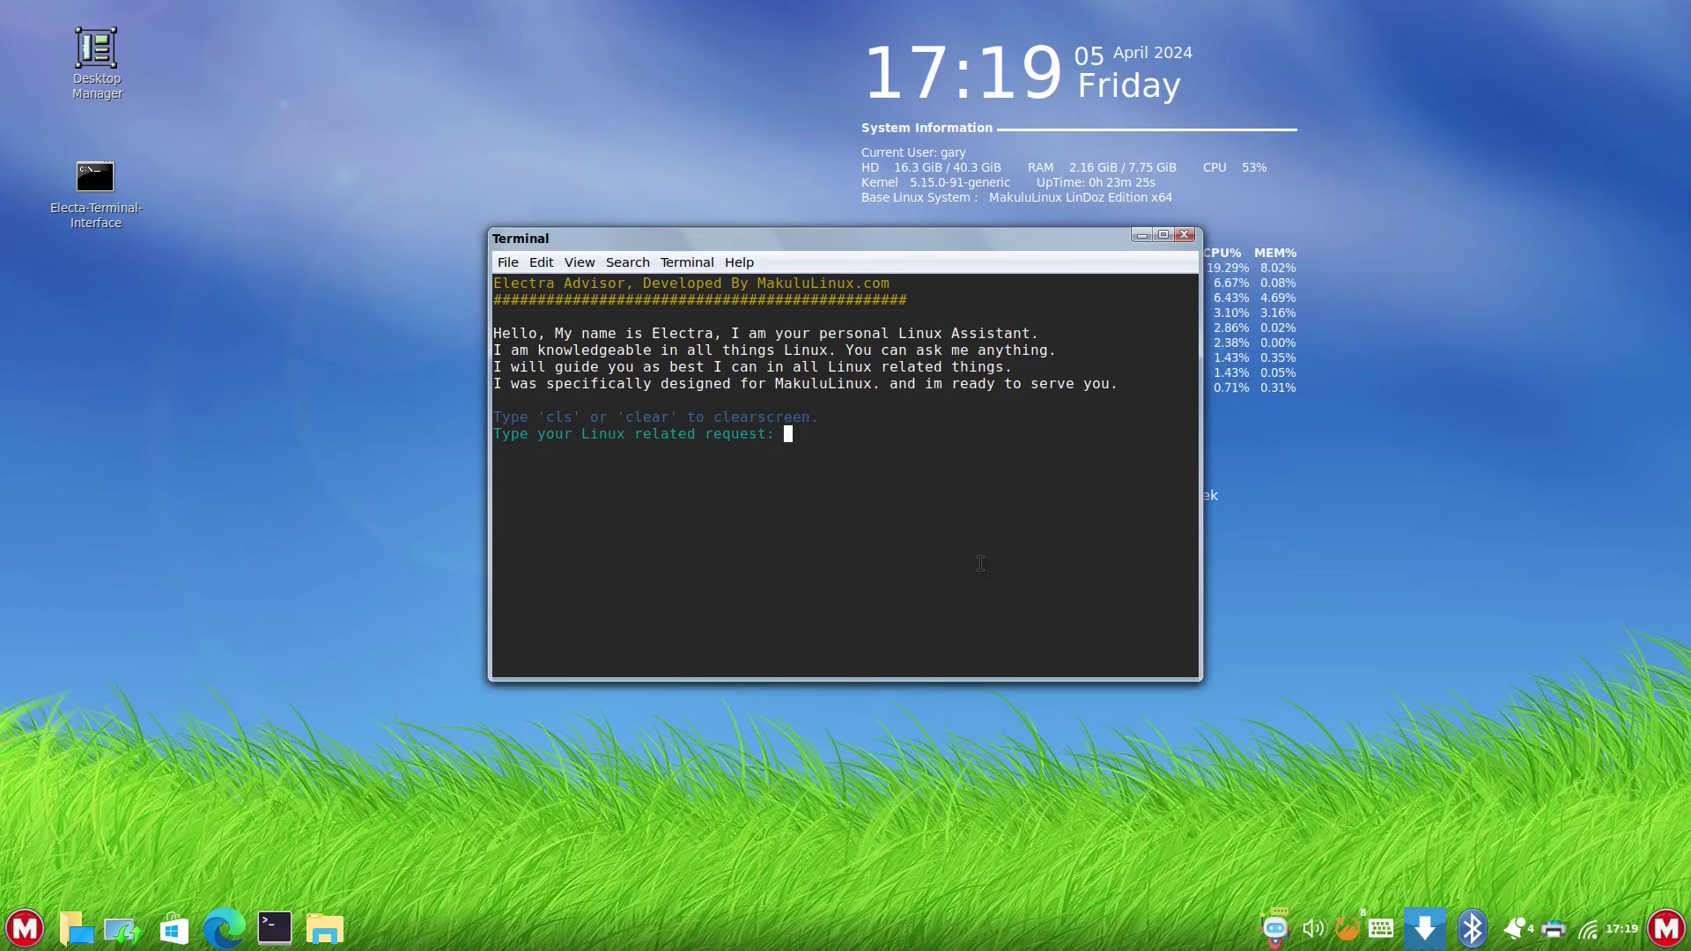
pyautogui.write('how can i install')
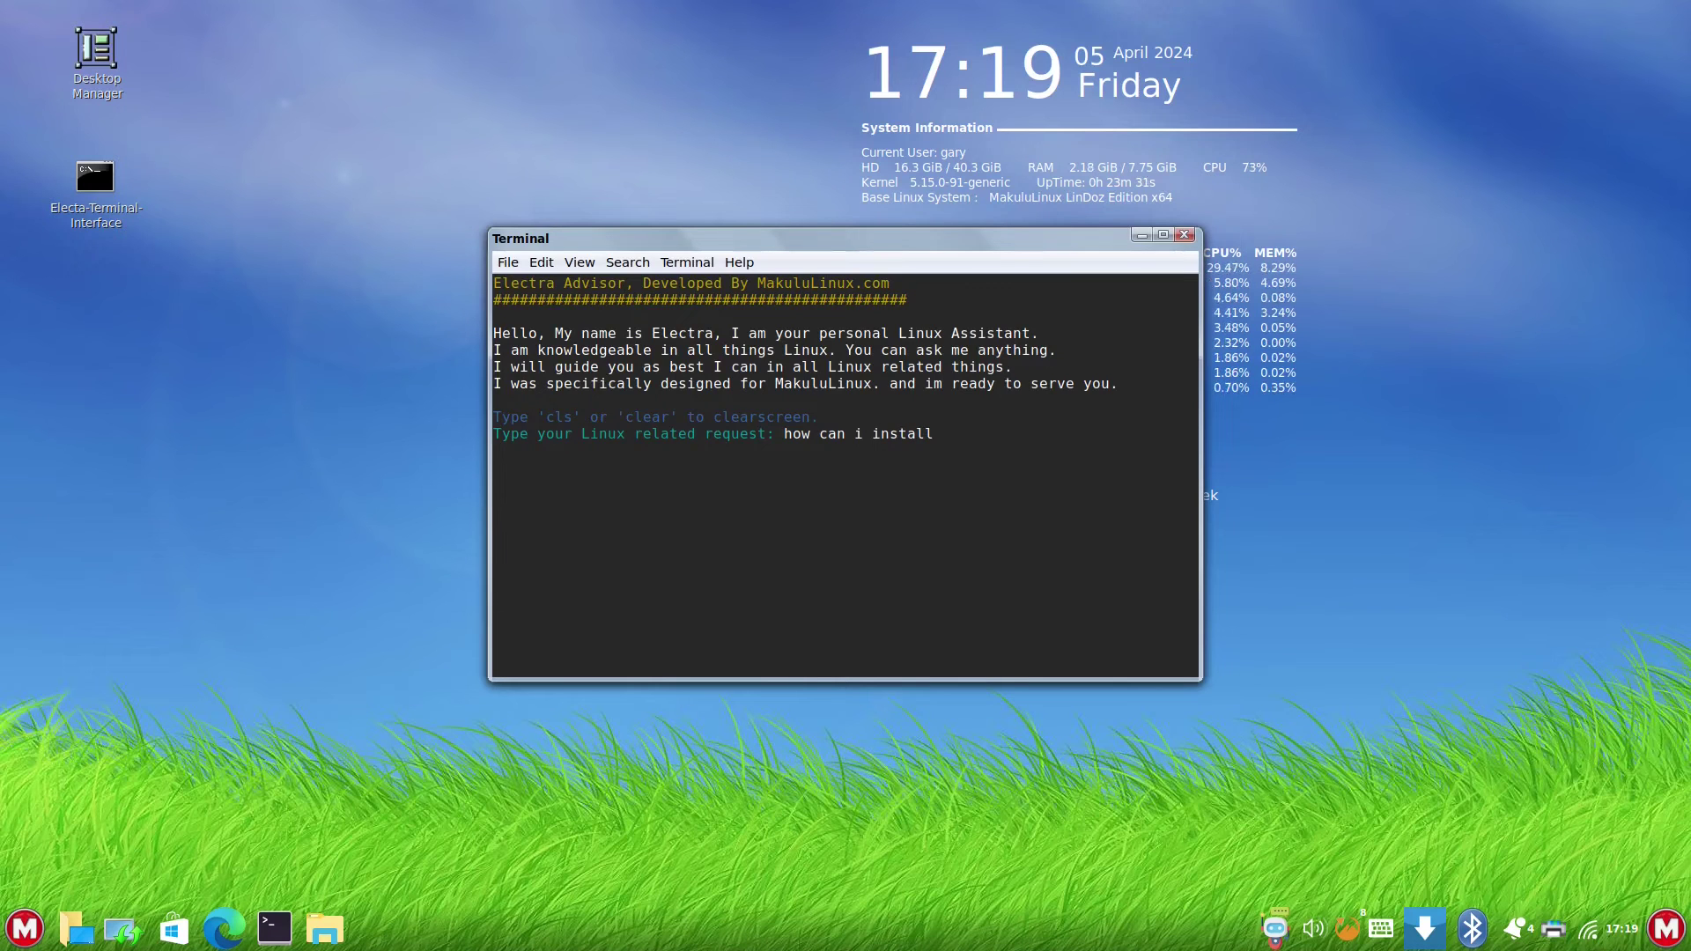
pyautogui.write(' docker')
pyautogui.press('Return')
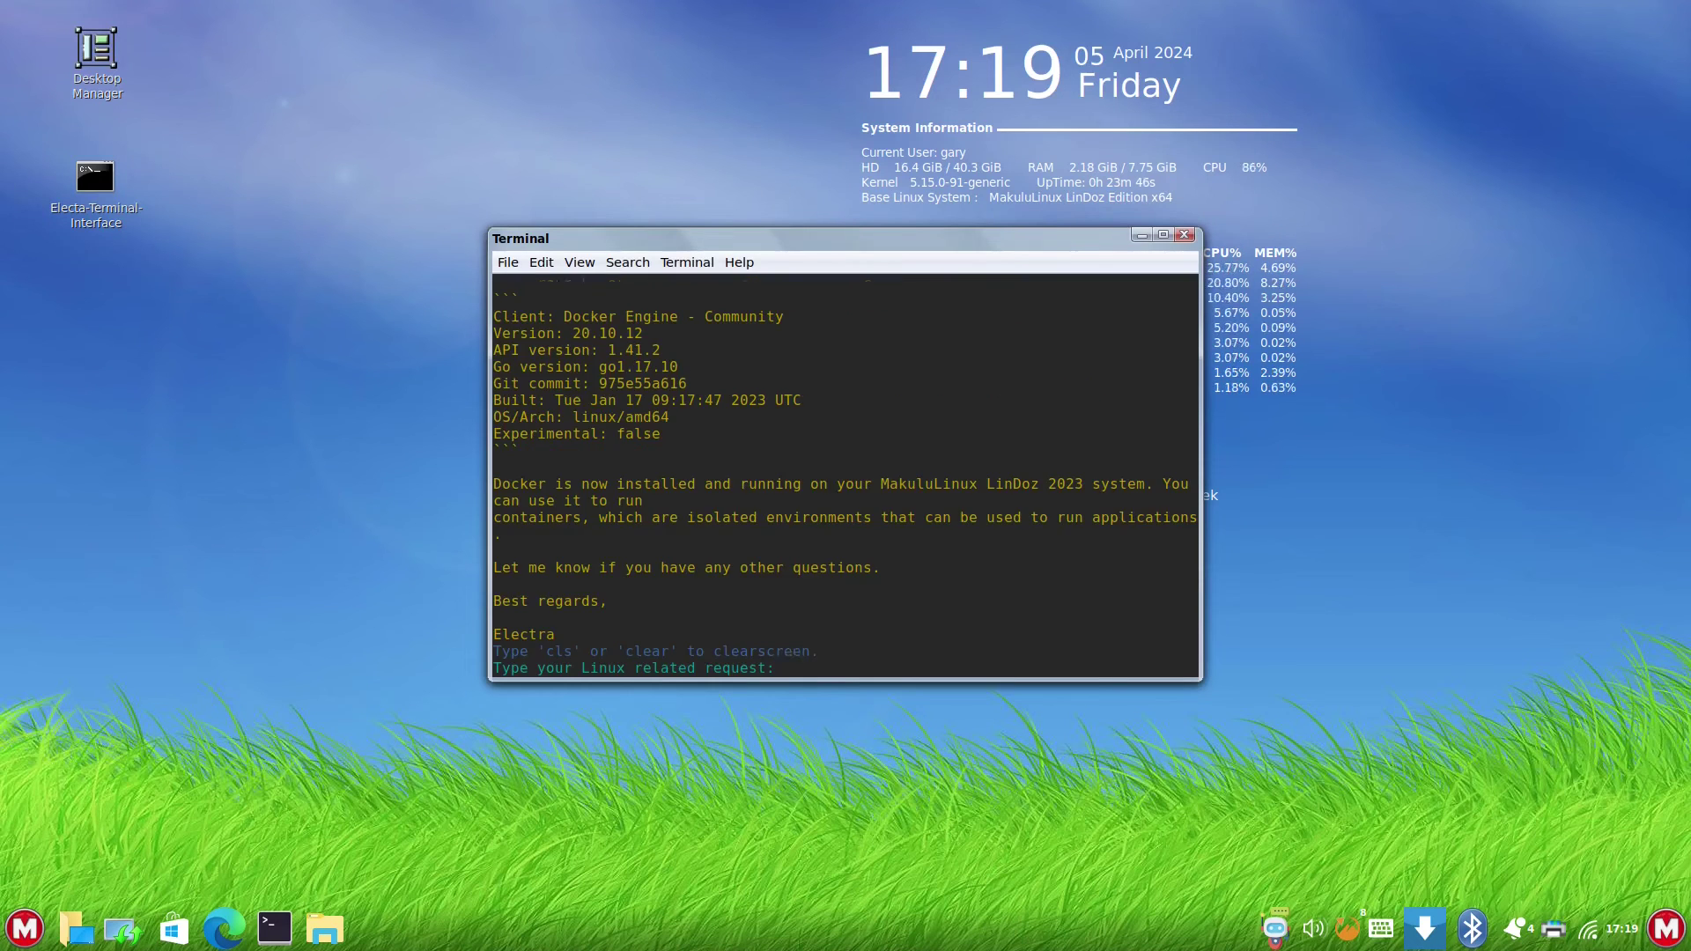
pyautogui.scroll(10, 881, 634)
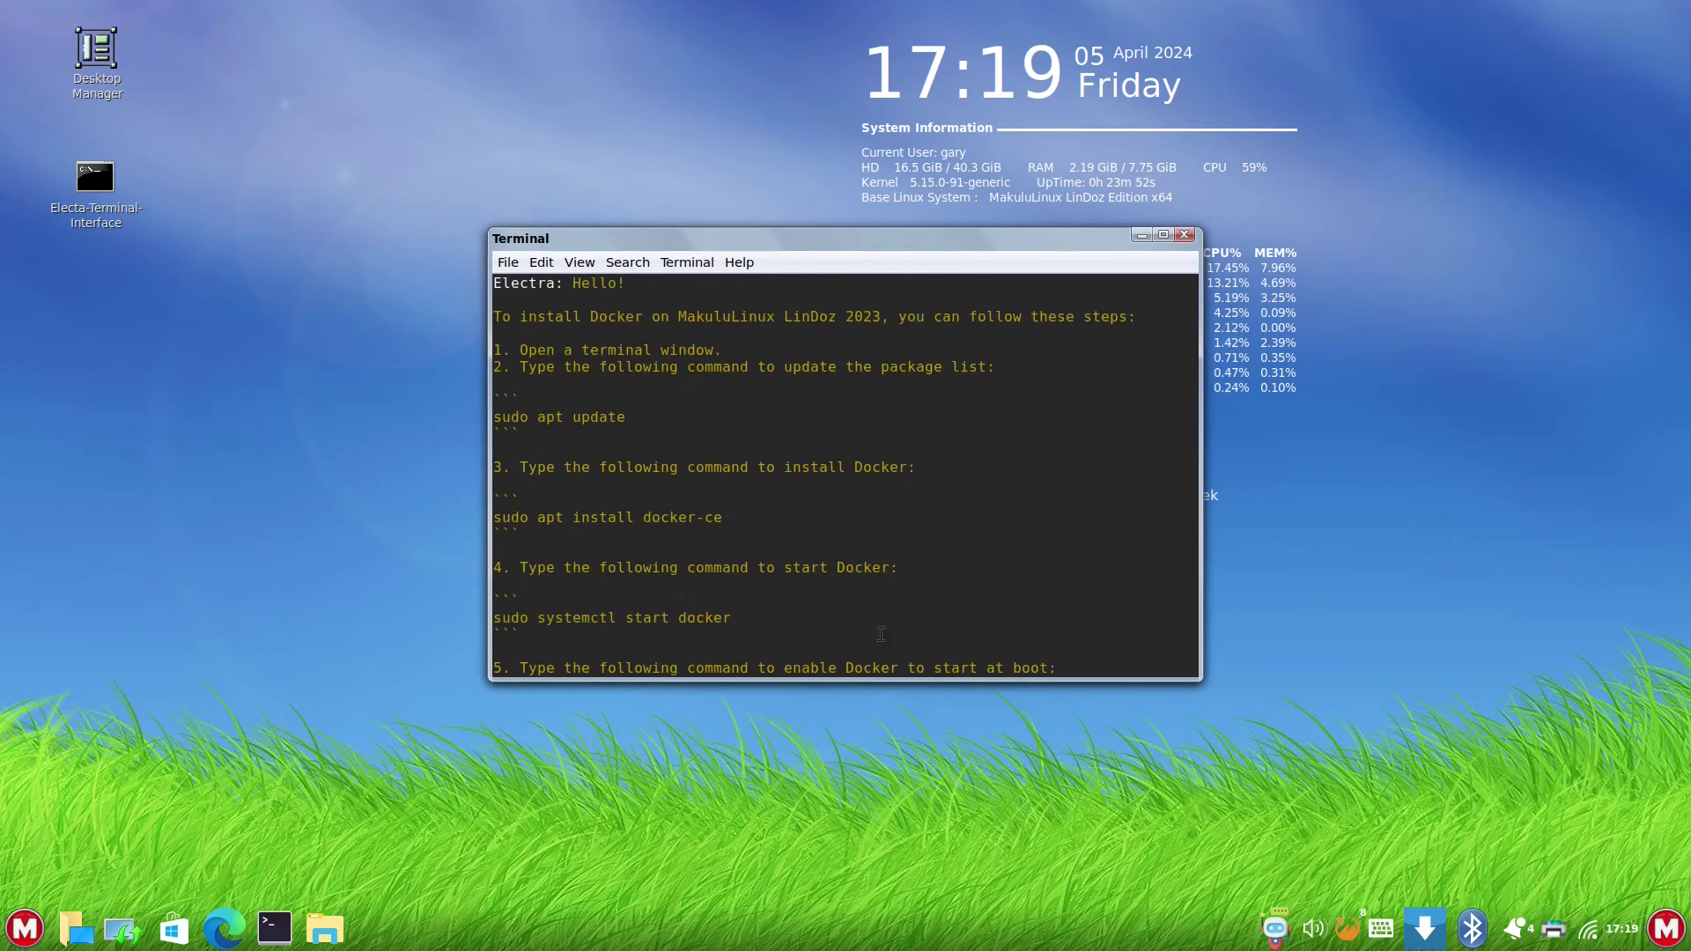
pyautogui.scroll(1, 881, 634)
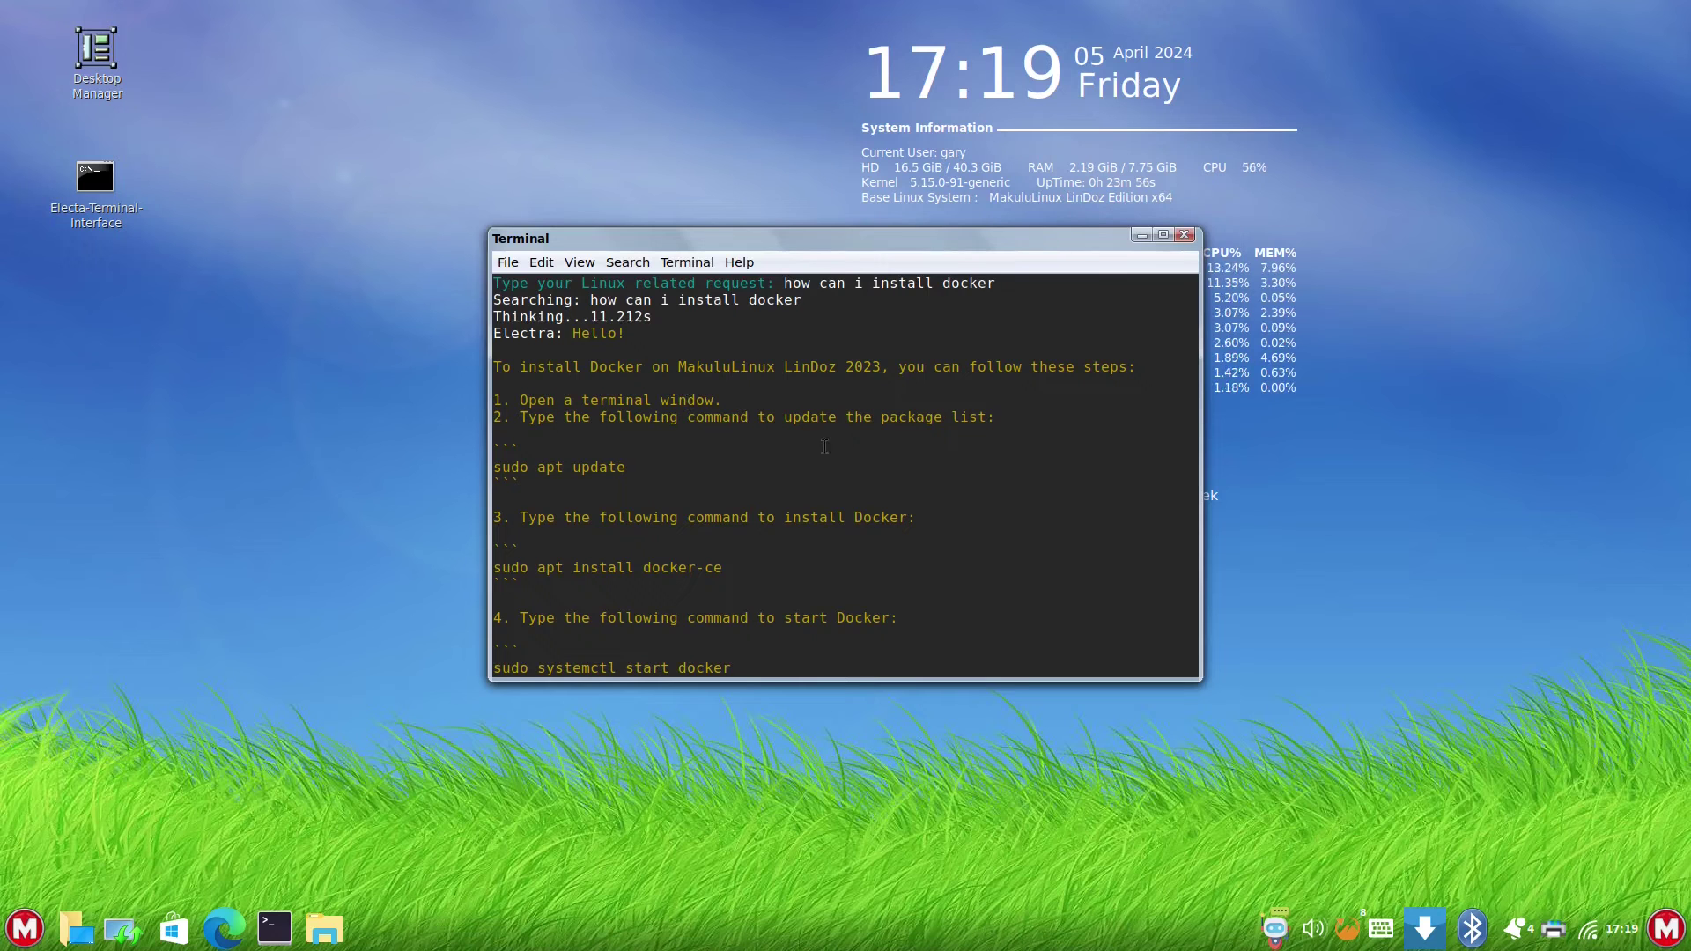
pyautogui.scroll(-1, 669, 414)
pyautogui.scroll(-9, 890, 485)
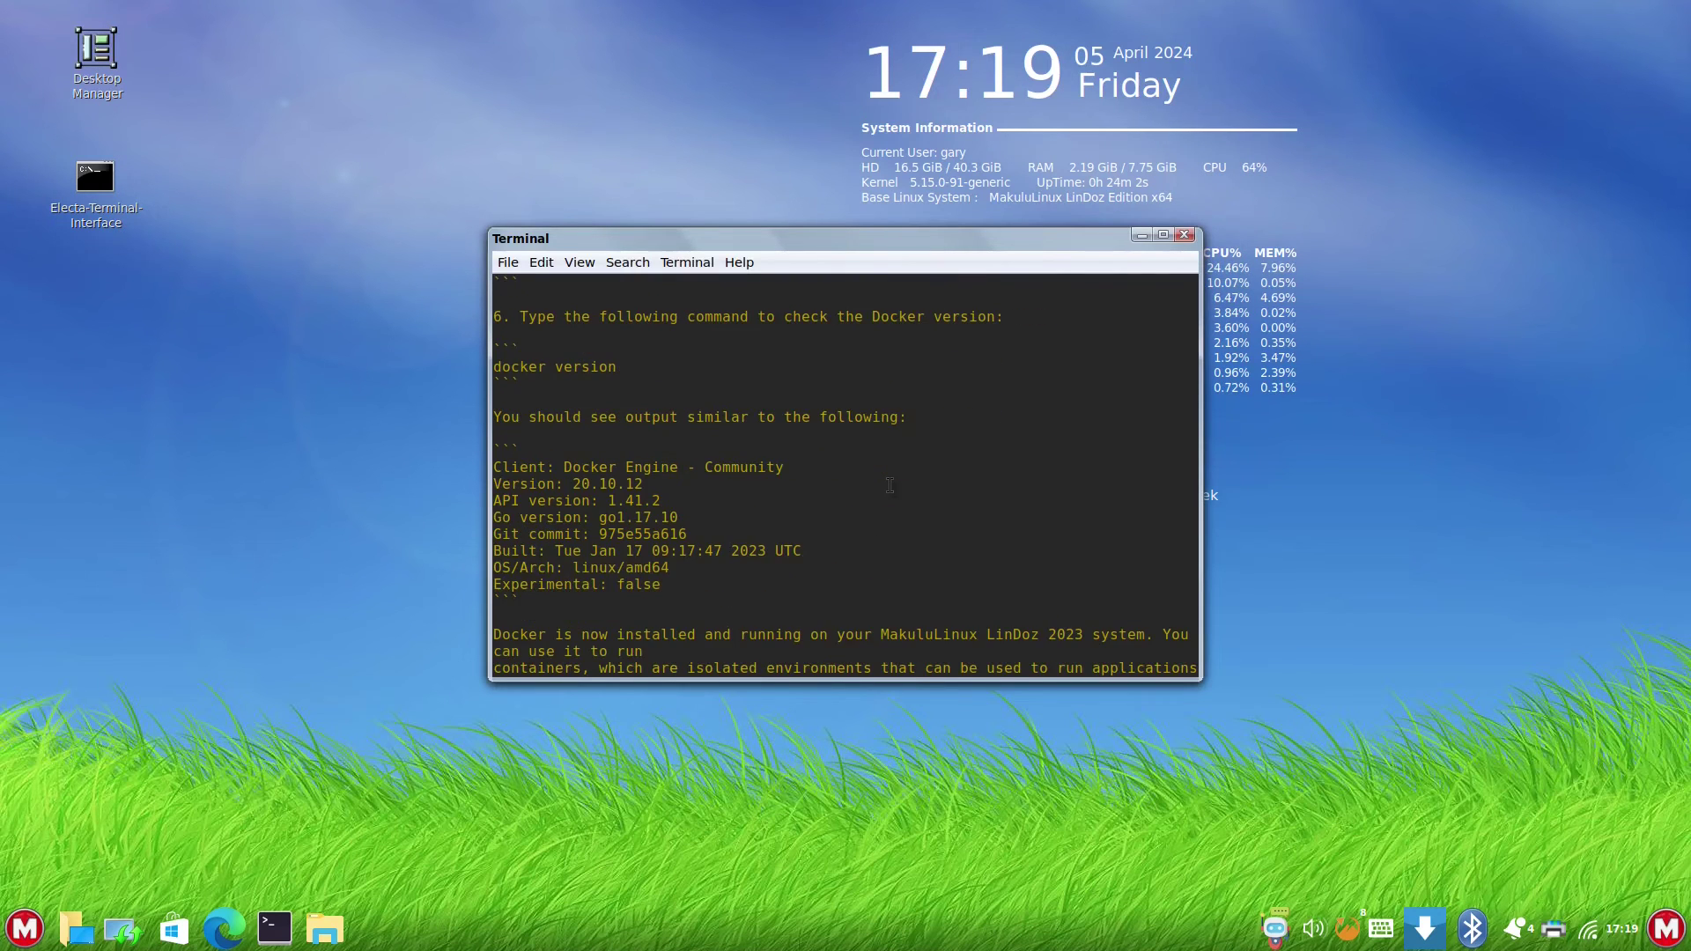
pyautogui.scroll(-3, 890, 485)
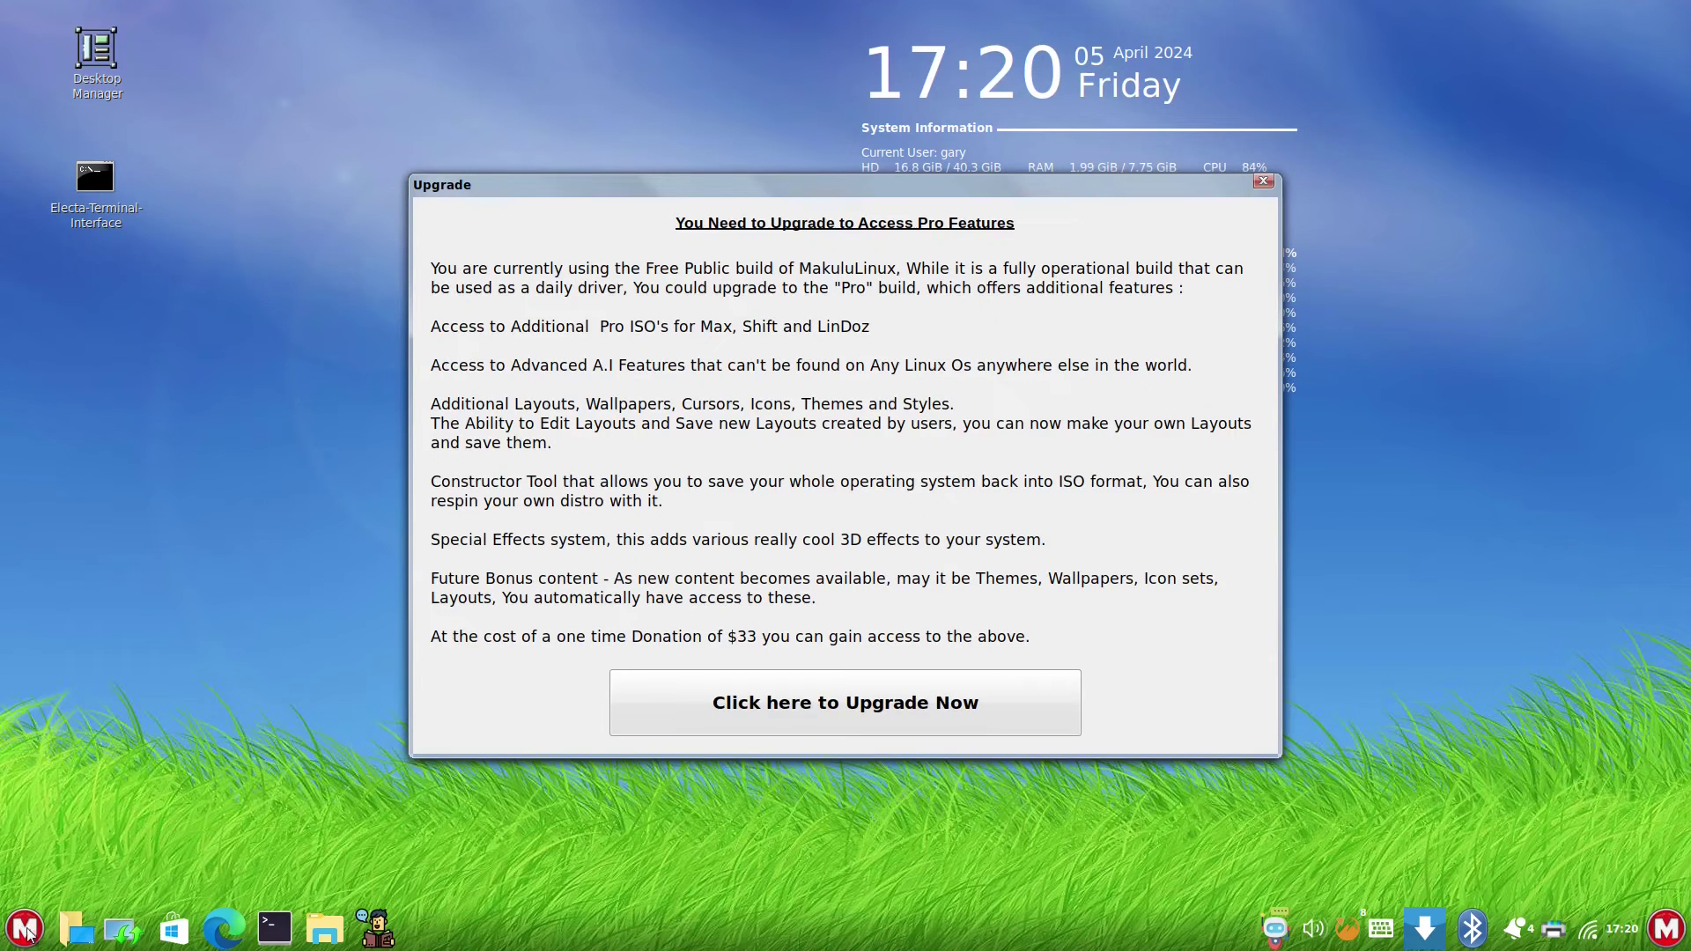
# - Open the M start menu and close it again
pyautogui.click(26, 928)
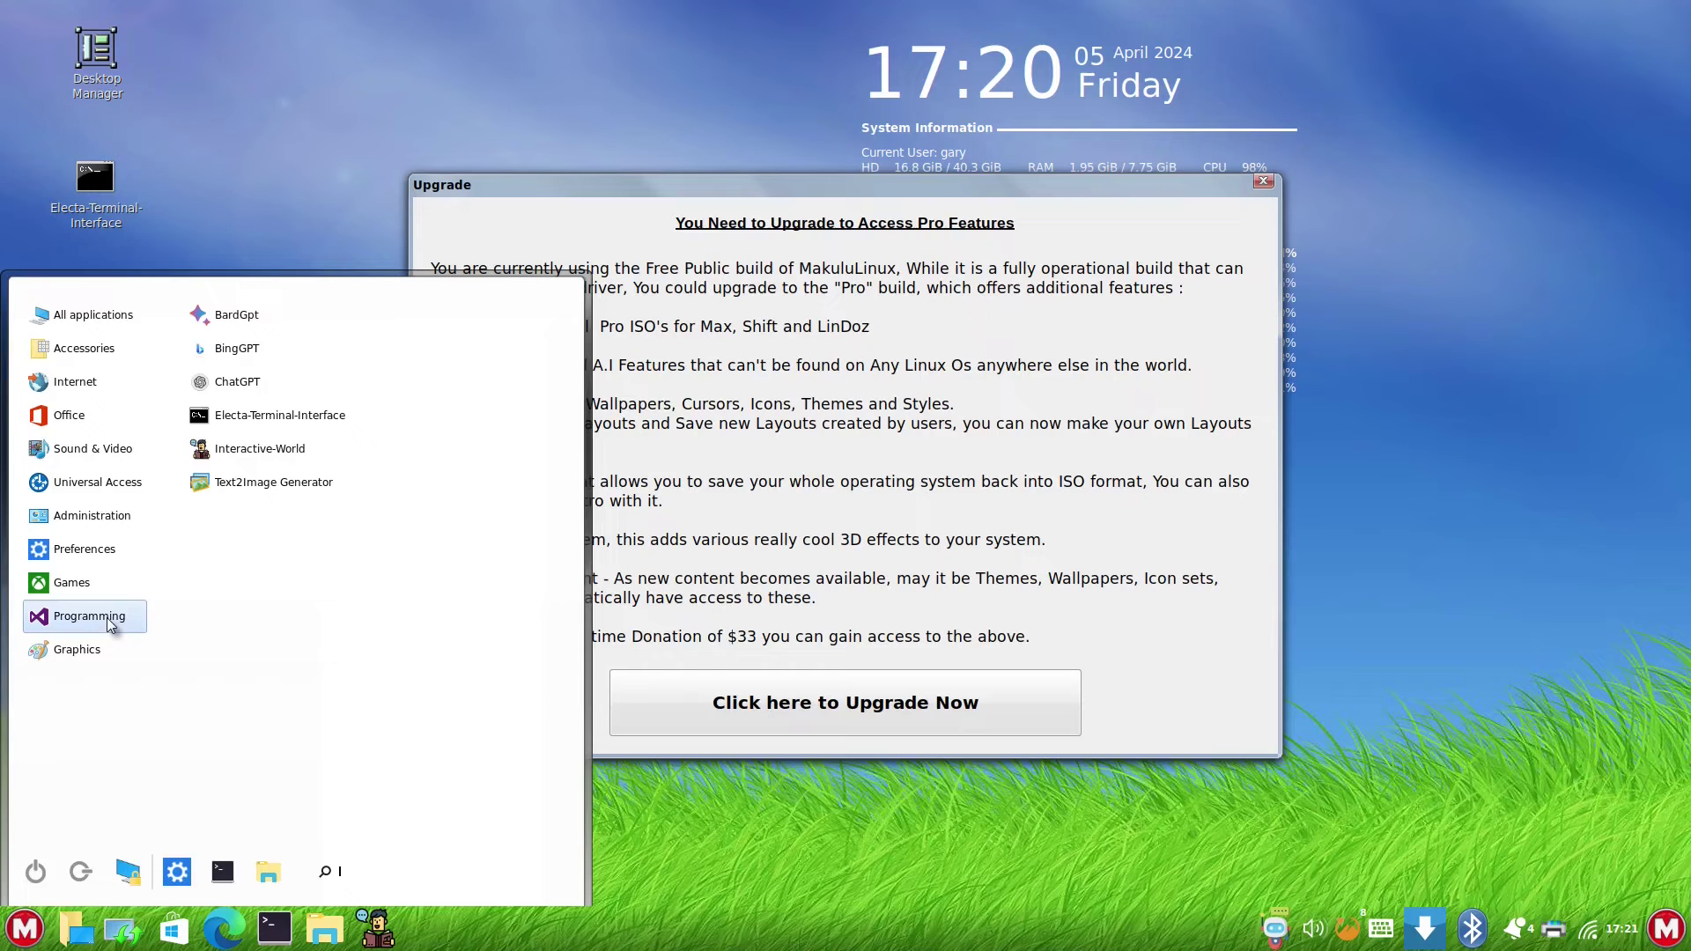
pyautogui.click(520, 202)
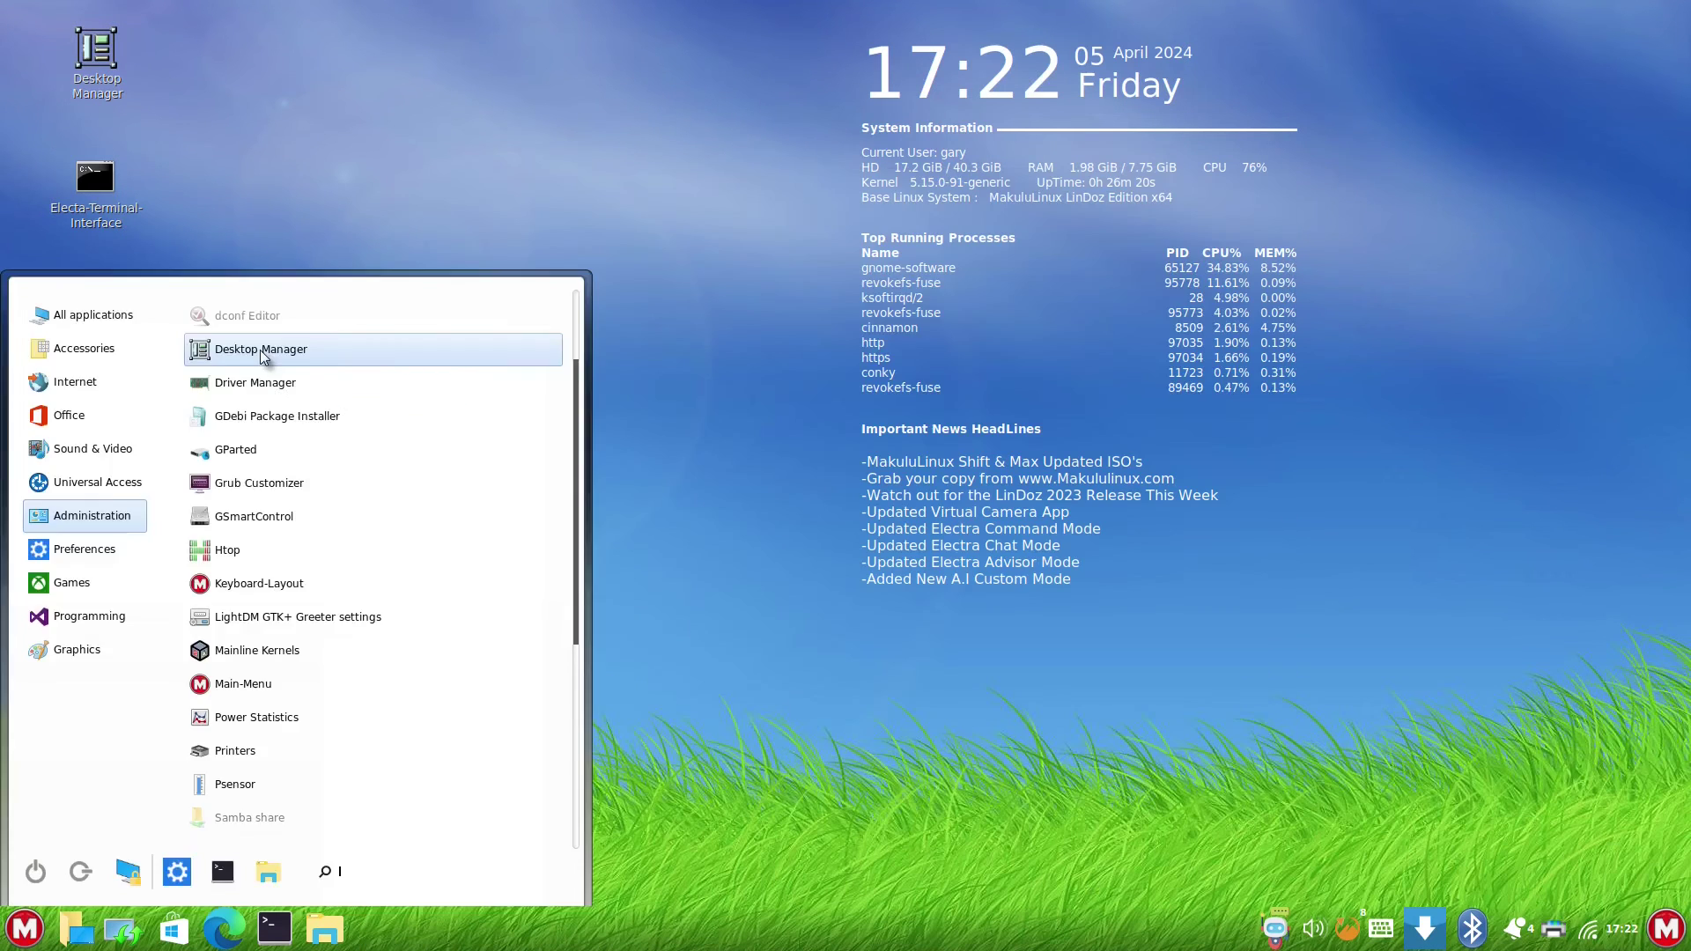
# - Launch Desktop Manager and apply the XP-style Luna desktop layout
pyautogui.press('Escape')
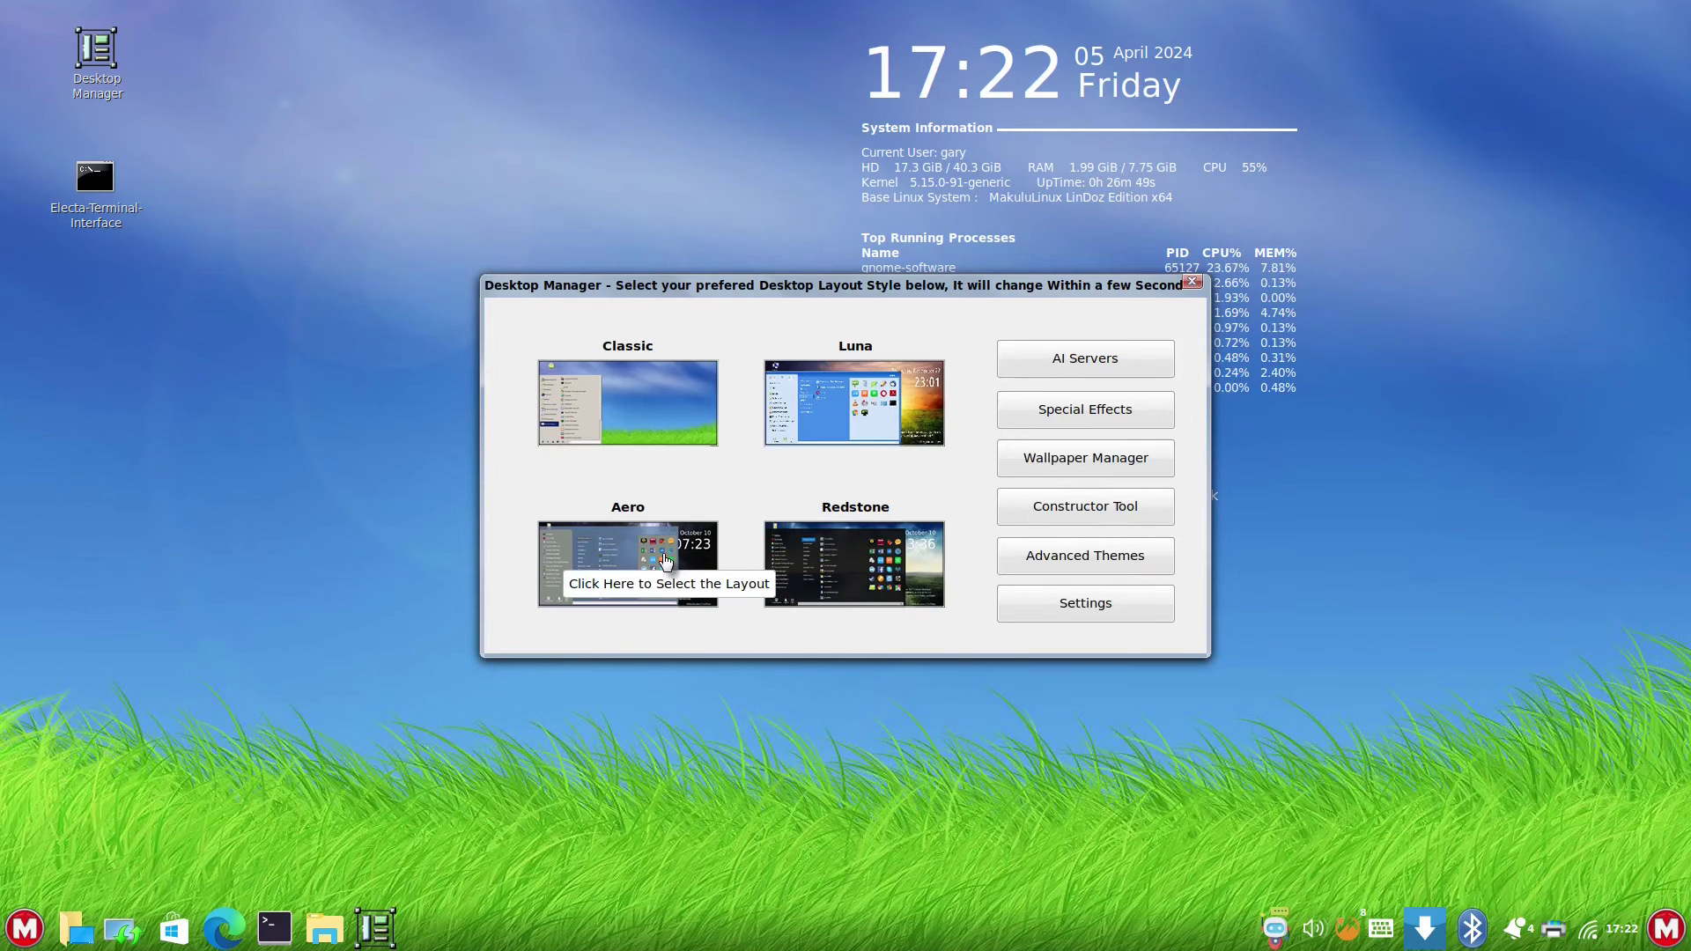
pyautogui.click(825, 369)
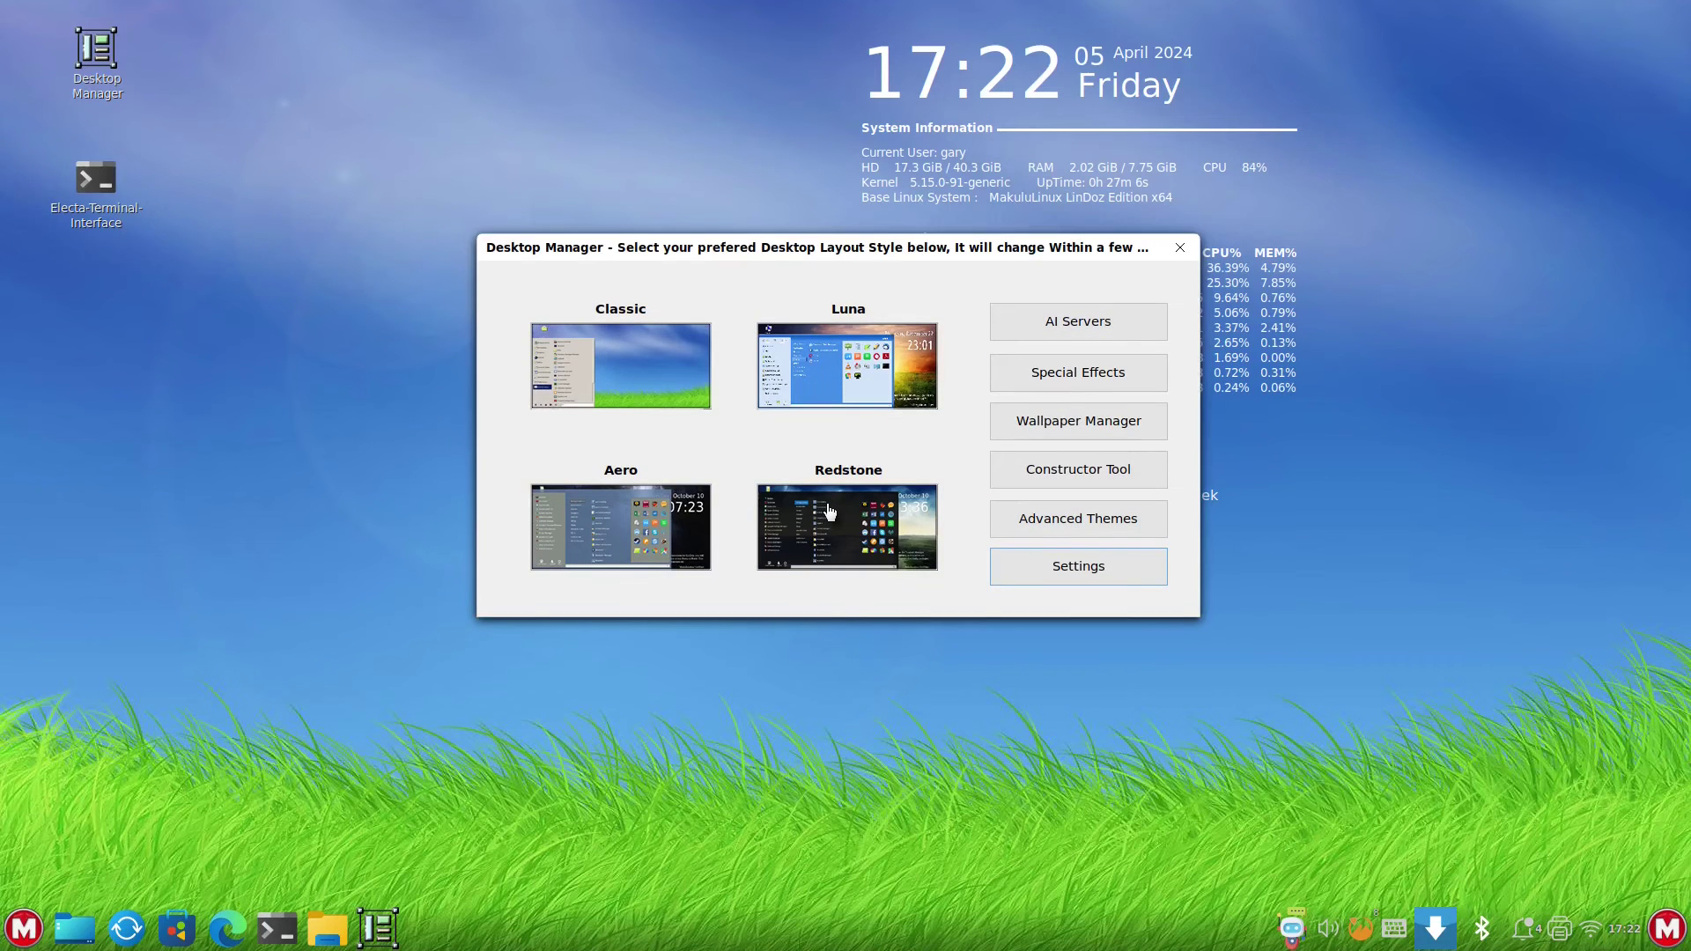
pyautogui.click(1071, 429)
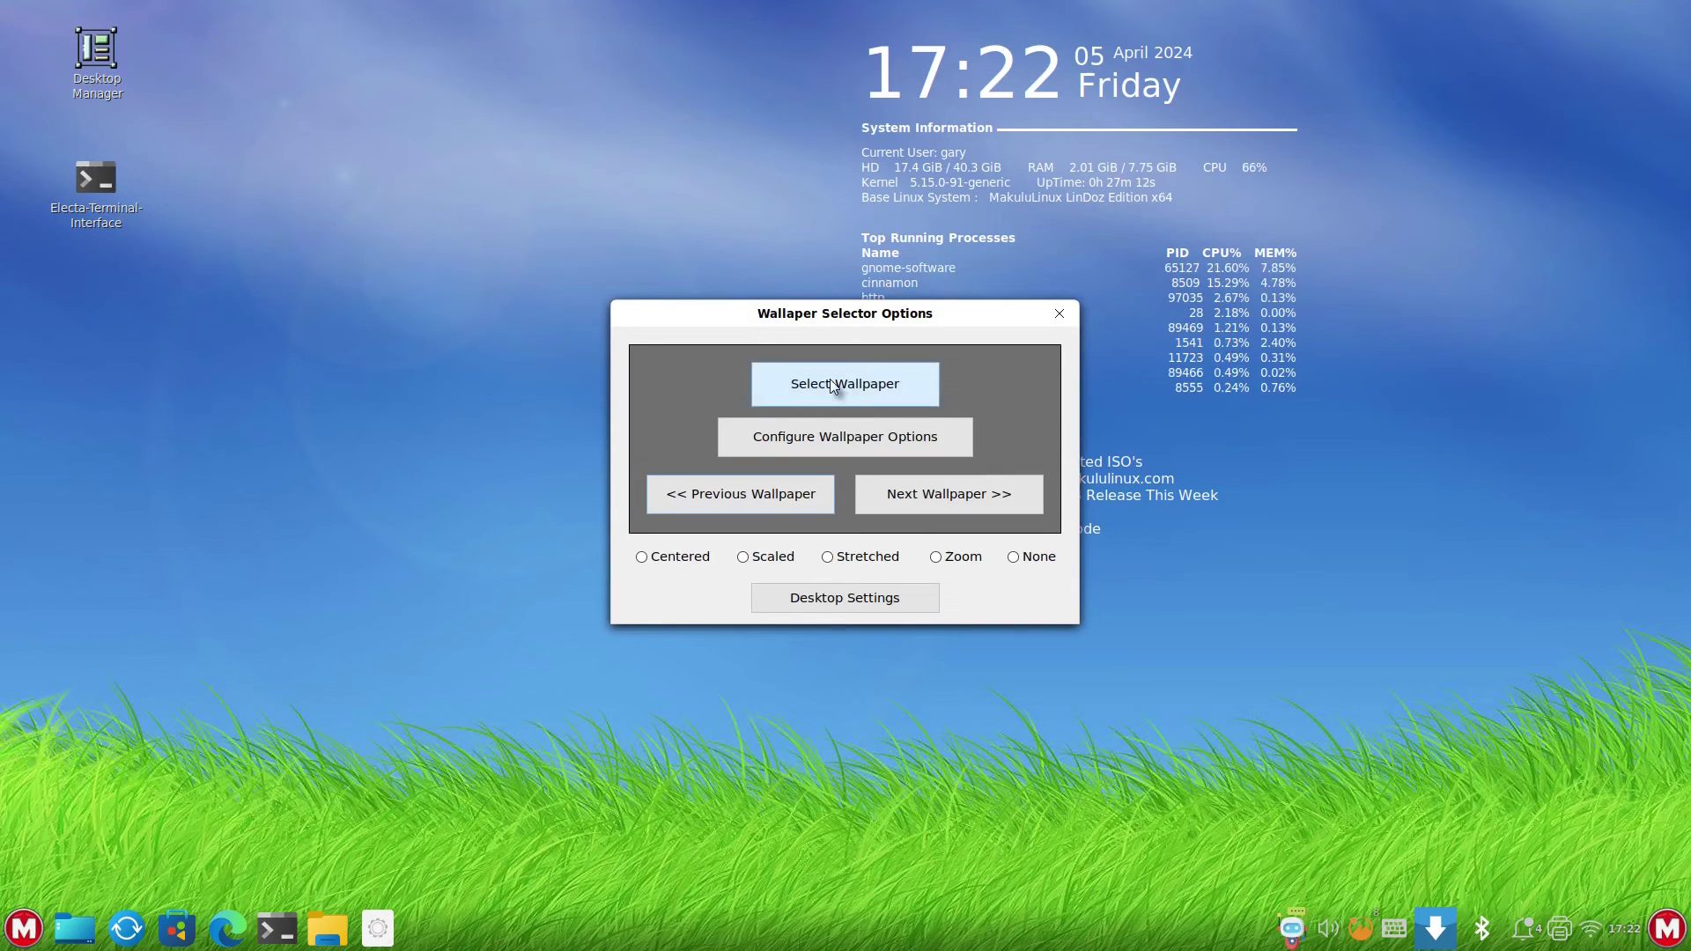
# - Browse the wallpaper thumbnails, trying the beach image, and pick the kitten image
pyautogui.click(833, 385)
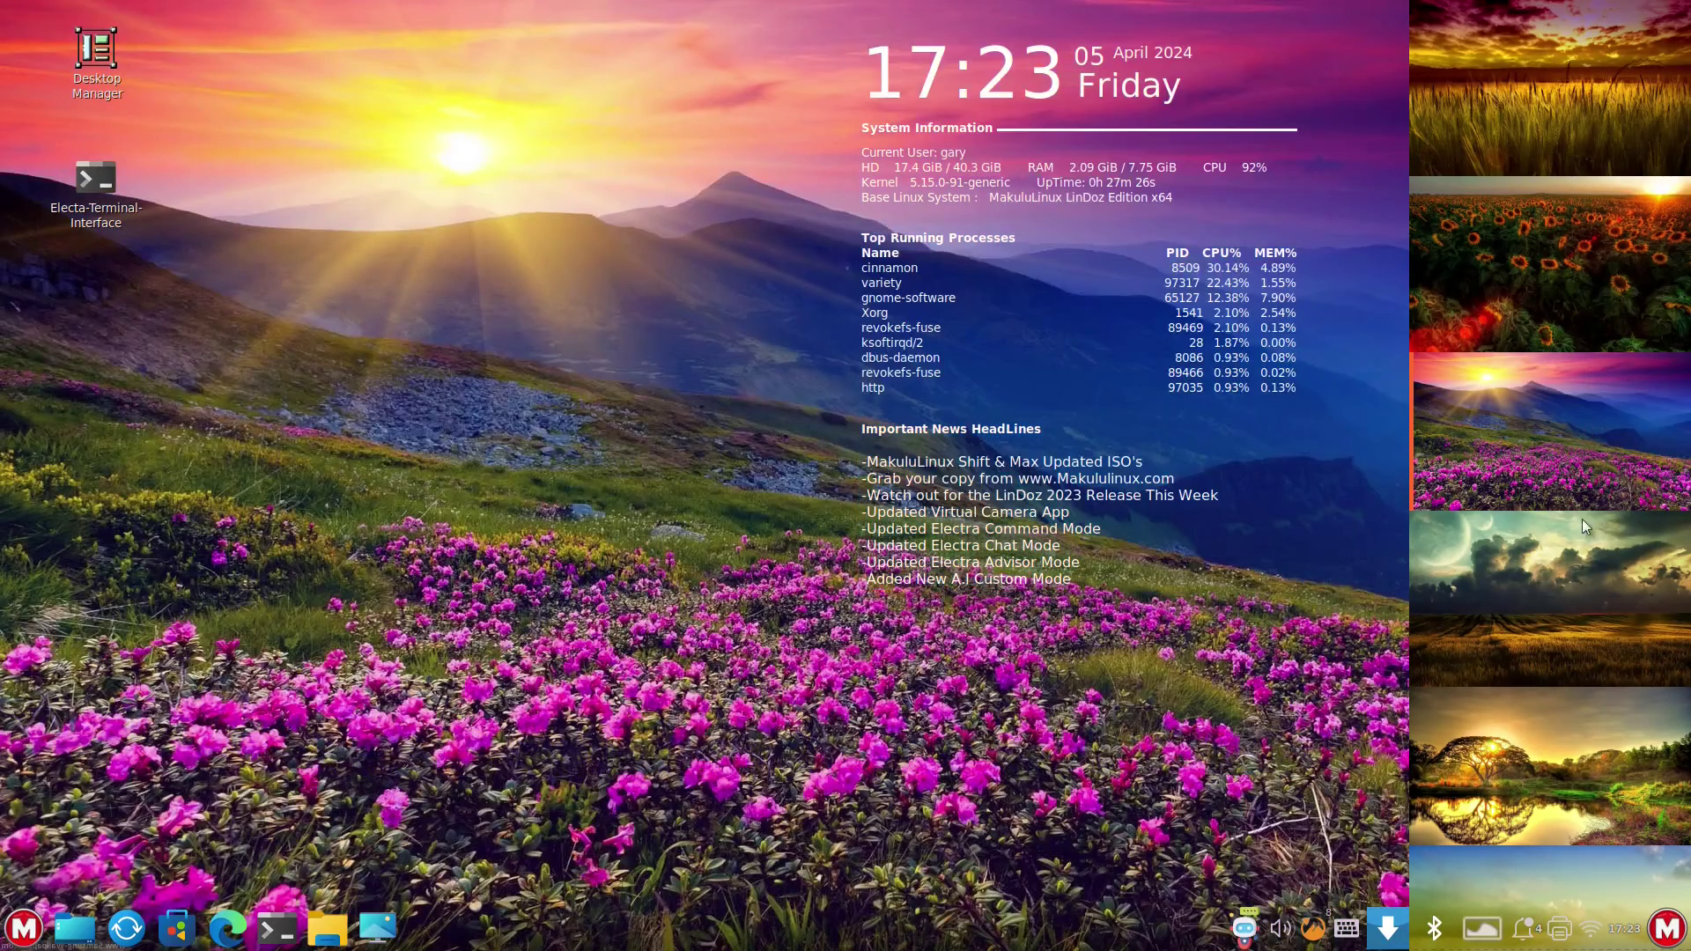
pyautogui.click(1583, 578)
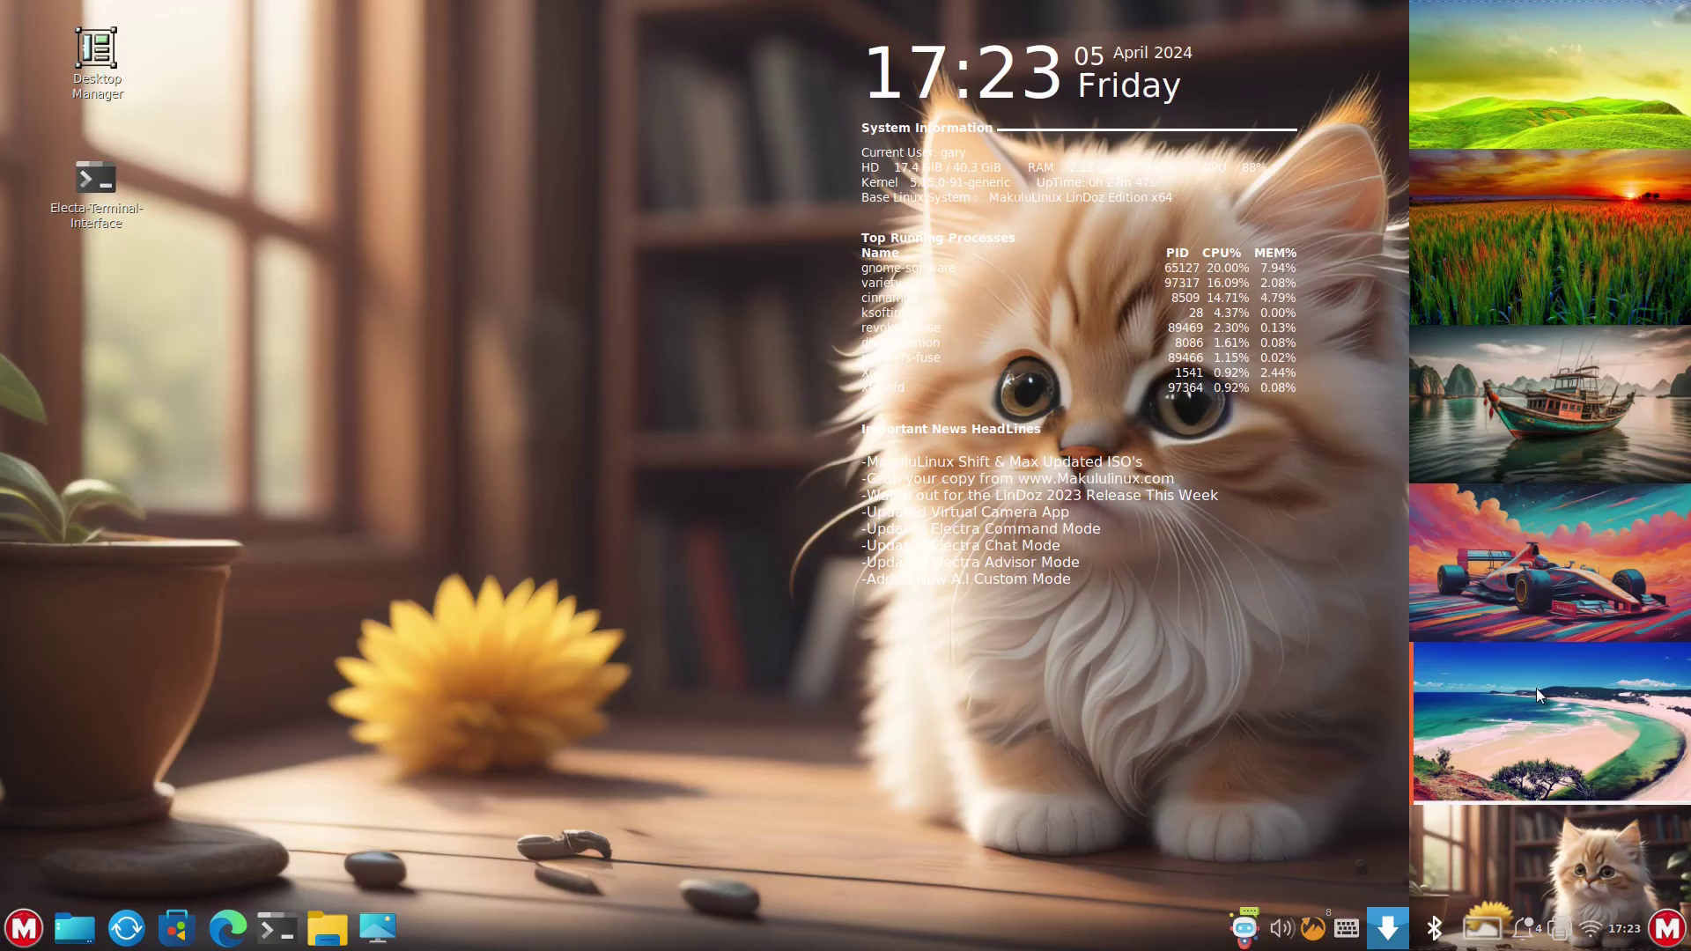
pyautogui.click(1536, 688)
pyautogui.scroll(-3, 1575, 689)
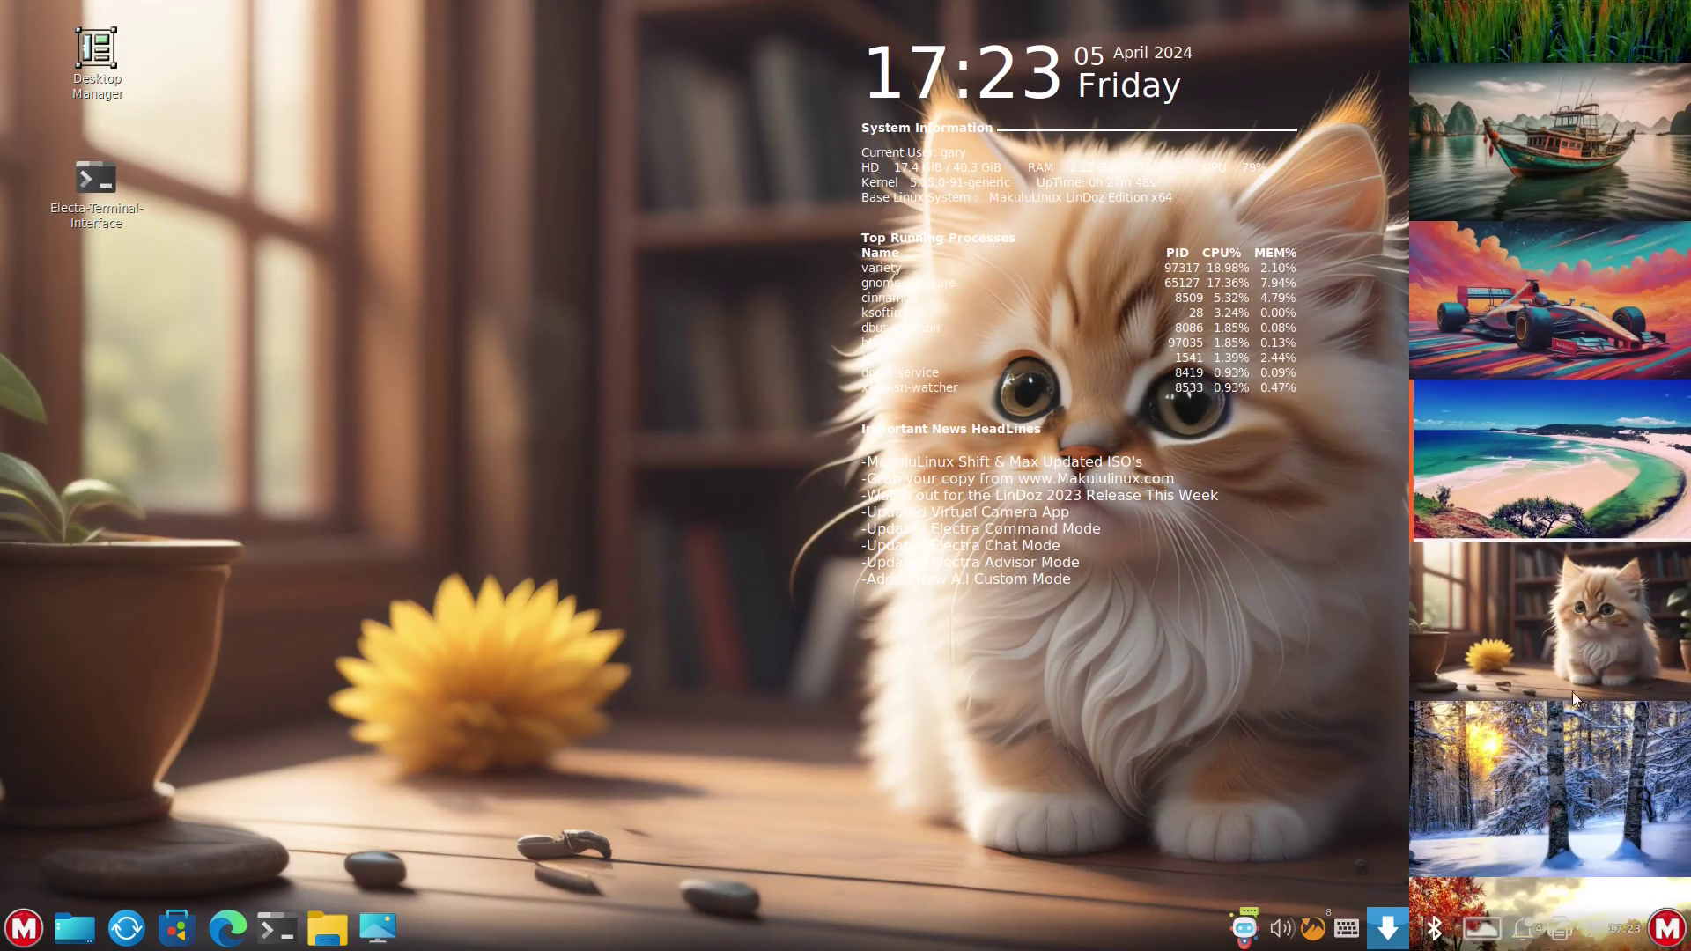
pyautogui.scroll(-1, 1572, 634)
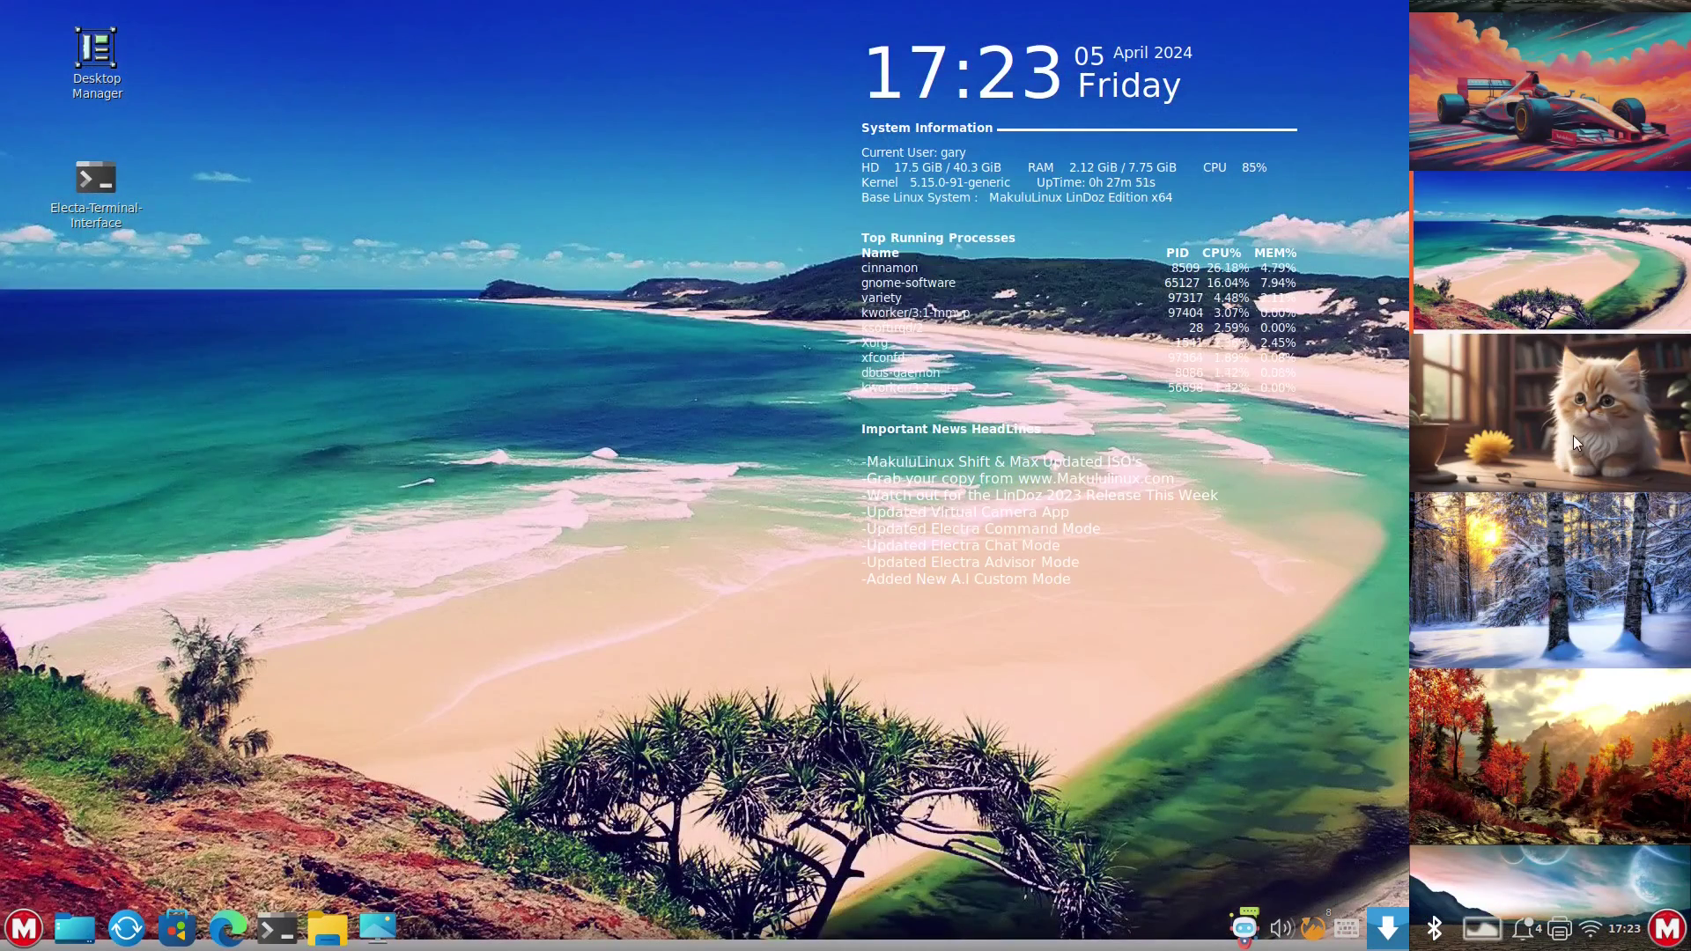
pyautogui.click(1578, 407)
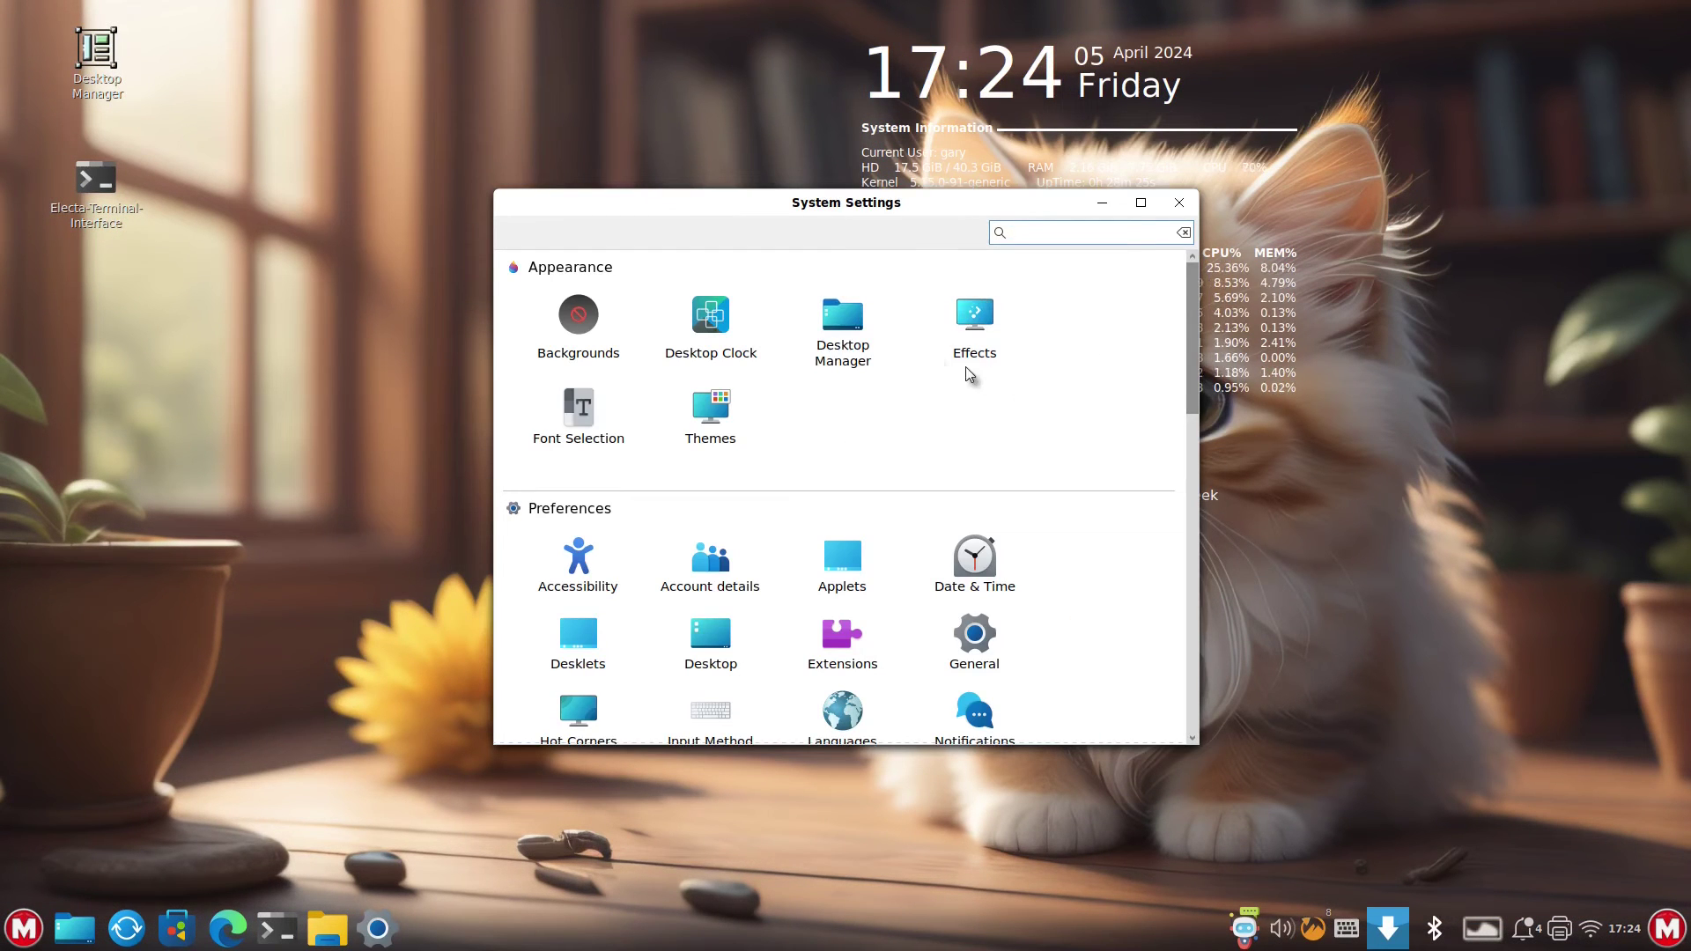
# - Switch off window effects, the session startup animation and scrollbox fade in Effects settings
pyautogui.click(975, 321)
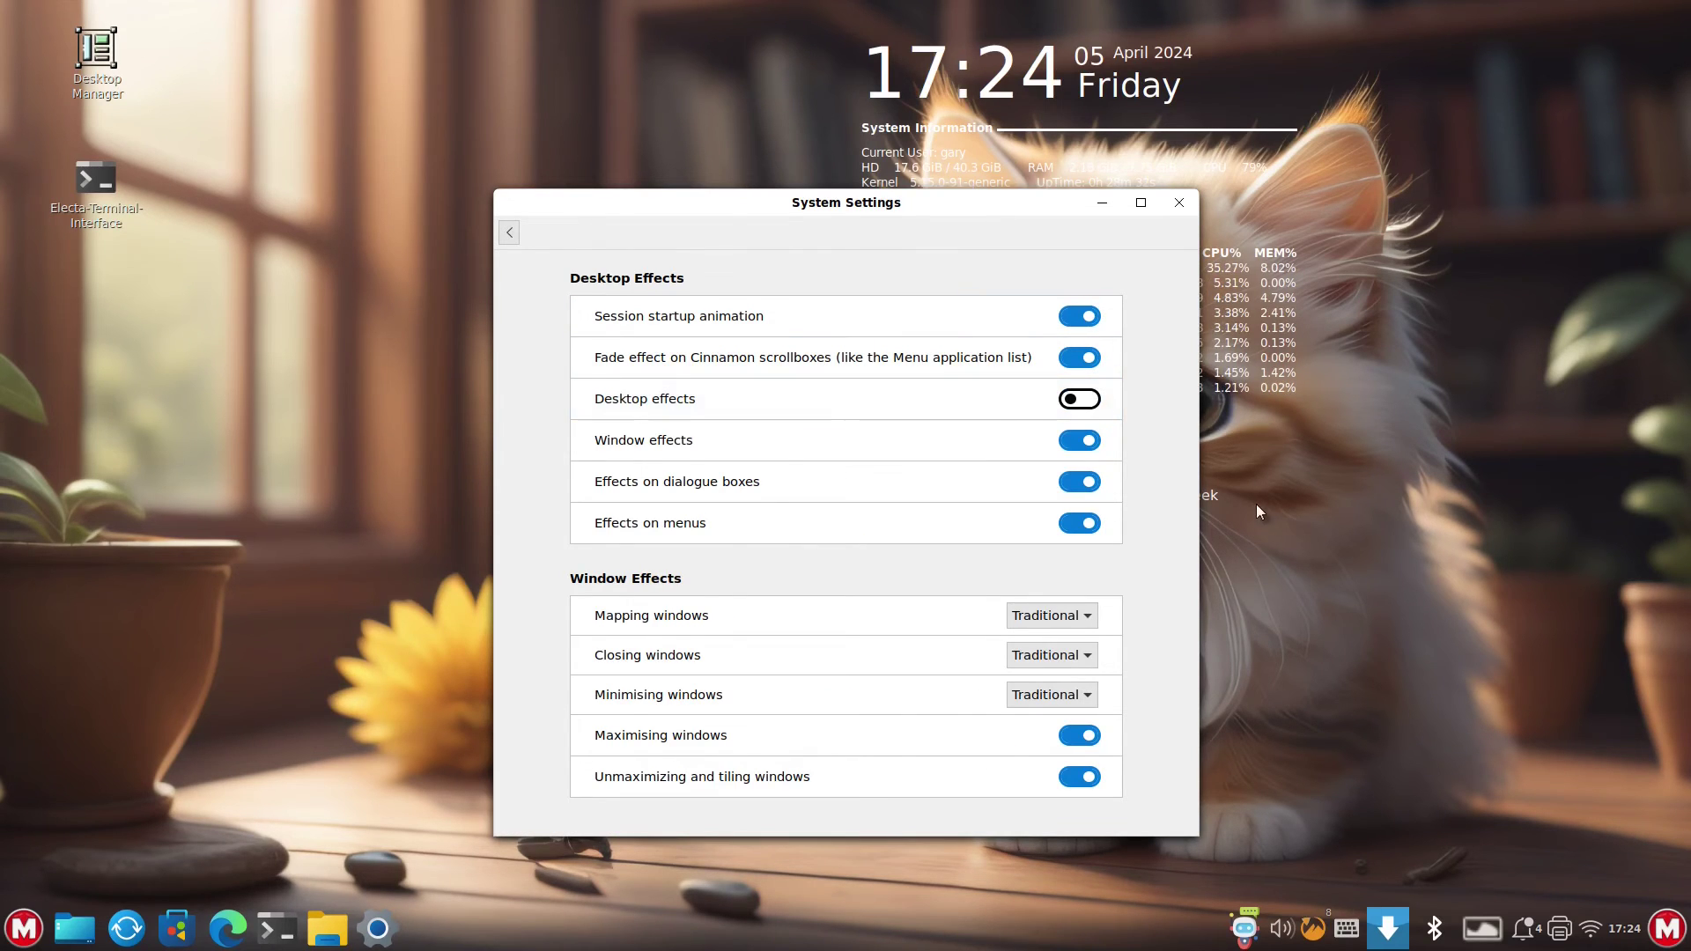
pyautogui.click(1079, 441)
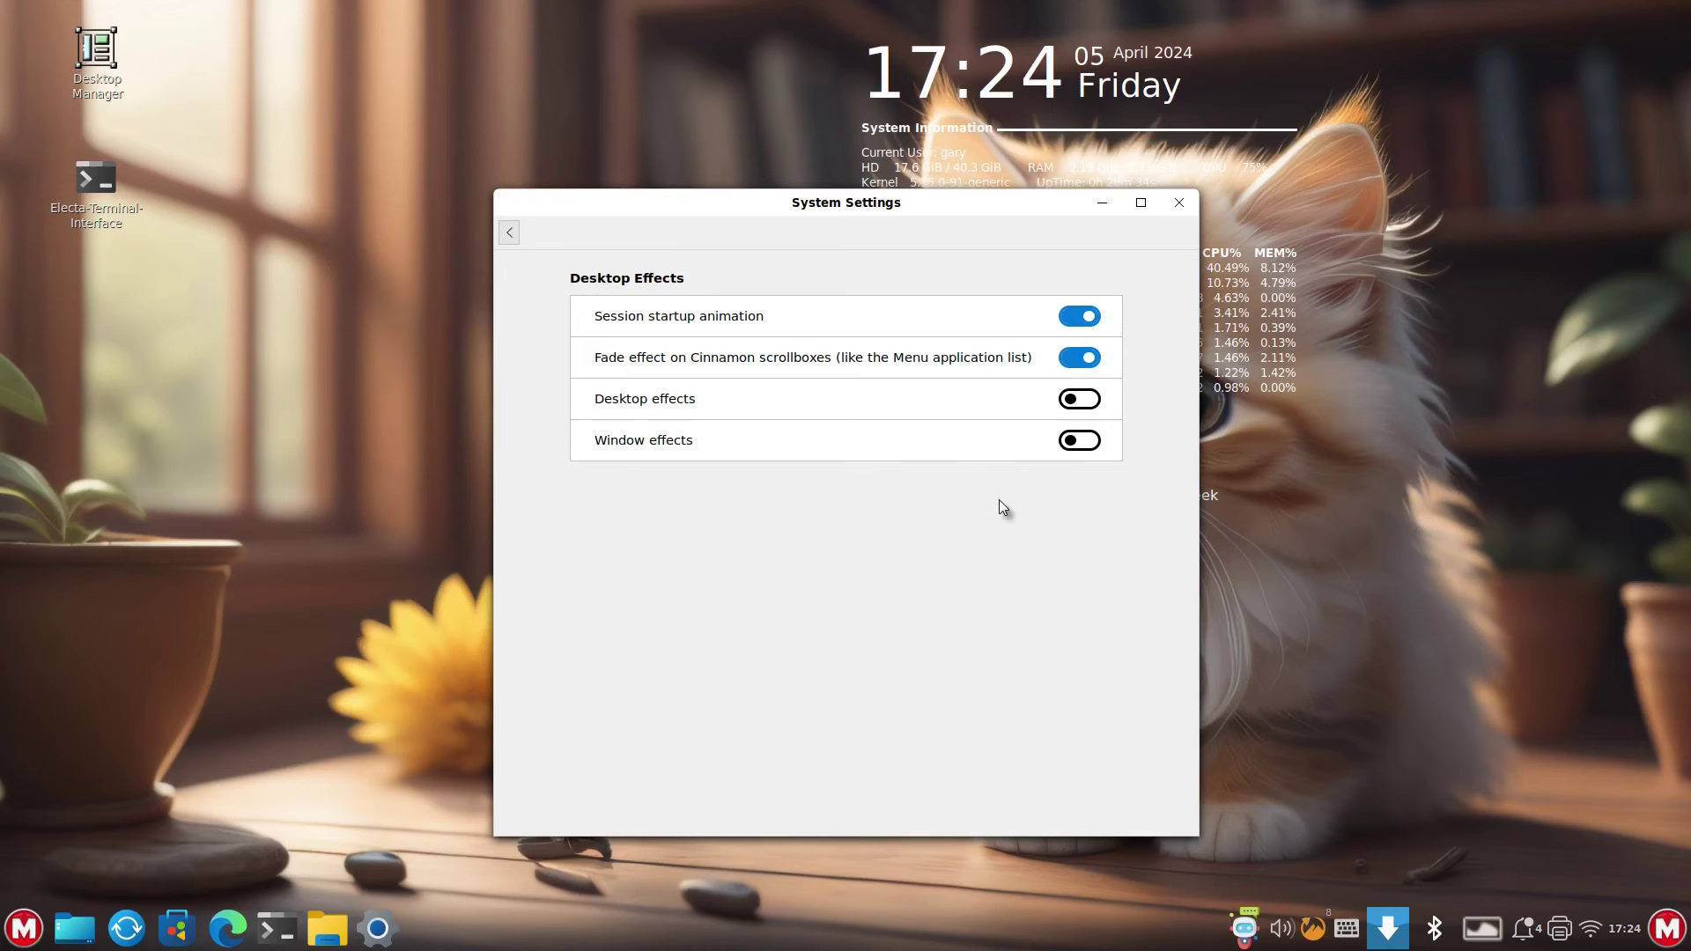
pyautogui.click(1080, 316)
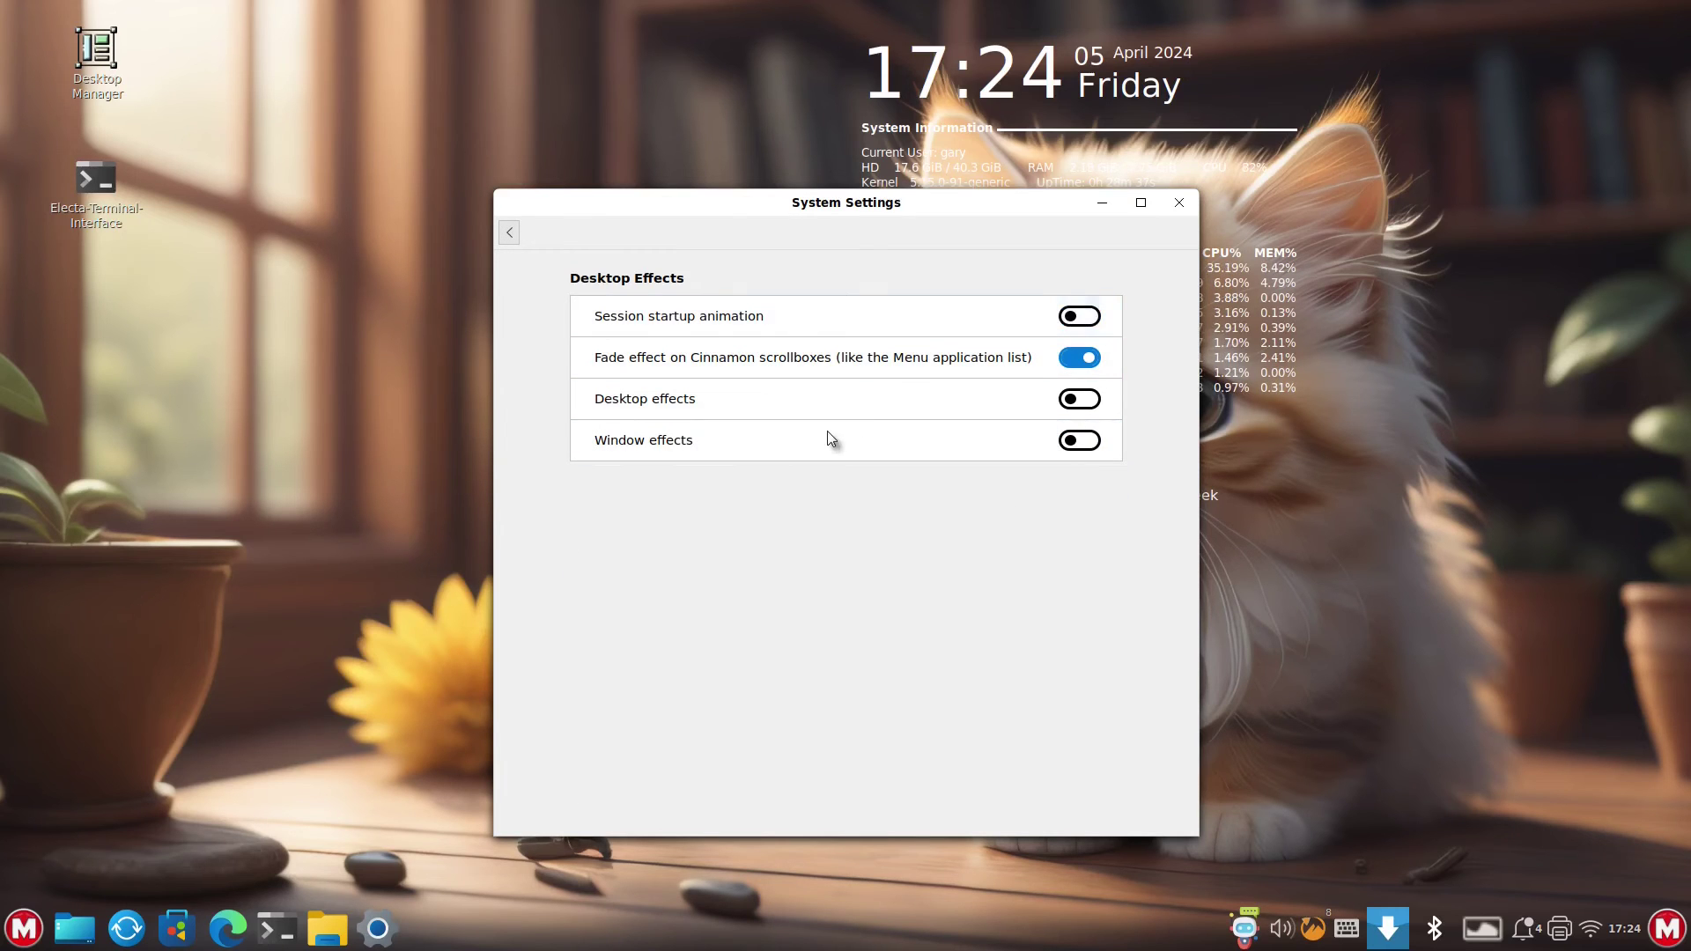
pyautogui.click(1082, 357)
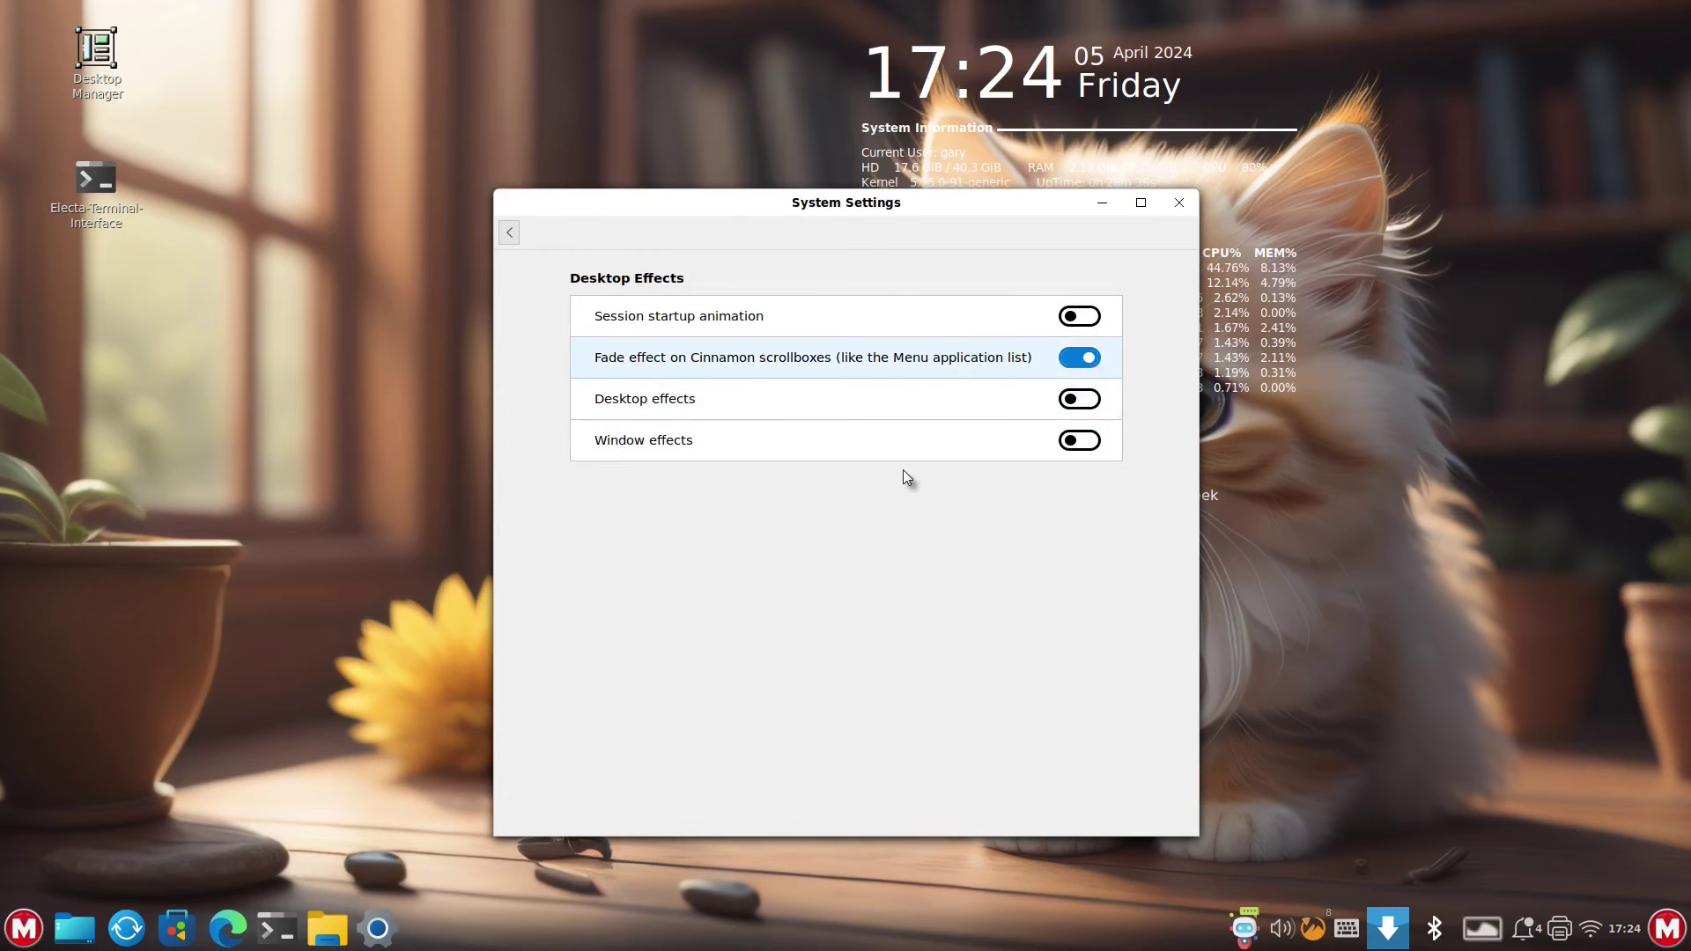
pyautogui.click(510, 233)
pyautogui.click(712, 319)
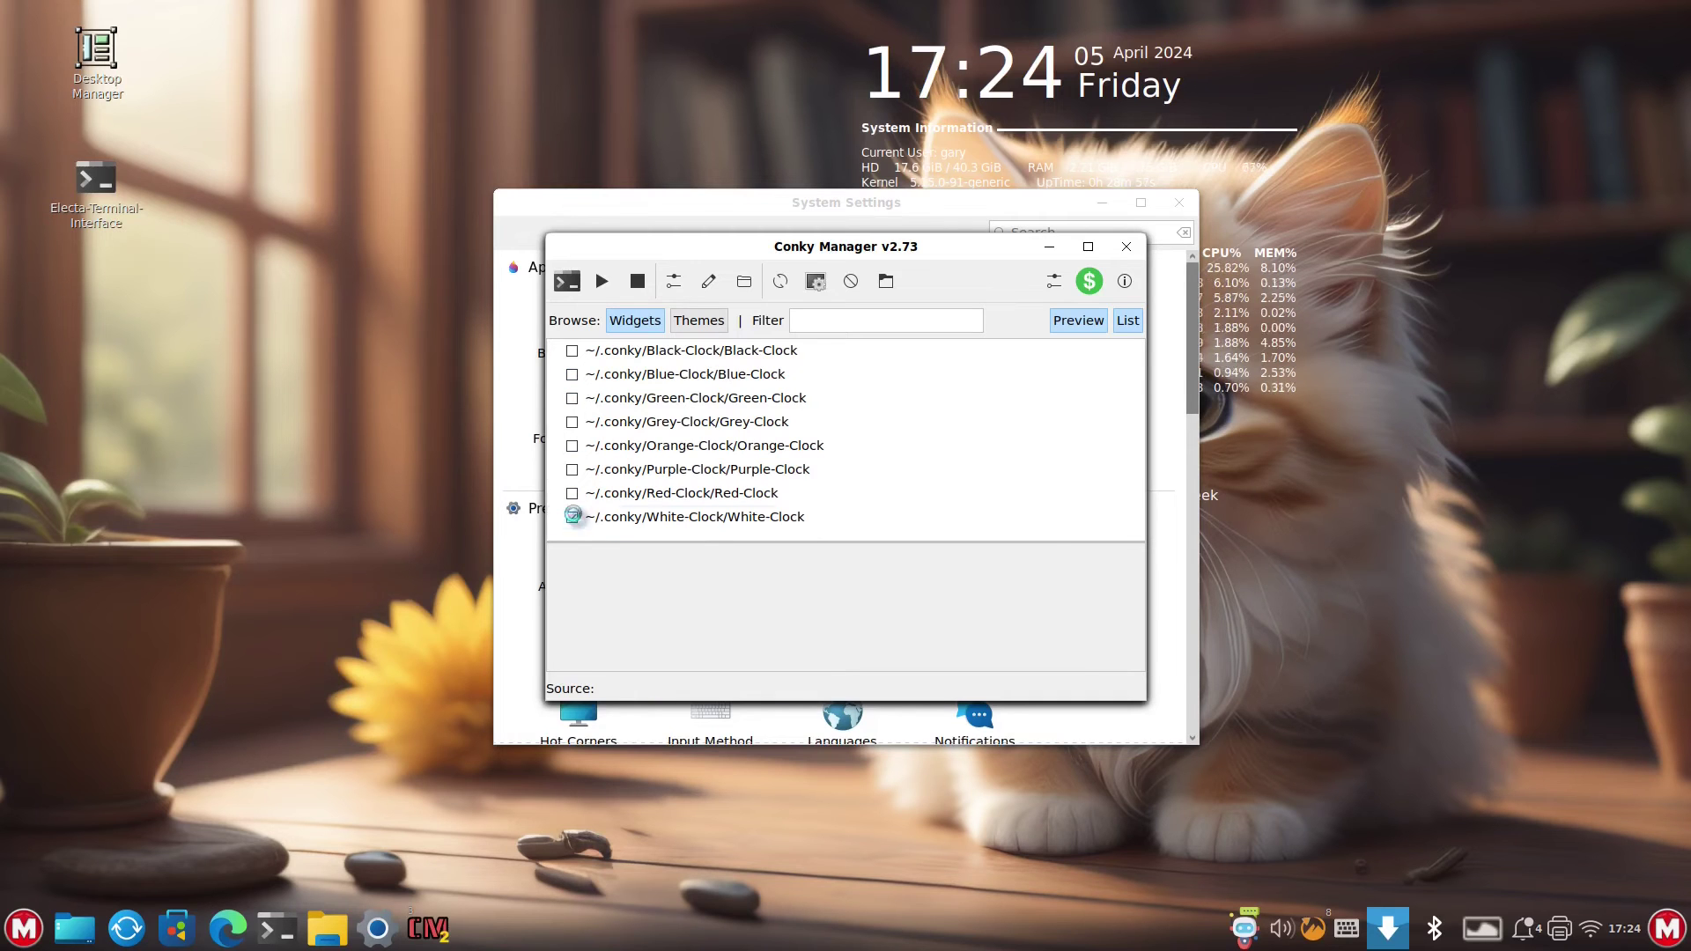
# - Uncheck the White-Clock widget in Conky Manager
pyautogui.click(570, 517)
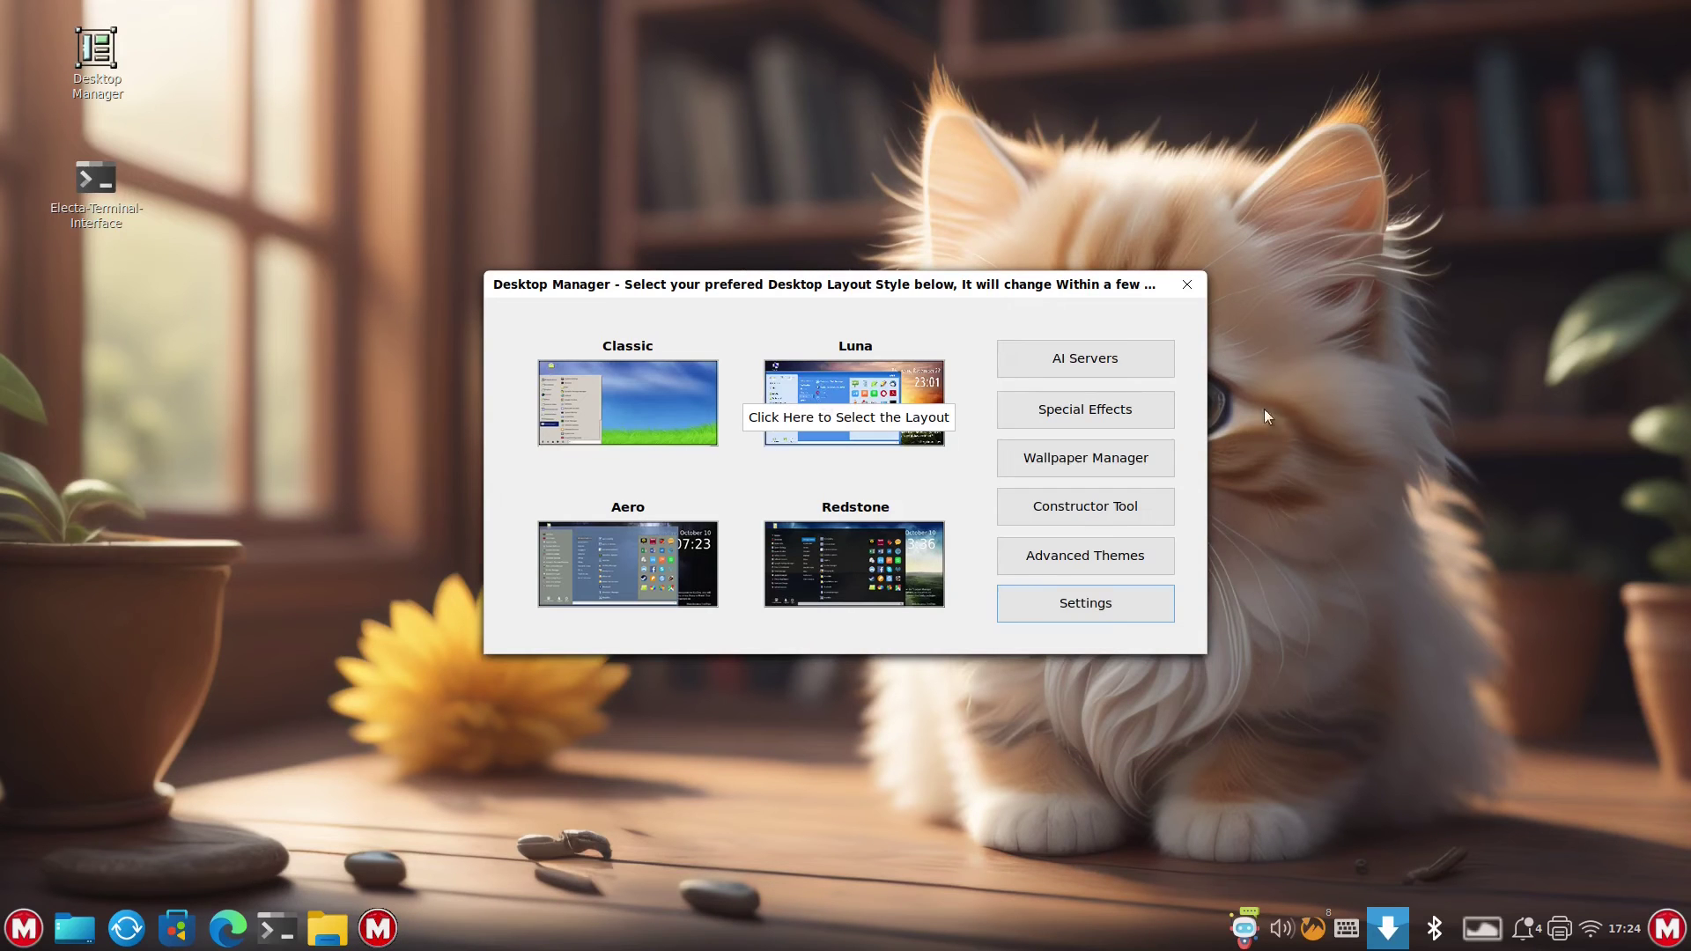
# - Try the Constructor Tool twice, dismissing each Pro upgrade prompt
pyautogui.click(1073, 506)
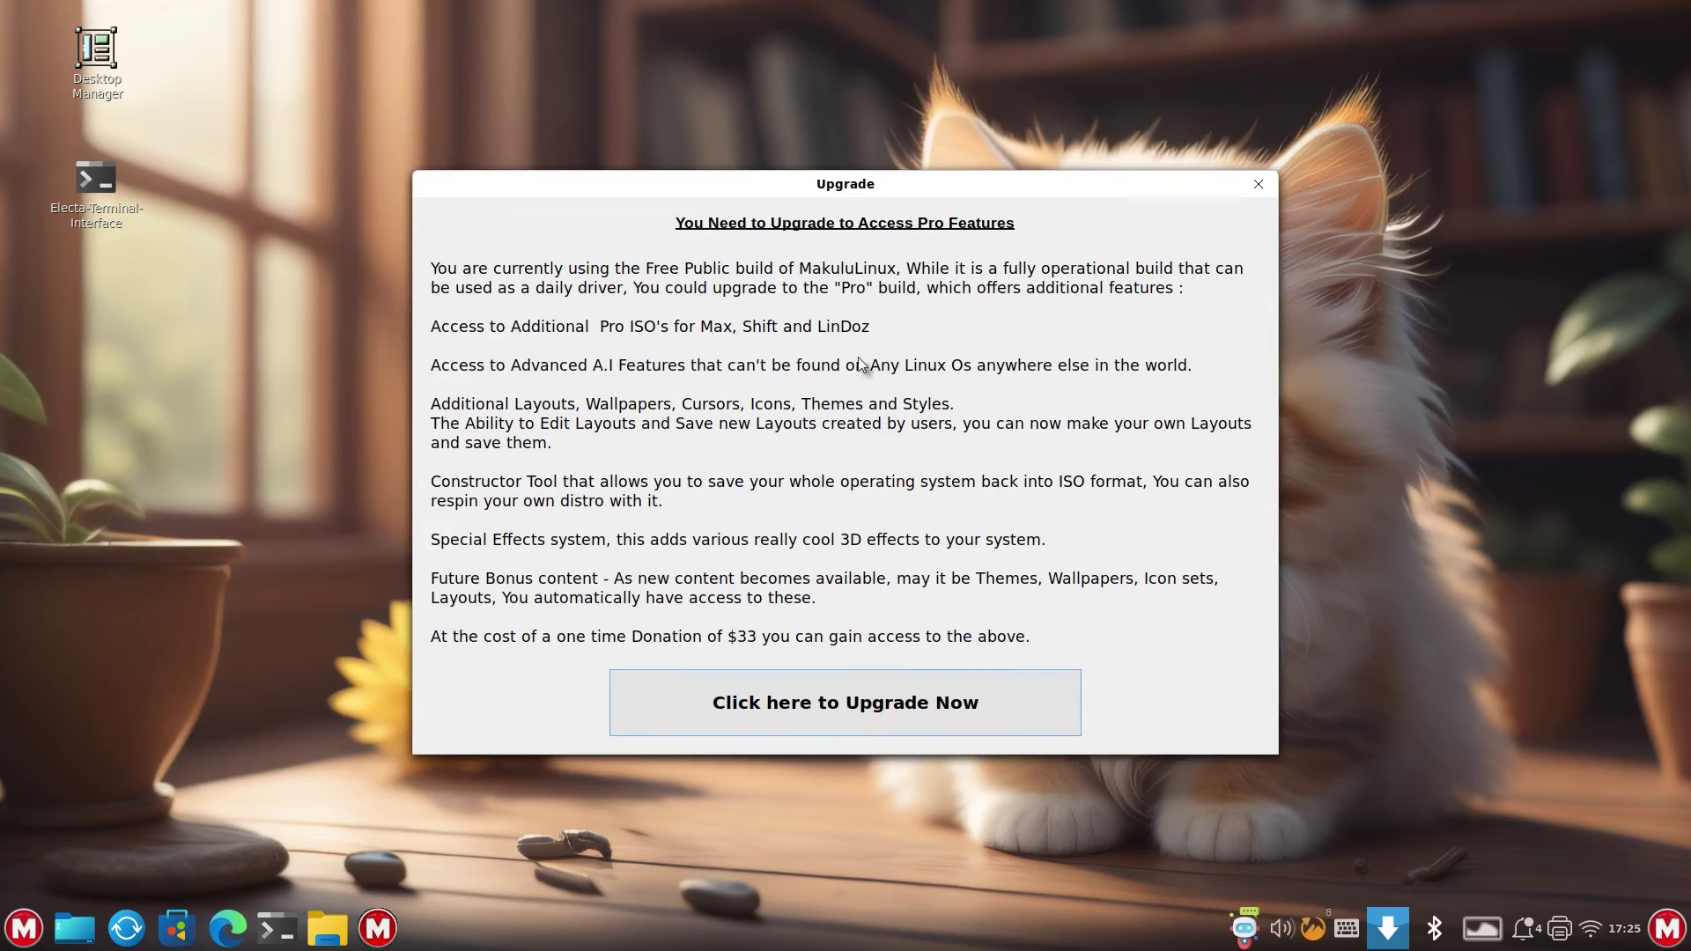
pyautogui.hotkey('alt', 'F4')
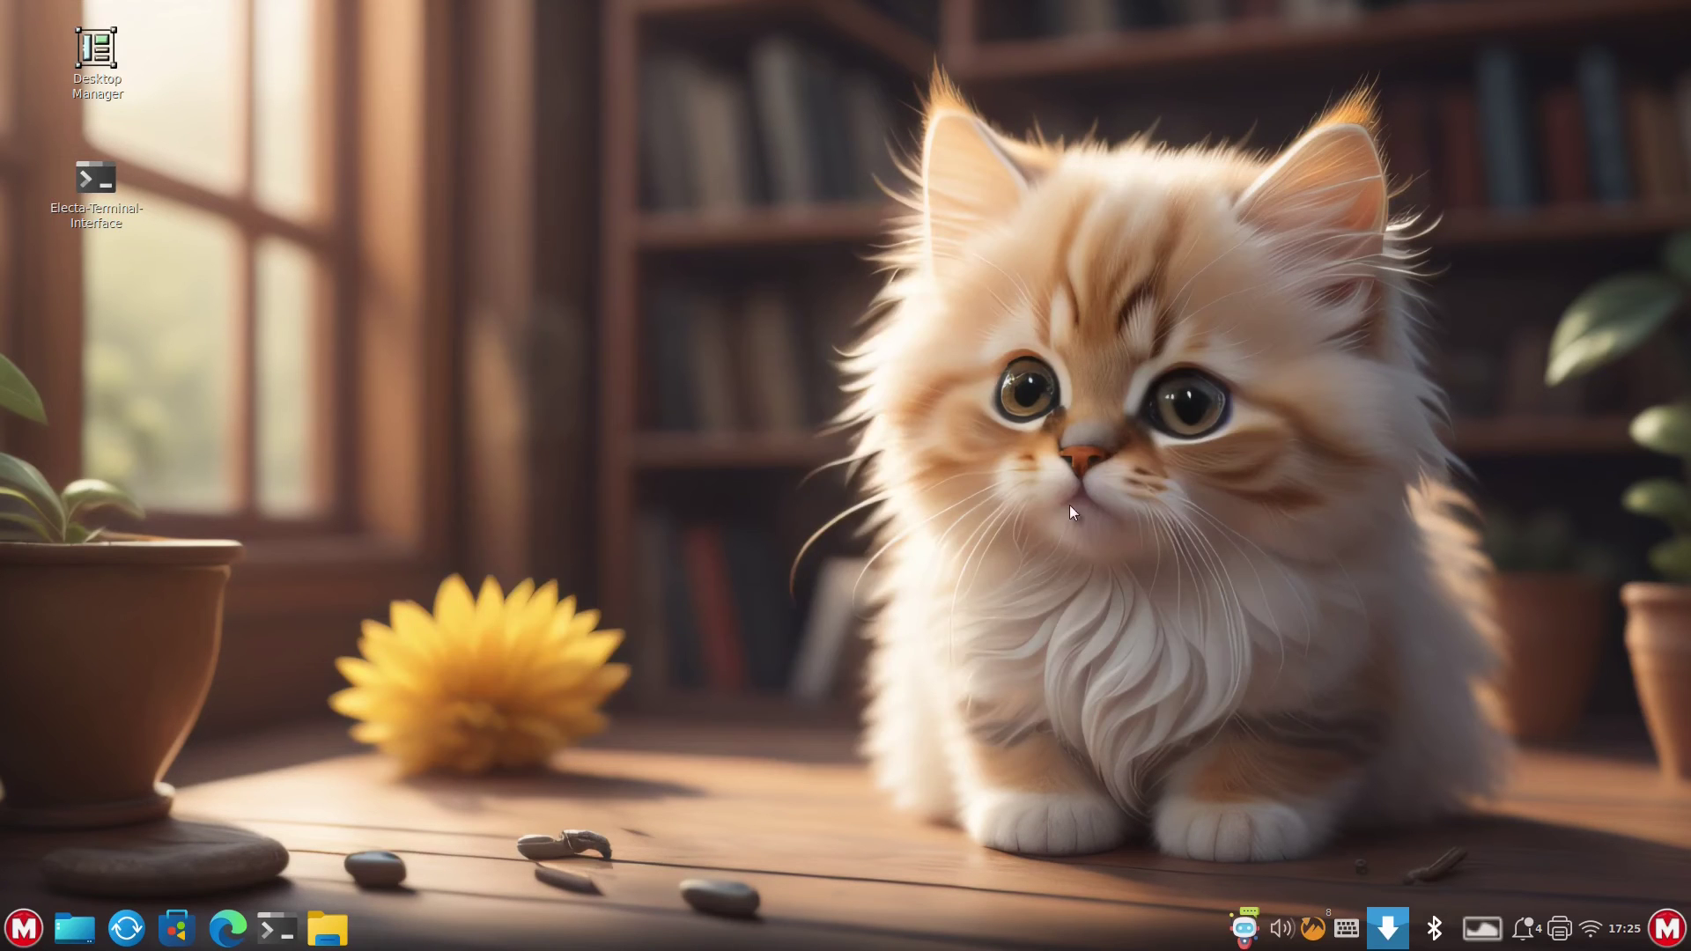
pyautogui.doubleClick(94, 62)
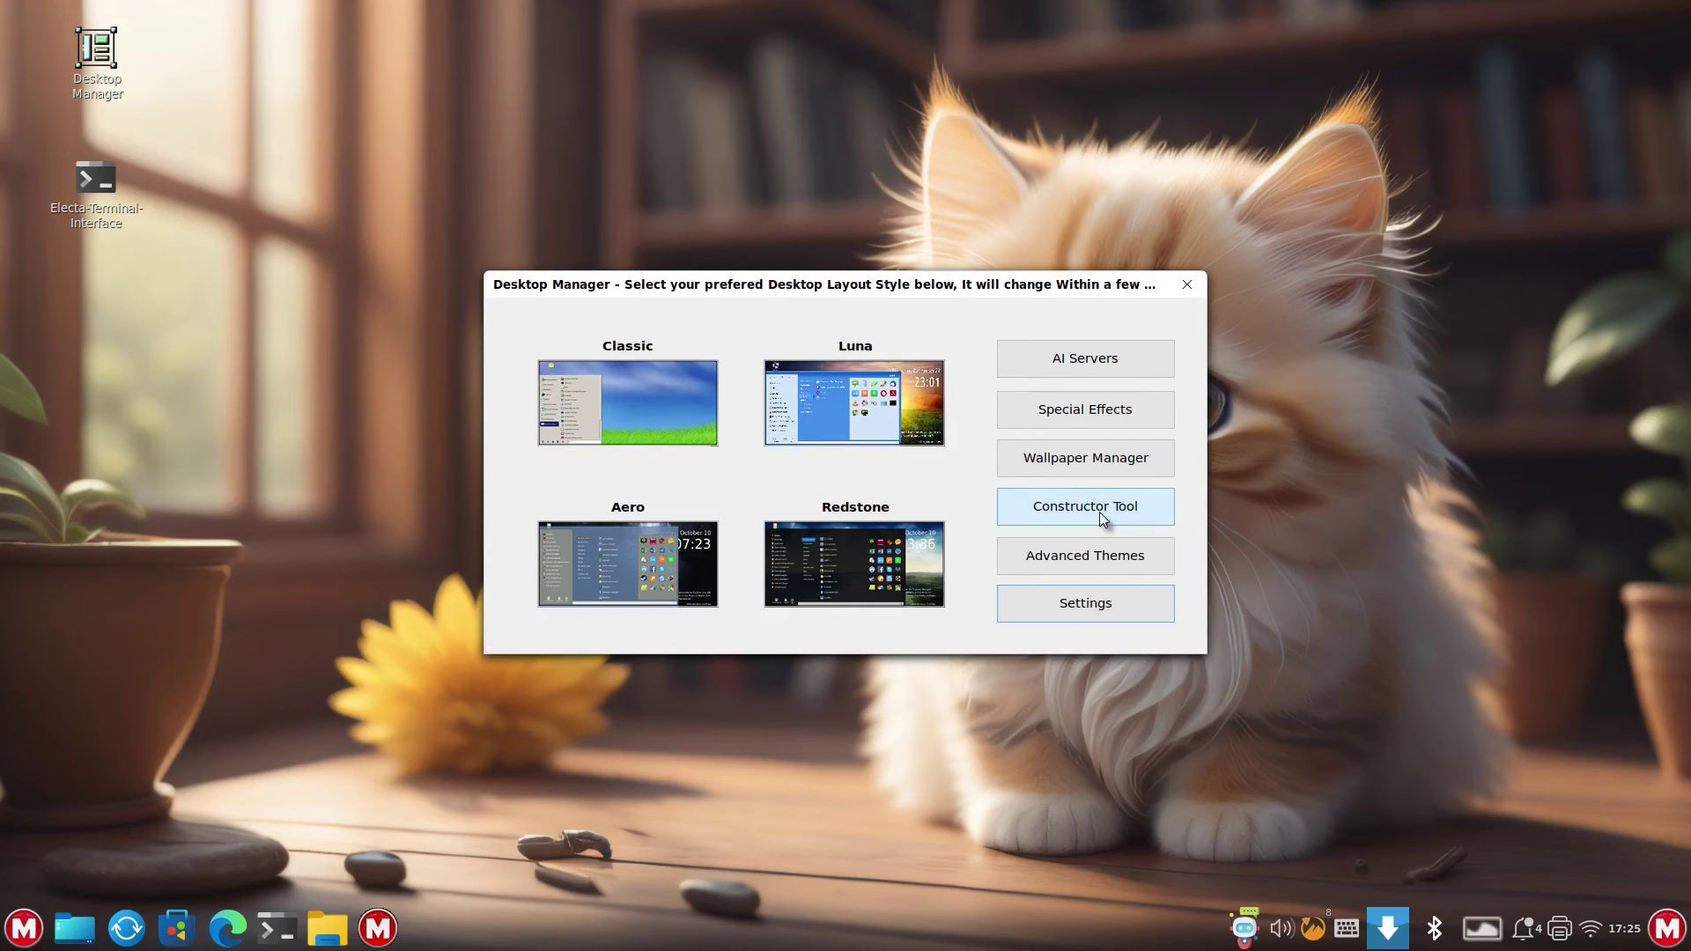
pyautogui.click(1099, 511)
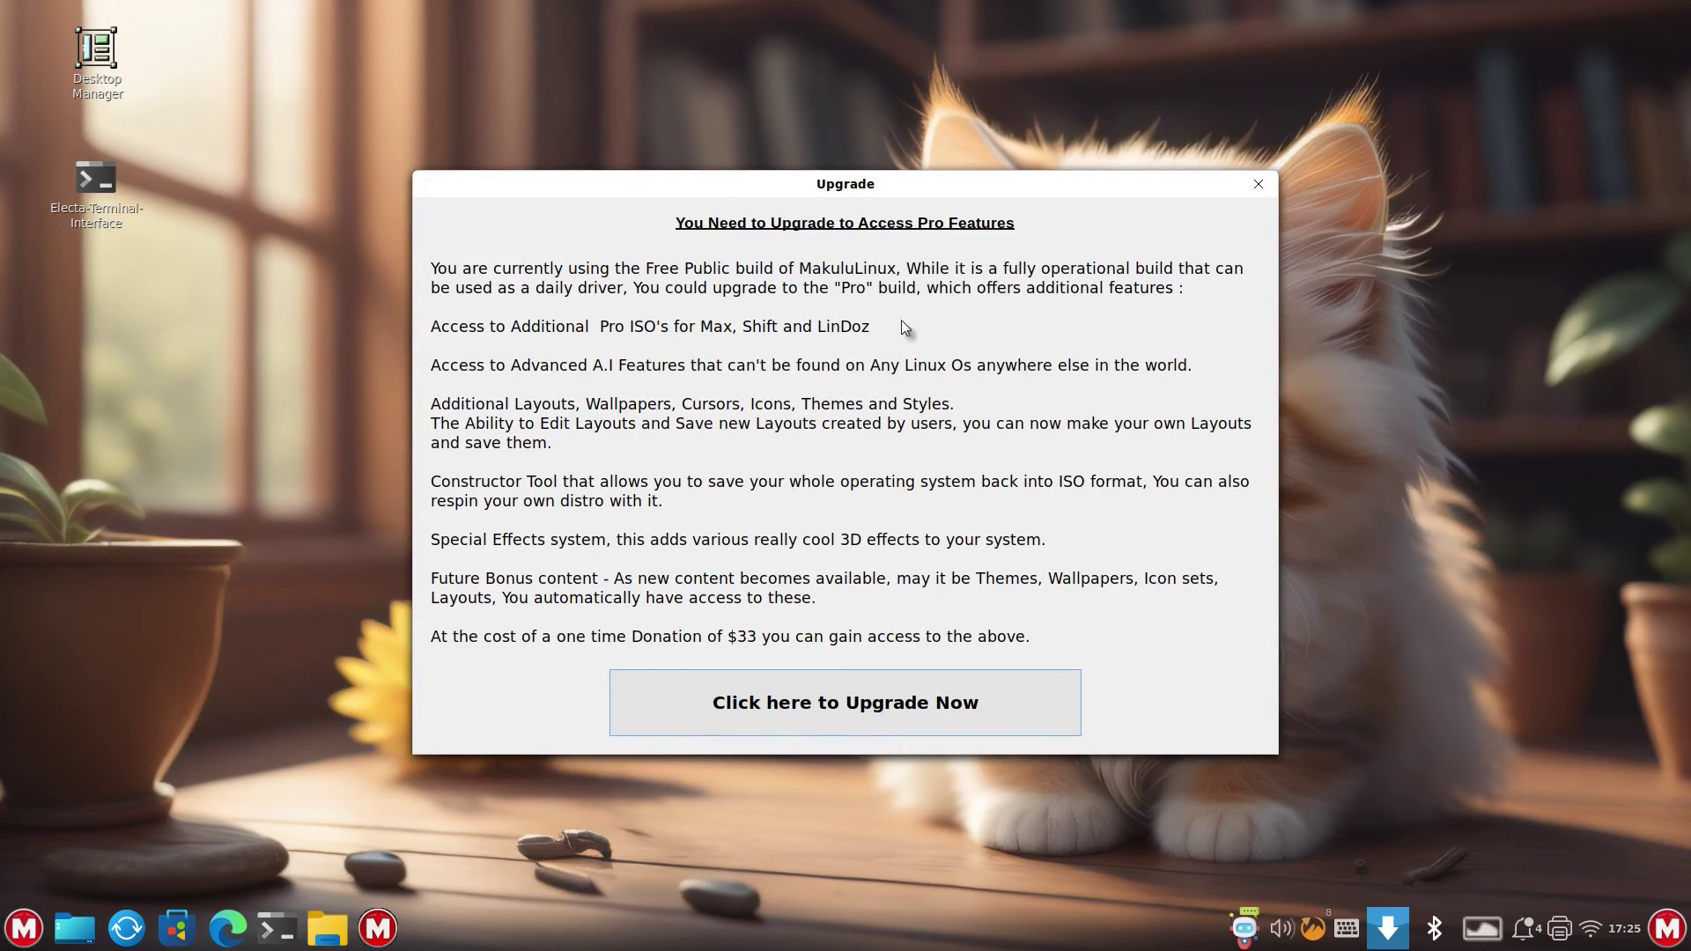
pyautogui.click(1258, 187)
# - Try Special Effects and AI Servers, dismiss their upgrade prompts, and close Desktop Manager
pyautogui.doubleClick(78, 61)
pyautogui.click(1098, 400)
pyautogui.click(1258, 183)
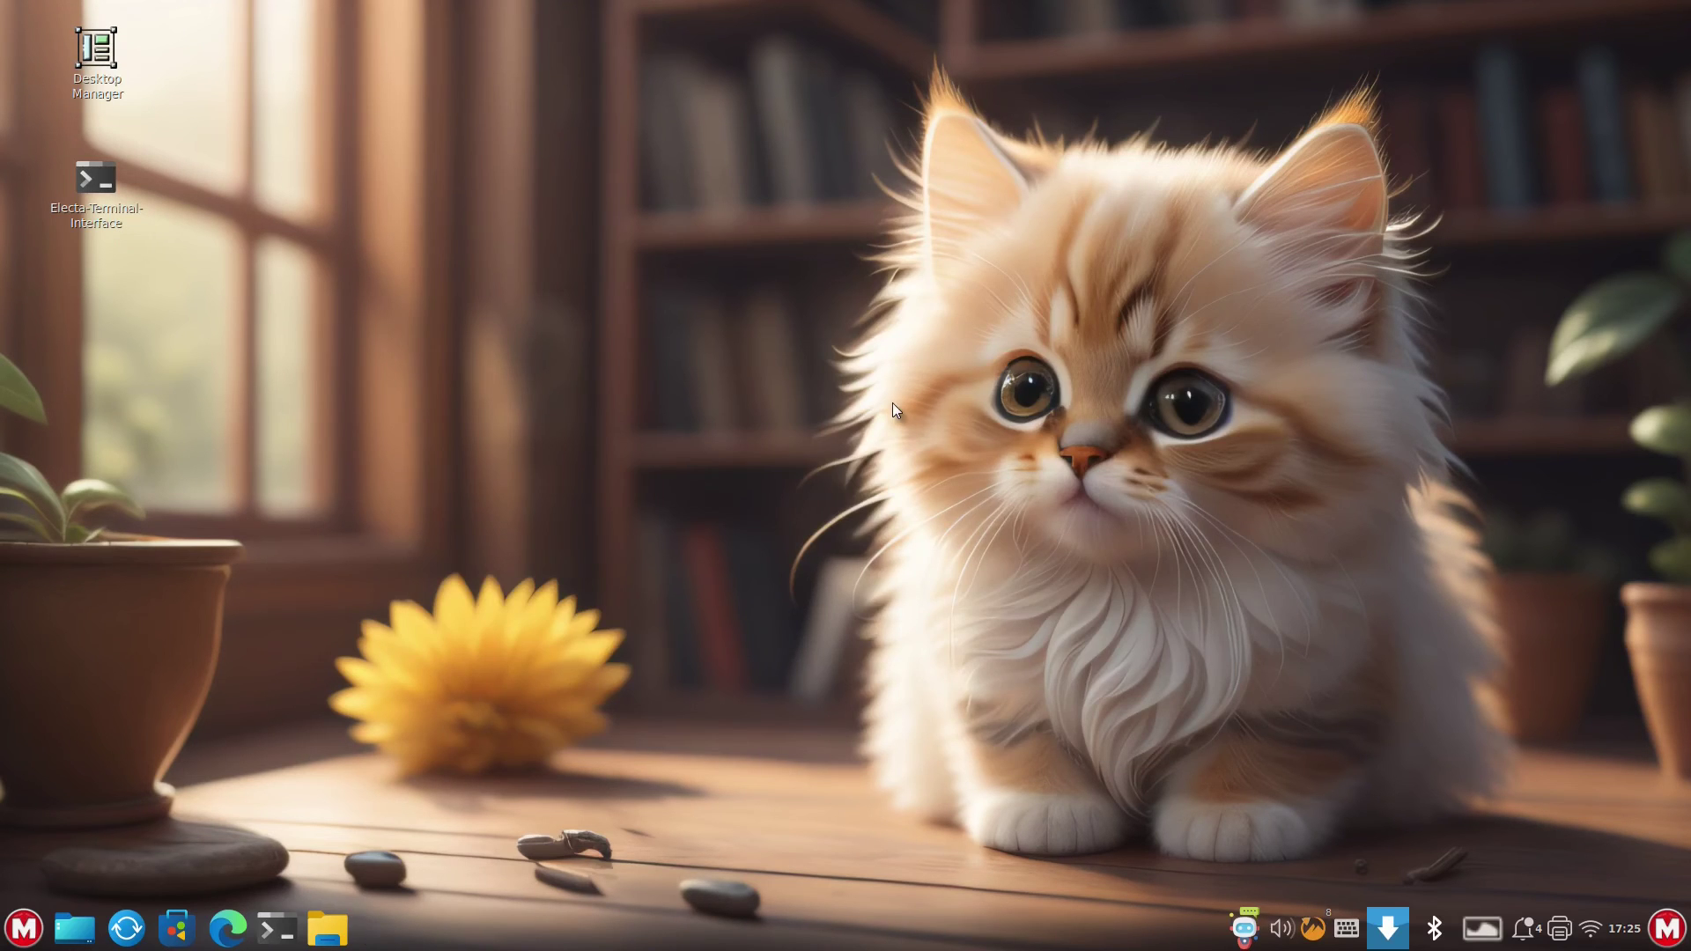
pyautogui.click(1086, 358)
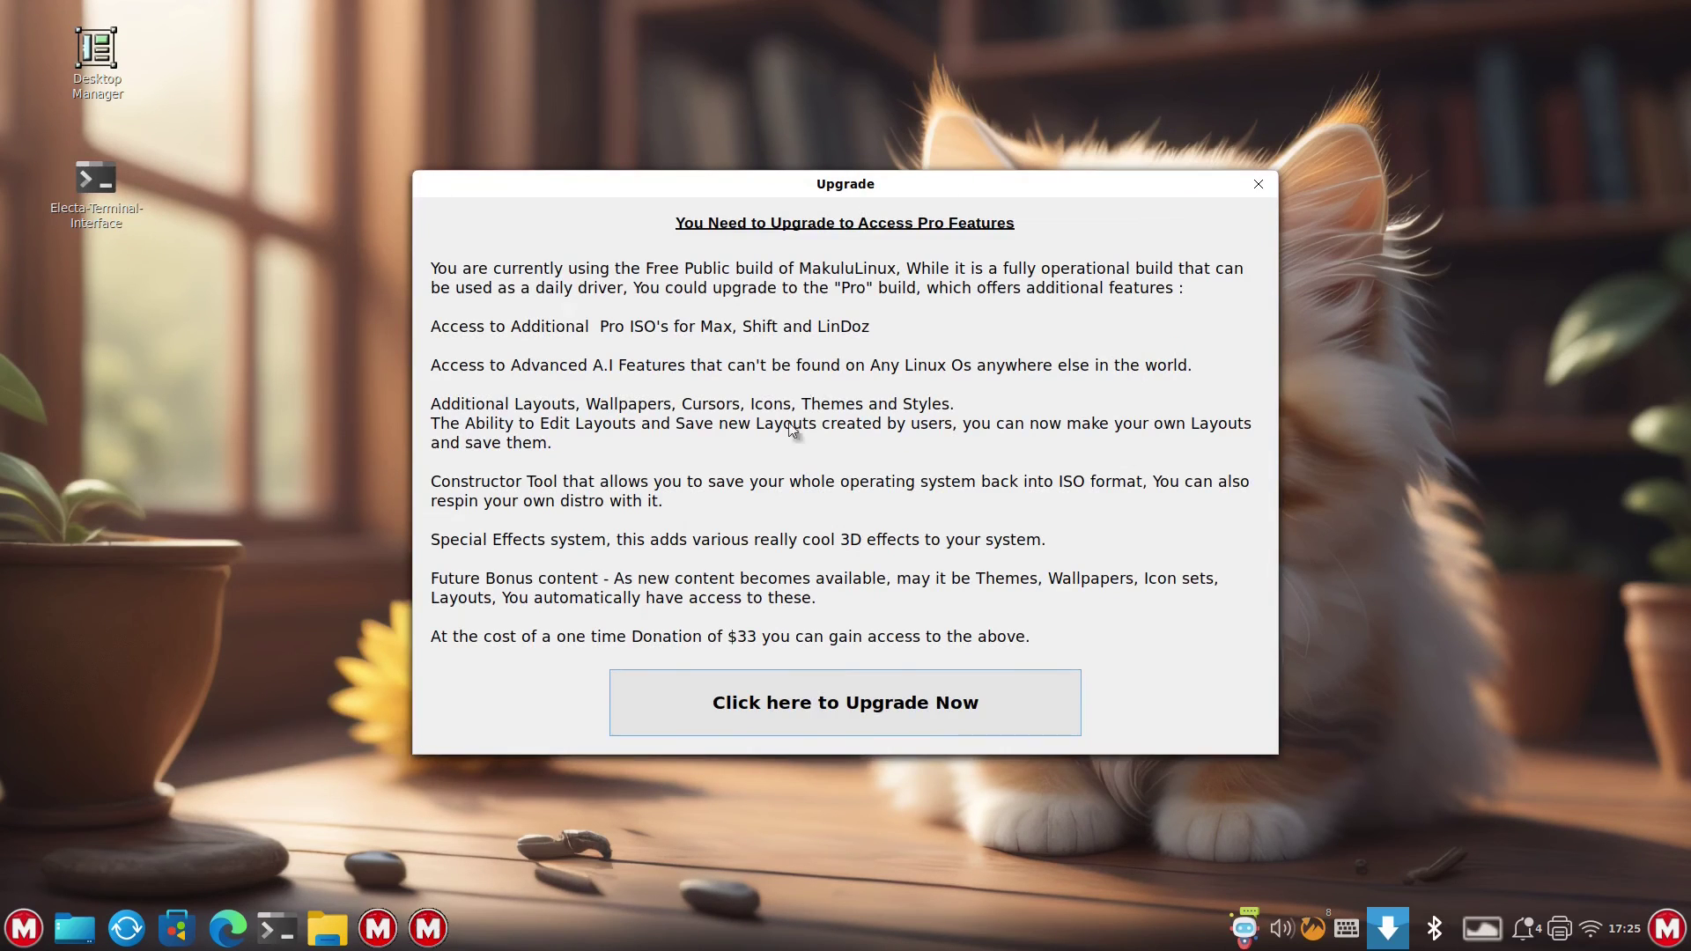
pyautogui.click(1255, 186)
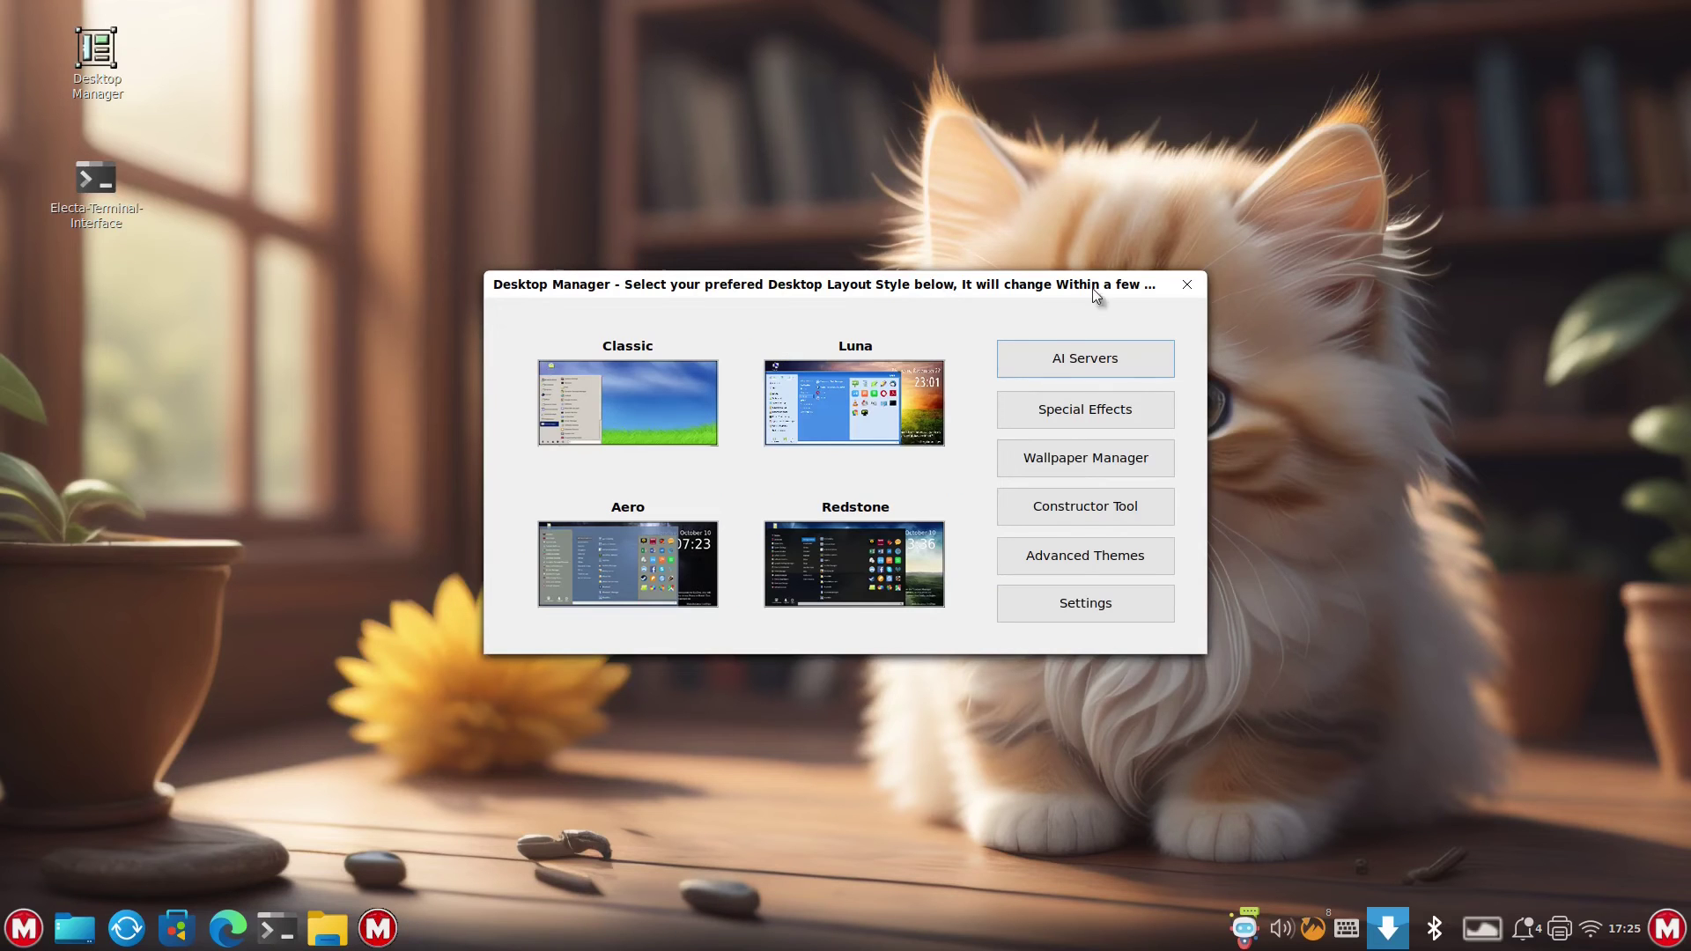
pyautogui.click(1182, 277)
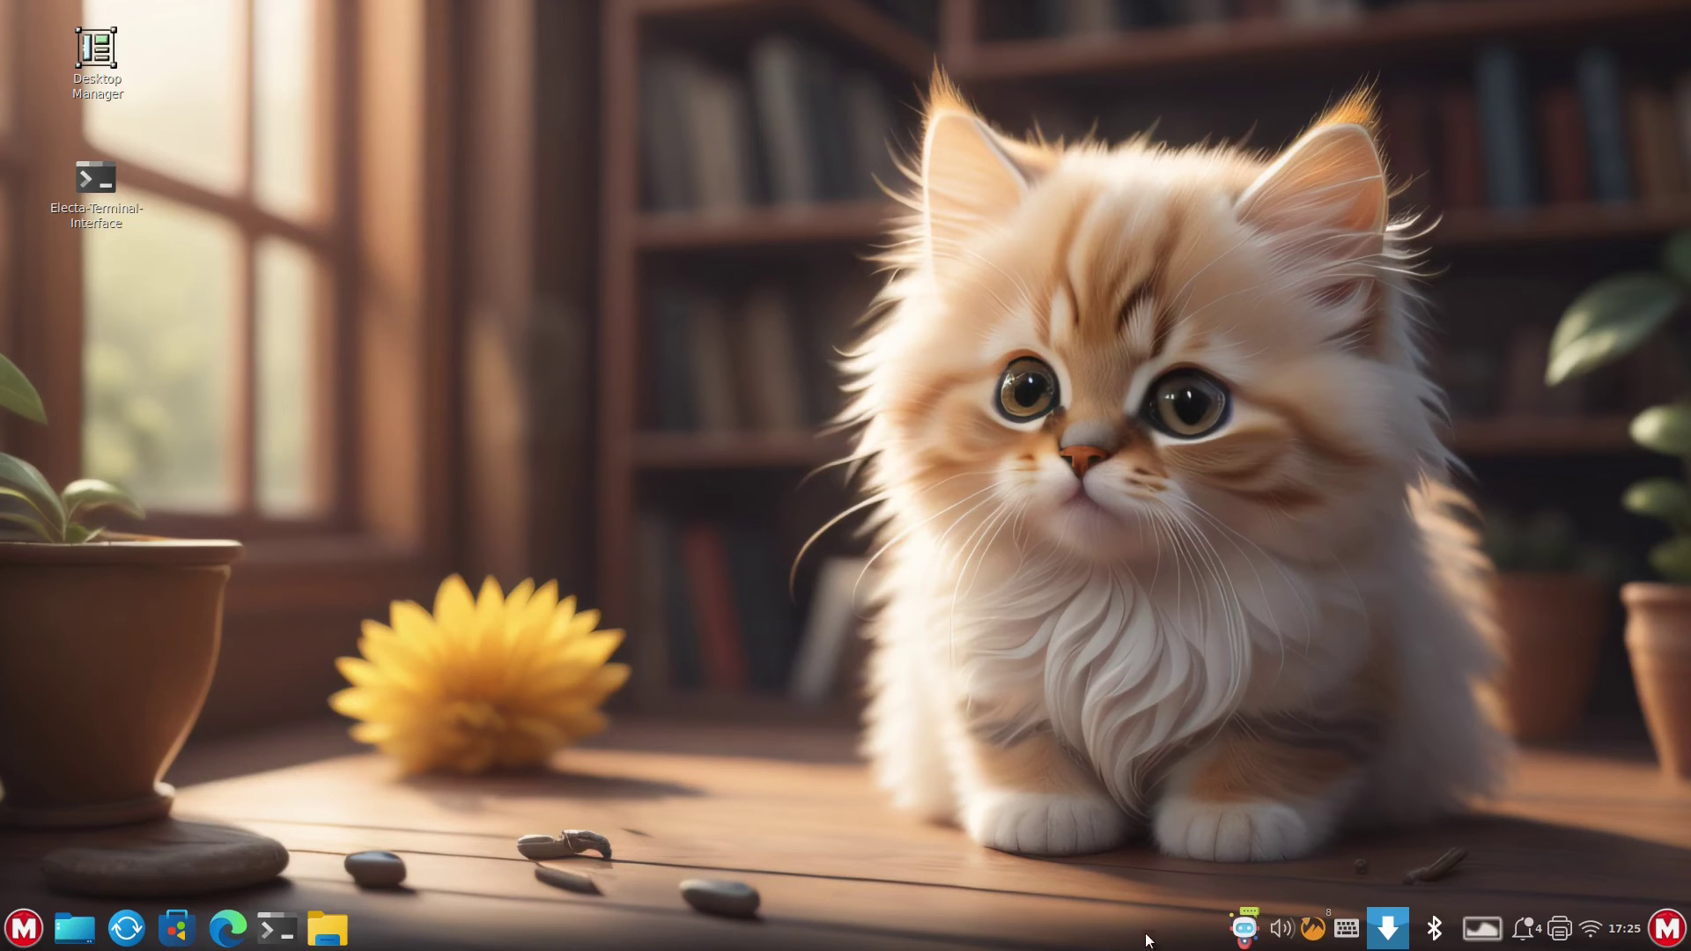
# - Shrink the taskbar panel height to 34 in Panel settings, then close the settings windows
pyautogui.rightClick(695, 382)
pyautogui.click(757, 435)
pyautogui.rightClick(670, 929)
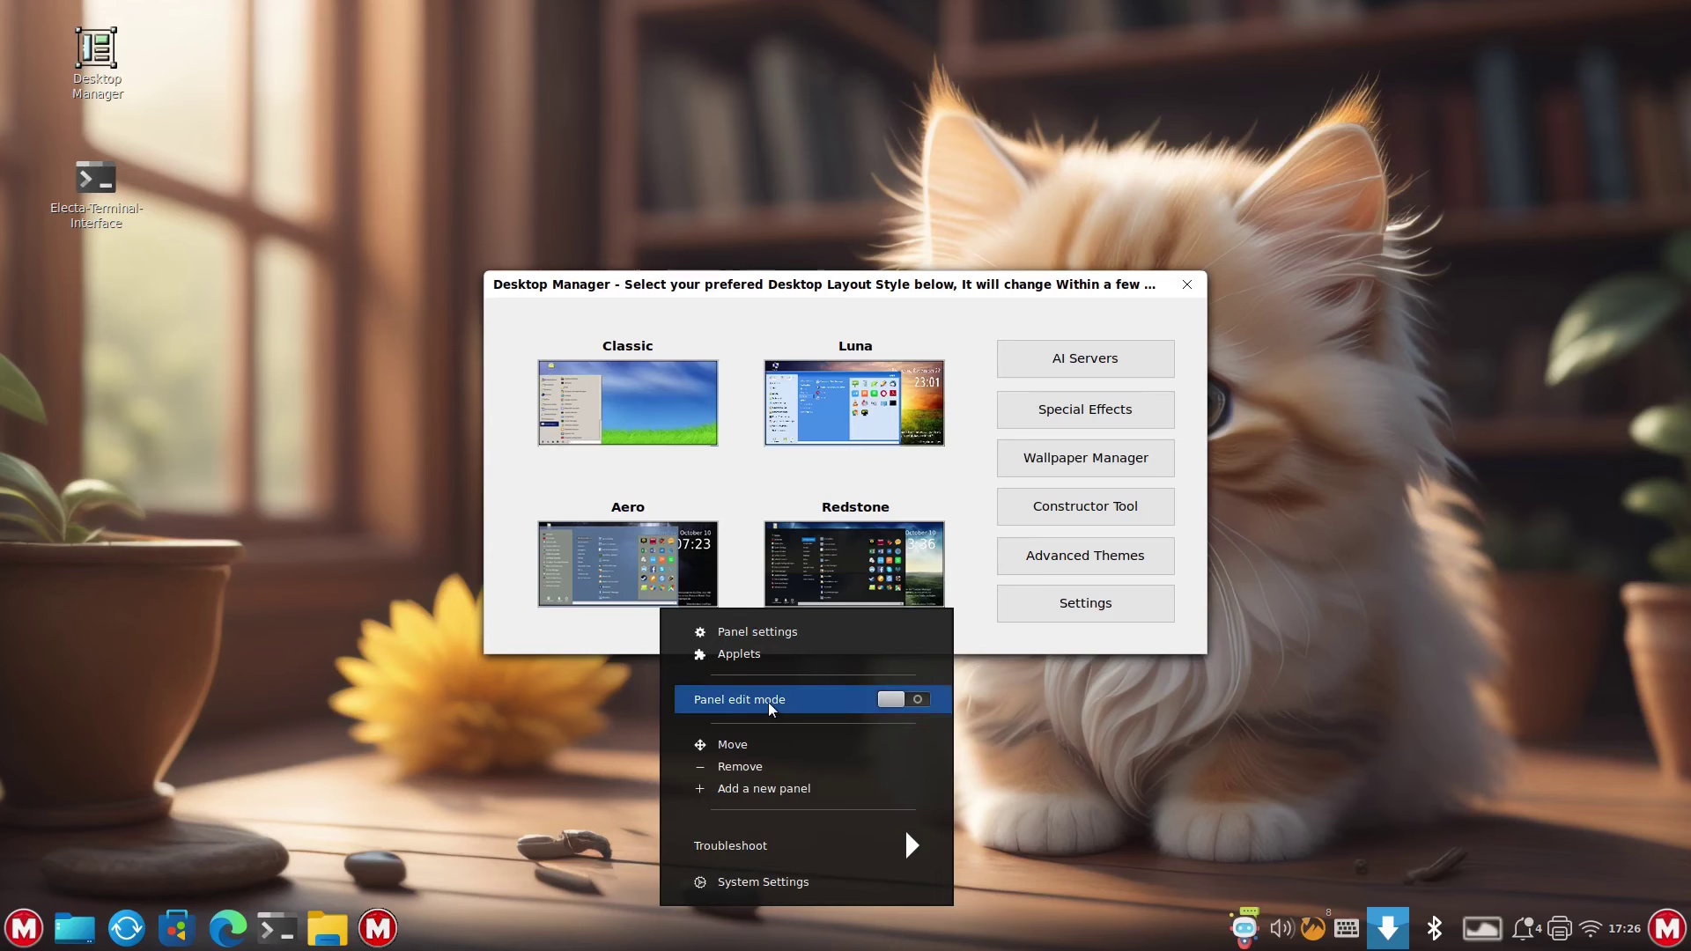
pyautogui.click(764, 632)
pyautogui.moveTo(958, 420); pyautogui.dragTo(791, 422)
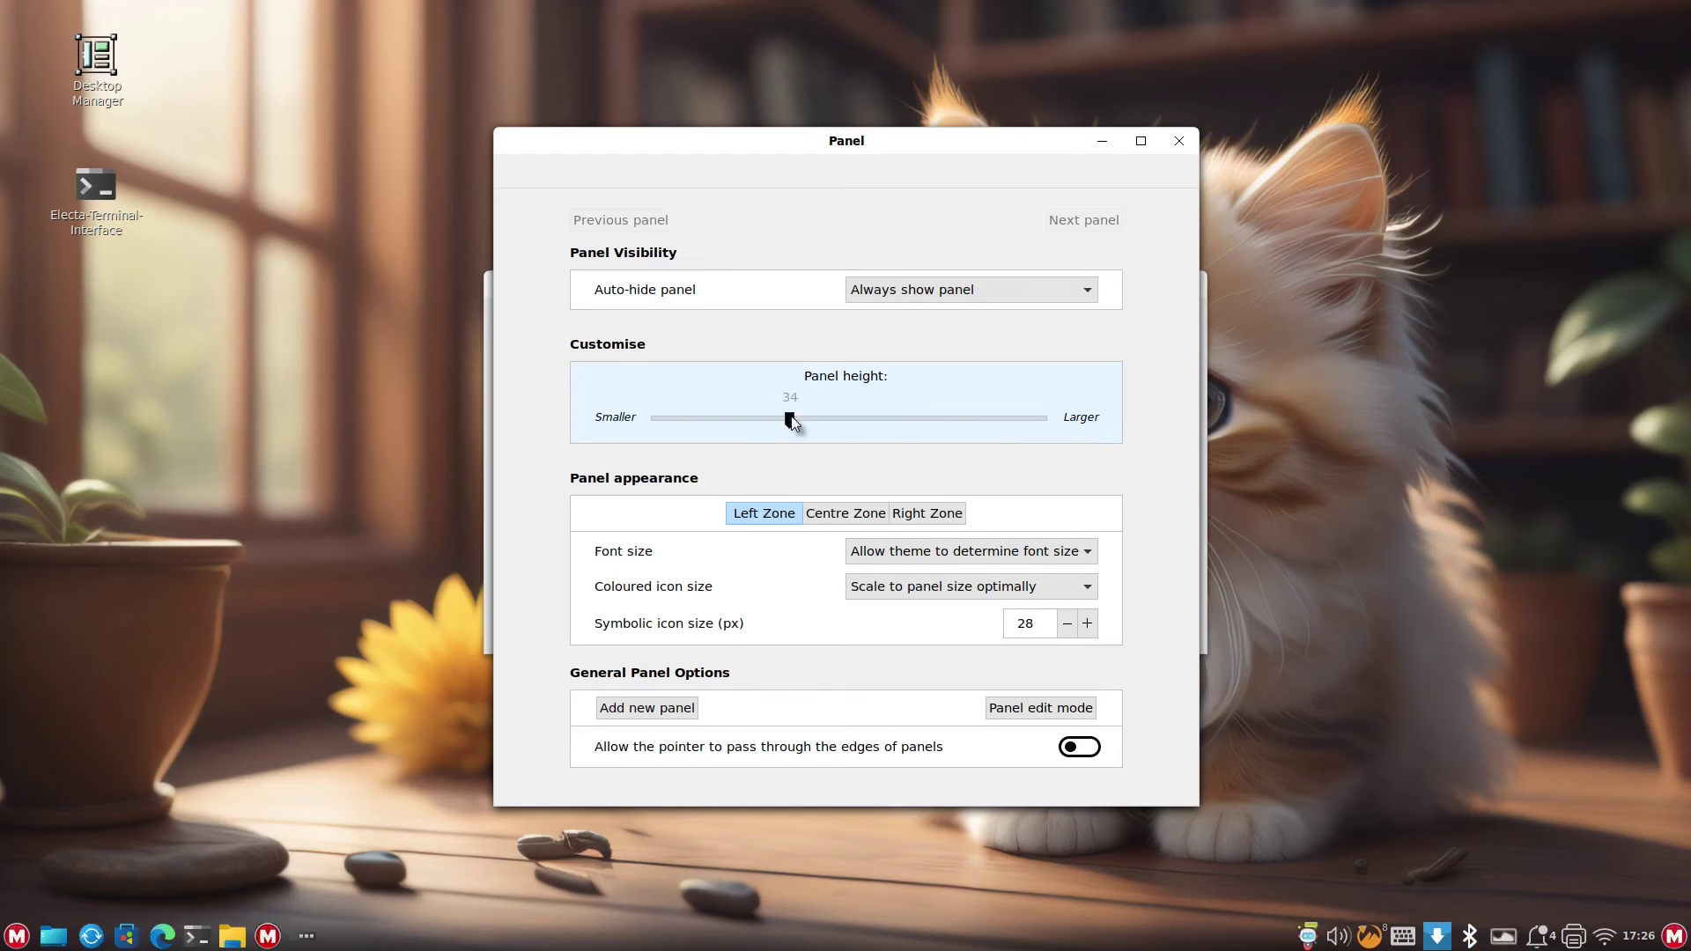
pyautogui.click(1179, 142)
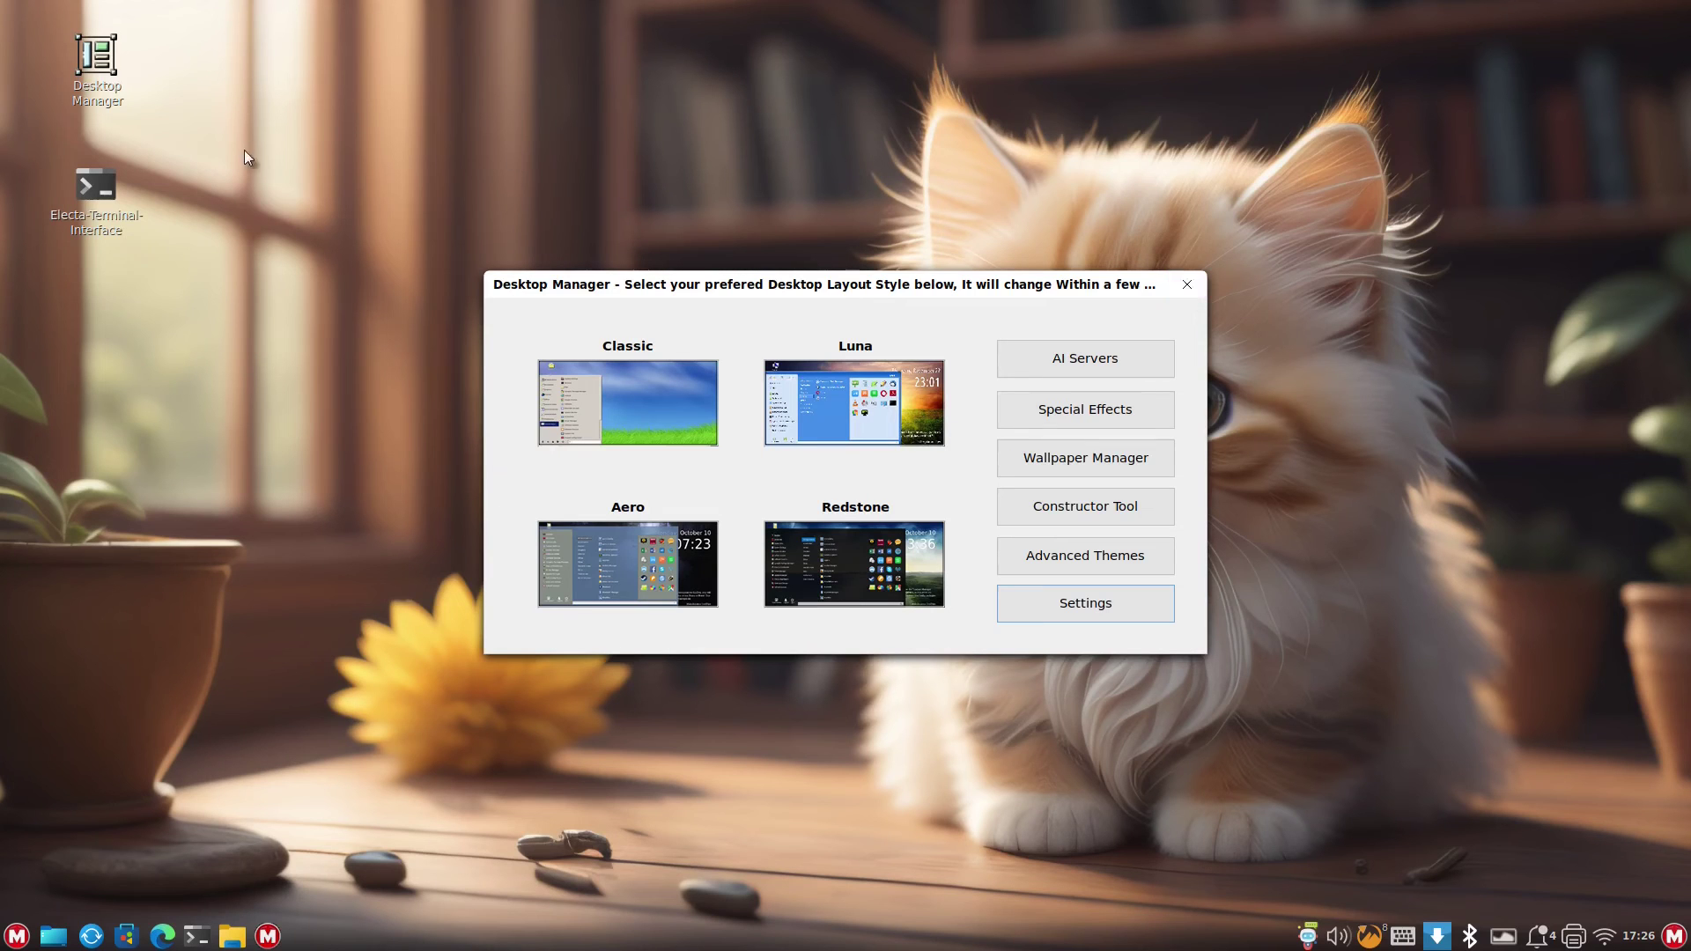
pyautogui.click(96, 66)
# - Close Desktop Manager and permanently delete the Electra terminal and Desktop Manager desktop shortcuts
pyautogui.click(1187, 284)
pyautogui.rightClick(102, 207)
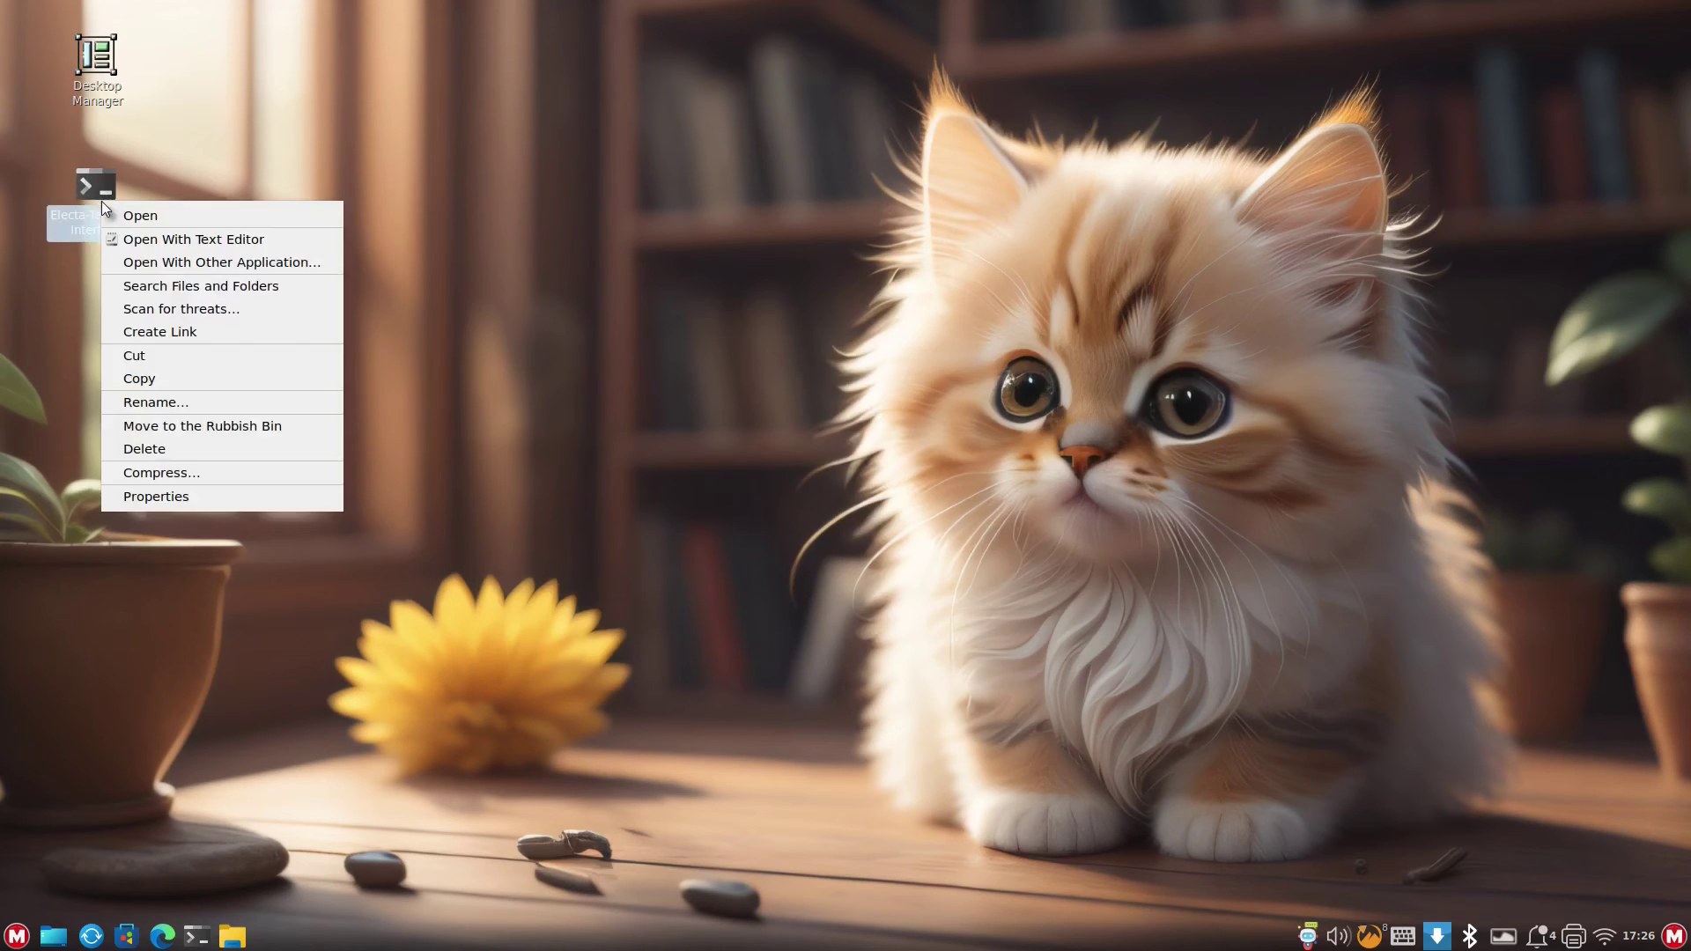
pyautogui.click(234, 450)
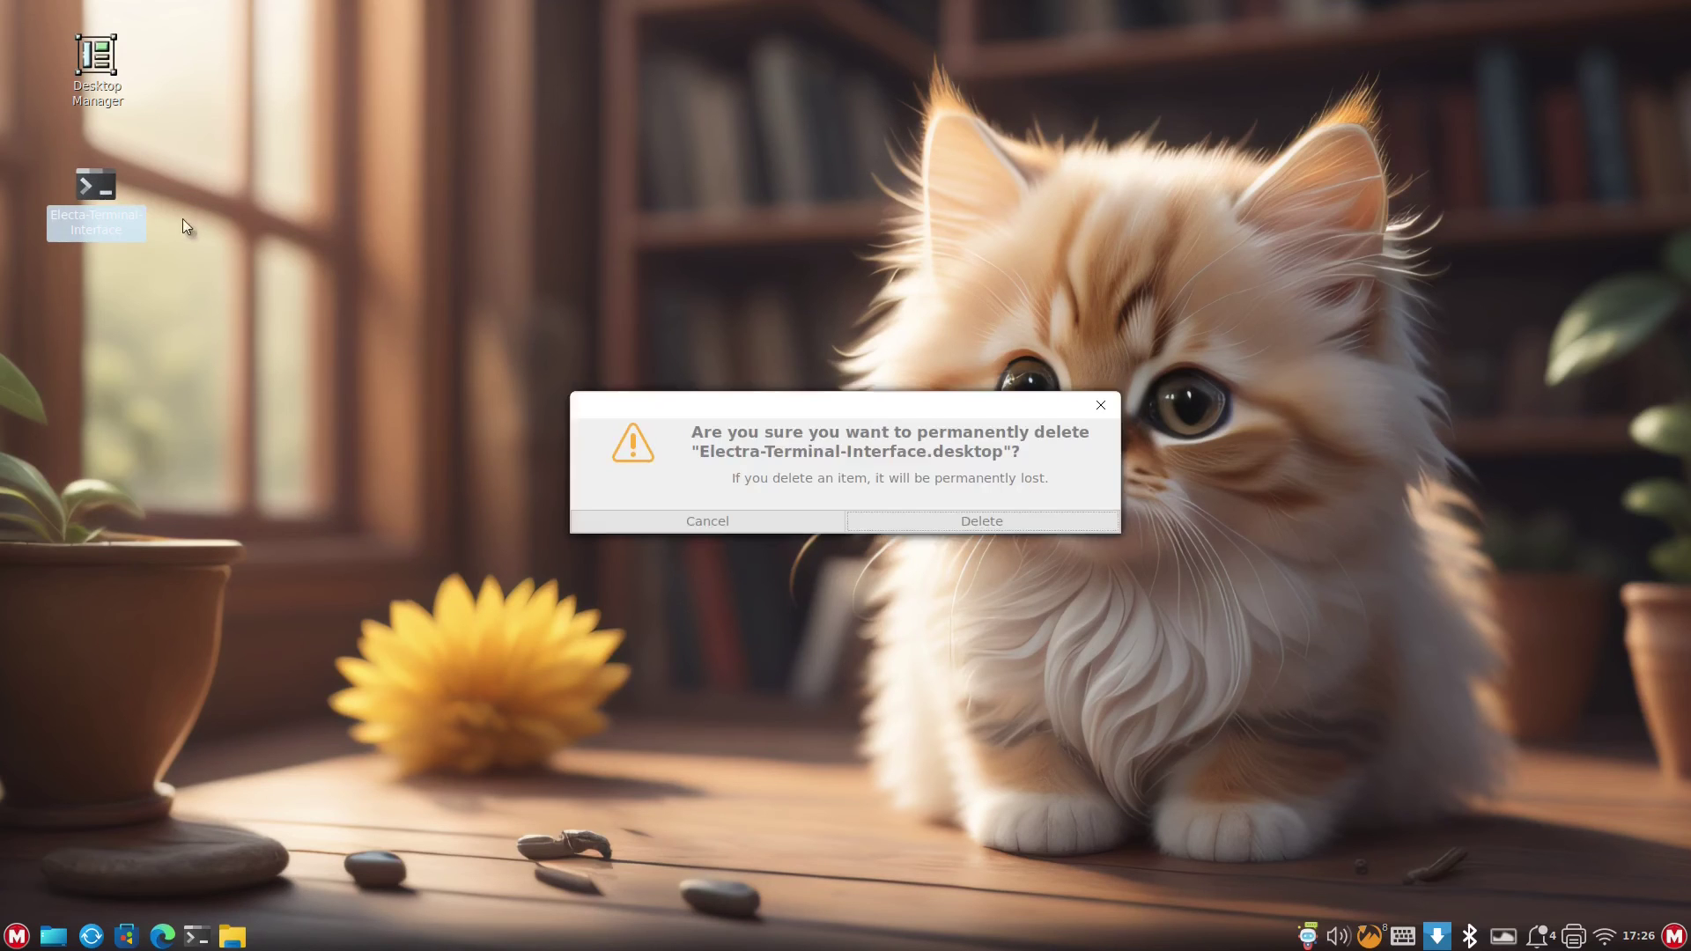
pyautogui.click(949, 520)
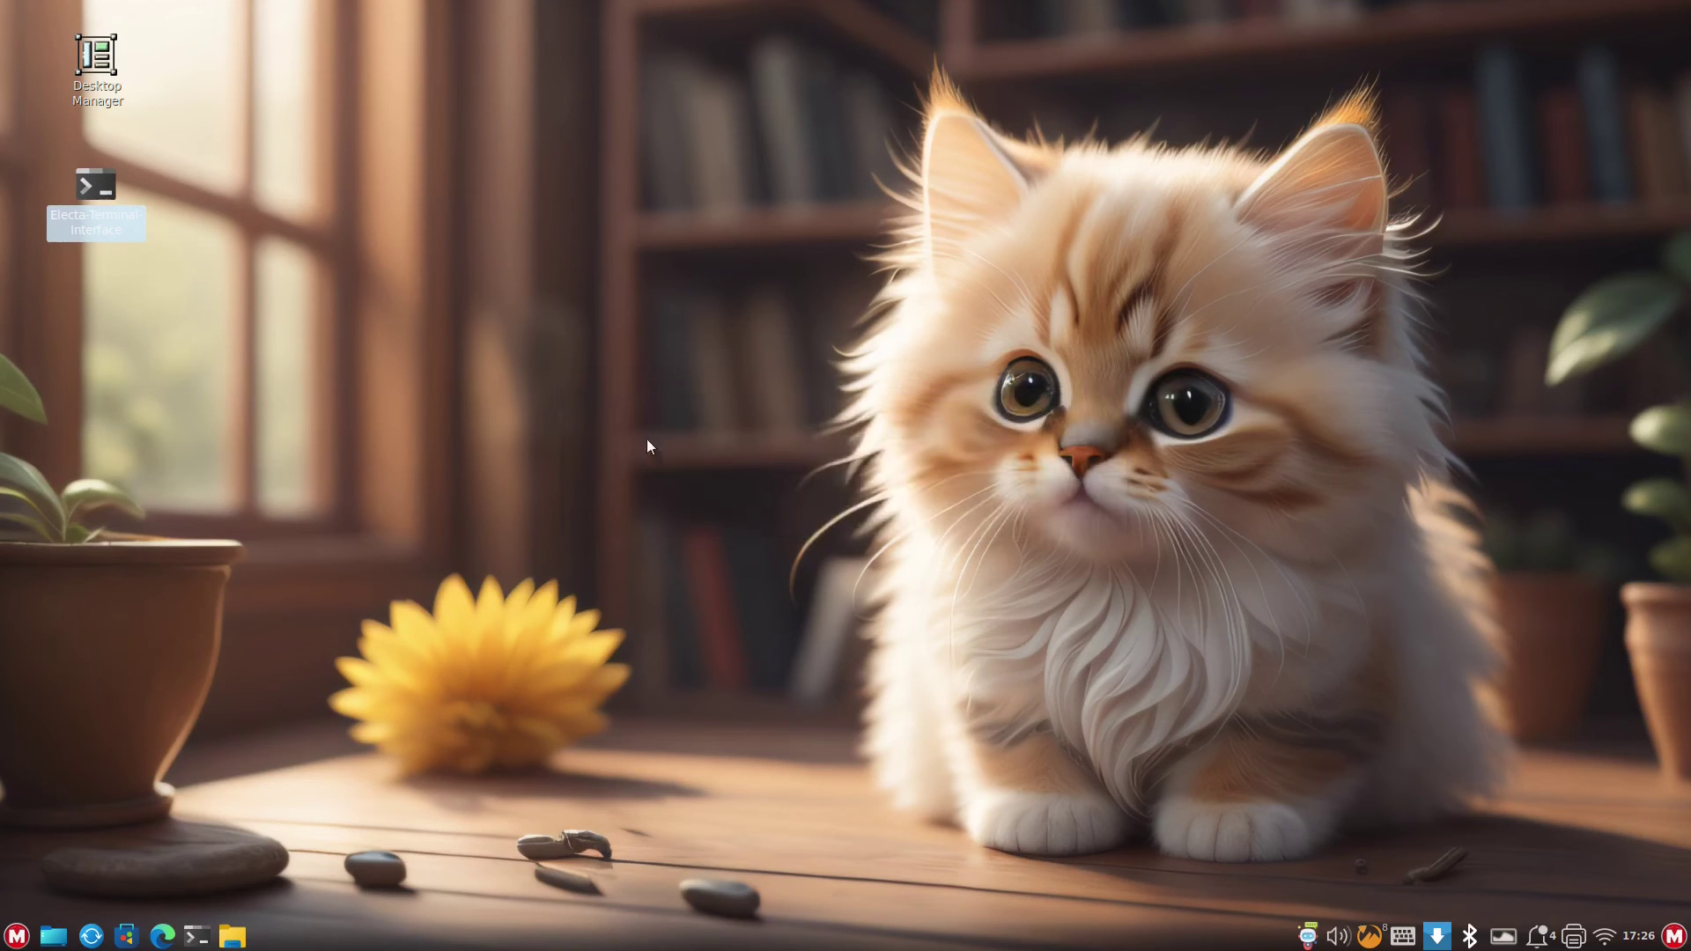
pyautogui.rightClick(95, 61)
pyautogui.click(241, 310)
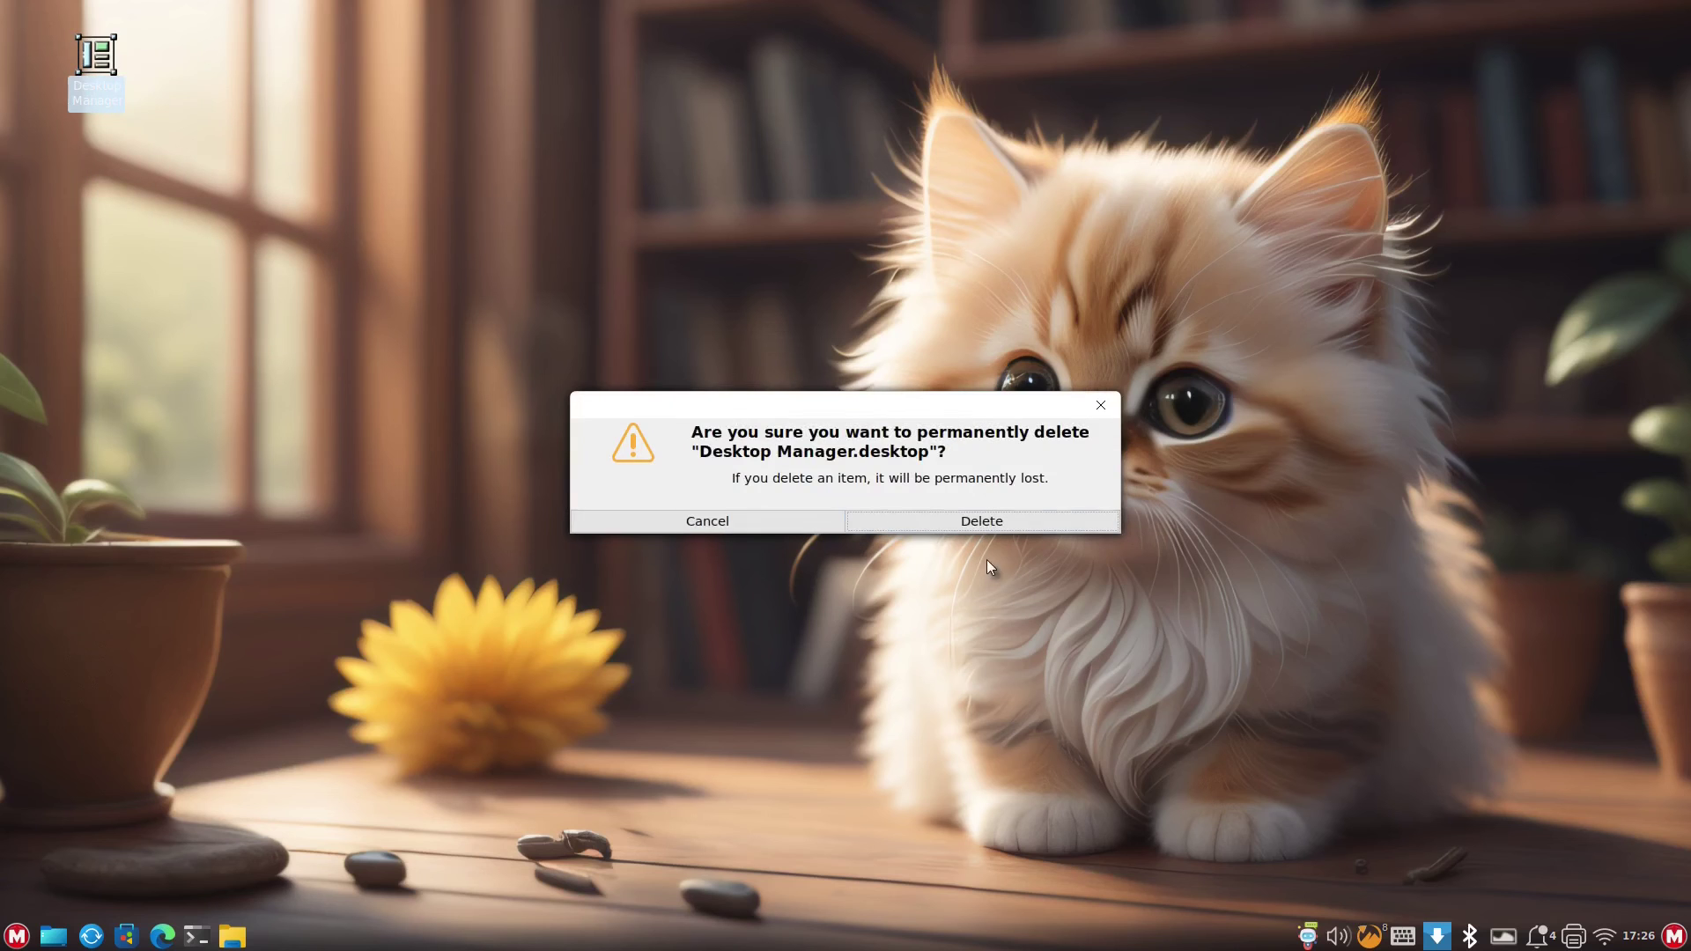
pyautogui.click(977, 519)
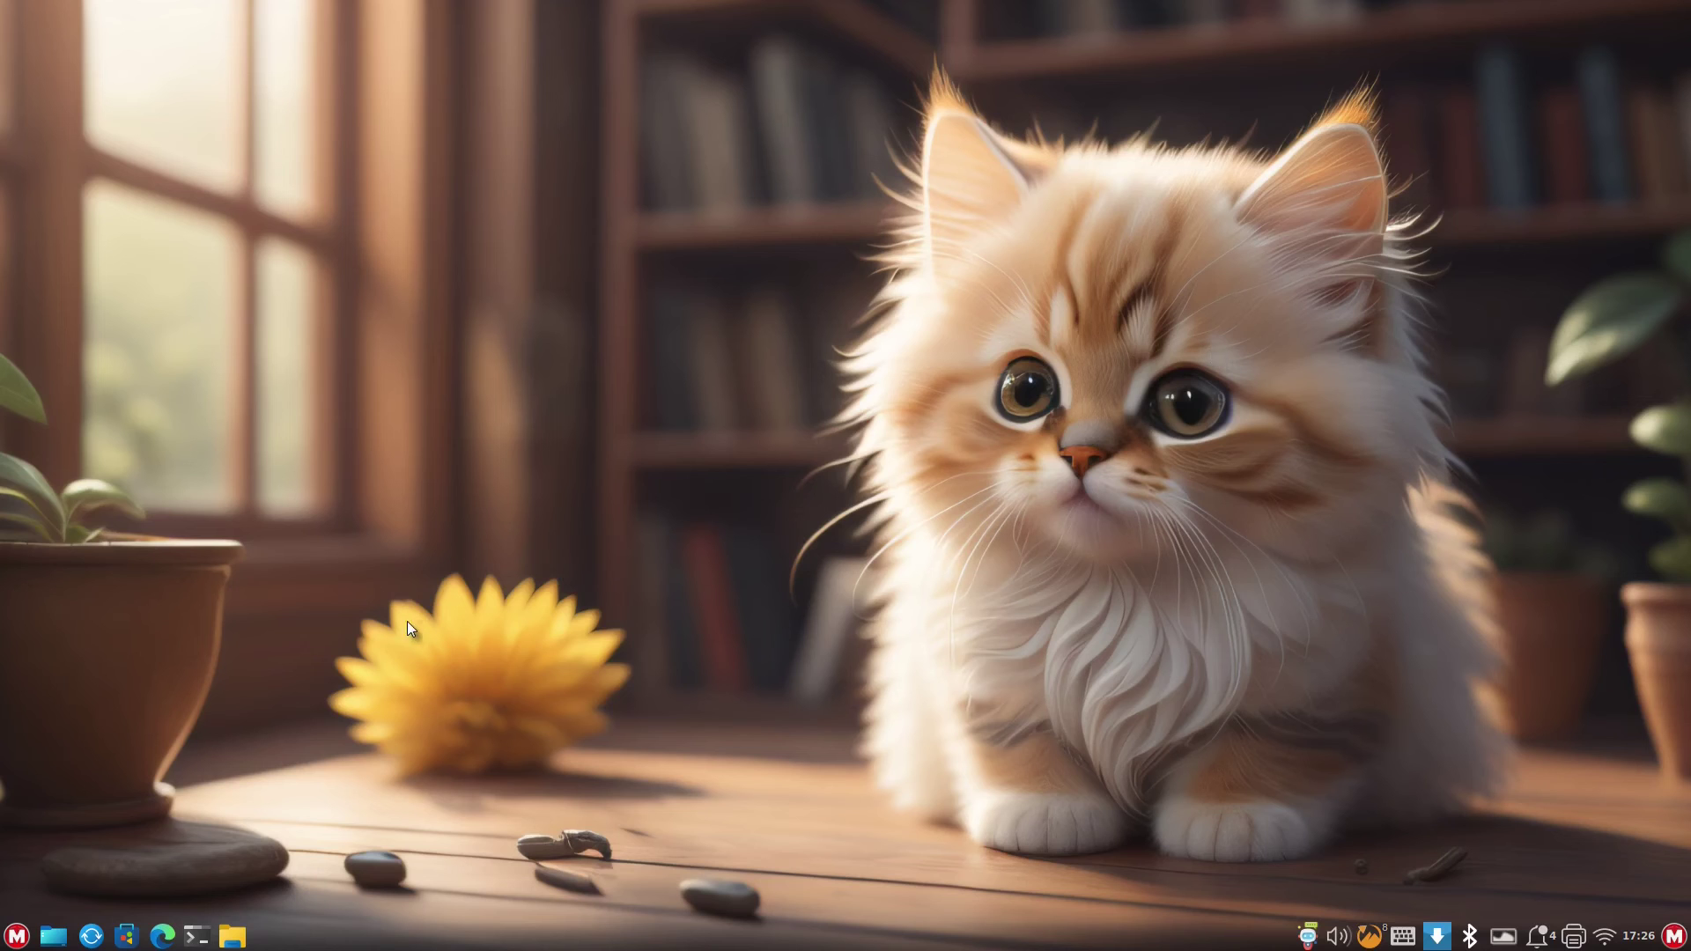
pyautogui.click(14, 937)
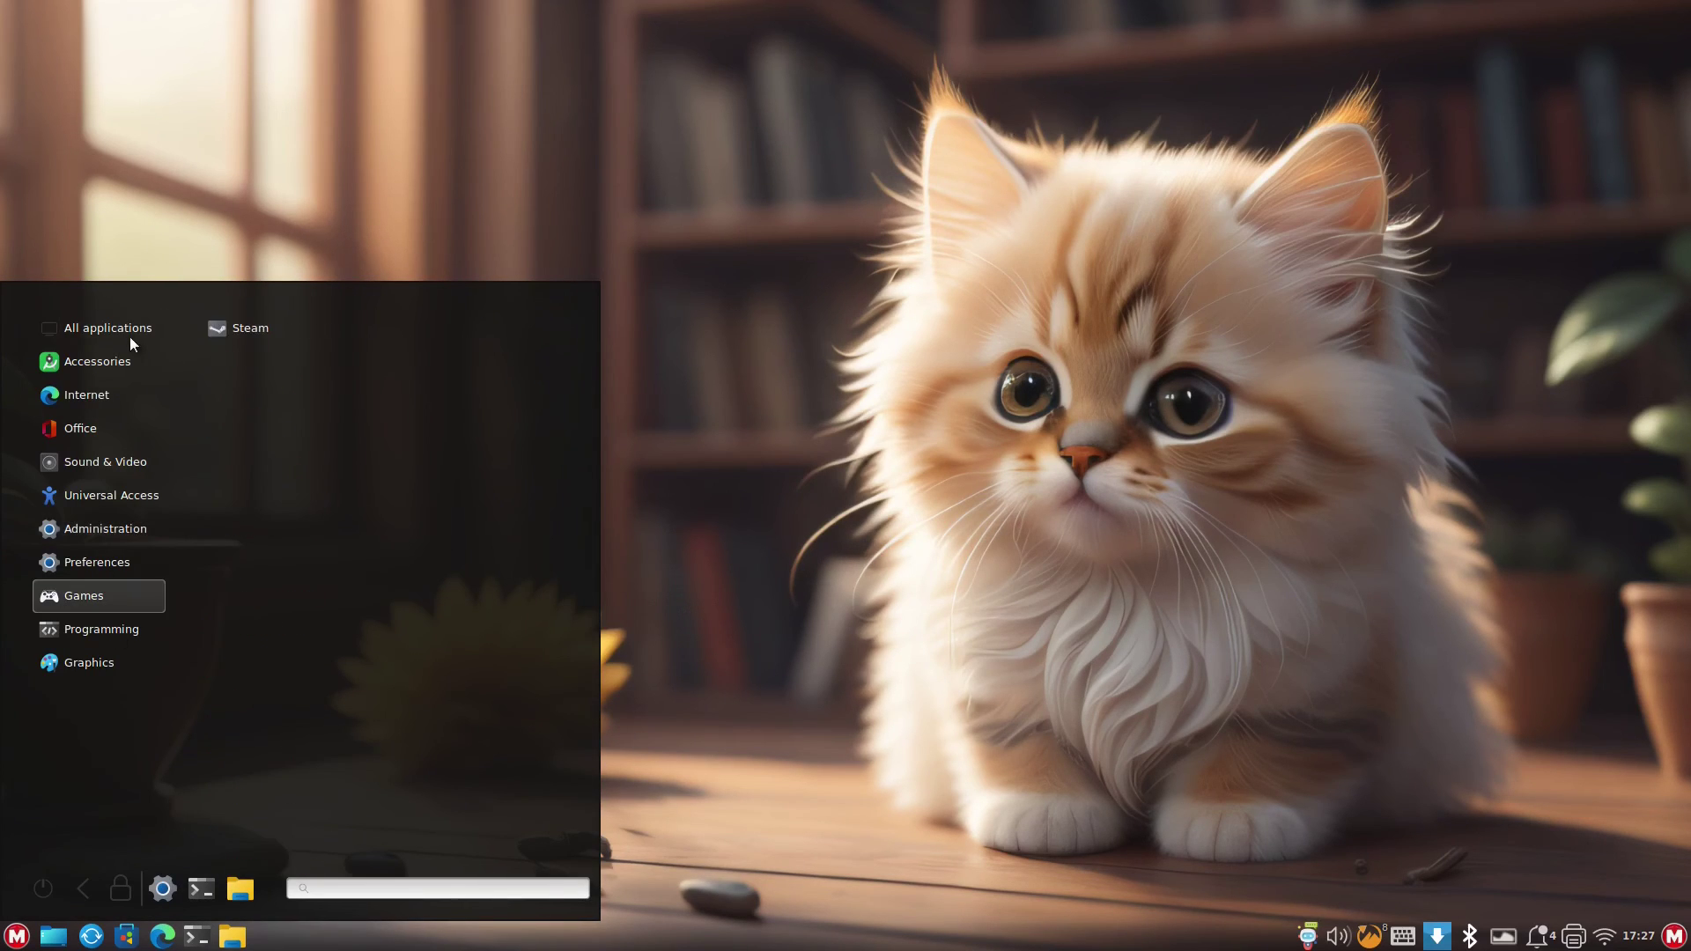
pyautogui.moveTo(124, 560)
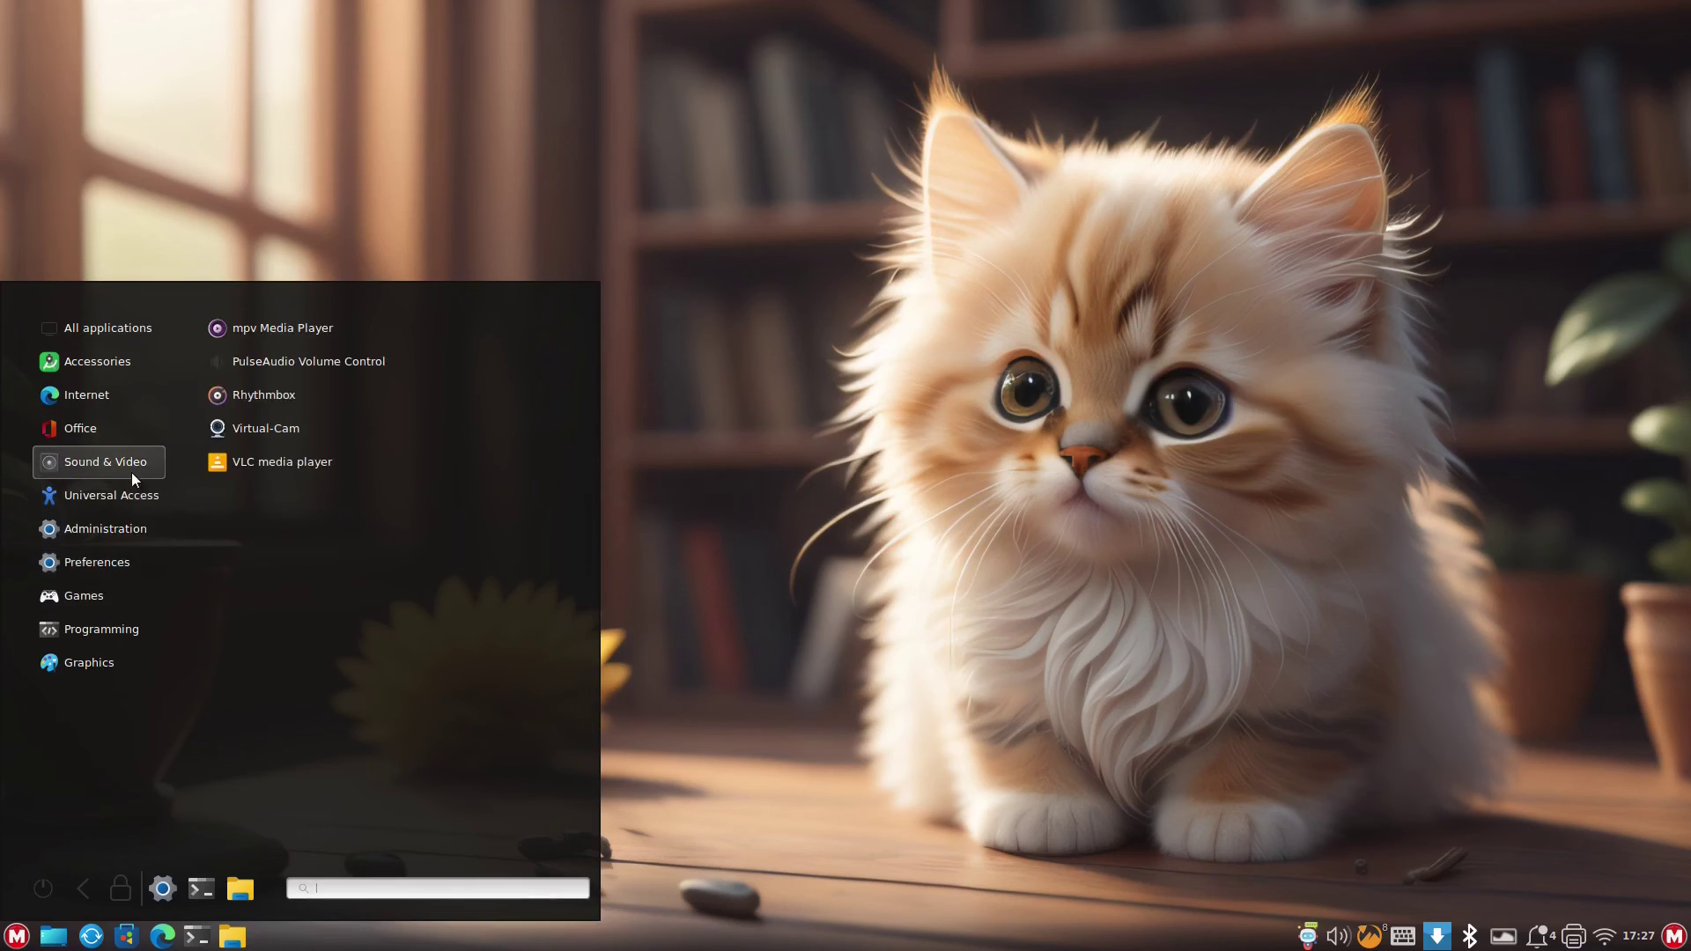
pyautogui.click(795, 419)
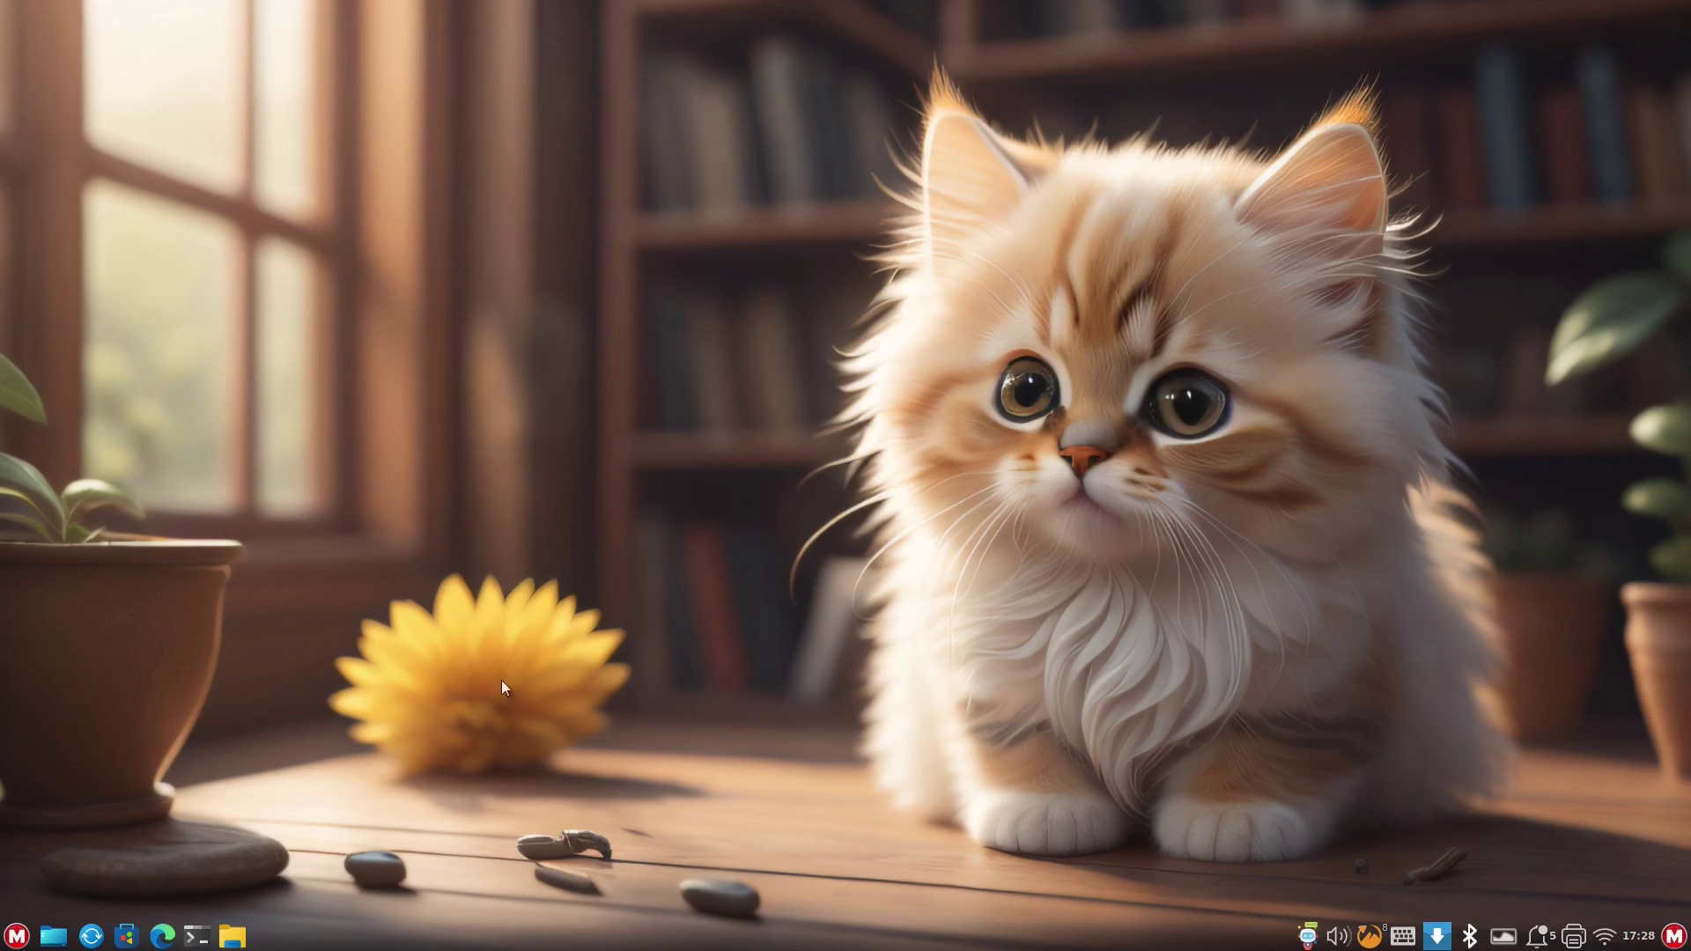
# - Browse the M application menu's categories, including Sound & Video and Office, then close it
pyautogui.click(14, 937)
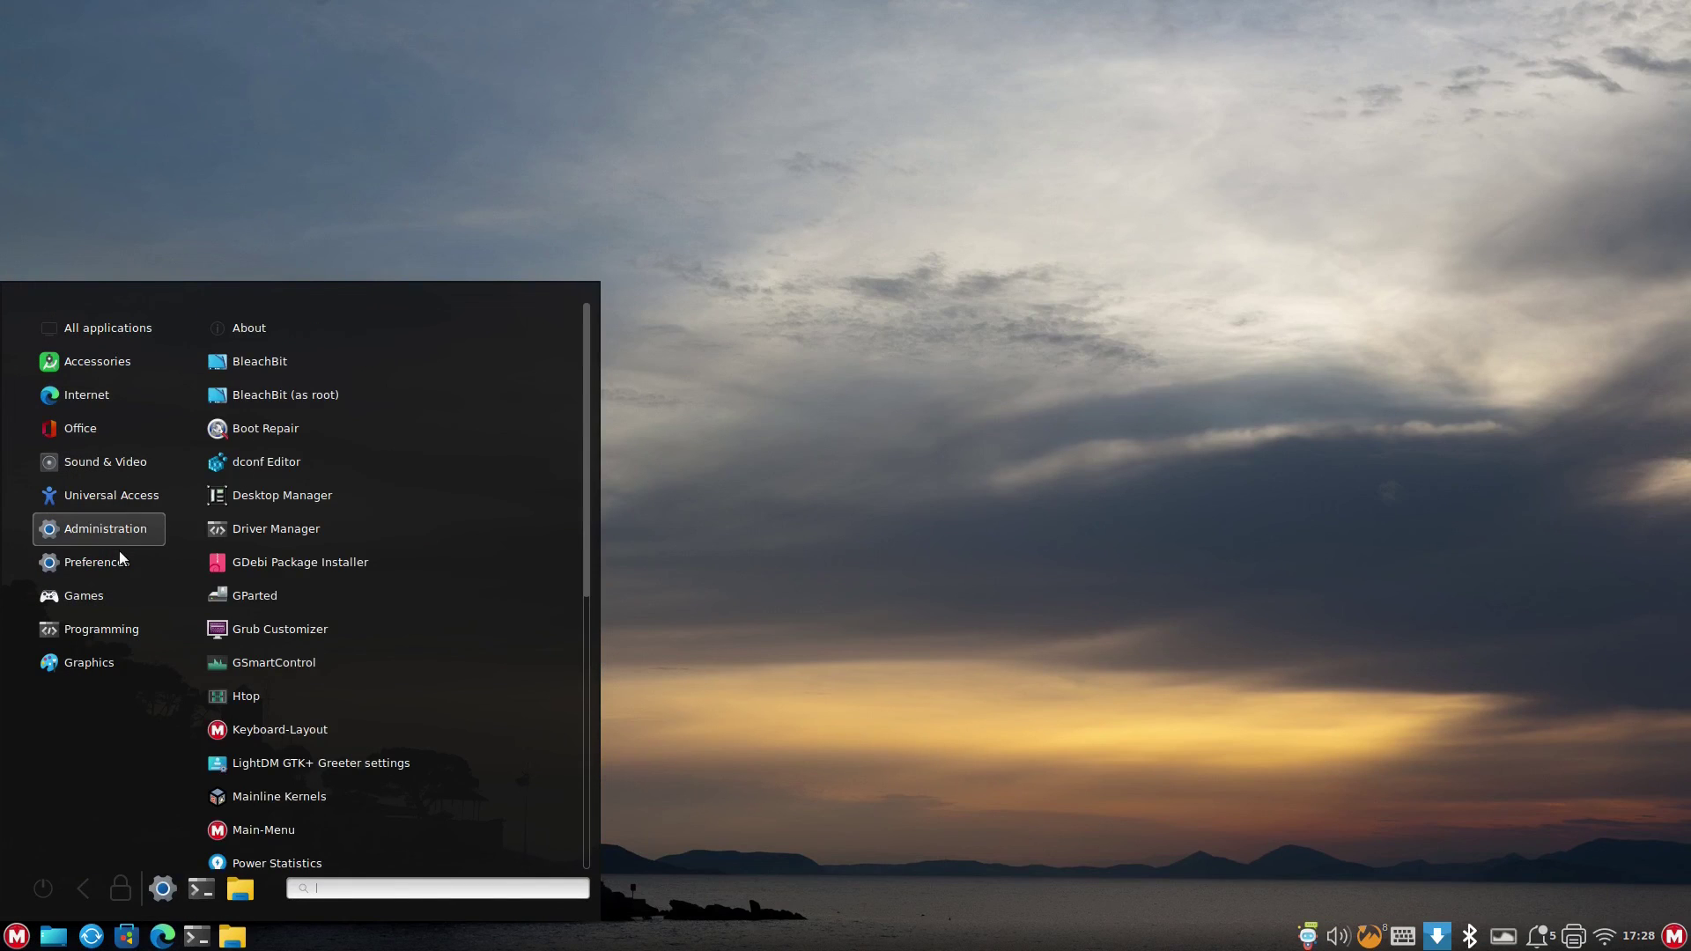
pyautogui.moveTo(119, 551)
pyautogui.click(1349, 469)
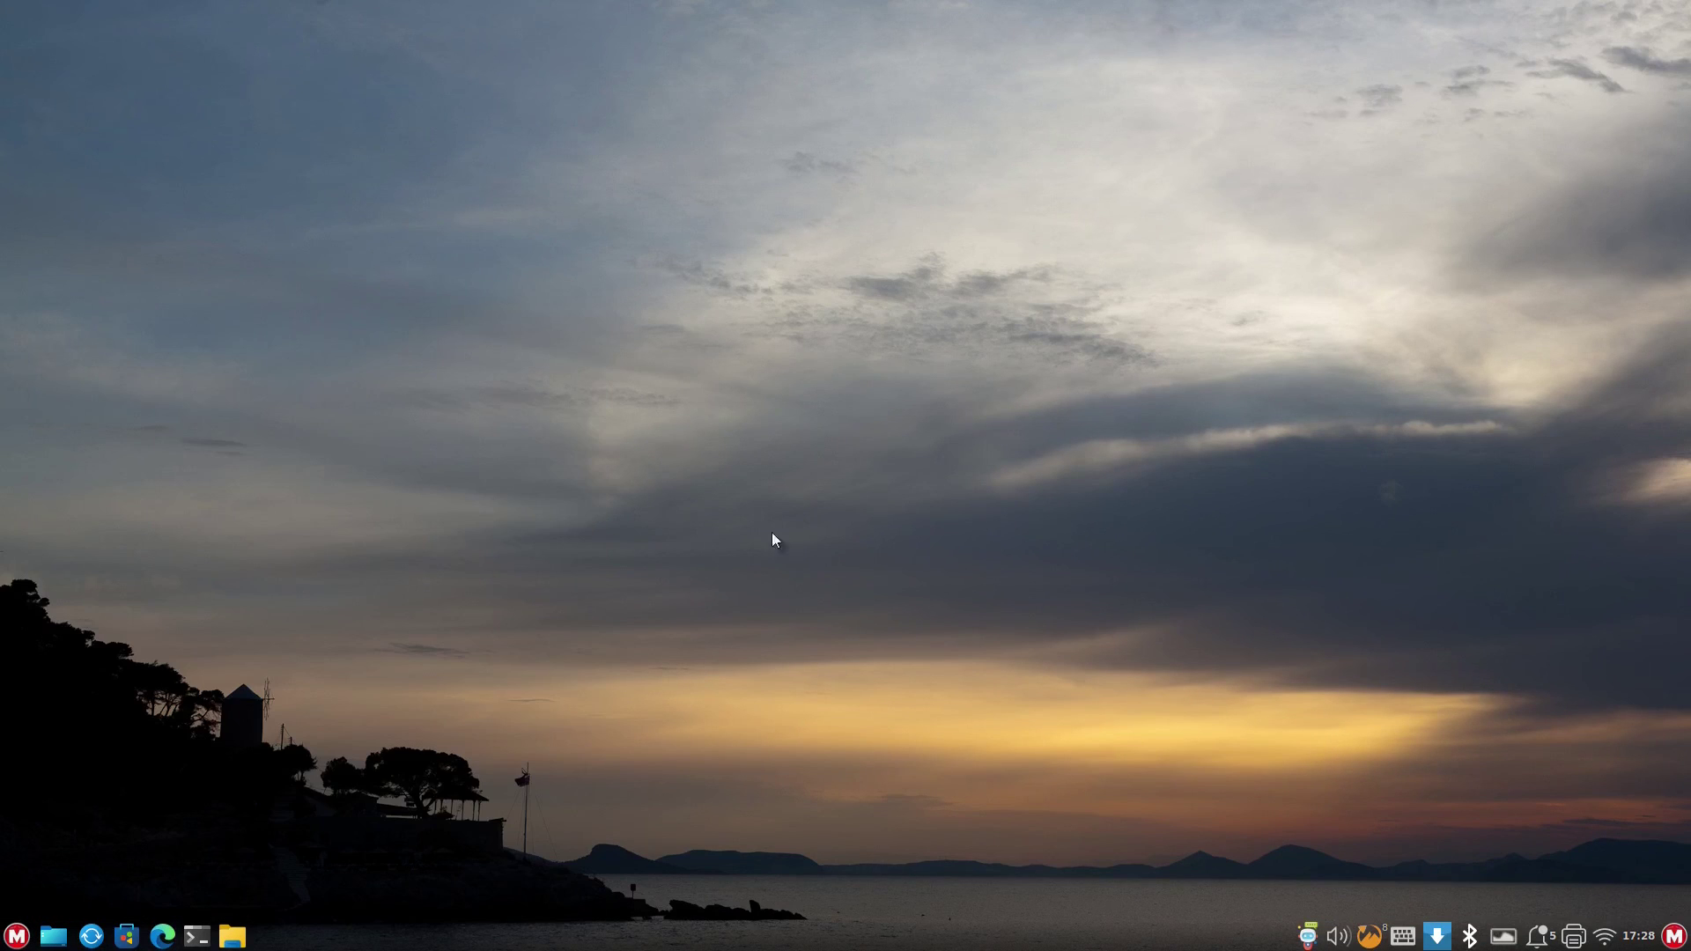
pyautogui.click(16, 936)
pyautogui.moveTo(109, 393)
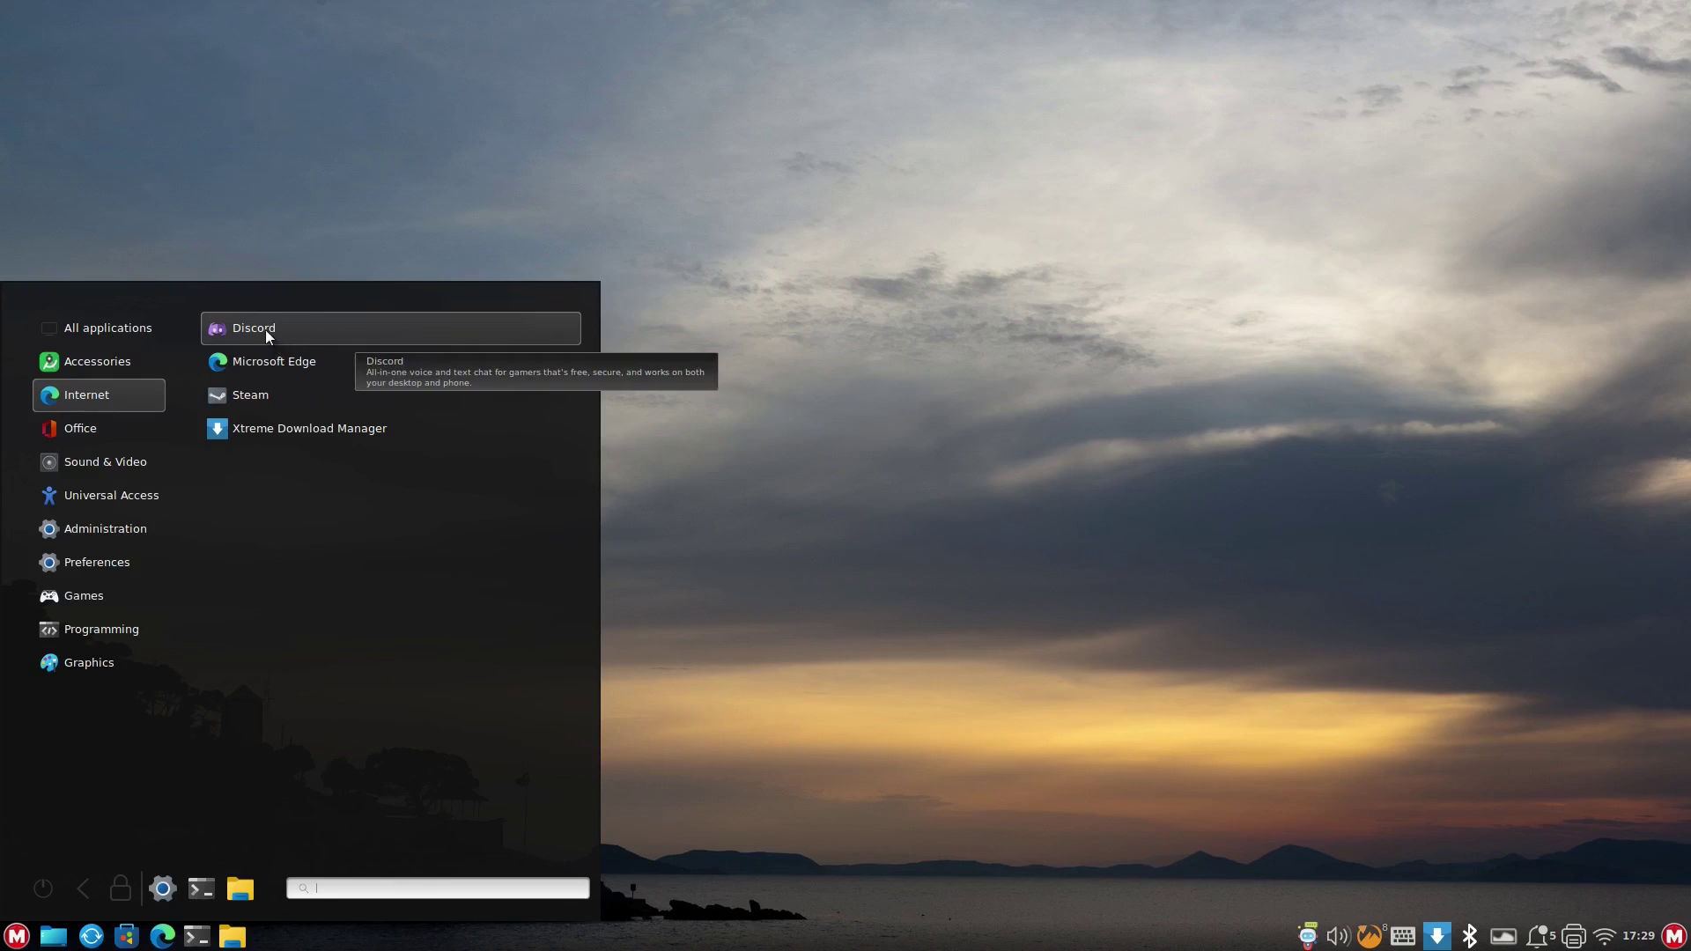
pyautogui.click(104, 461)
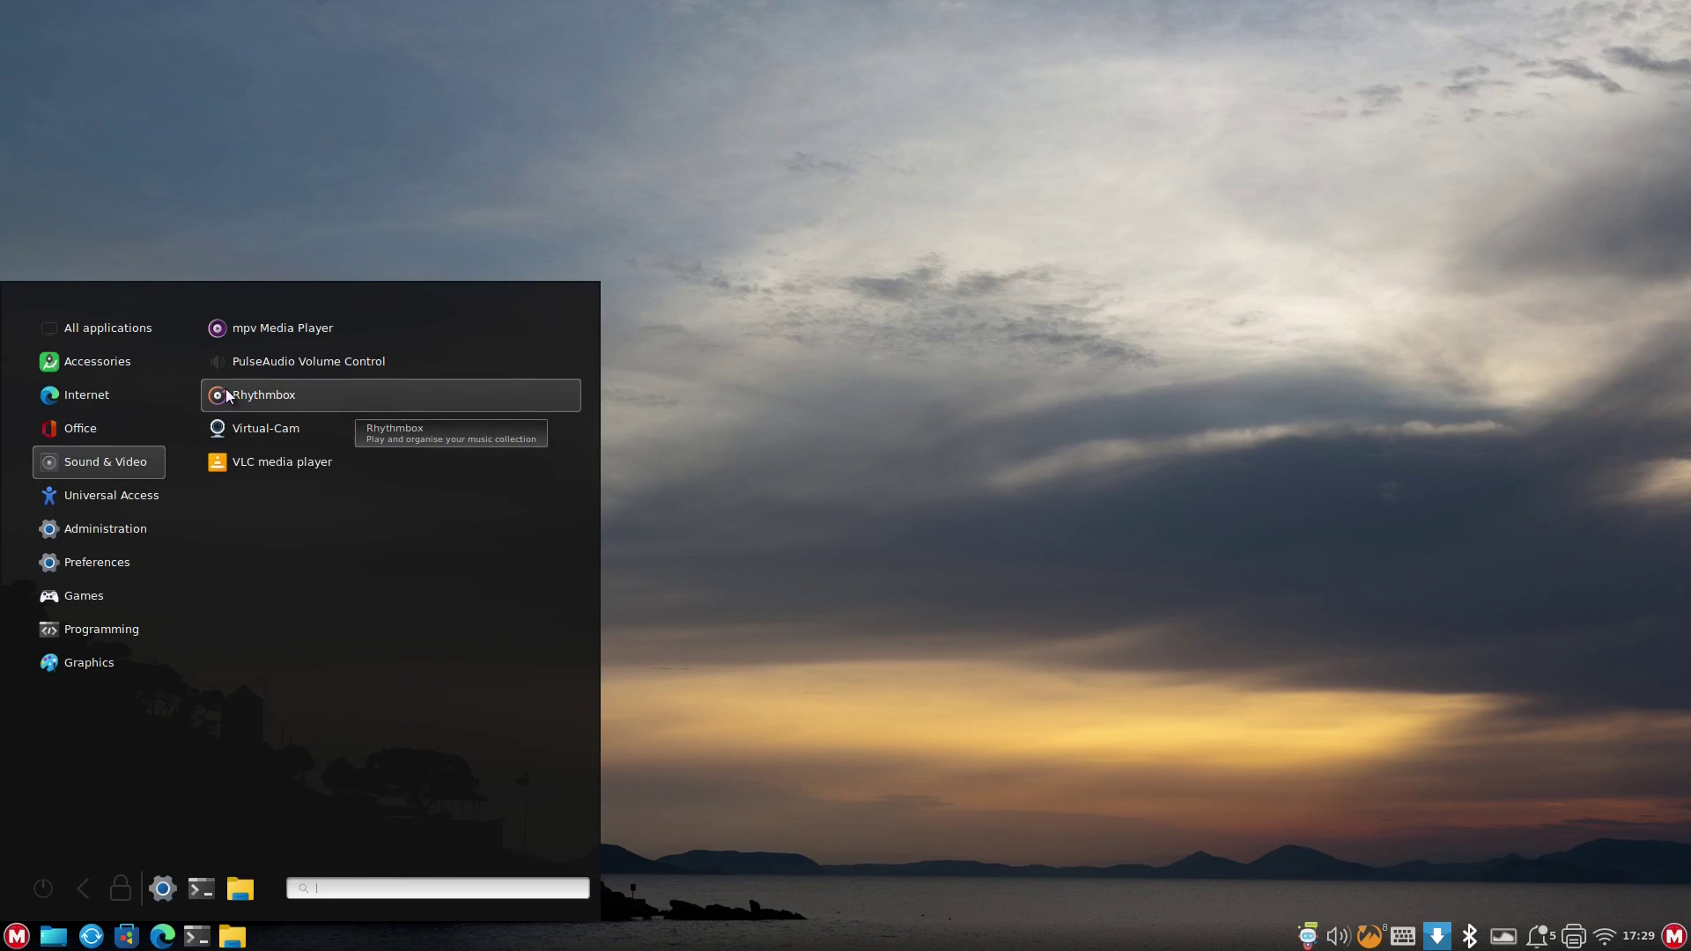
pyautogui.click(109, 429)
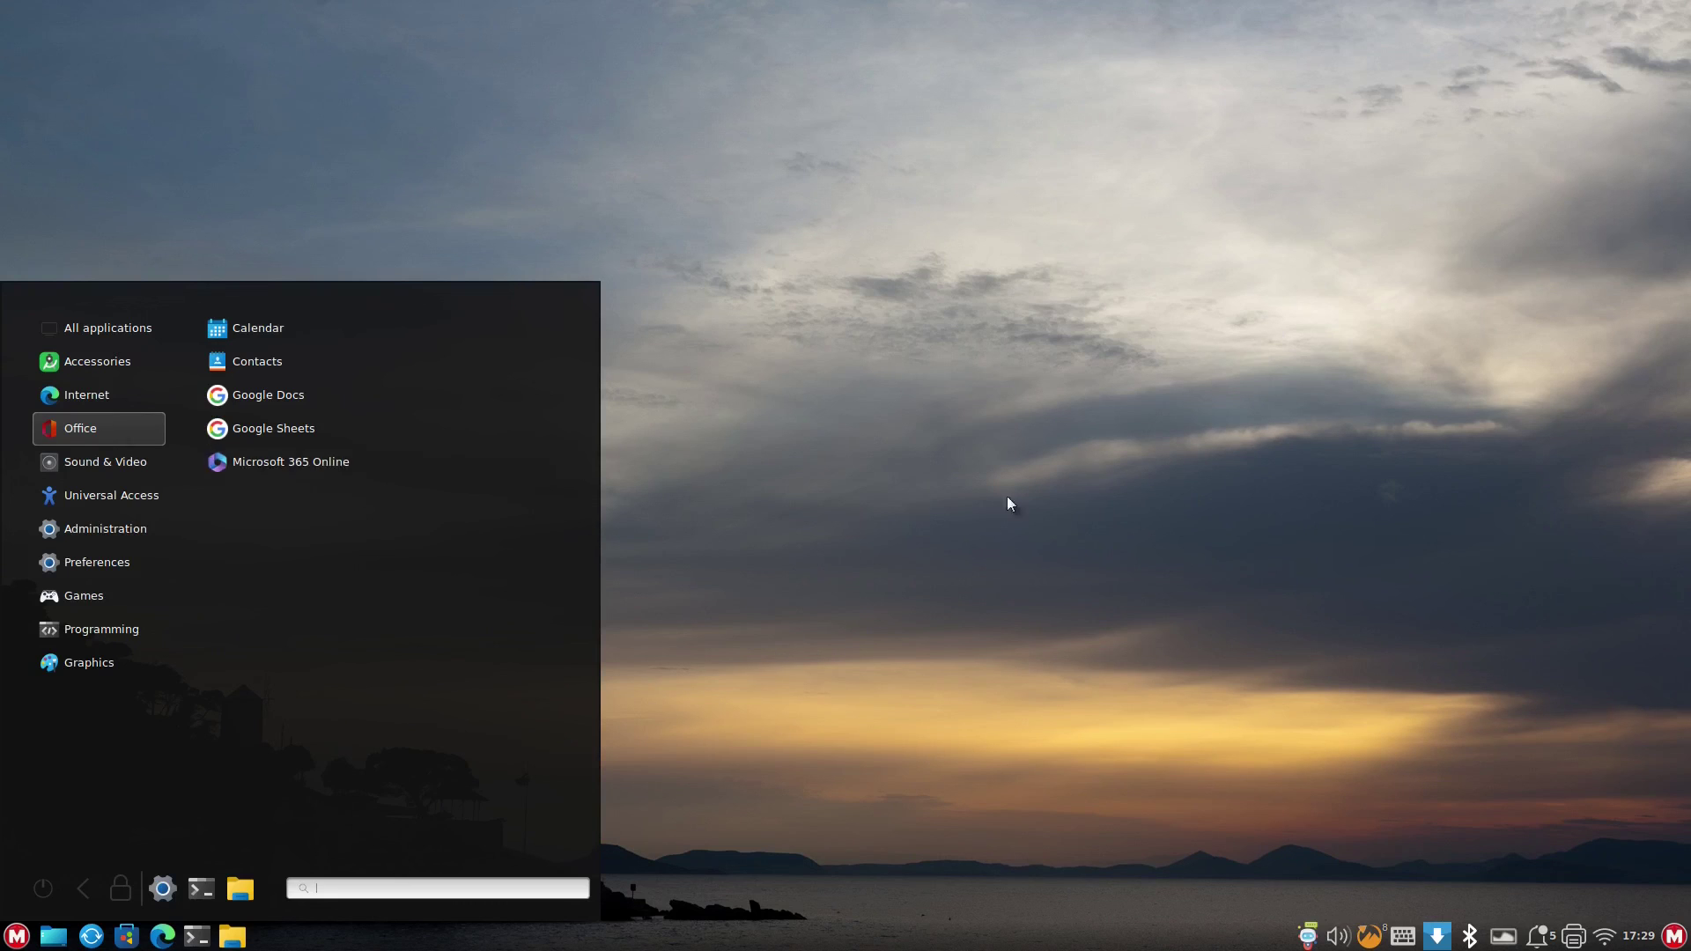
pyautogui.click(860, 467)
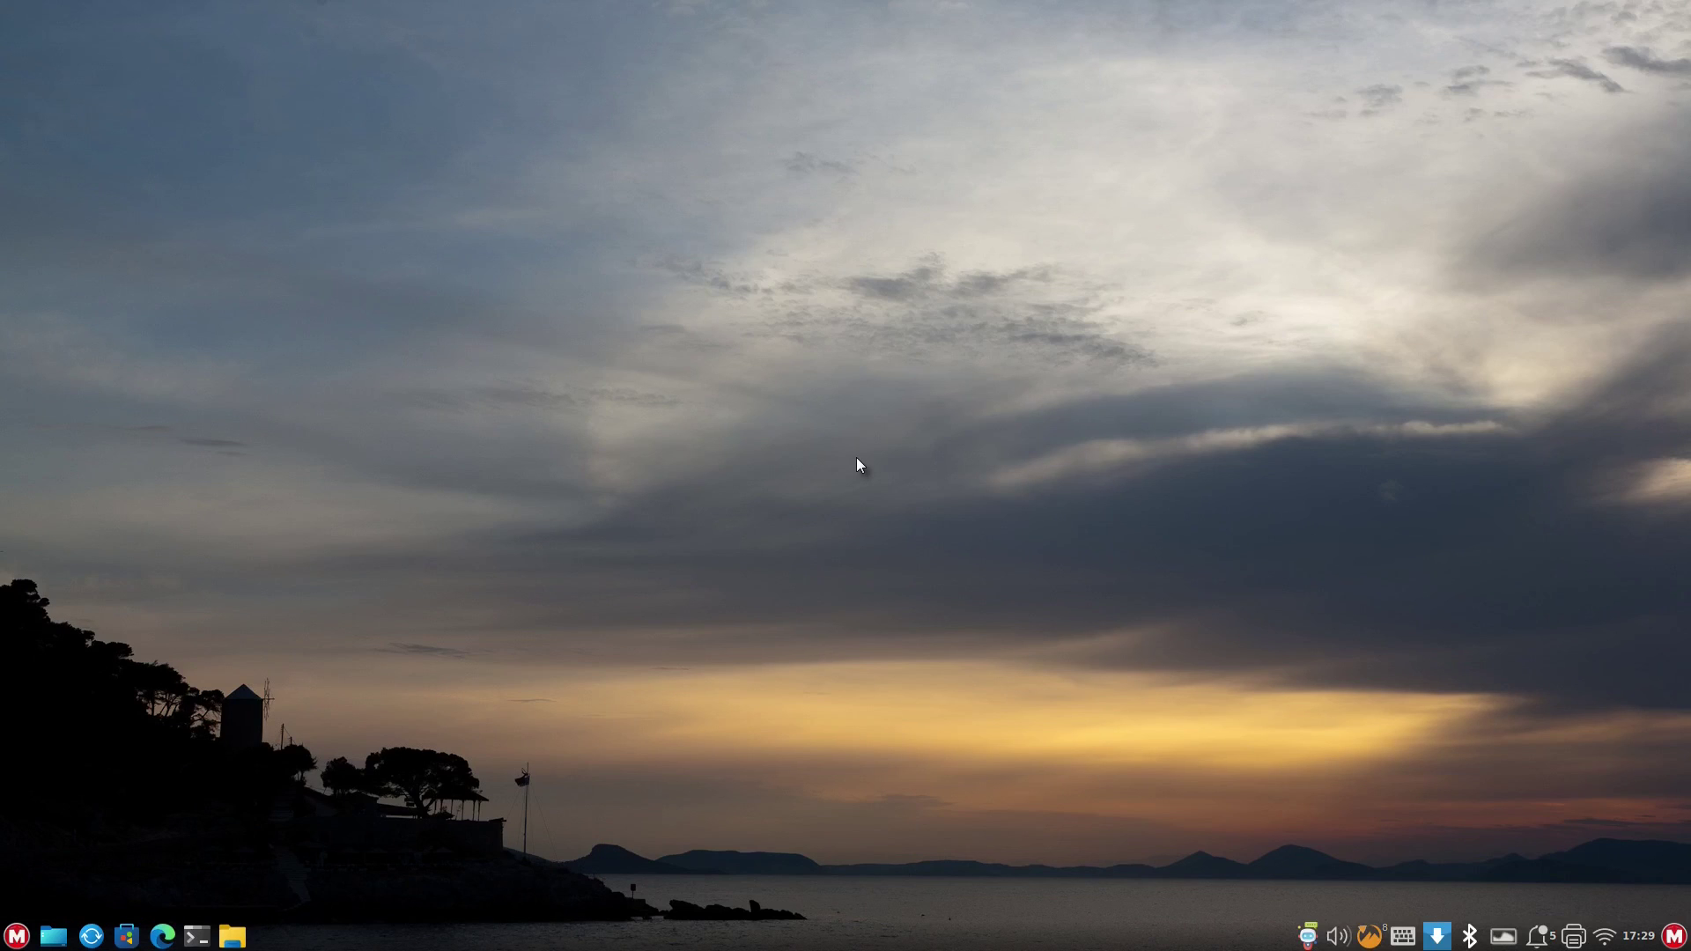